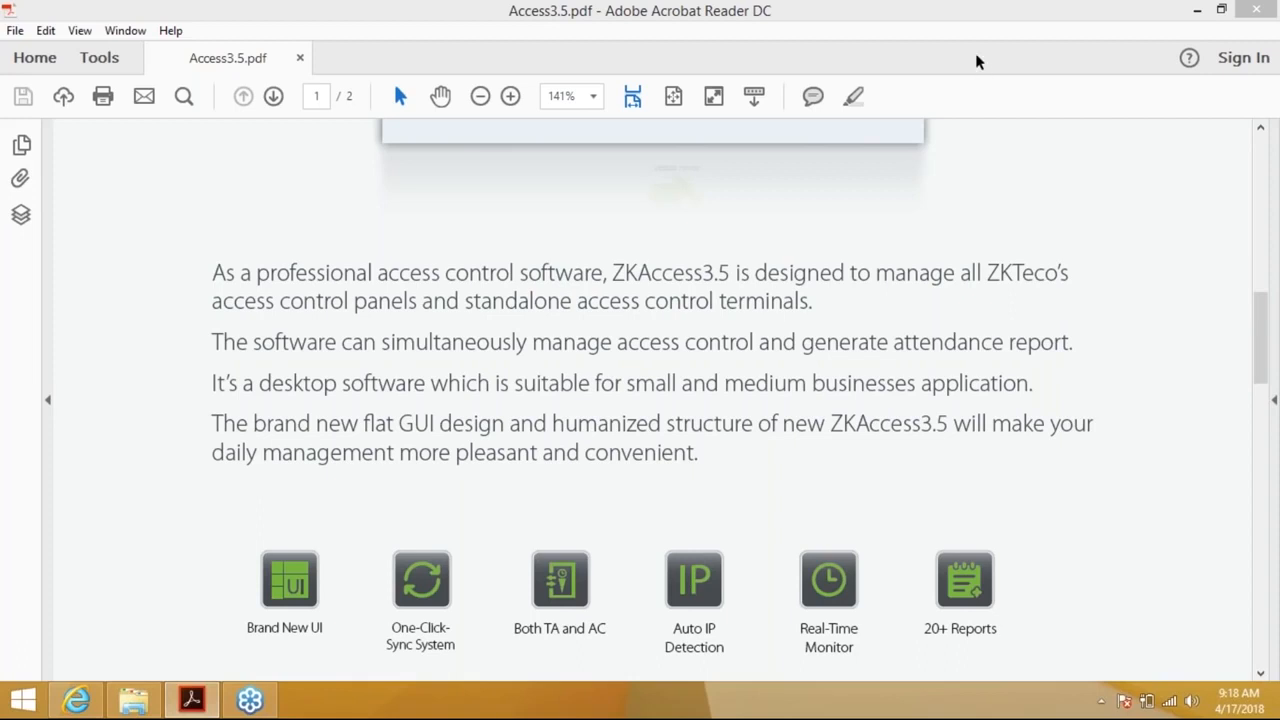
Scroll Access3.5.pdf from the product introduction down to Software Specification on page 2
click(999, 30)
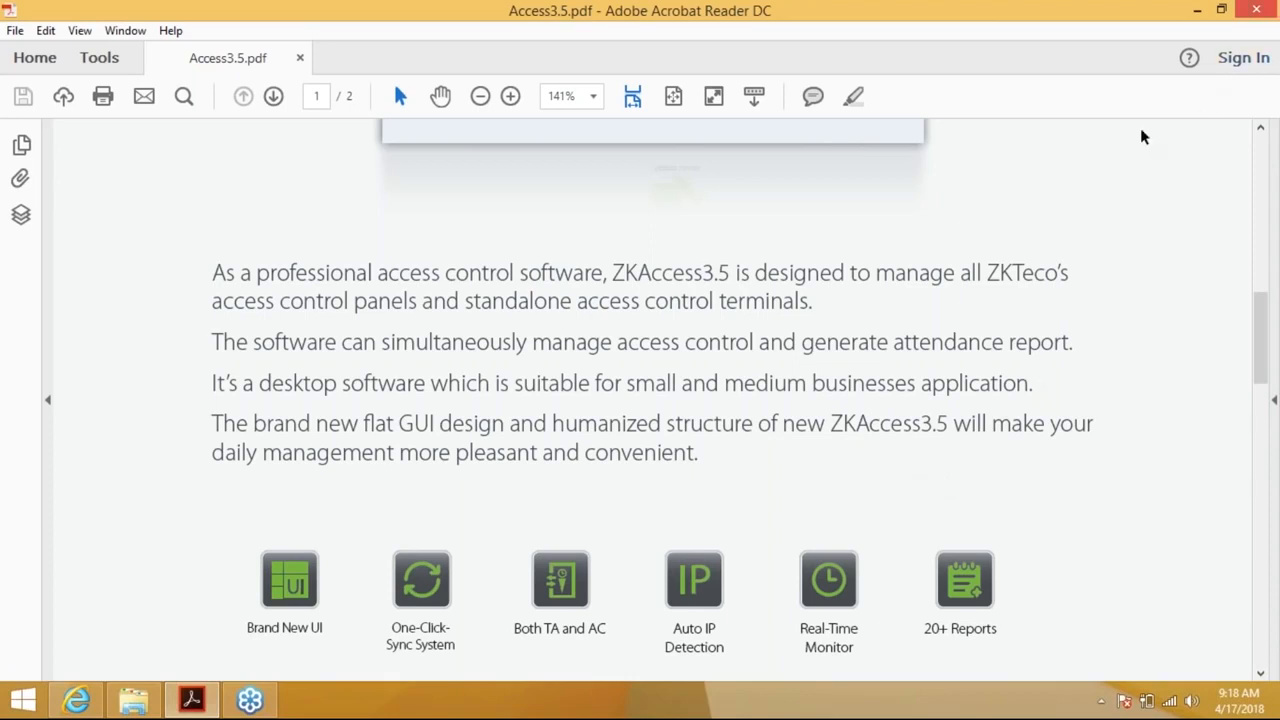
click(1260, 675)
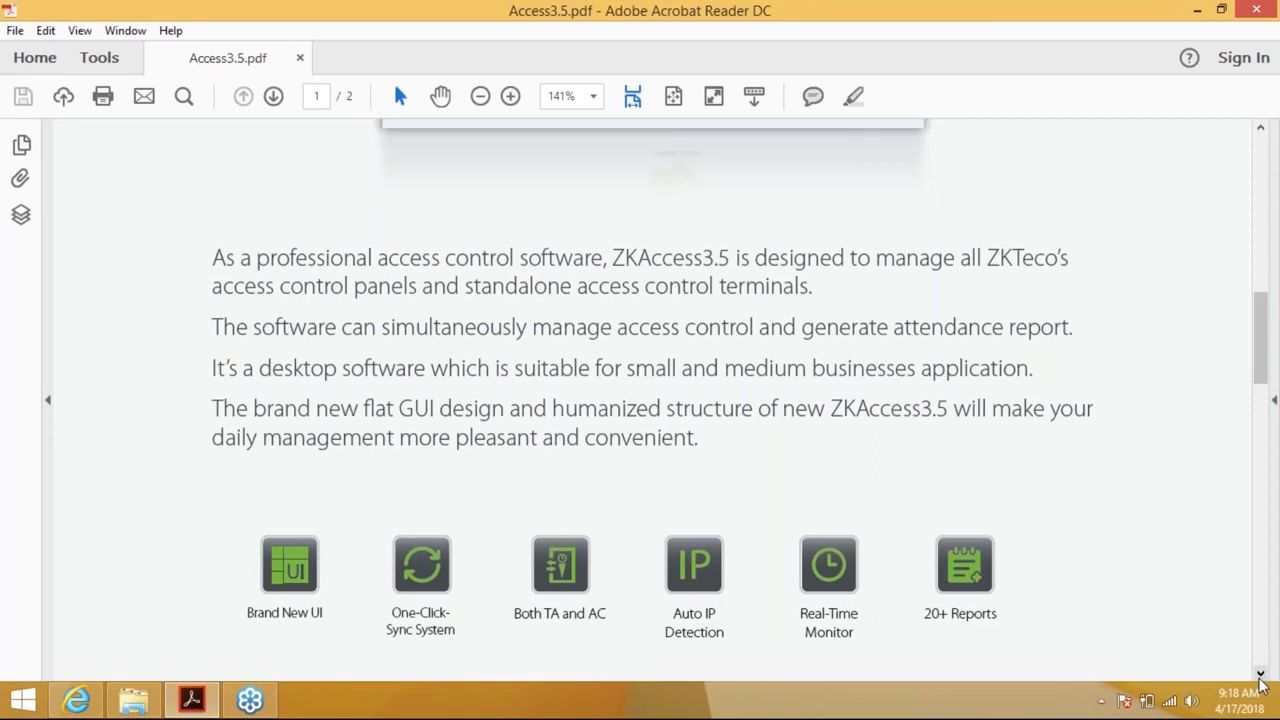
click(1260, 675)
click(1260, 675)
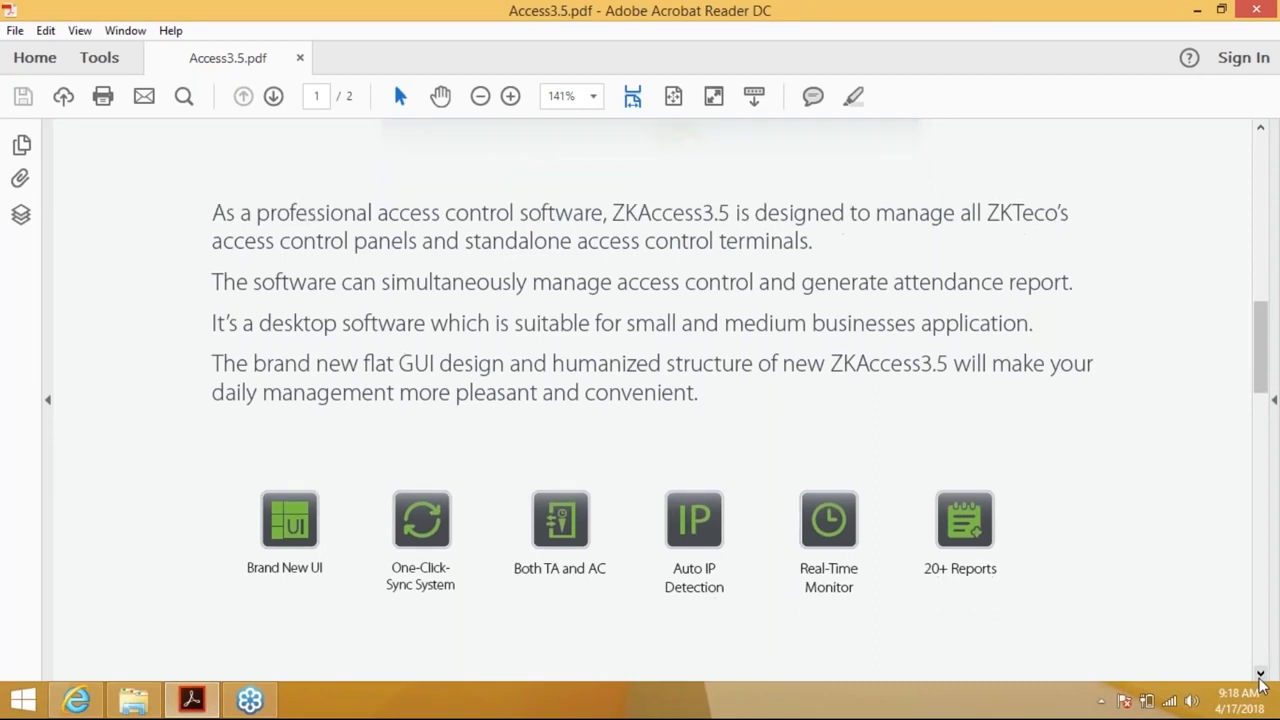
click(1260, 675)
click(1260, 675)
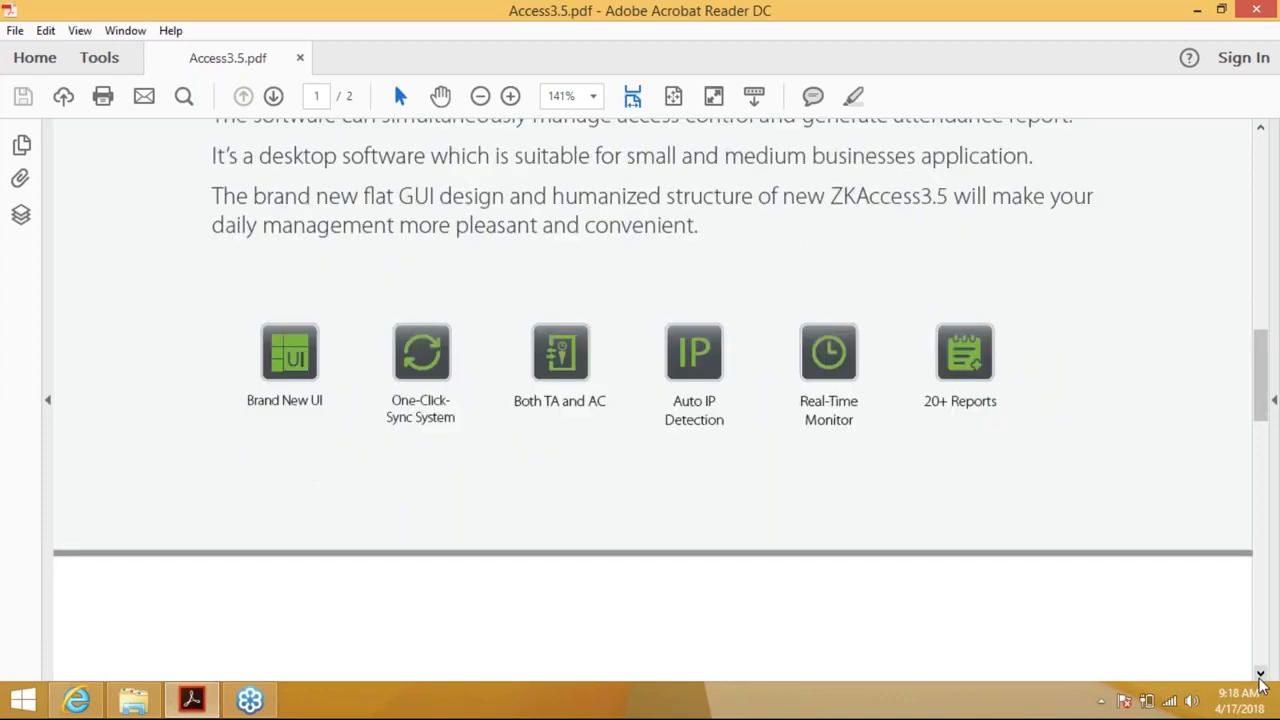
click(1260, 675)
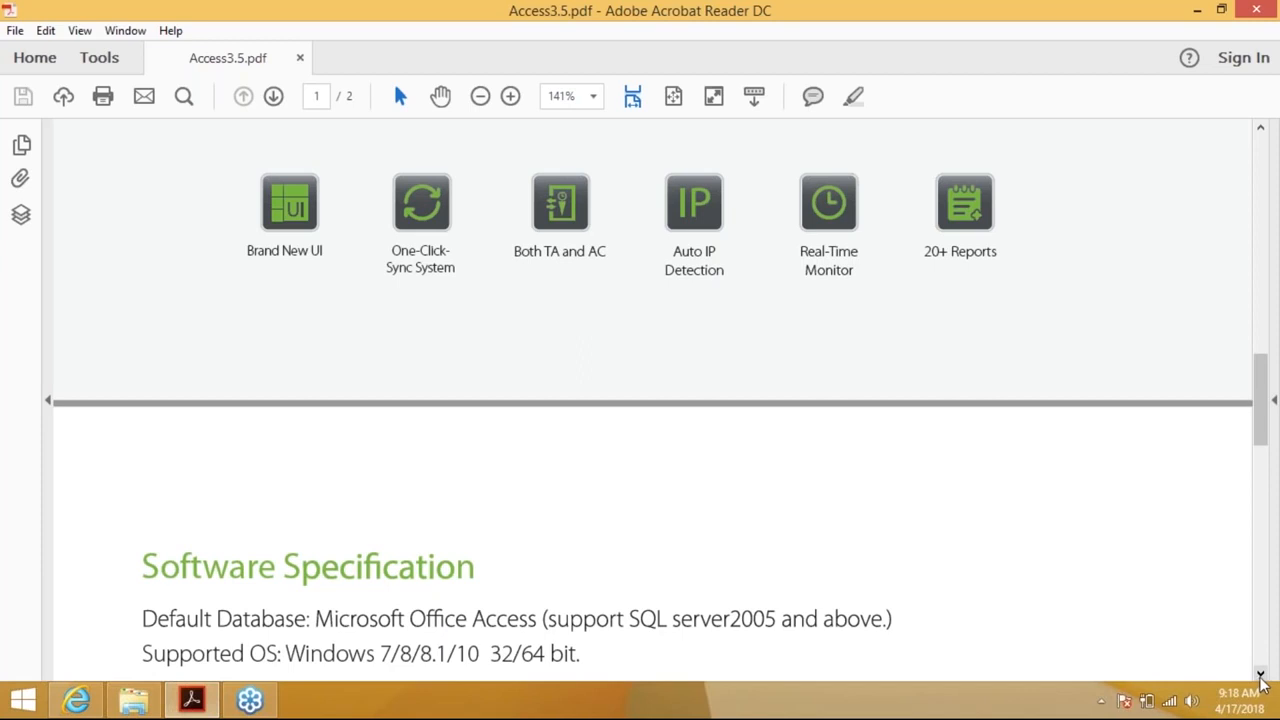
click(1261, 677)
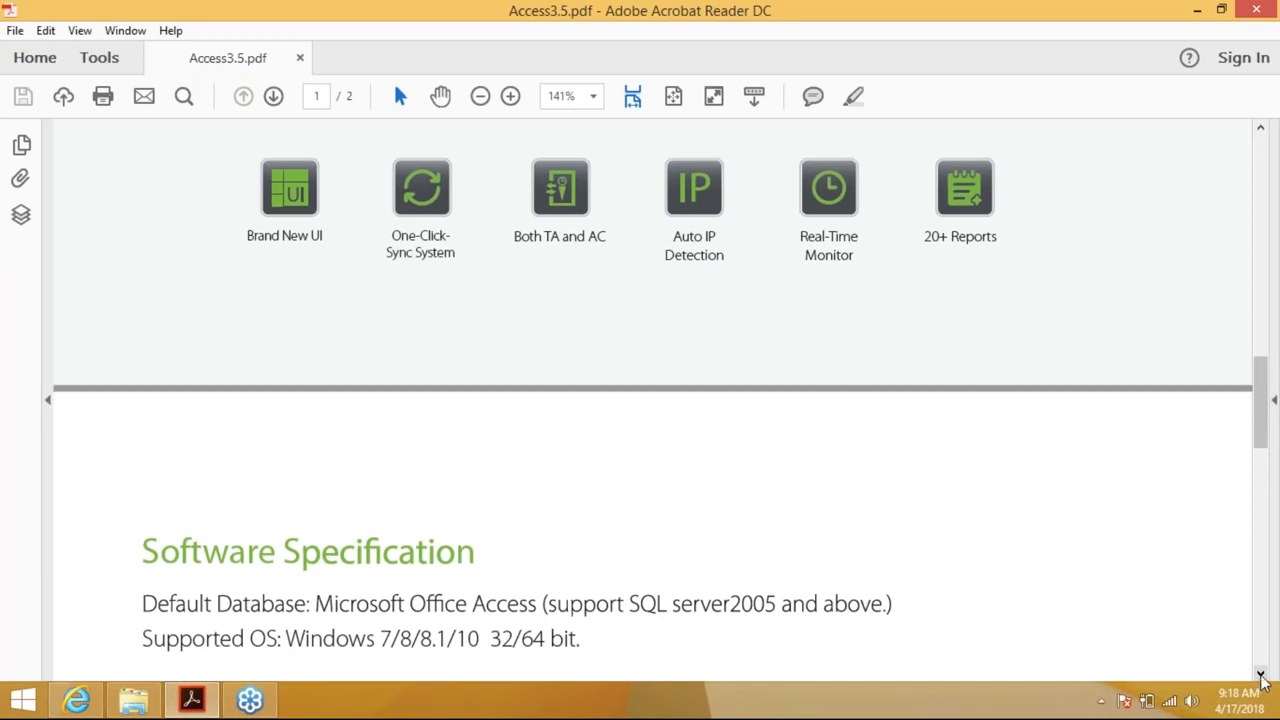
click(1261, 677)
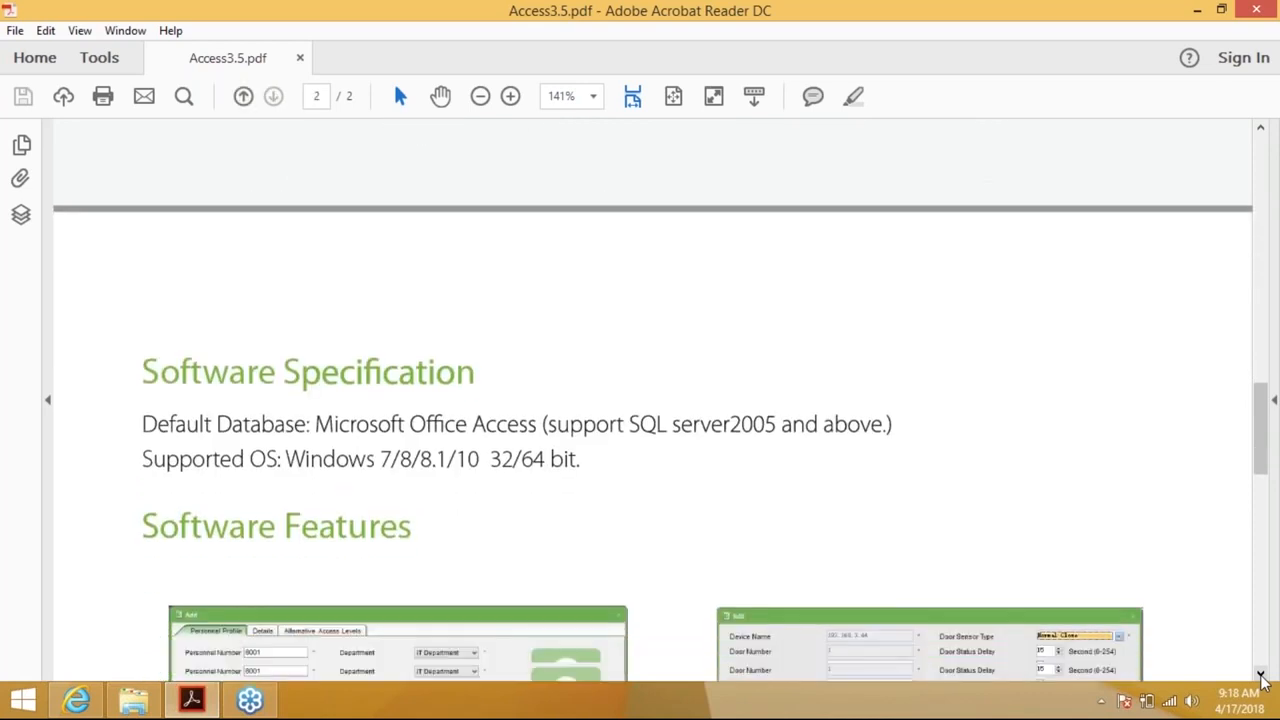
Scroll further down page 2 to the Easy to Configure and Use and Door Management lists
click(1261, 677)
click(1261, 677)
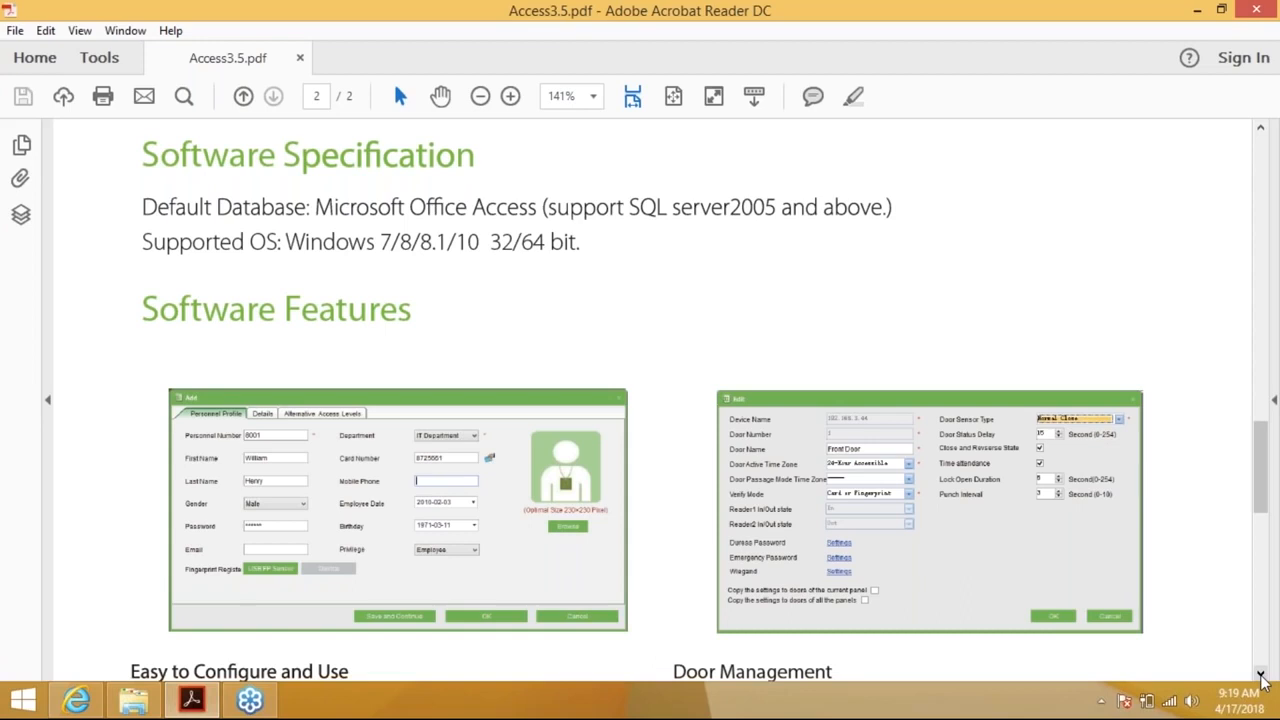
click(1260, 674)
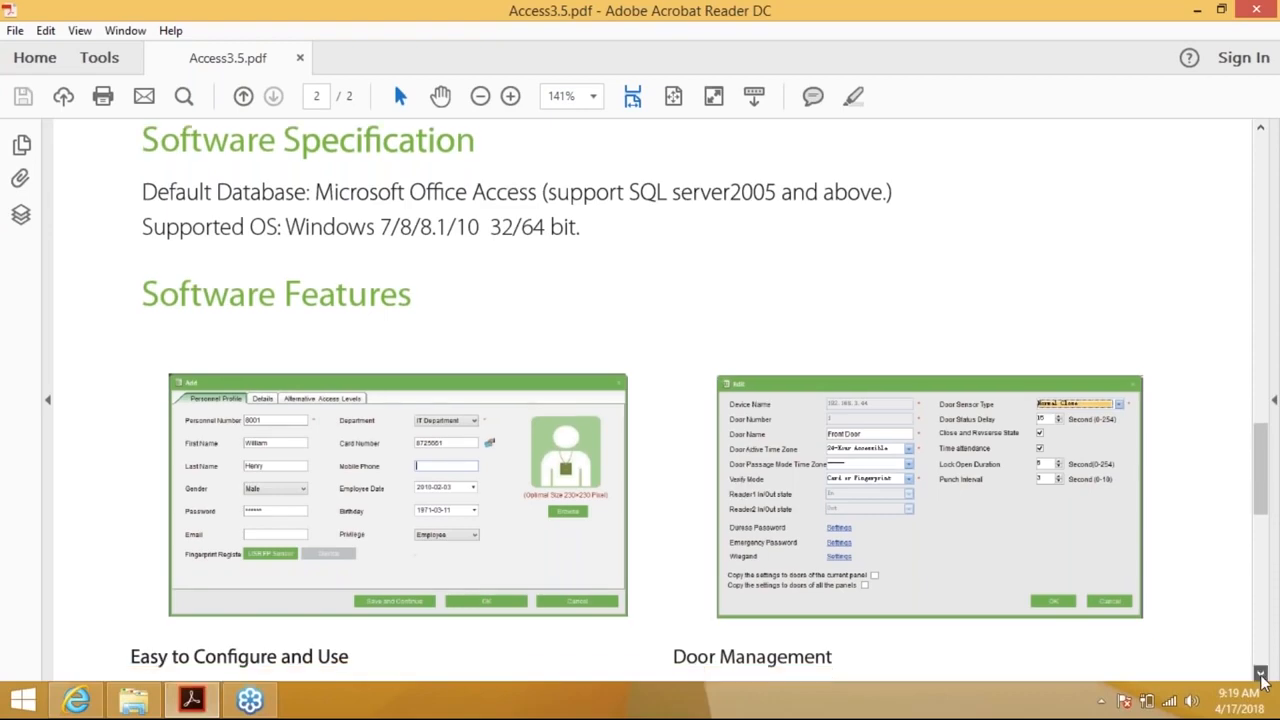
click(1260, 674)
click(1260, 674)
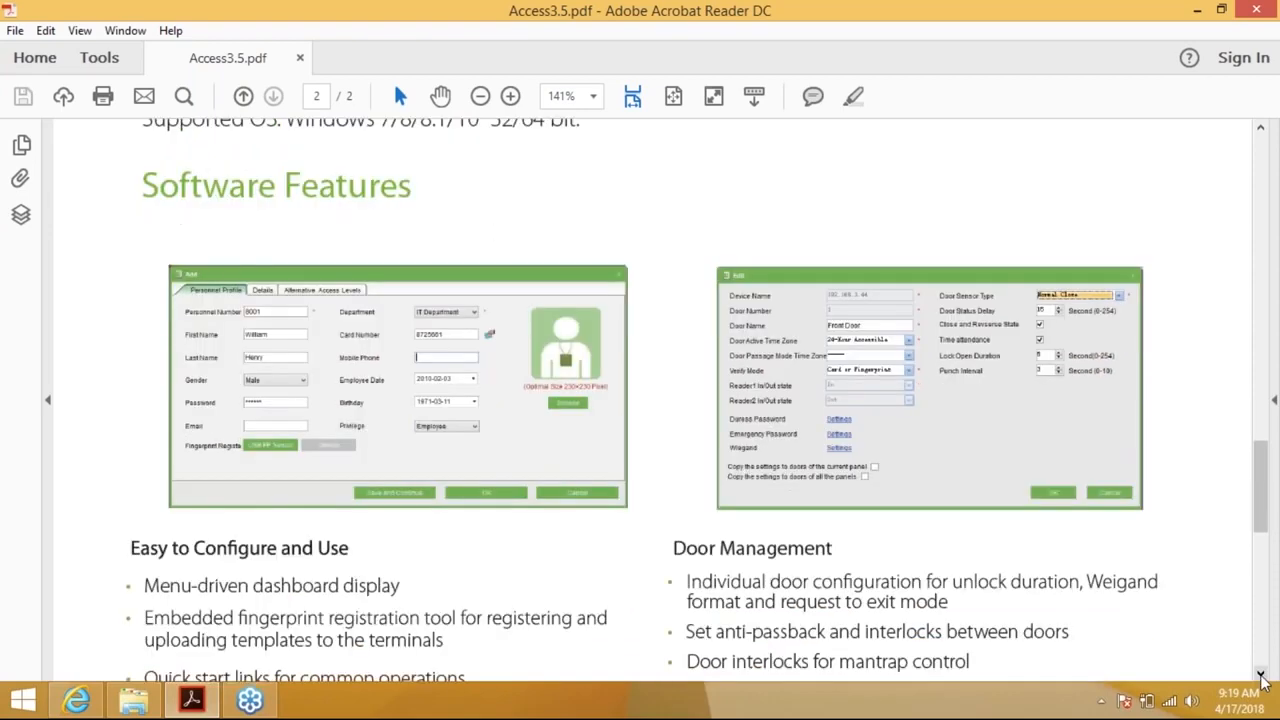
click(1260, 674)
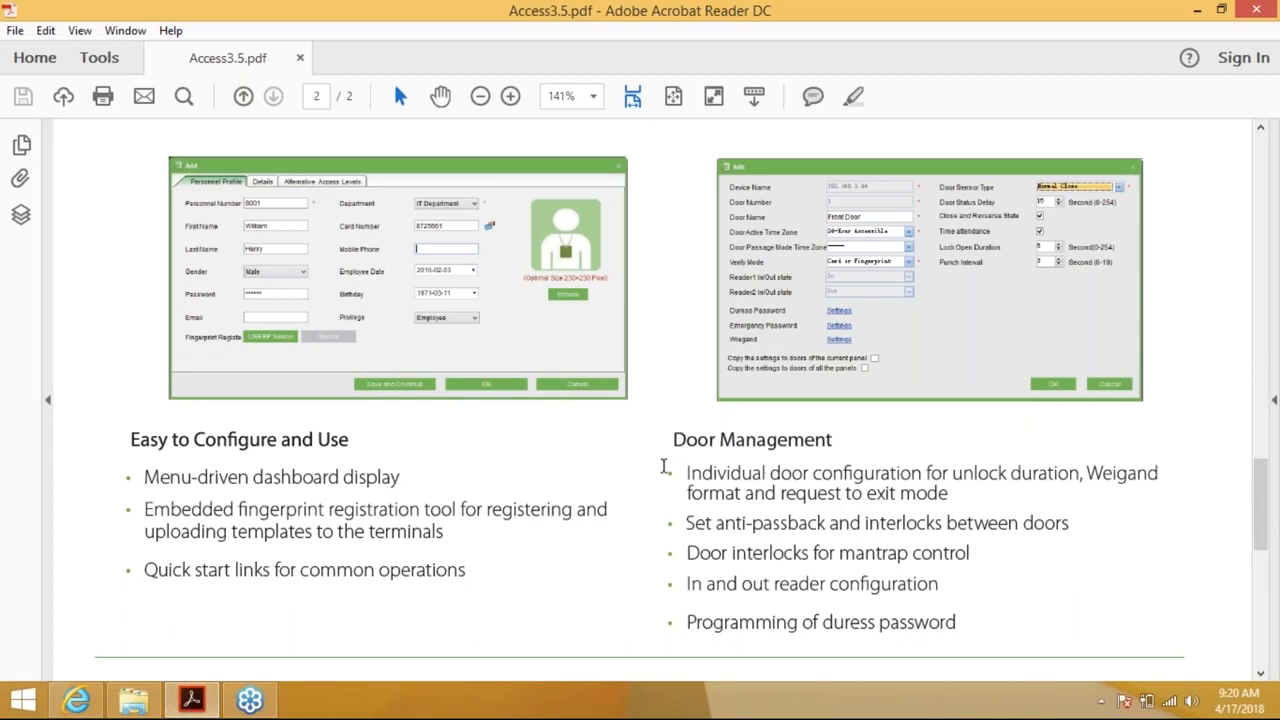
Read through Real-Time Monitoring, Maps, Reports and Maintenance to the footer, then minimize Acrobat Reader
scroll(668, 484, down, 1)
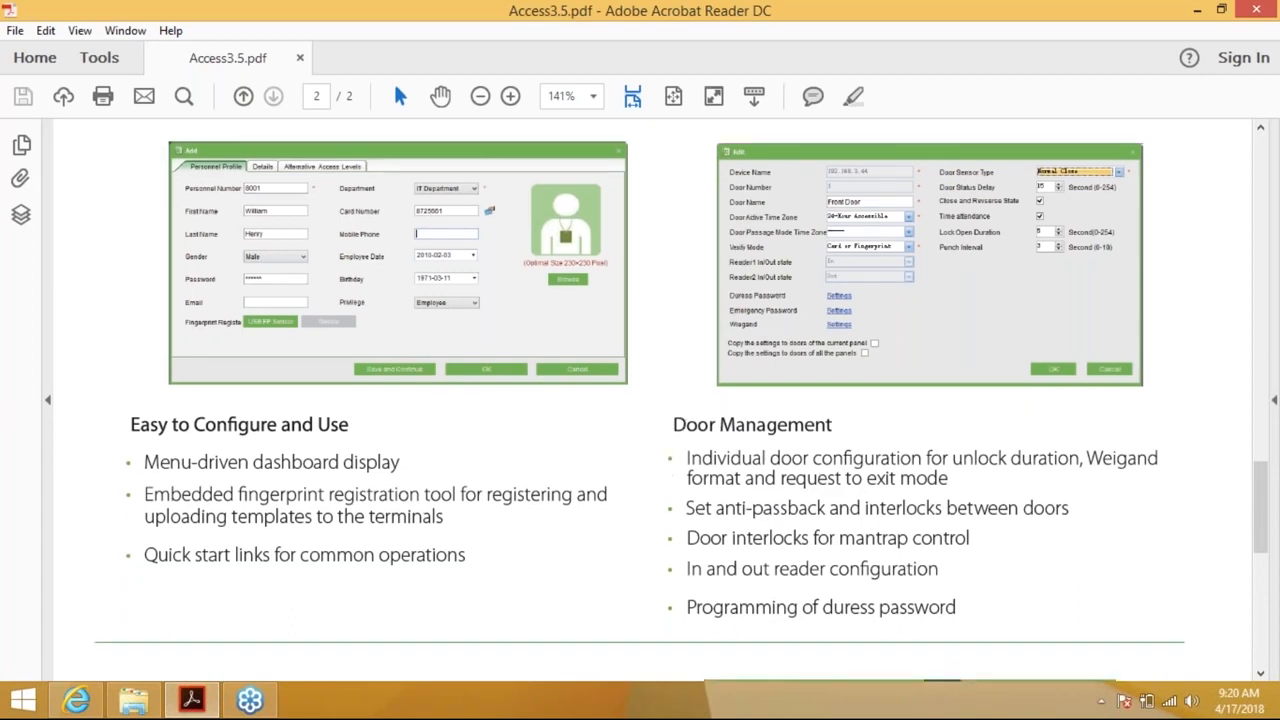
scroll(668, 484, down, 1)
scroll(681, 400, down, 3)
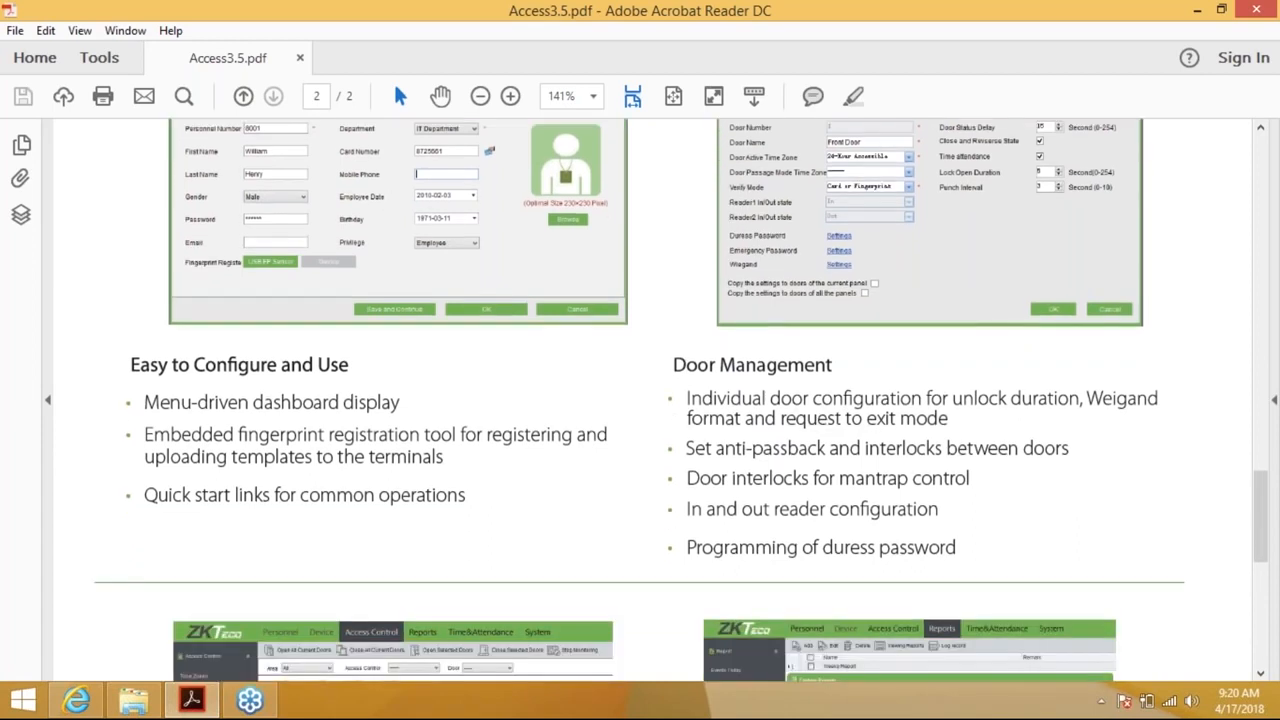
scroll(681, 400, down, 5)
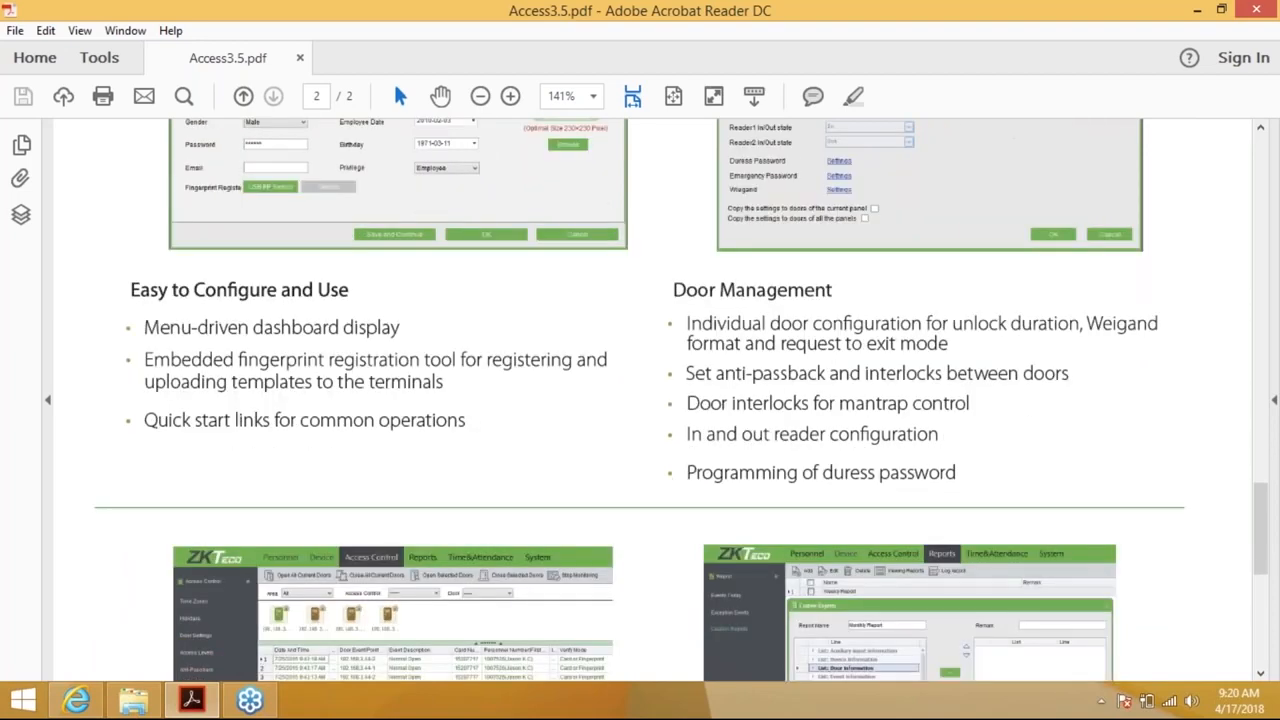
scroll(640, 400, down, 10)
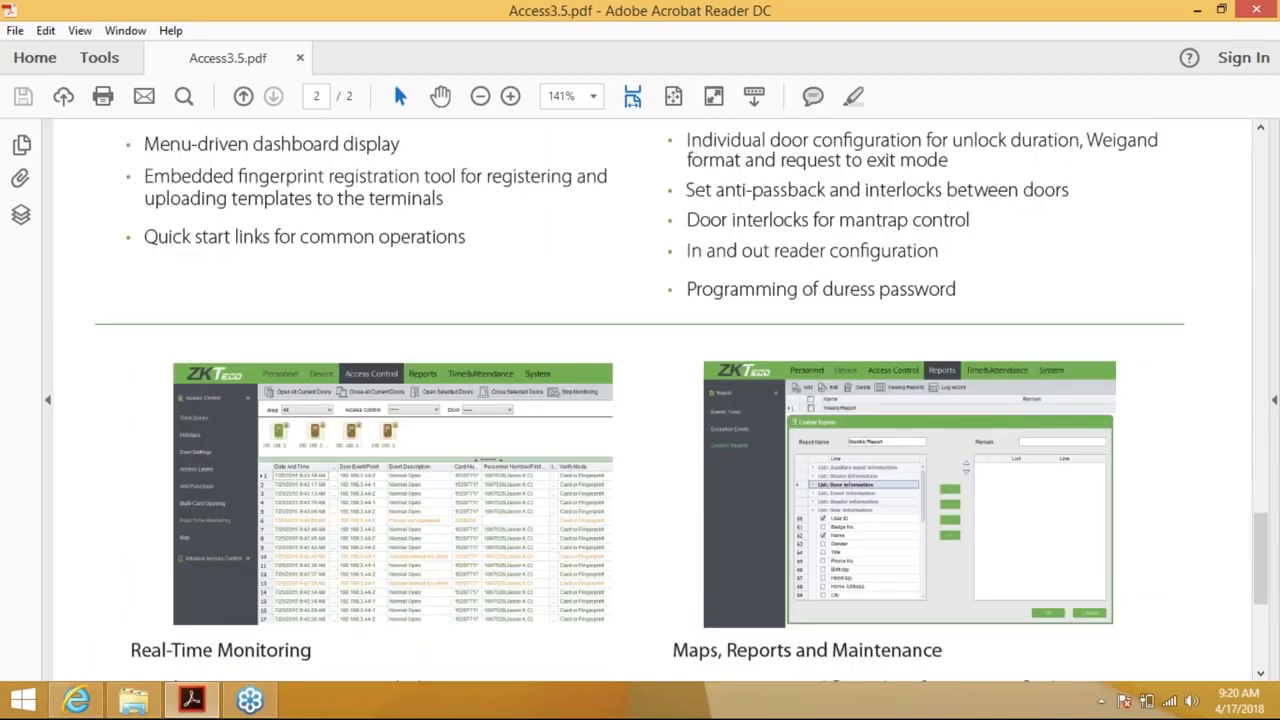
scroll(640, 400, down, 5)
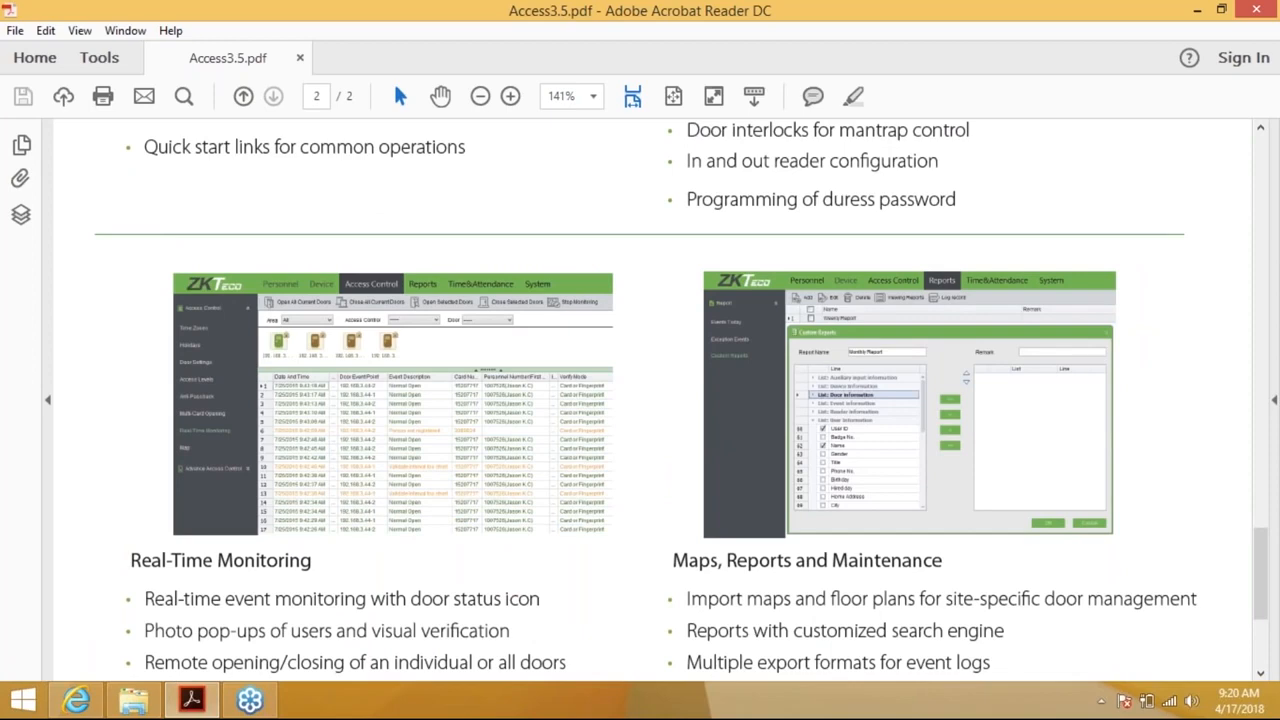
scroll(640, 400, down, 5)
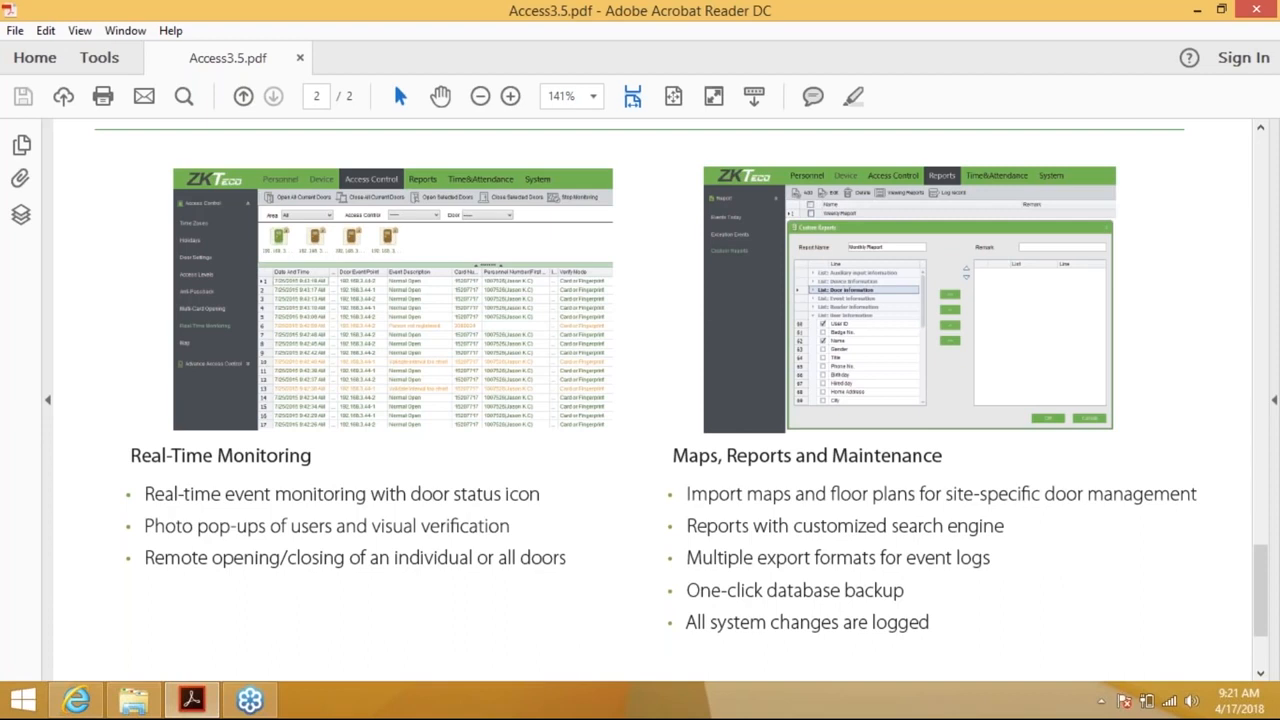
scroll(640, 400, down, 2)
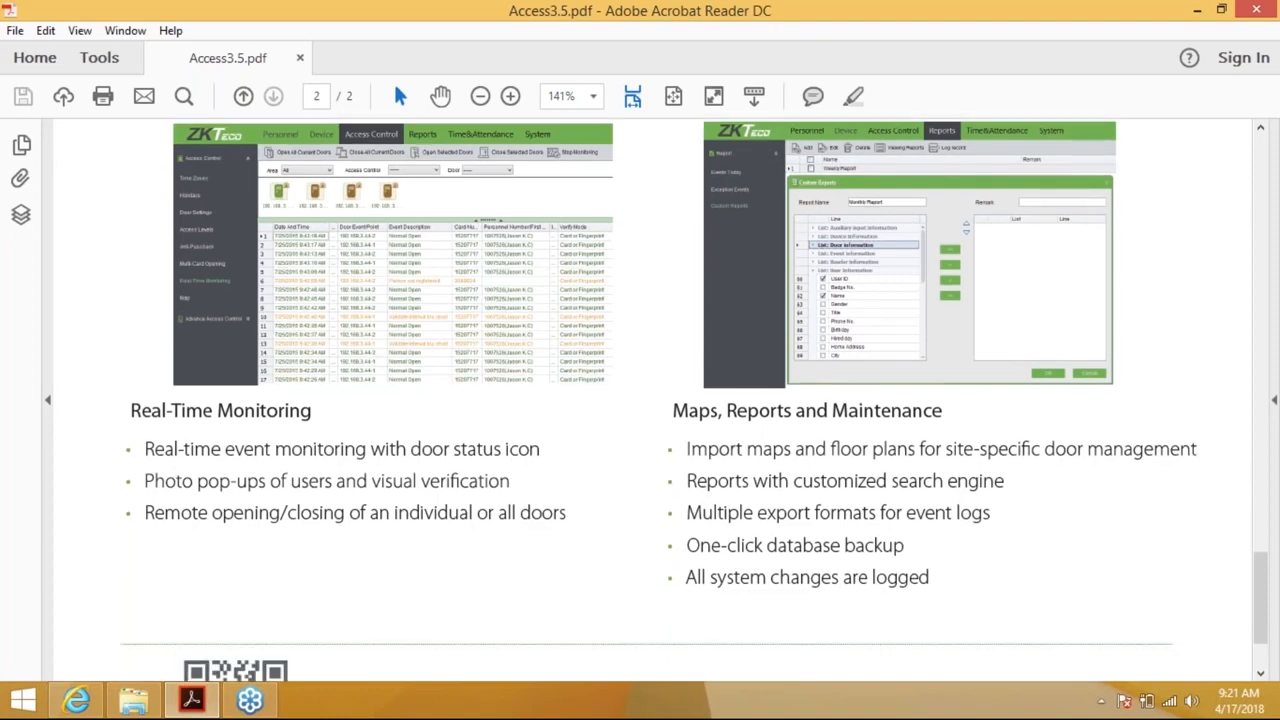
scroll(640, 400, down, 3)
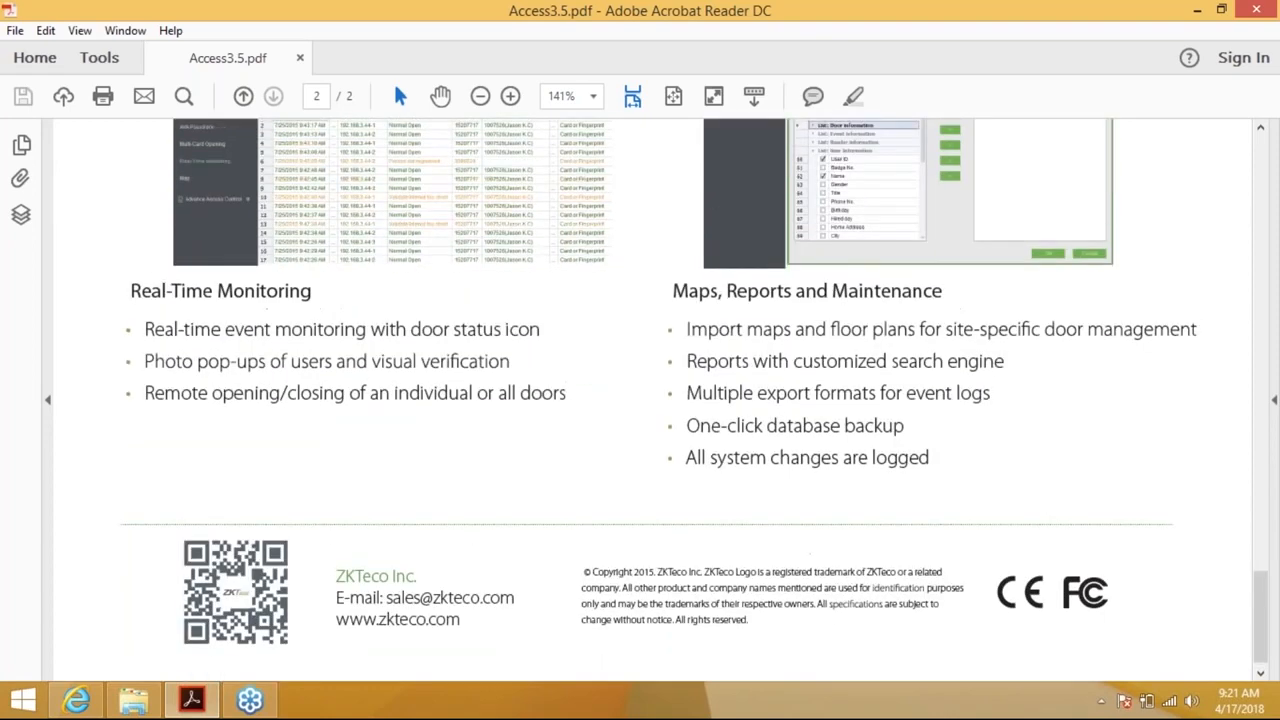
scroll(640, 400, up, 3)
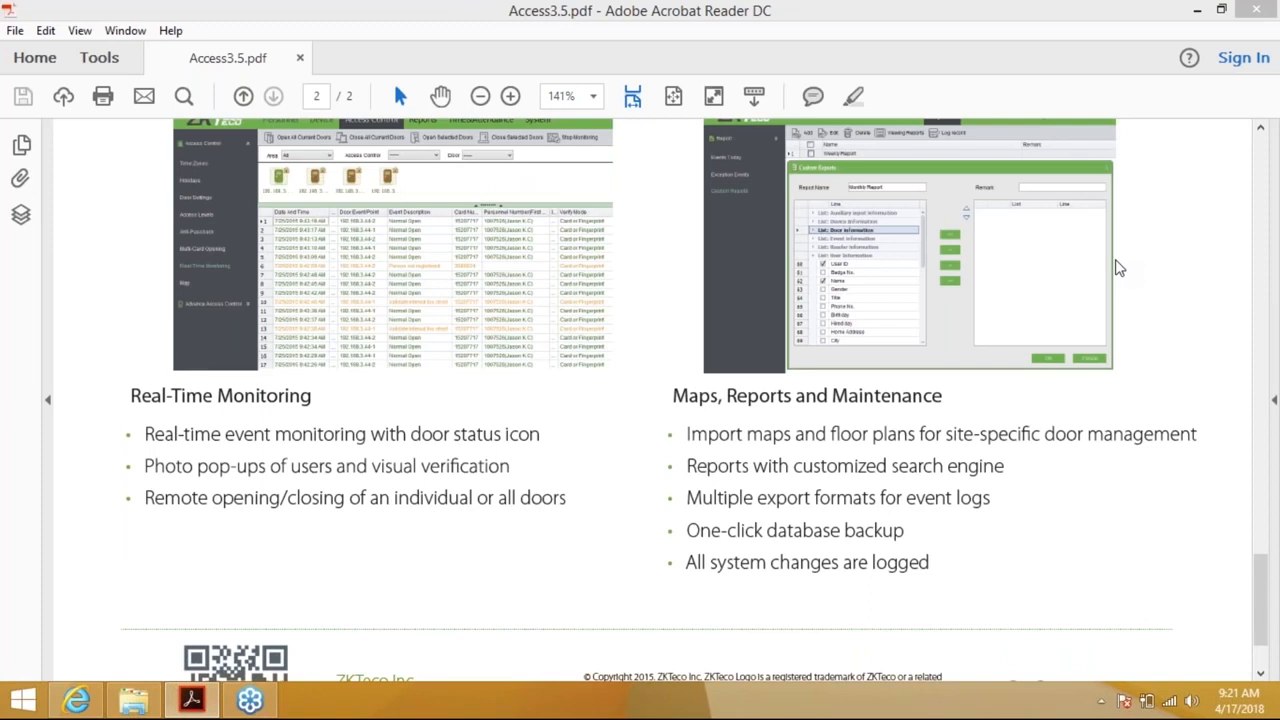
click(888, 24)
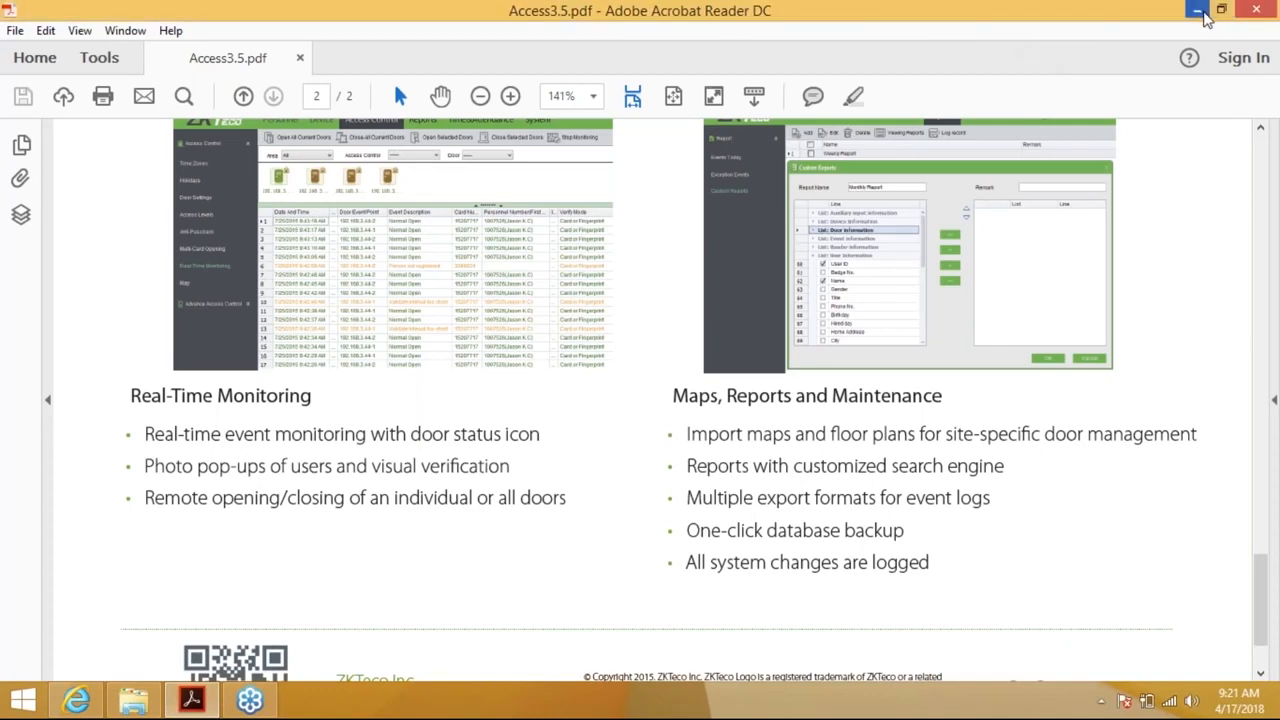
click(1206, 17)
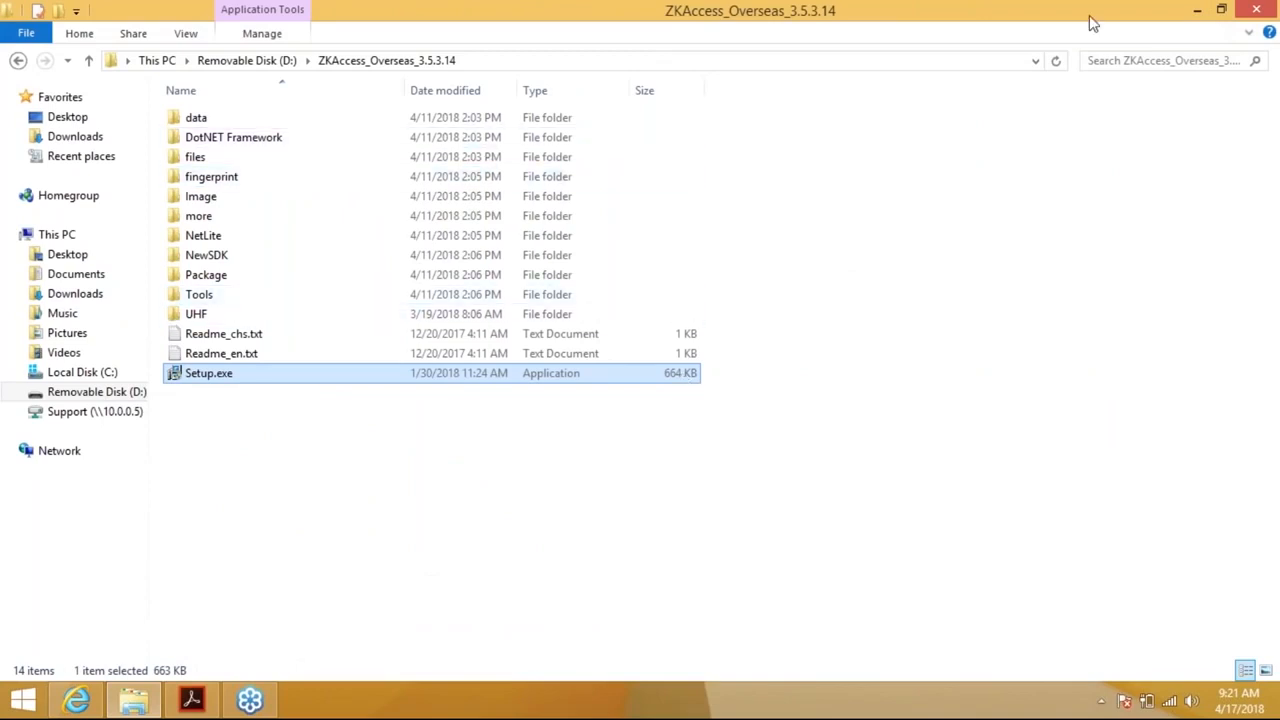
Launch Setup.exe from D:\ZKAccess_Overseas_3.5.3.14 in File Explorer
click(1260, 45)
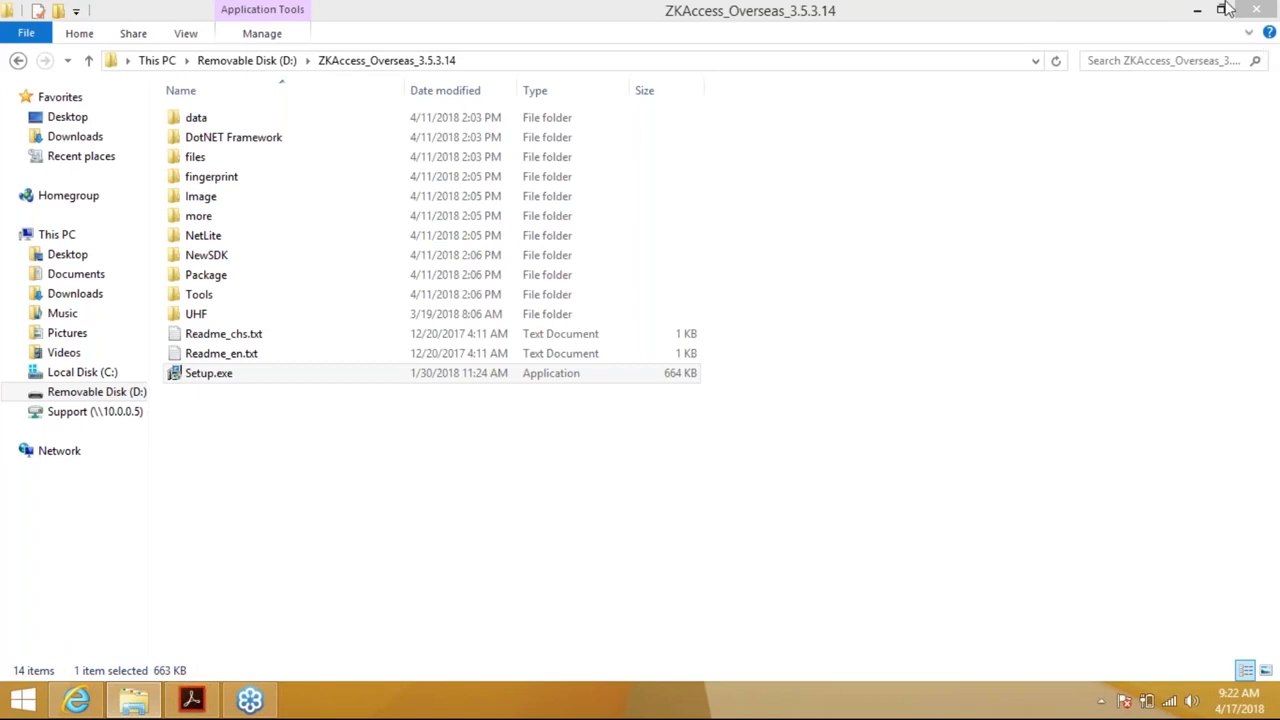
click(350, 373)
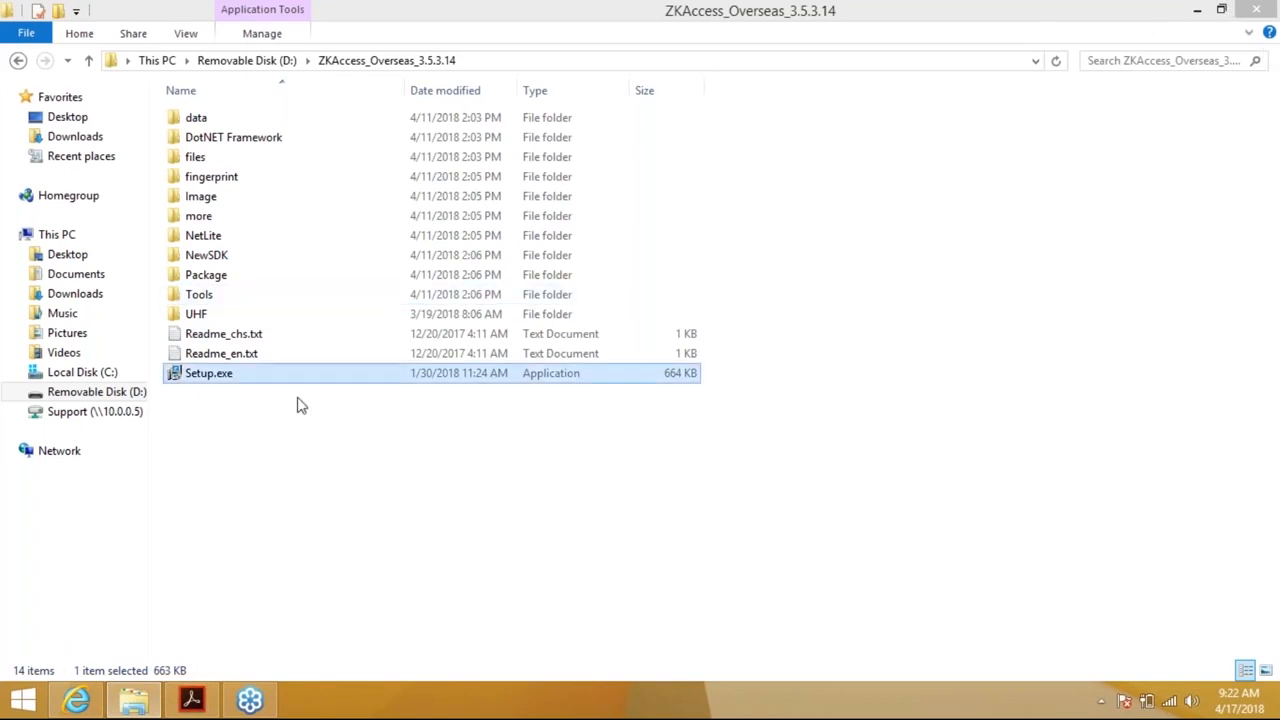
click(246, 378)
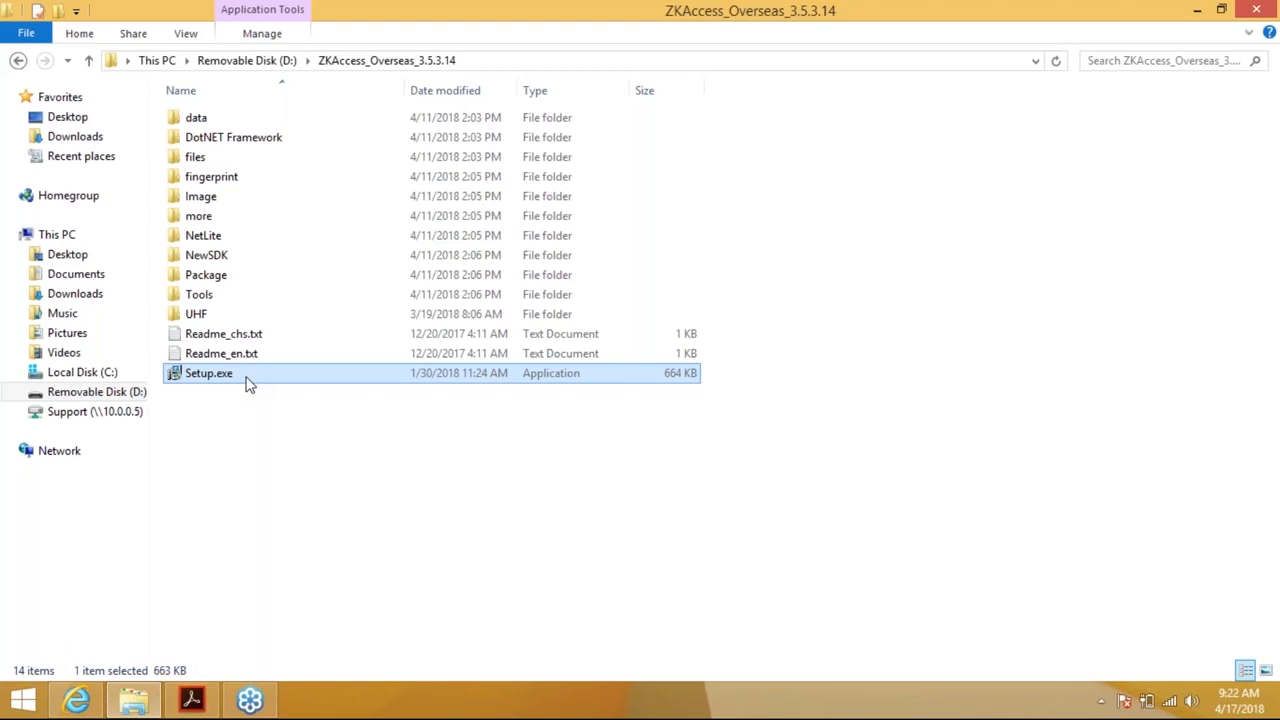
double_click(249, 385)
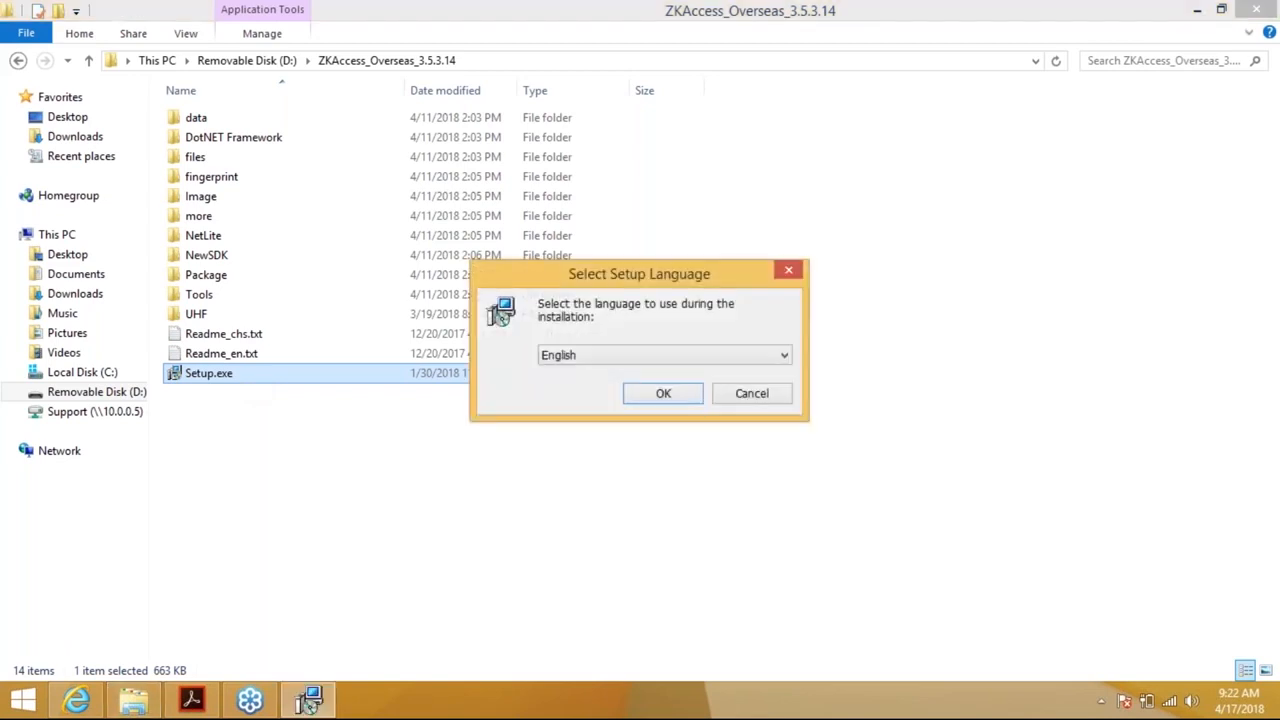
Choose English as the setup language
click(658, 365)
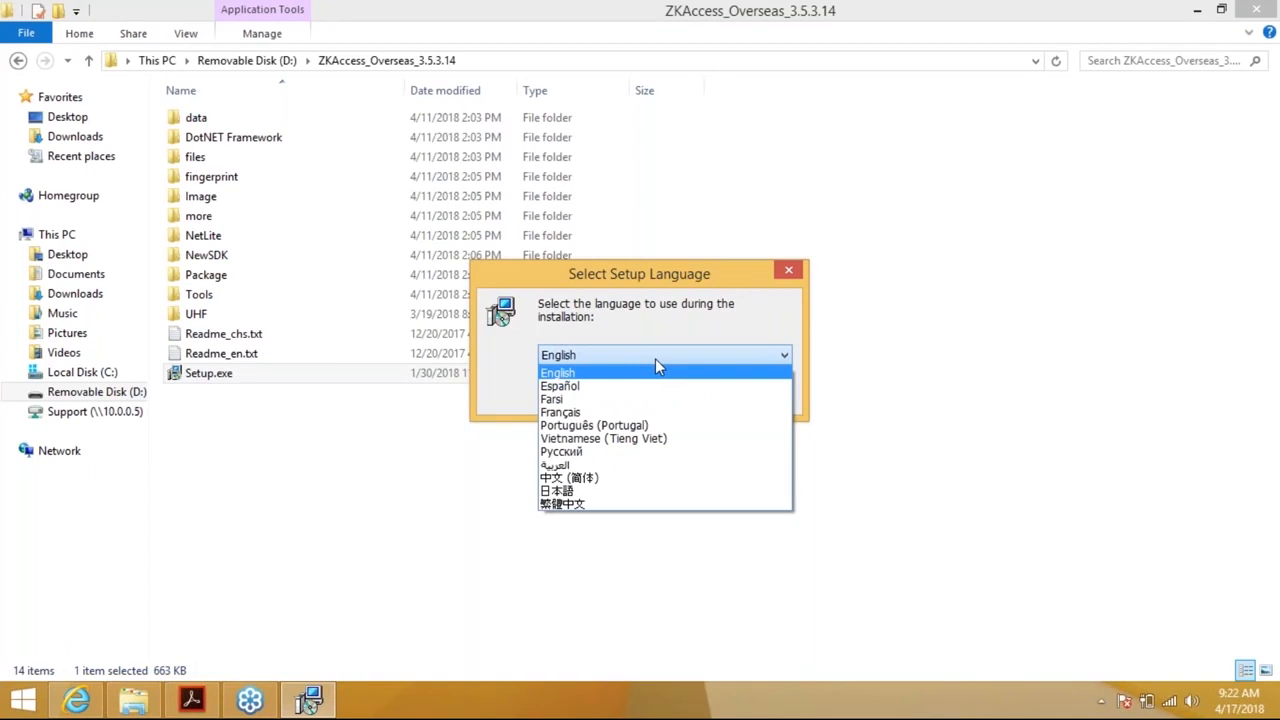
click(601, 350)
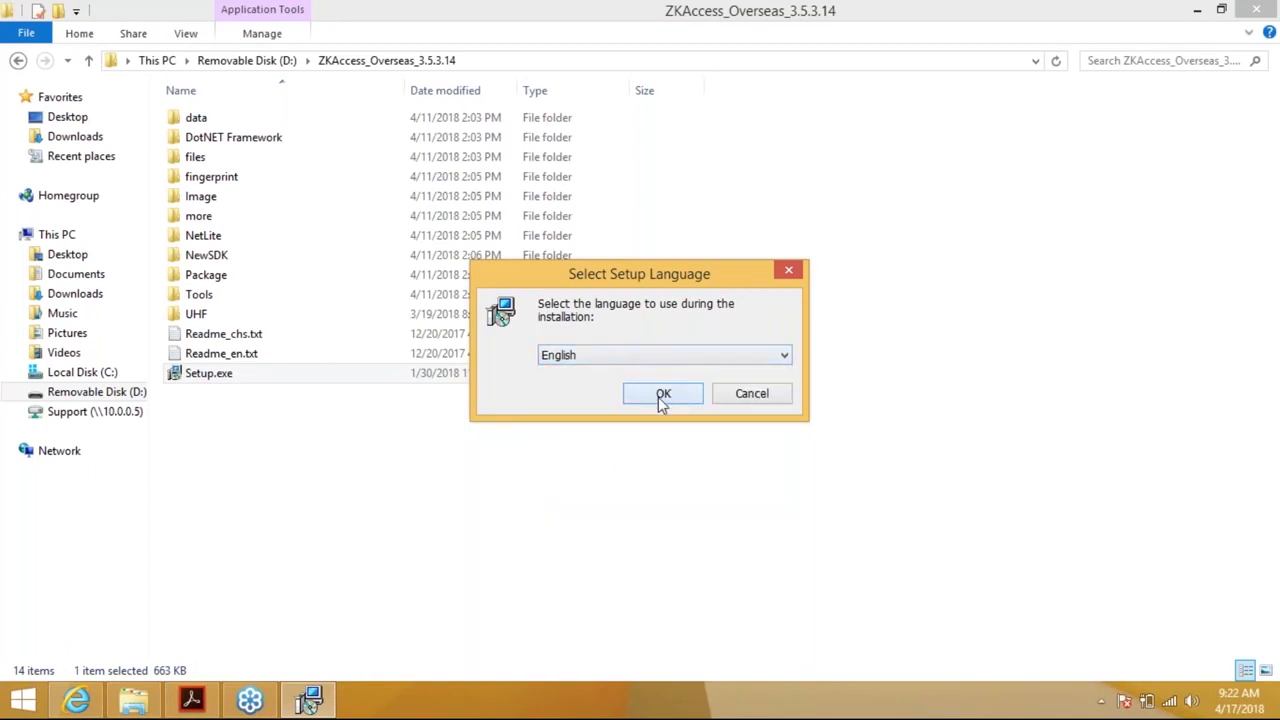
click(661, 396)
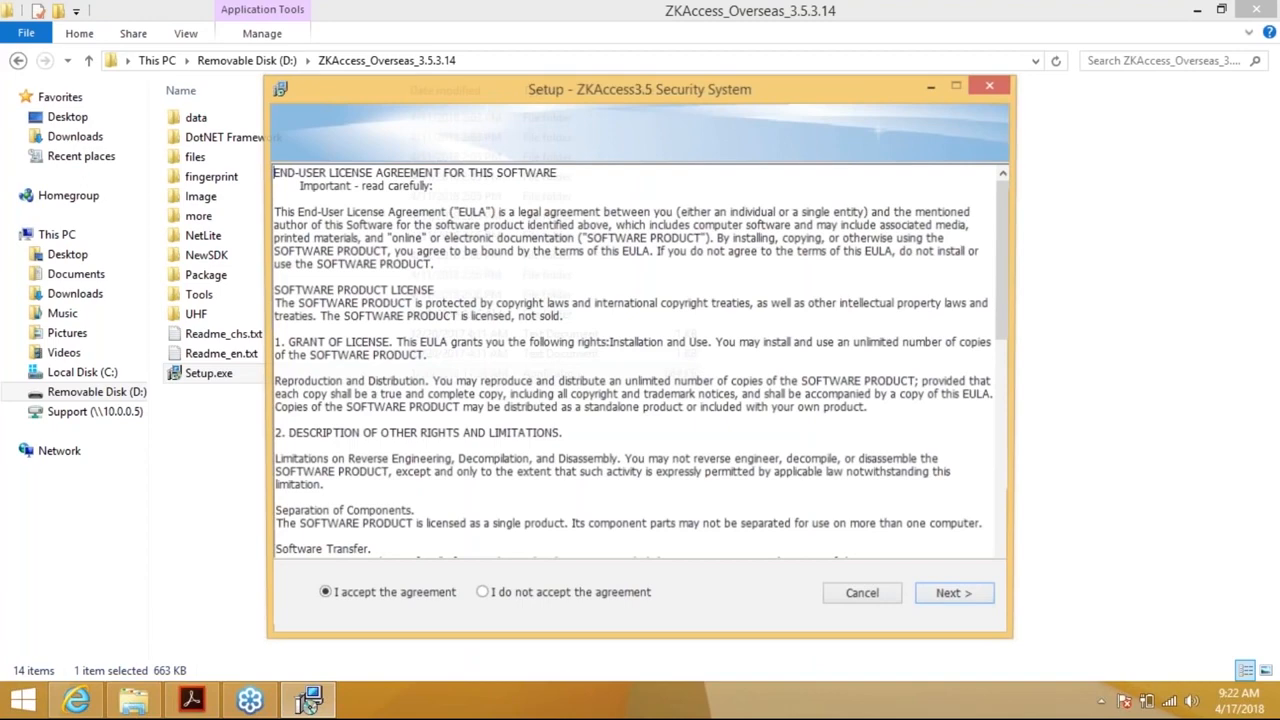
Accept the license and keep the default C:\ZKTeco\ZKAccess3.5 folder and Start Menu folder
click(954, 594)
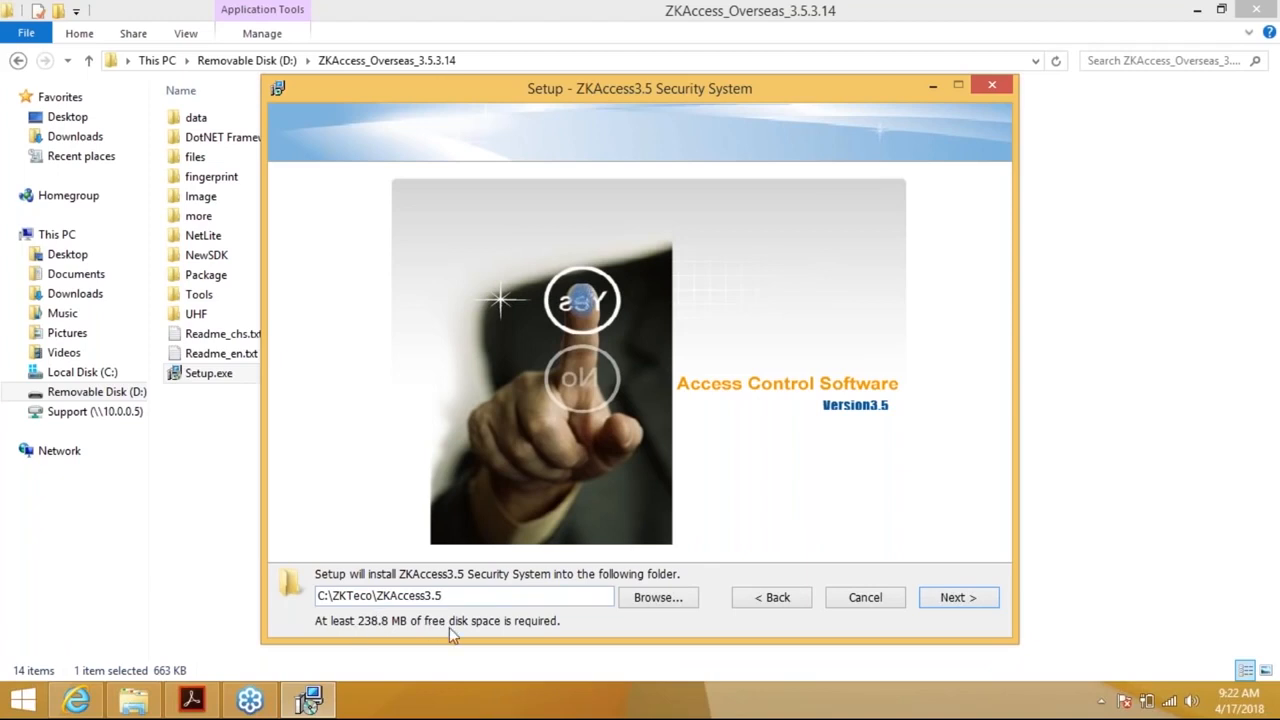
click(938, 597)
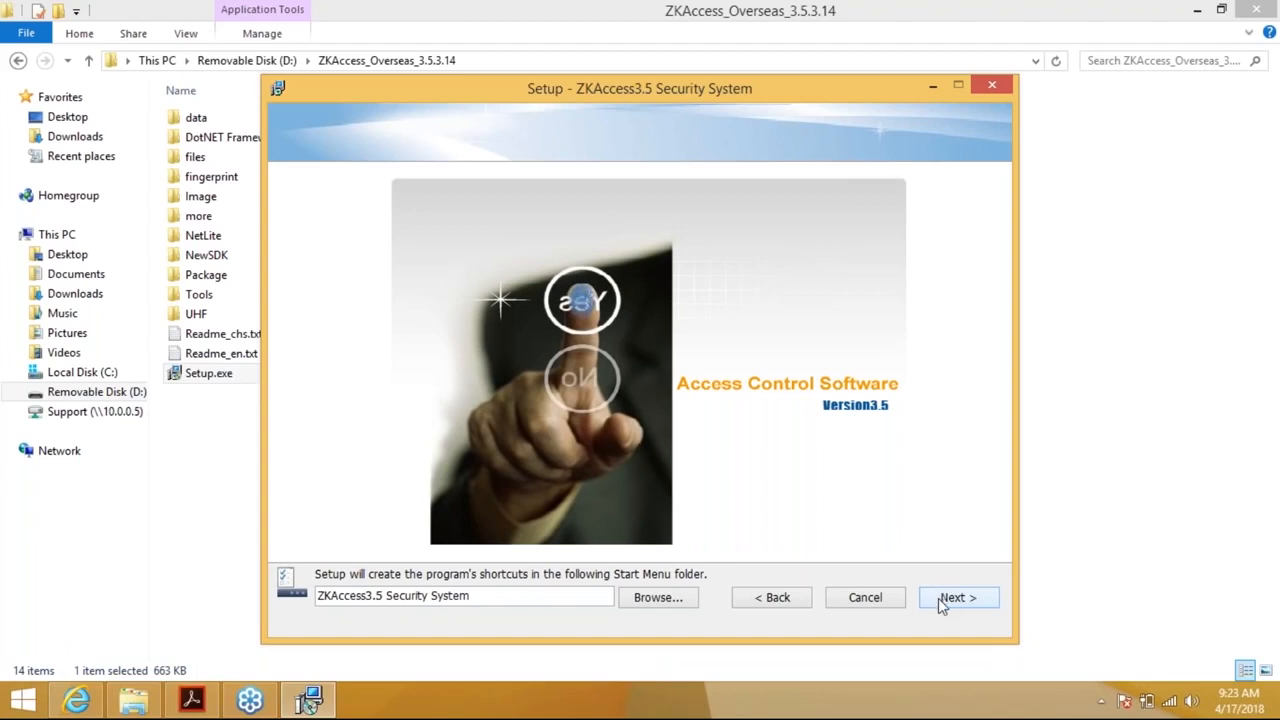
click(940, 598)
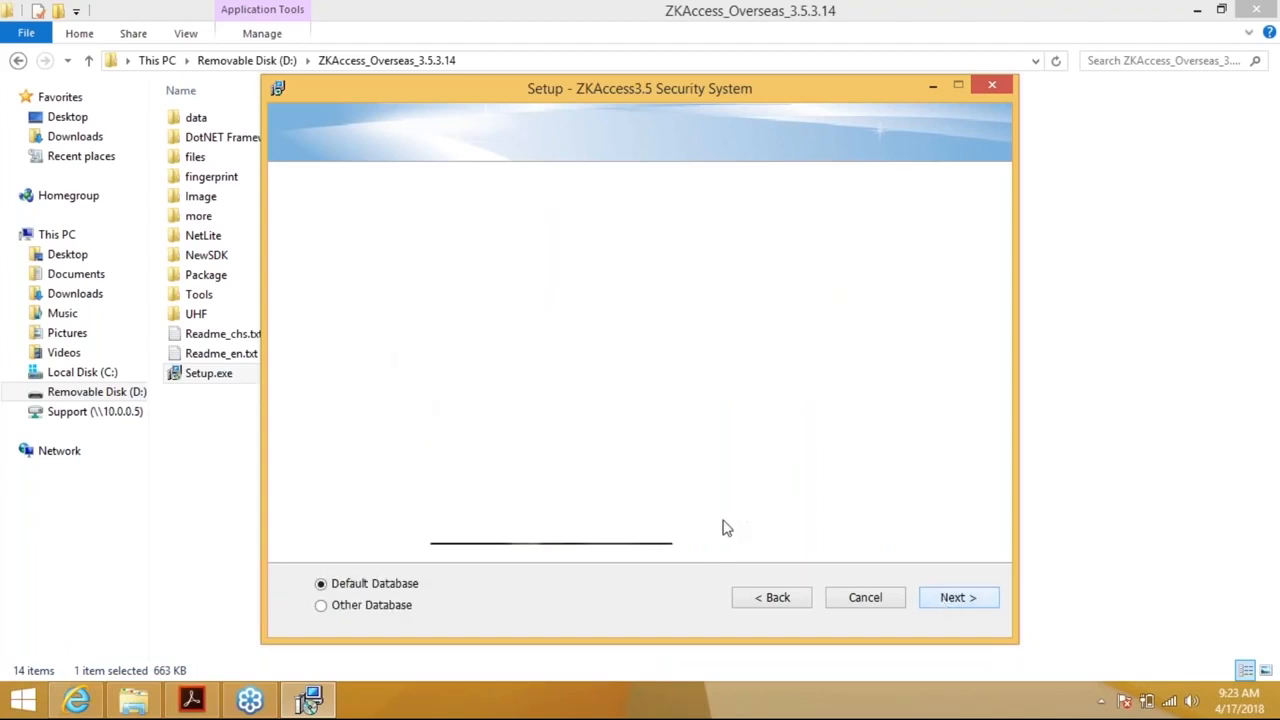
Keep the Default Database, cancelling the external database configuration, and continue
click(321, 606)
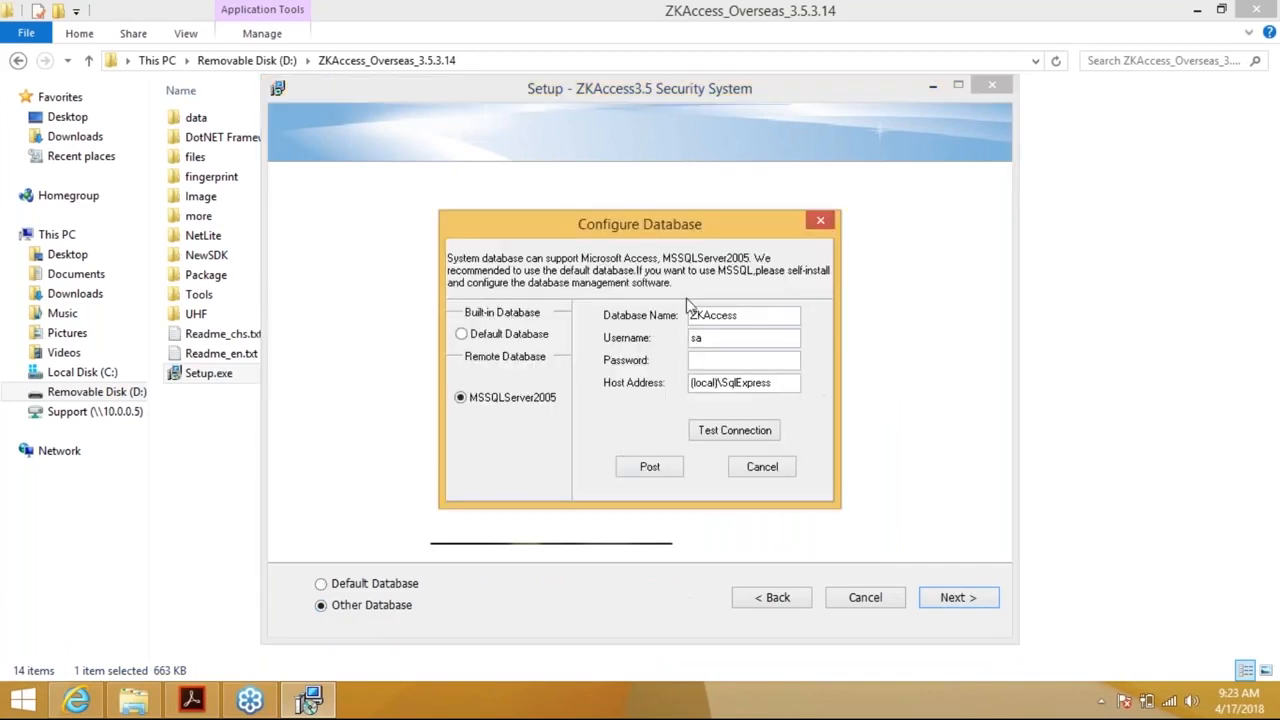
click(762, 467)
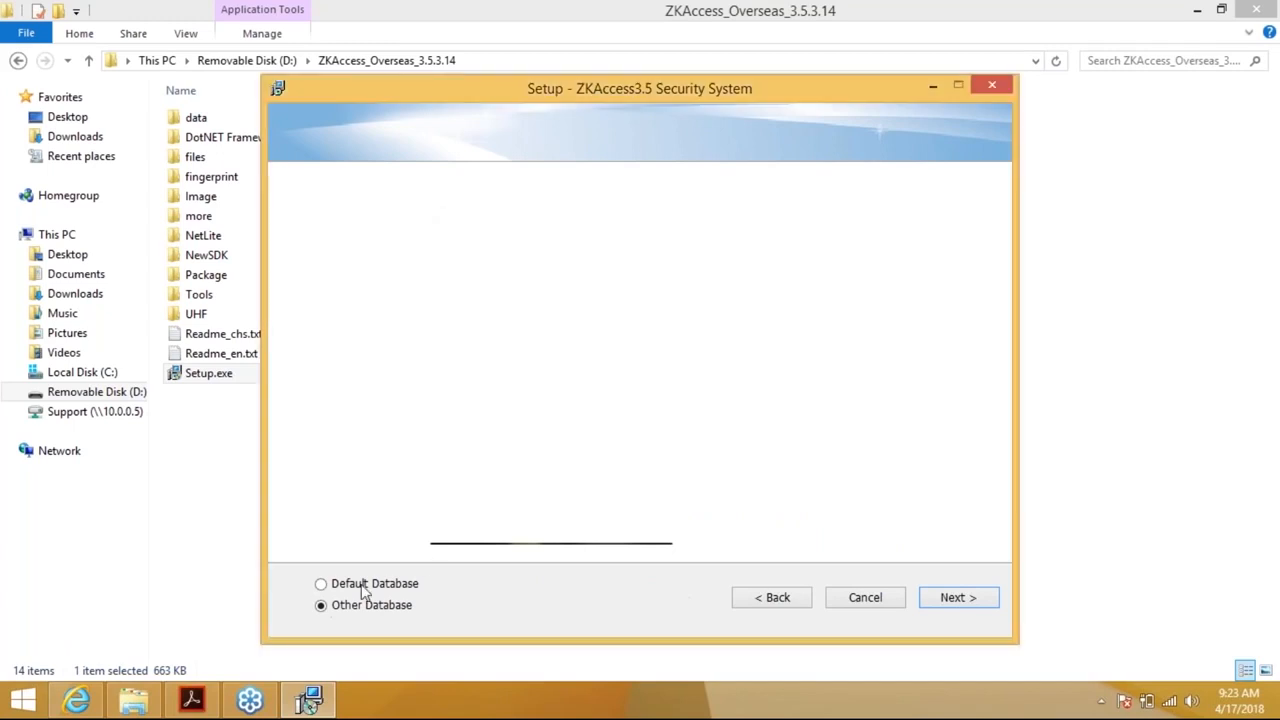
click(321, 585)
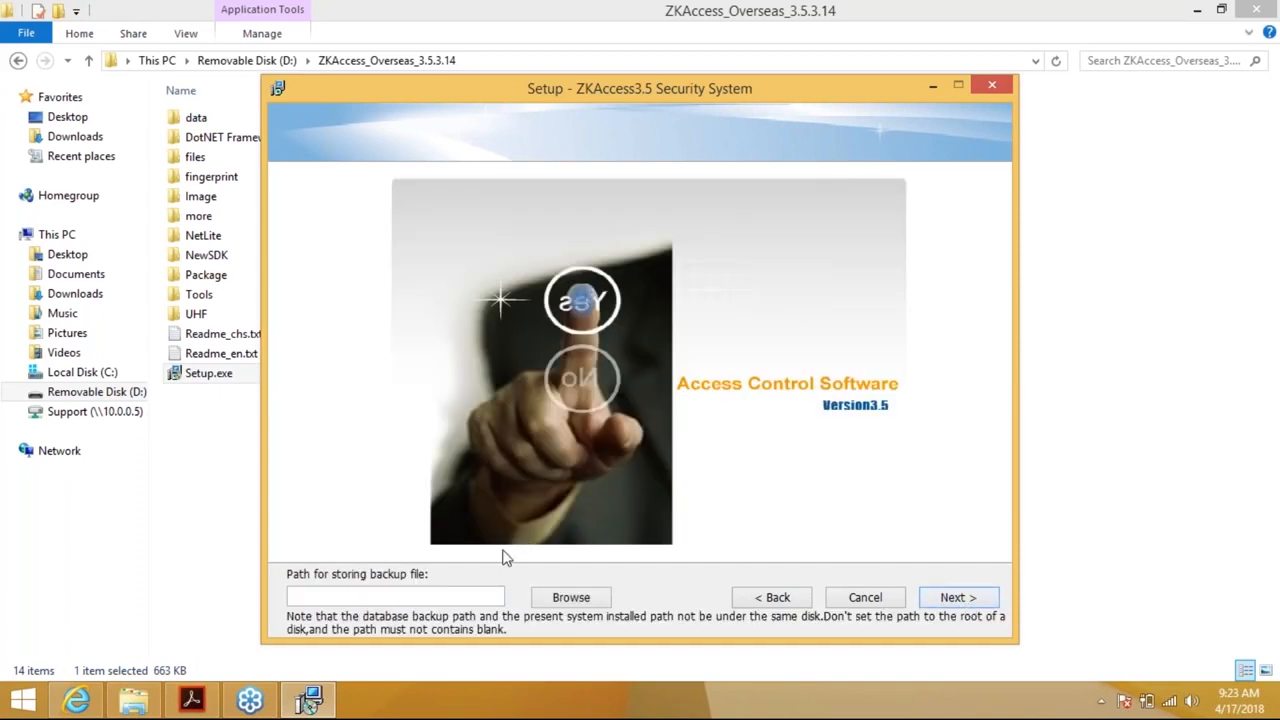
Set the backup path to a new 'Access3.5 Backup' folder in the user's home folder and continue
click(571, 599)
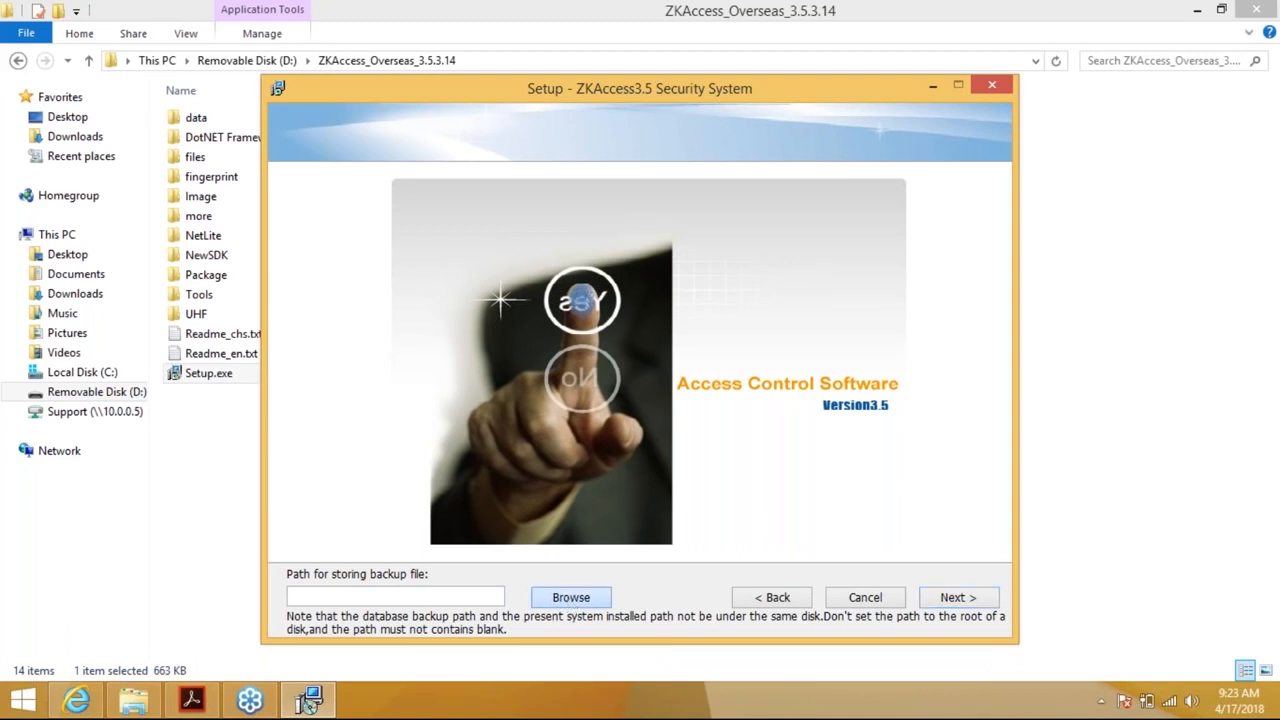
double_click(528, 322)
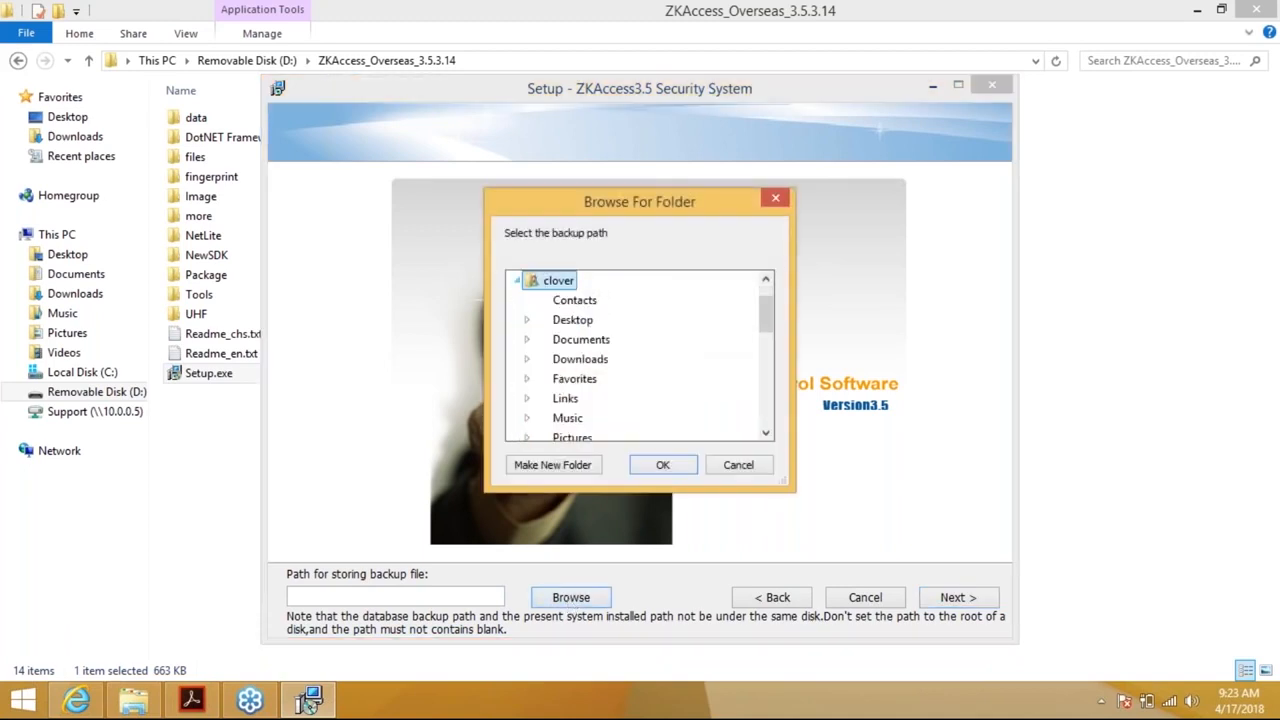
click(551, 467)
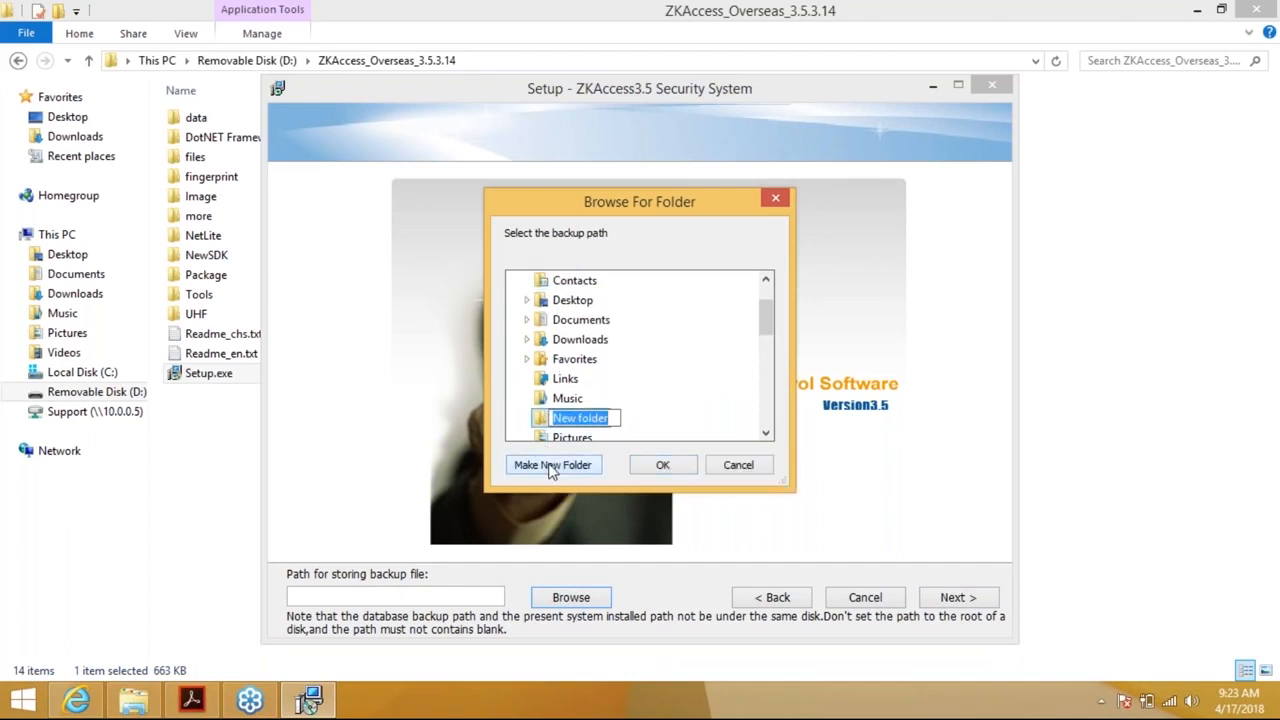
text(Acc)
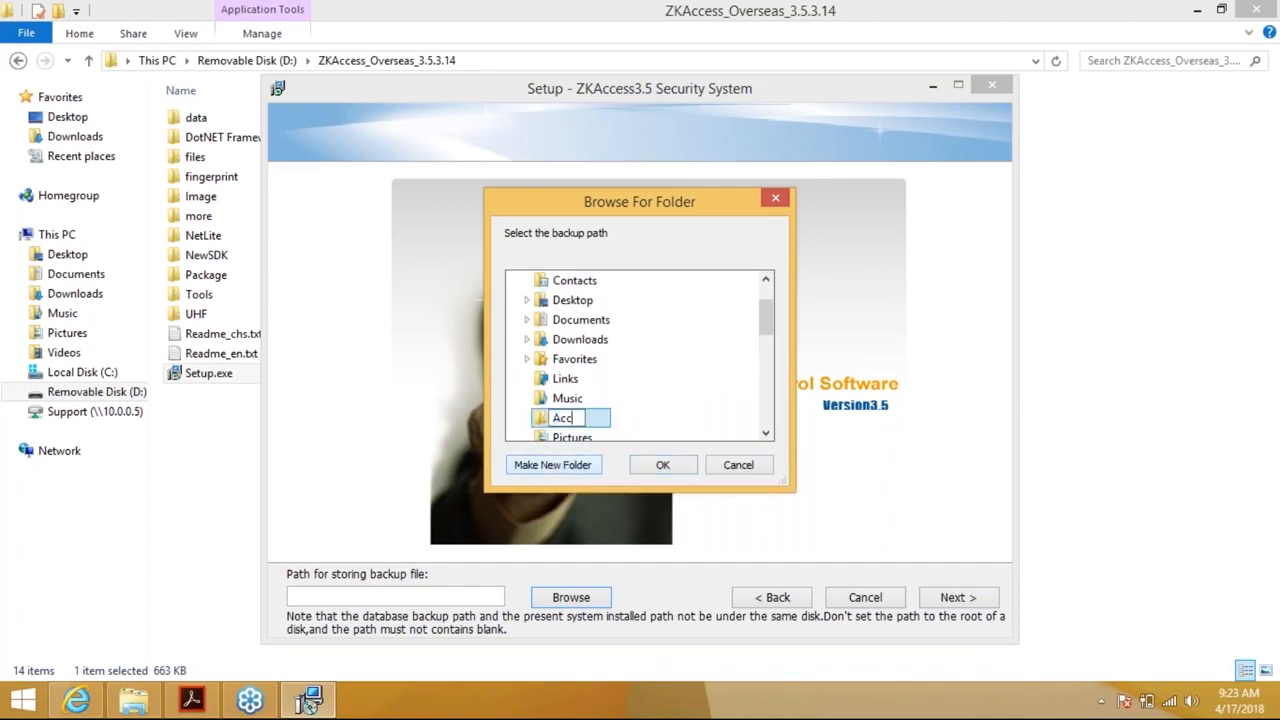
text(ess3.55)
key(BackSpace)
text(Backup)
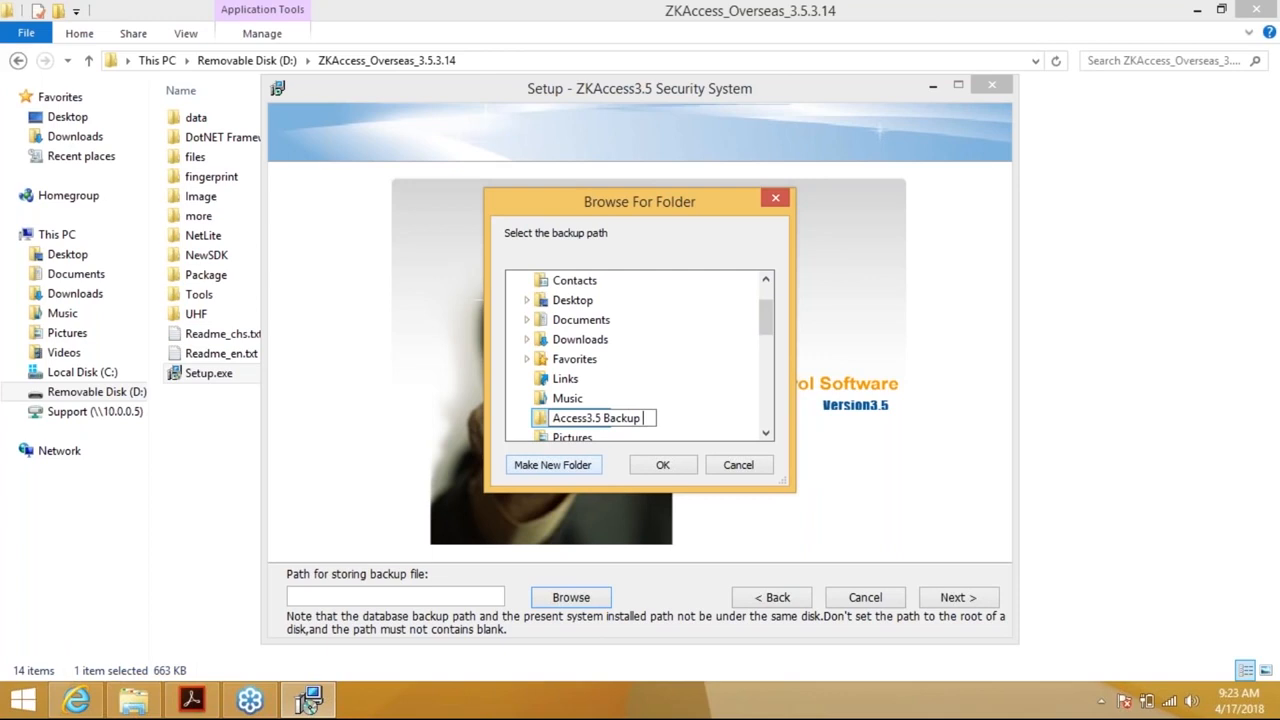
key(Return)
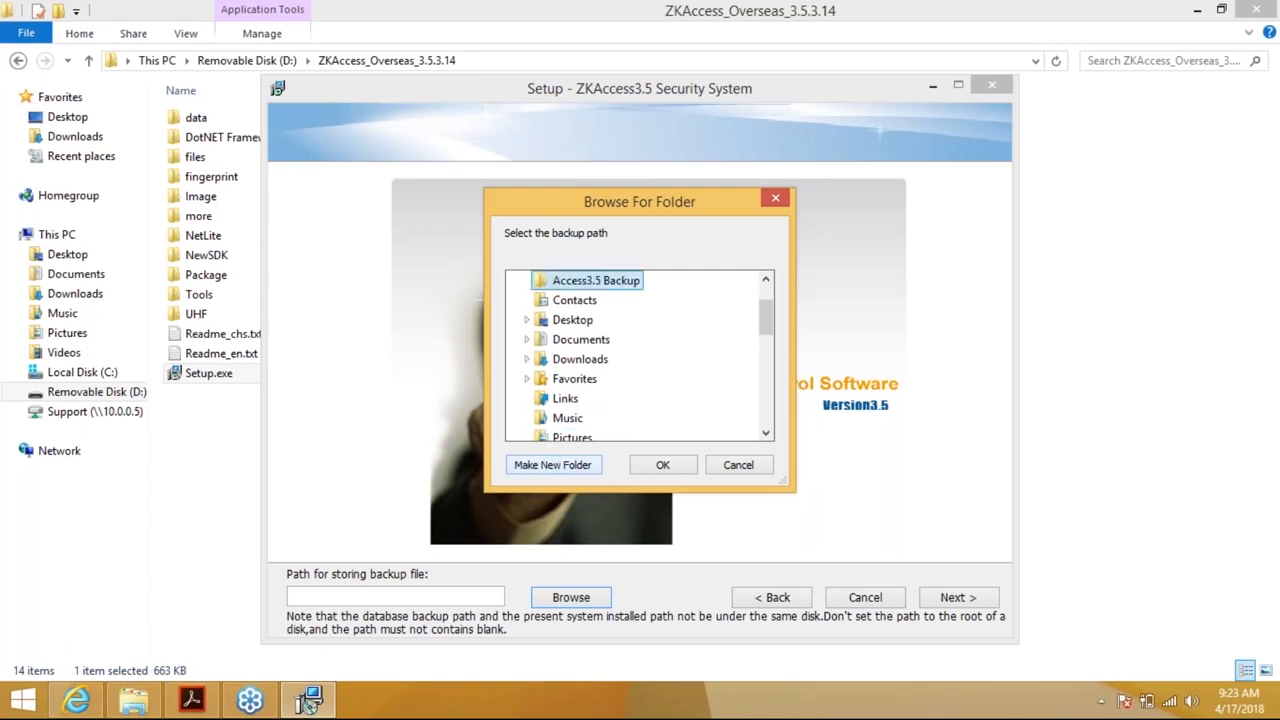
click(661, 466)
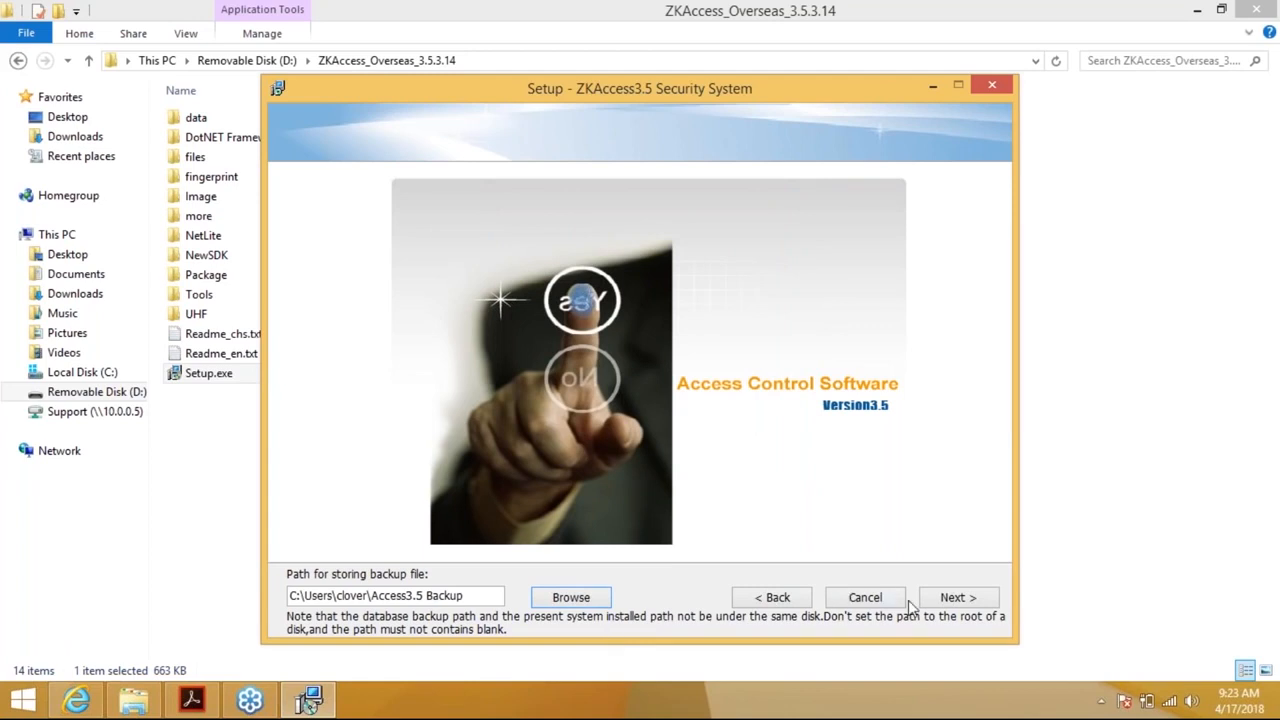
click(947, 604)
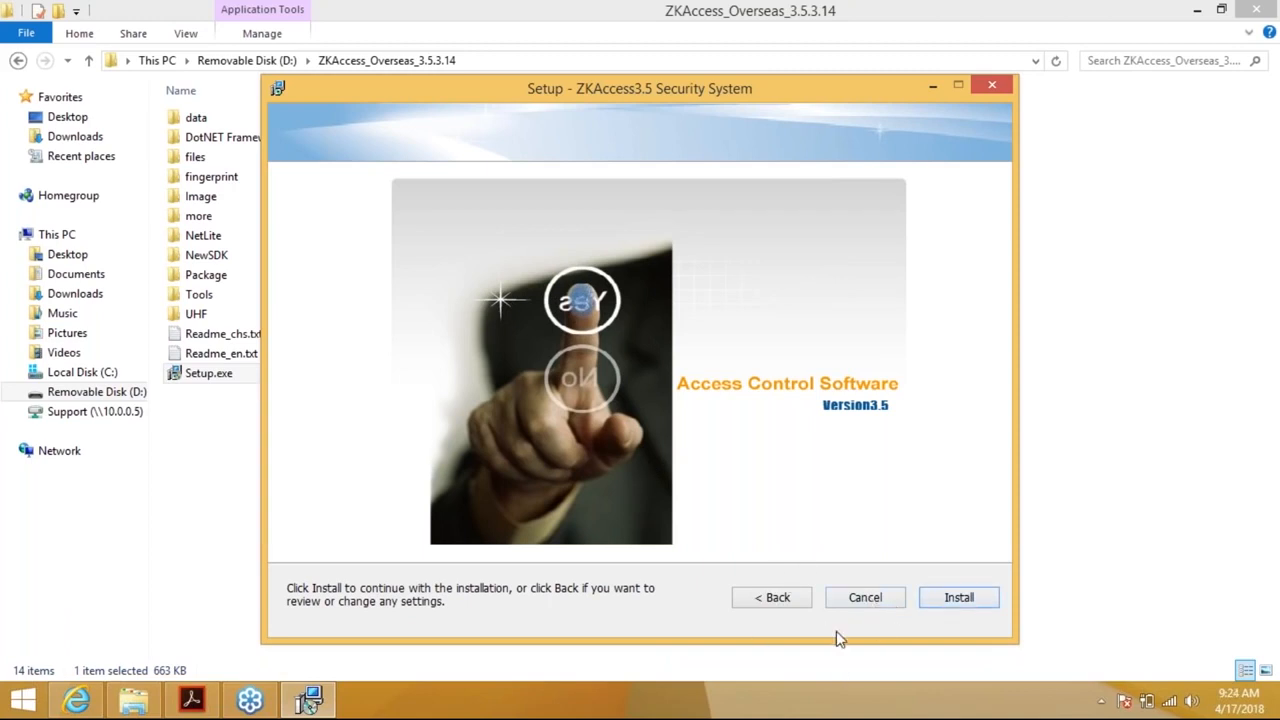
Start the ZKAccess3.5 installation and wait for the Fingerprint Driver SDK wizard
click(957, 603)
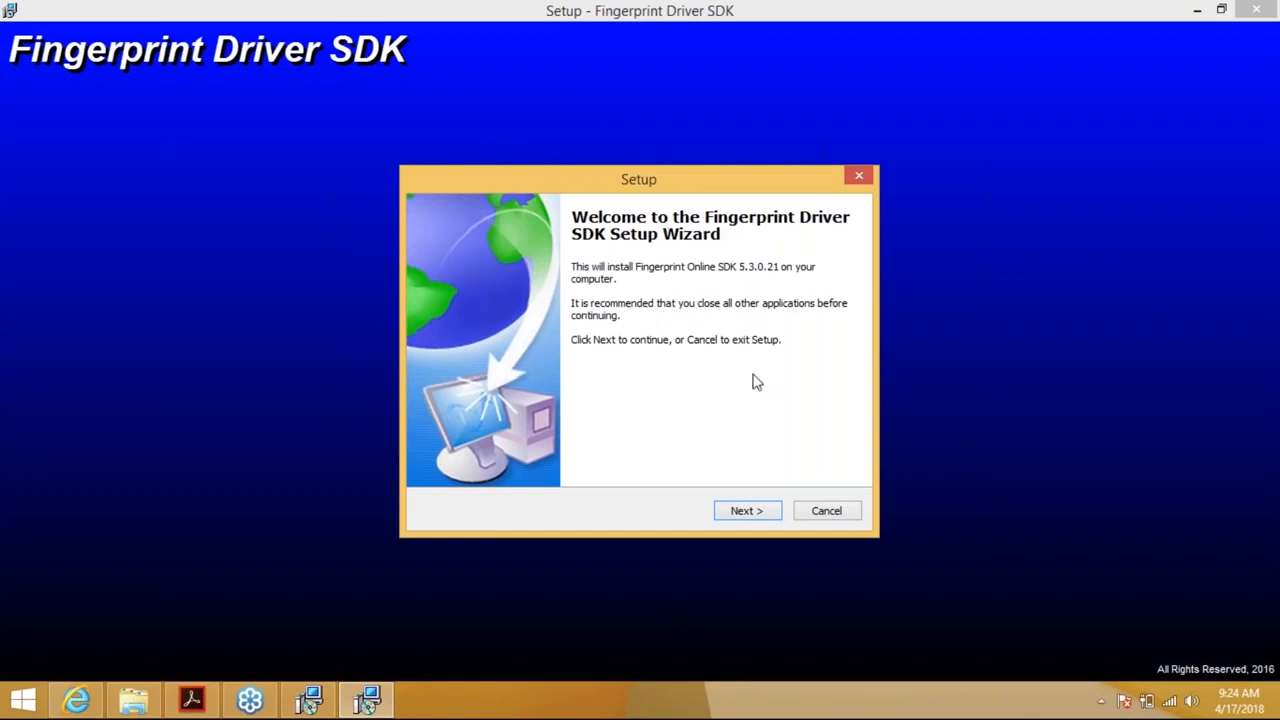
Run the Fingerprint Driver SDK wizard through Next and Install until ZKAccess3.5's completion page appears
click(754, 512)
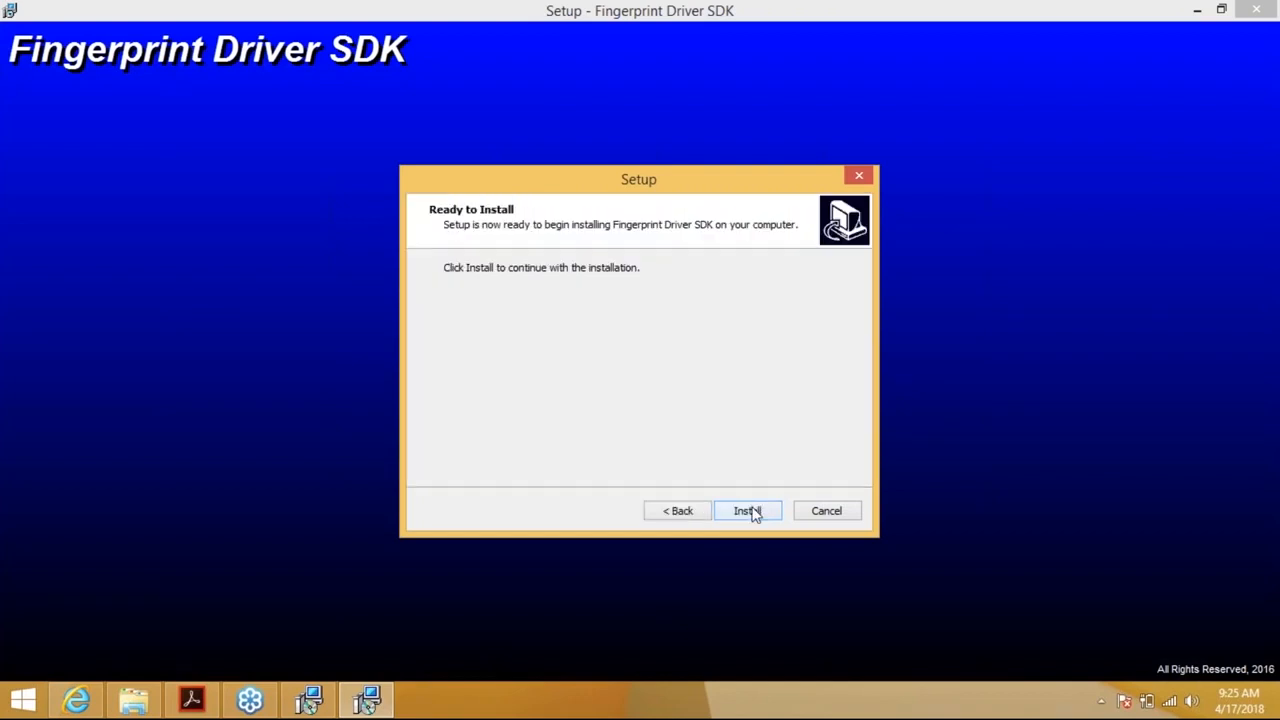
click(754, 512)
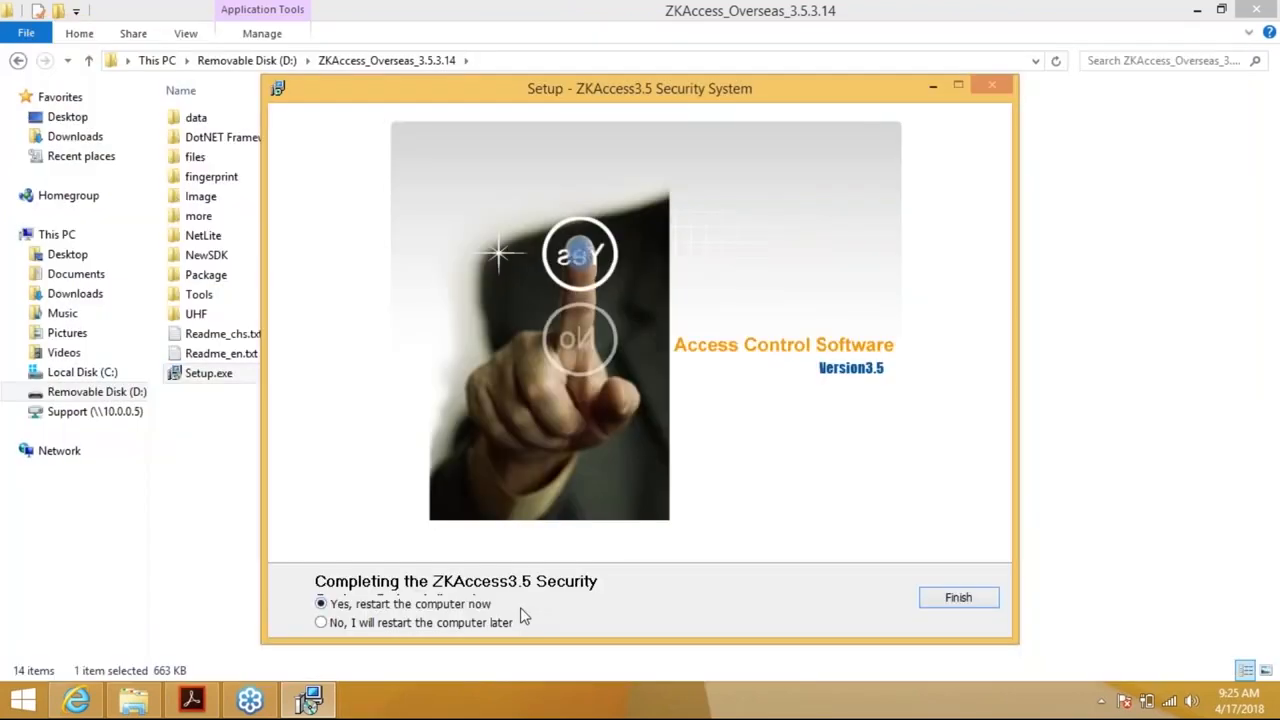
Finish setup choosing to restart later, and close the installer folder window
click(322, 623)
click(950, 613)
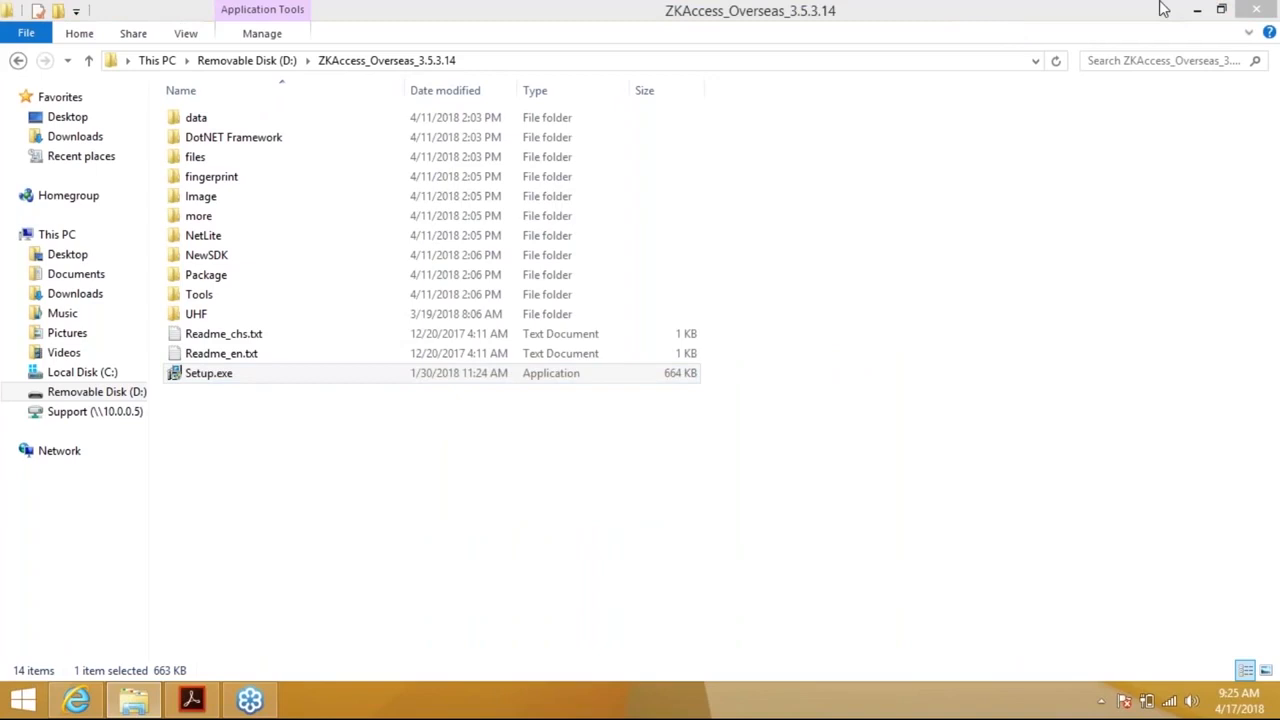
click(1246, 14)
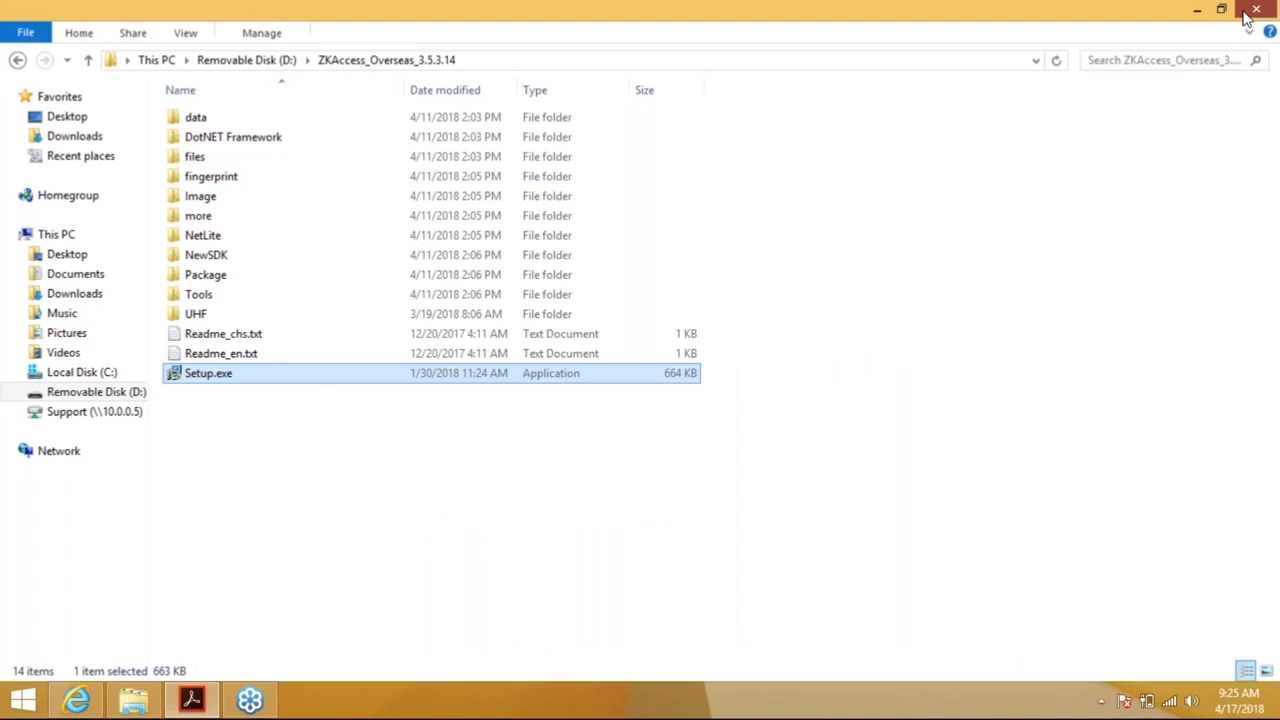
click(1246, 14)
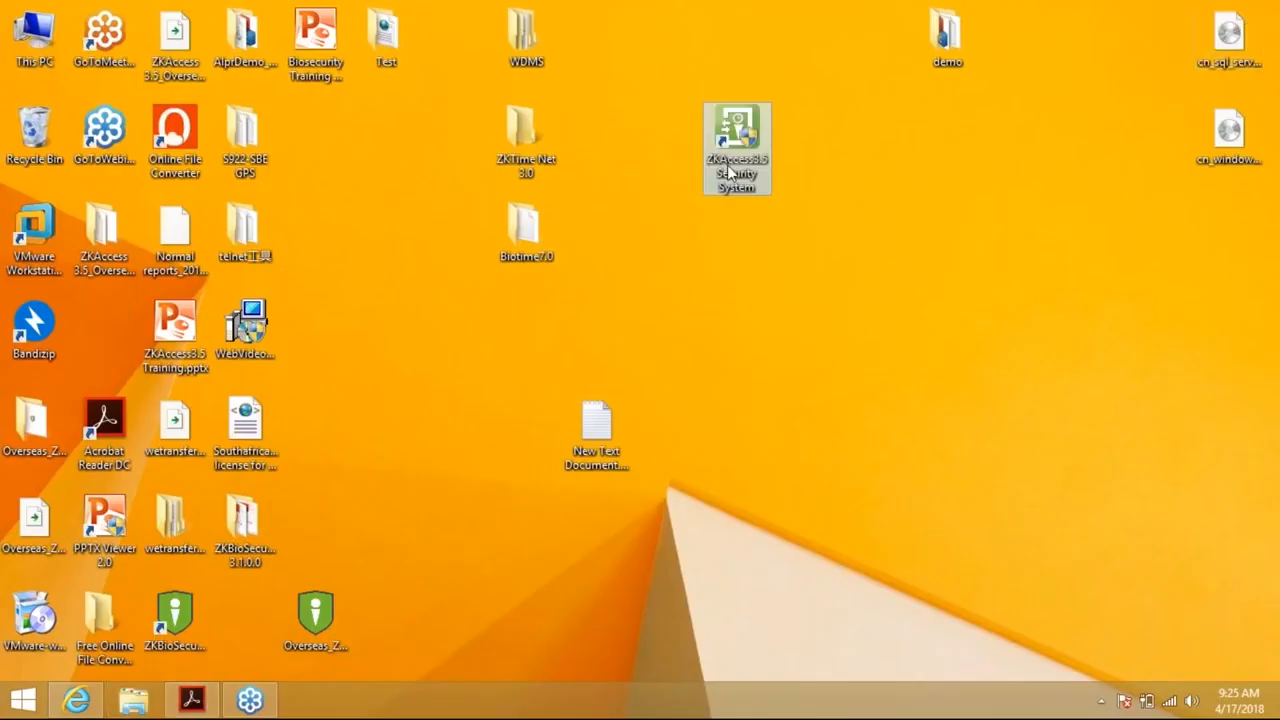
Launch ZKAccess3.5 Security System from the desktop and move its login window aside
double_click(737, 152)
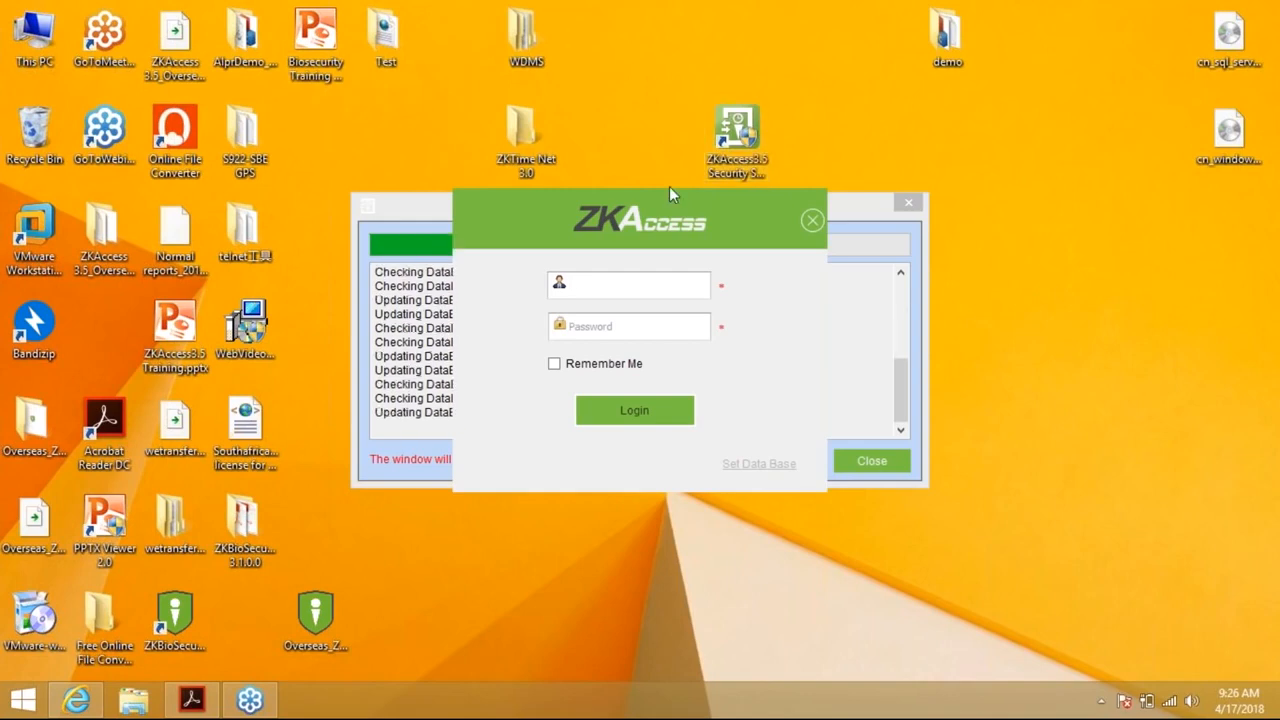
drag(664, 194, 889, 204)
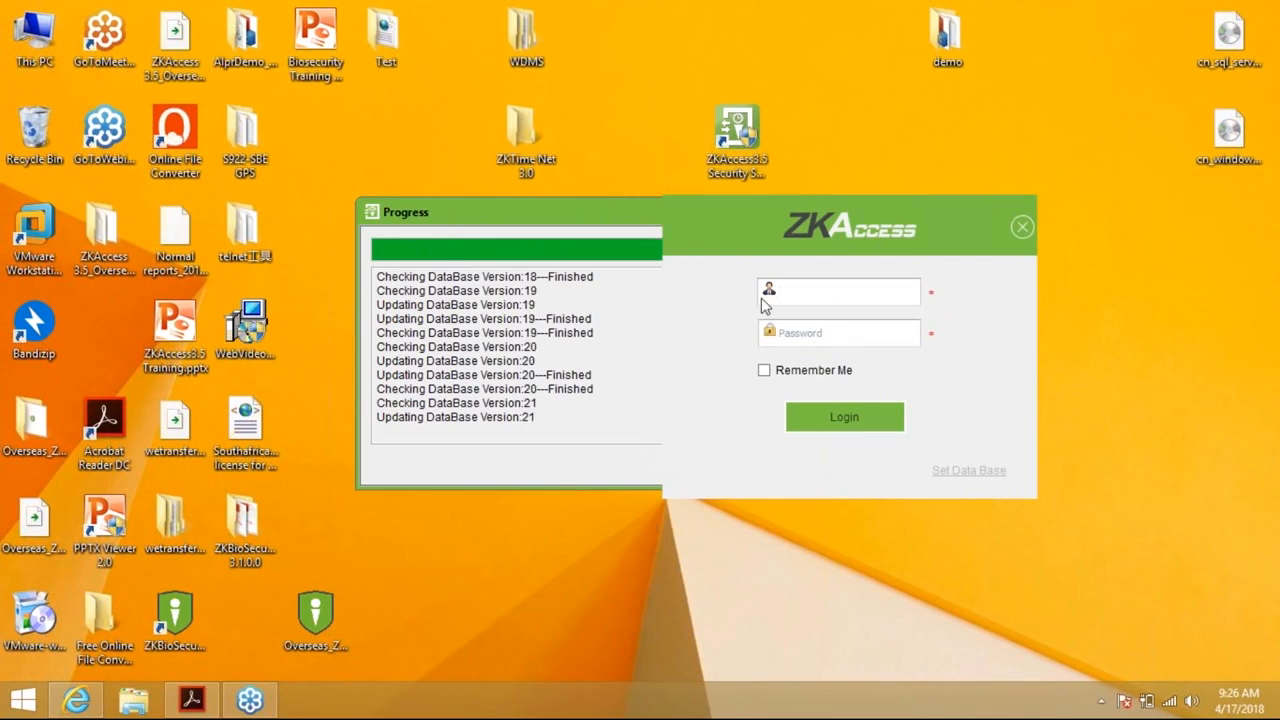
drag(802, 209, 759, 190)
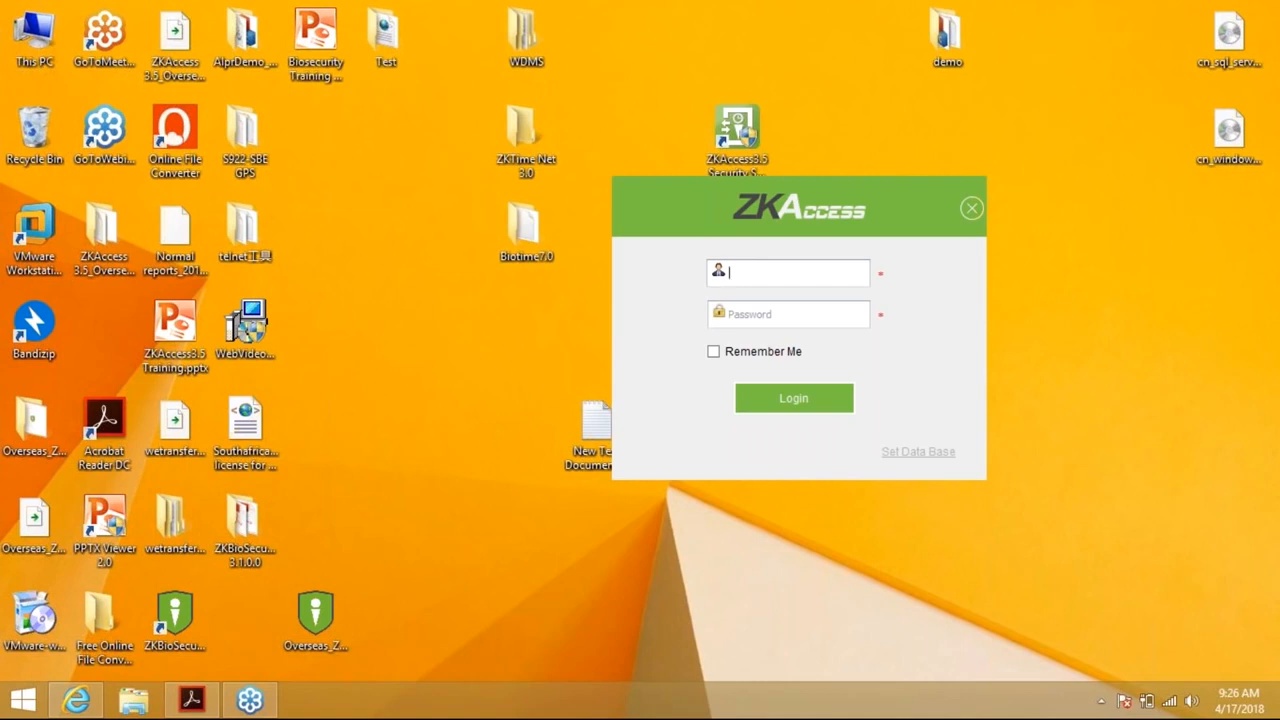
Sign in with the administrator username and password, with Remember Me checked
text(admin)
key(Tab)
text(admin)
key(Tab)
key(space)
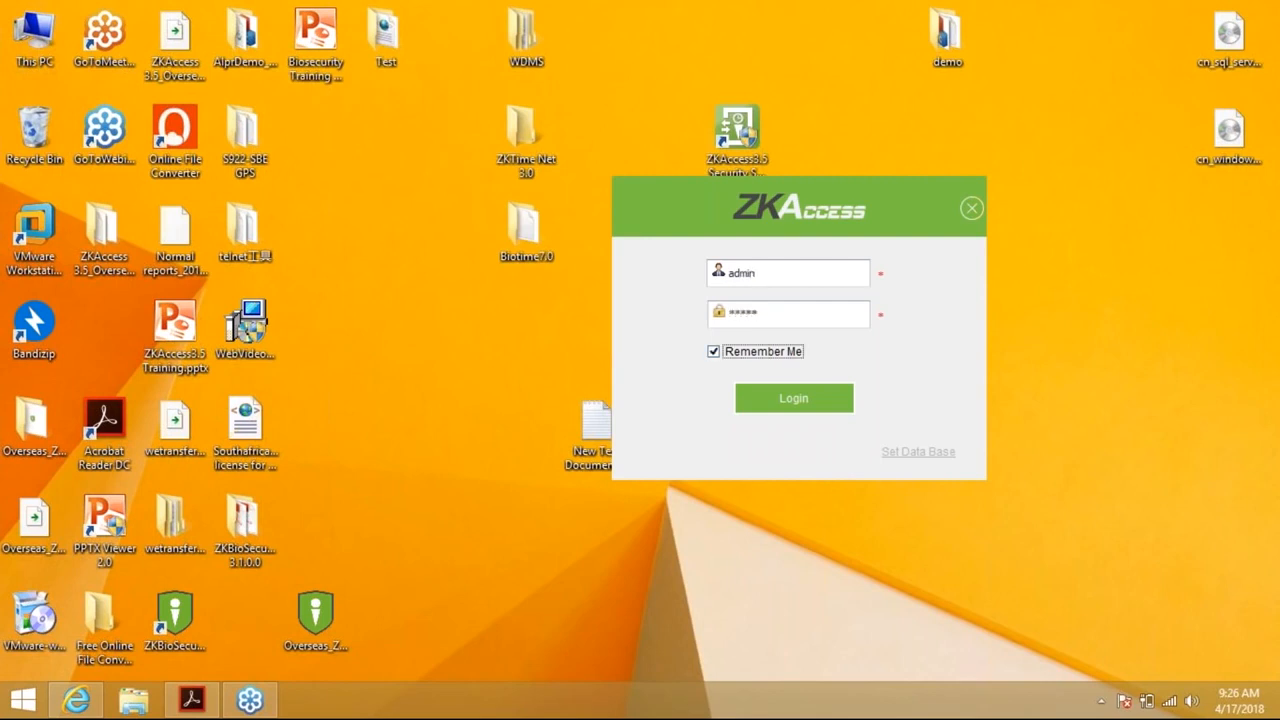
click(799, 398)
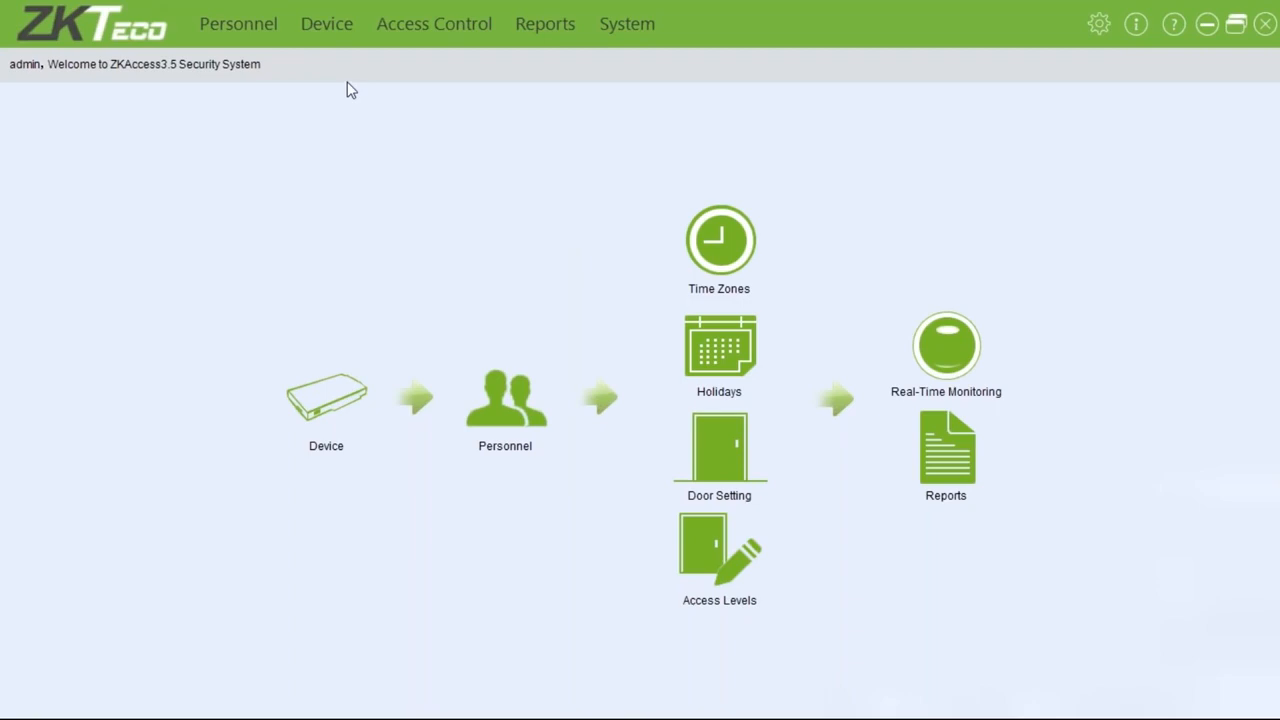
Go to the Device section once the ZKAccess home page has loaded
click(340, 398)
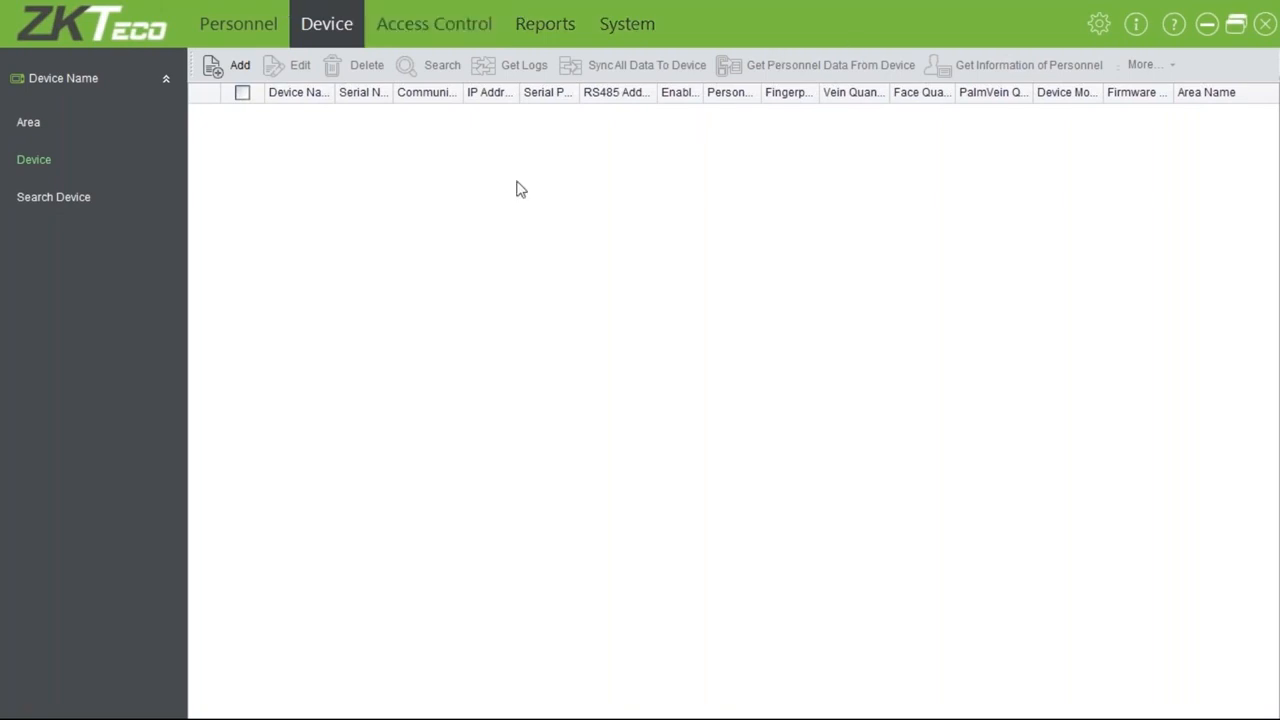
Show the Area list, which holds only the default area 1
click(28, 122)
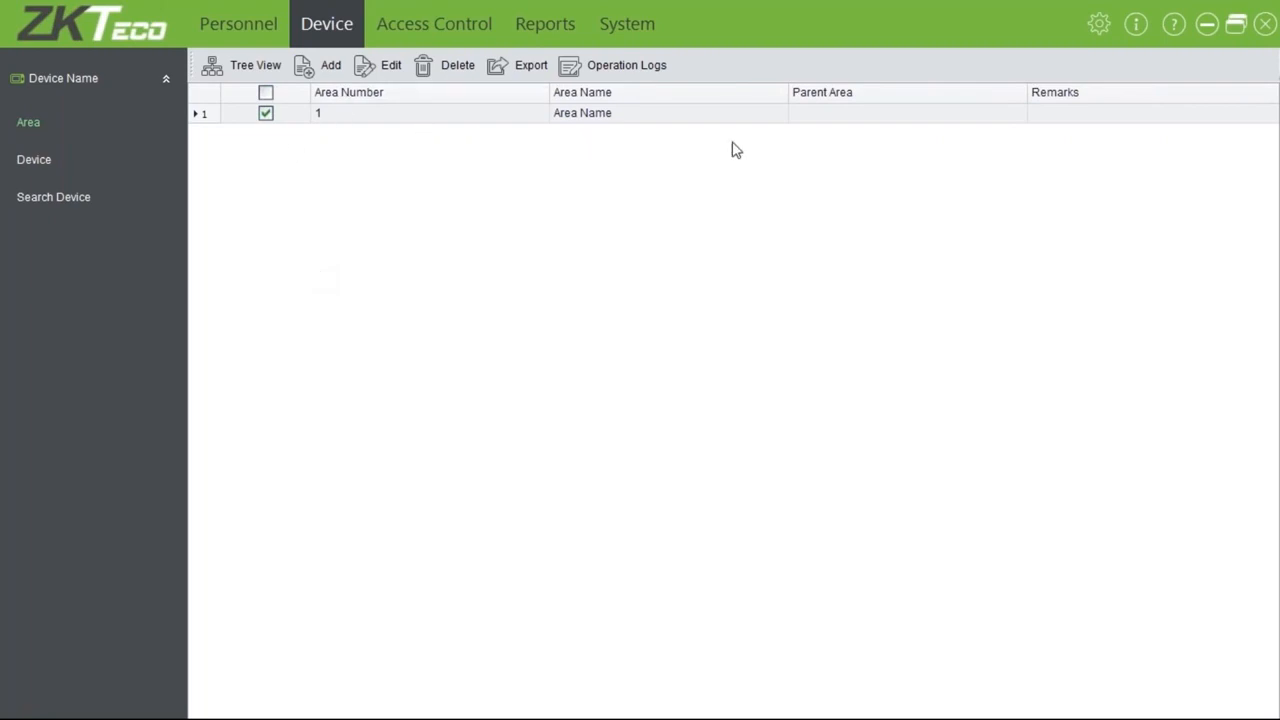
Rename area 1 from 'Area Name' to 'ZKTeco Office' and save it
click(396, 80)
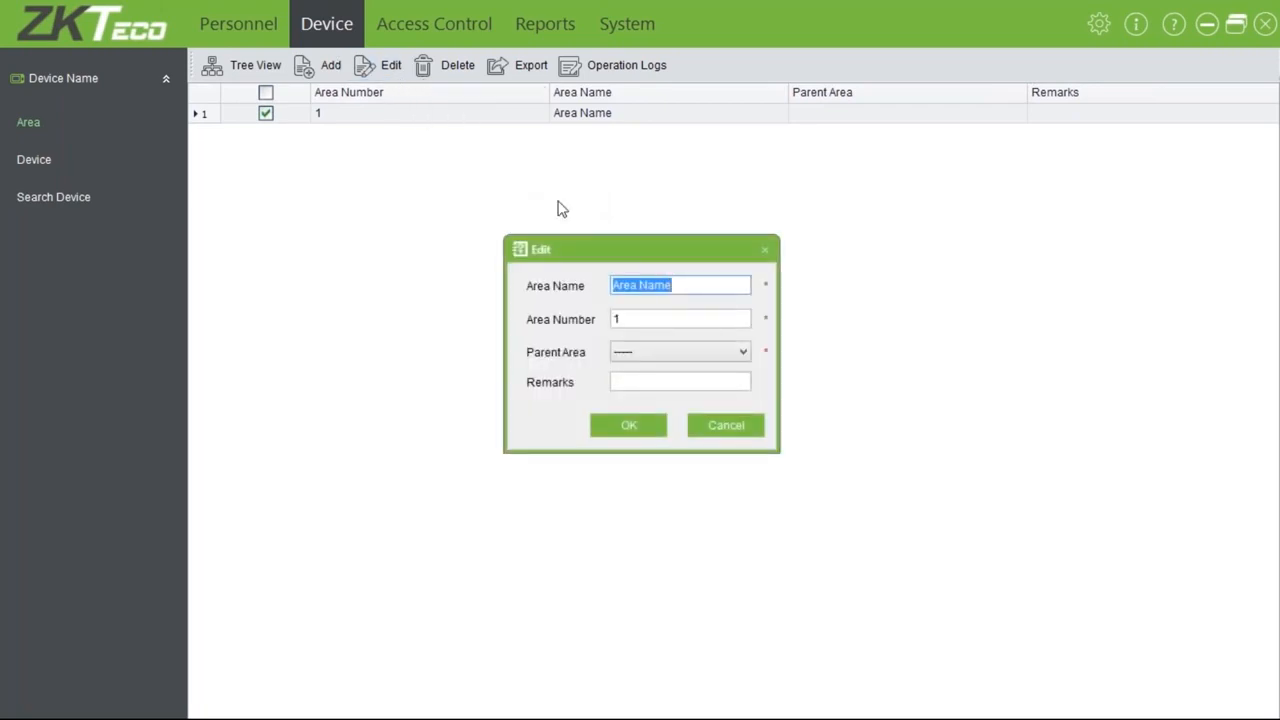
text(ZK)
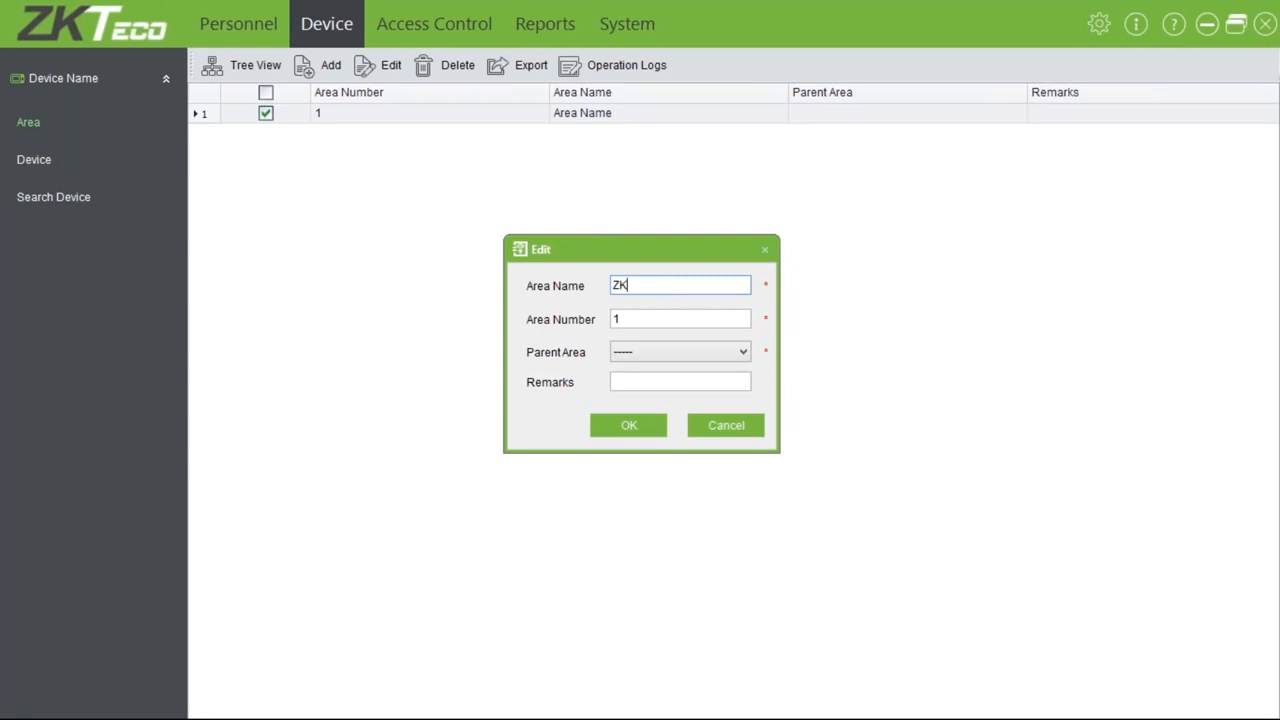
text(Teco Office)
key(Tab)
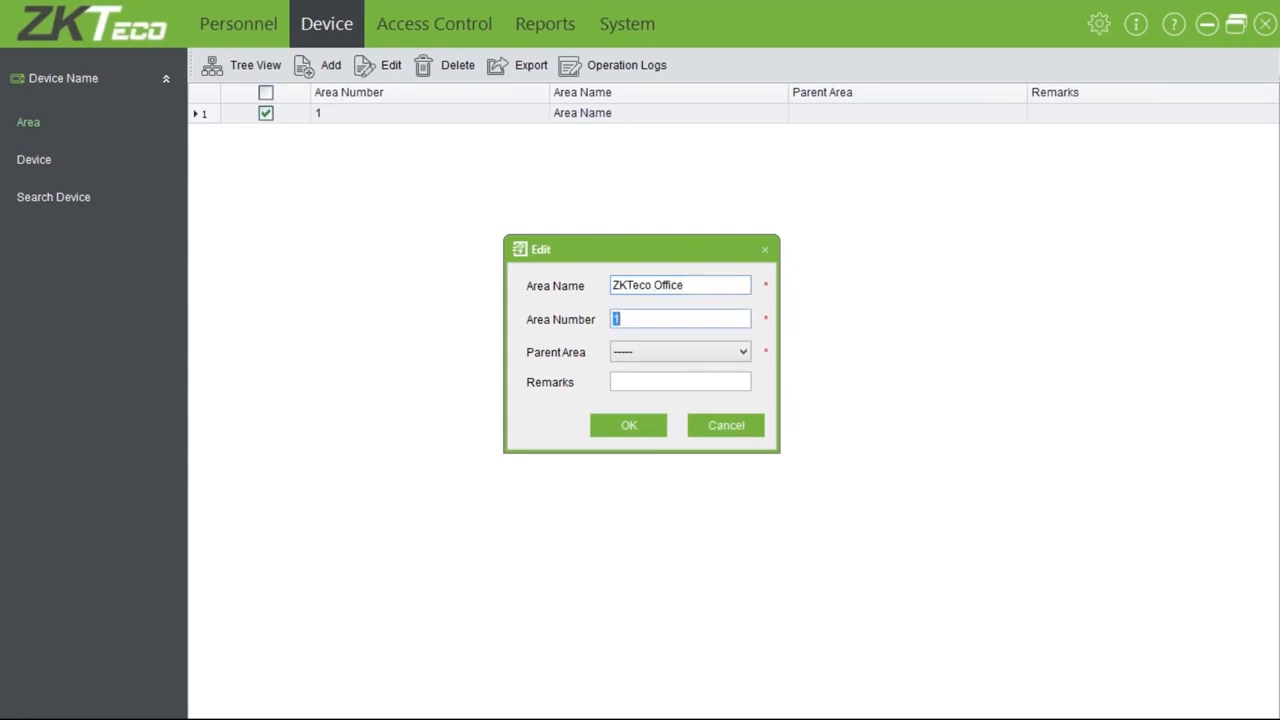
key(Tab)
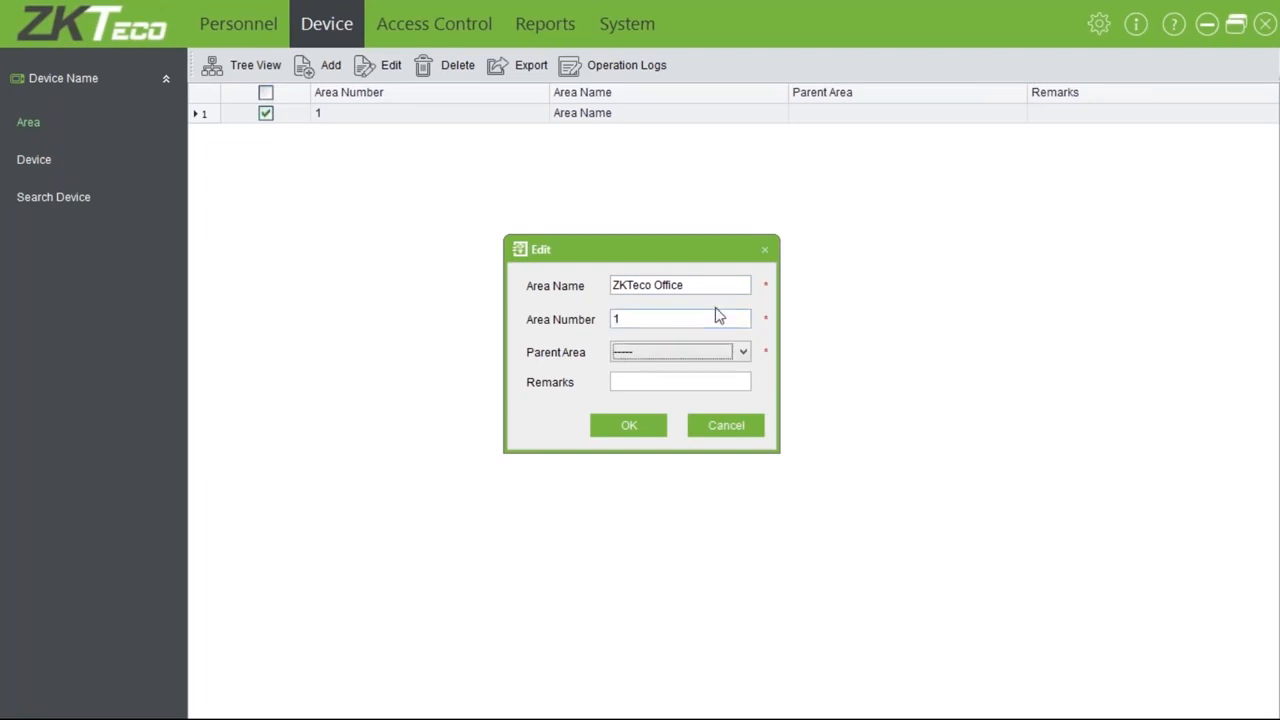
key(Tab)
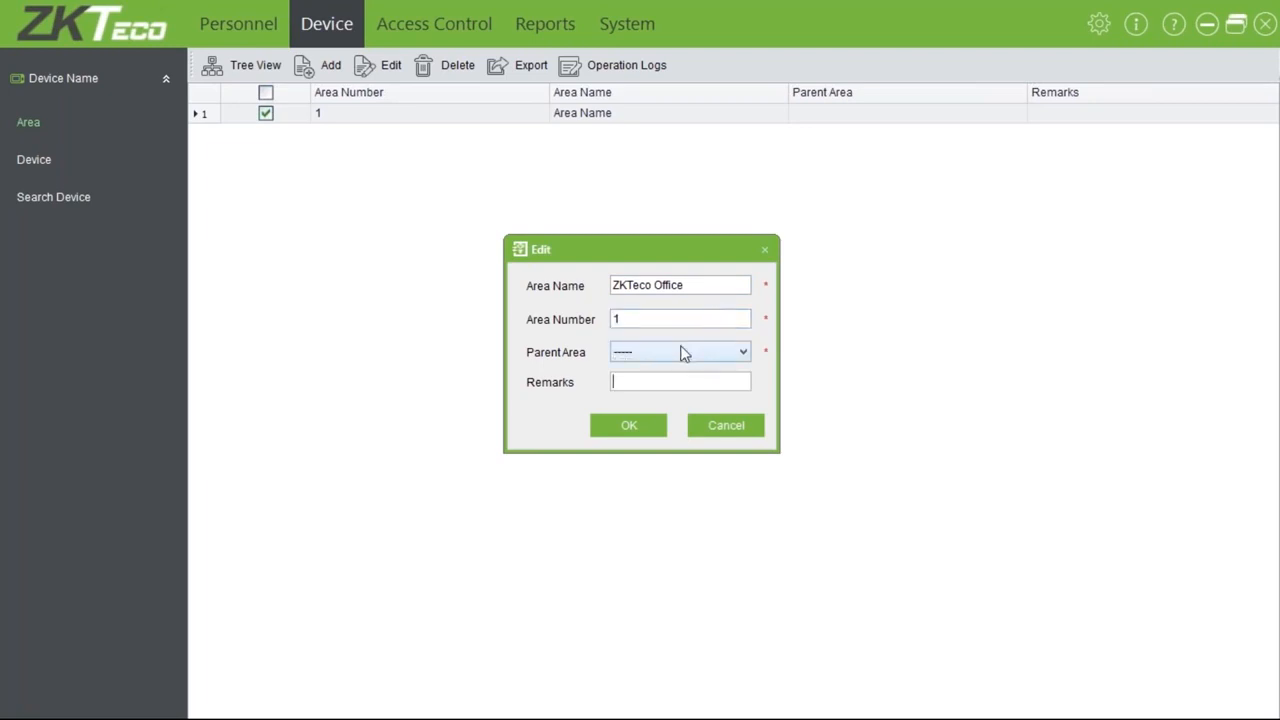
click(643, 427)
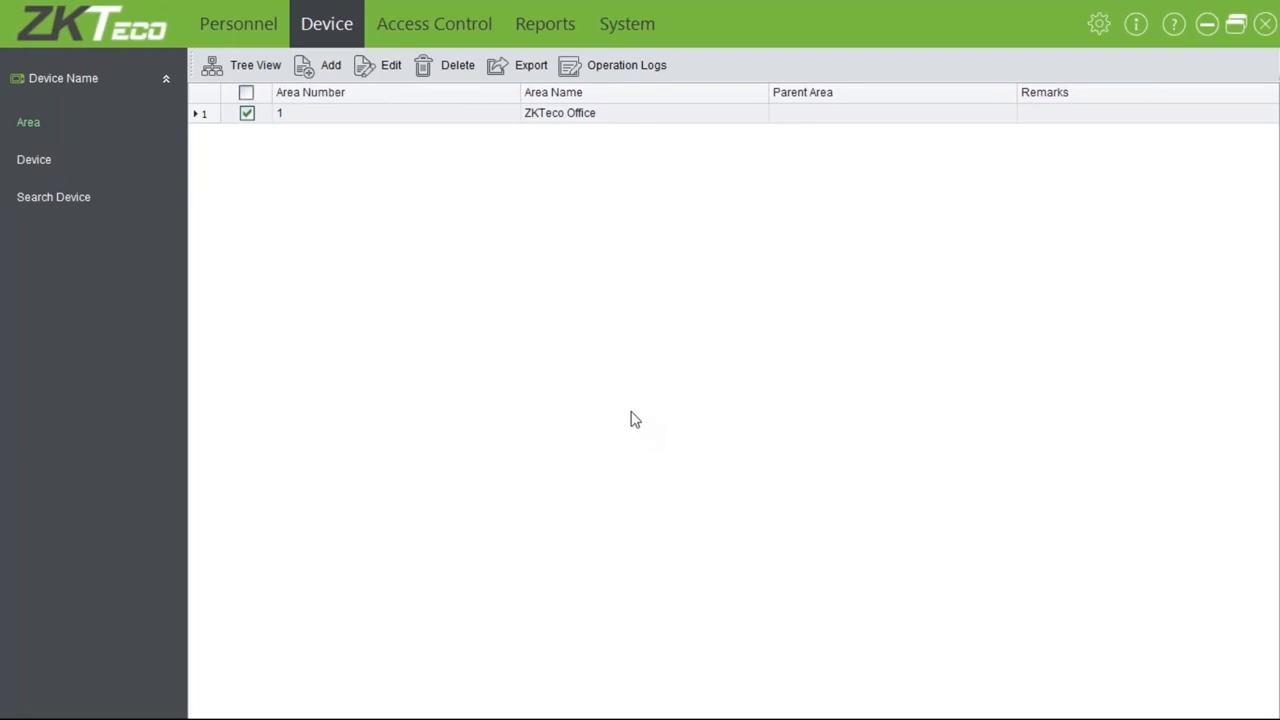
Add area 2 'Repairs' under parent ZKTeco Office and view the area hierarchy tree
click(323, 63)
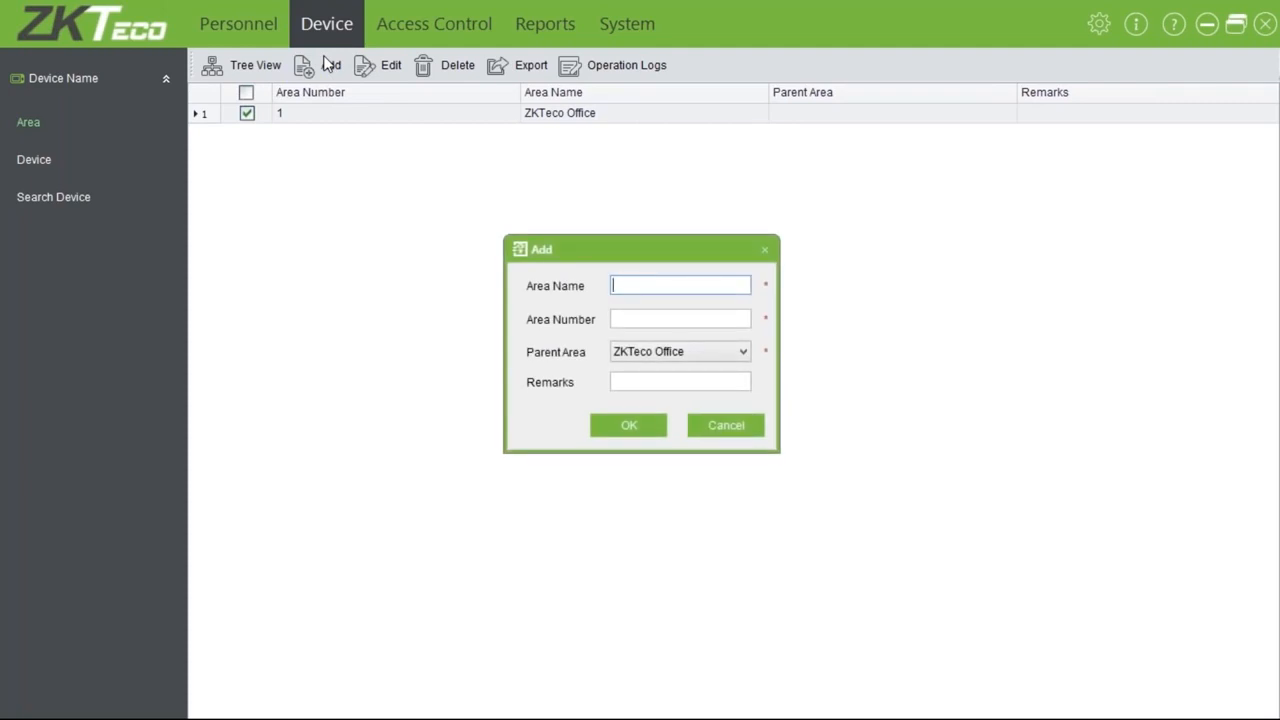
text(Reparis)
key(BackSpace)
key(BackSpace)
key(BackSpace)
text(irs Depatr)
key(BackSpace)
key(BackSpace)
key(BackSpace)
key(BackSpace)
key(BackSpace)
key(BackSpace)
key(BackSpace)
key(Tab)
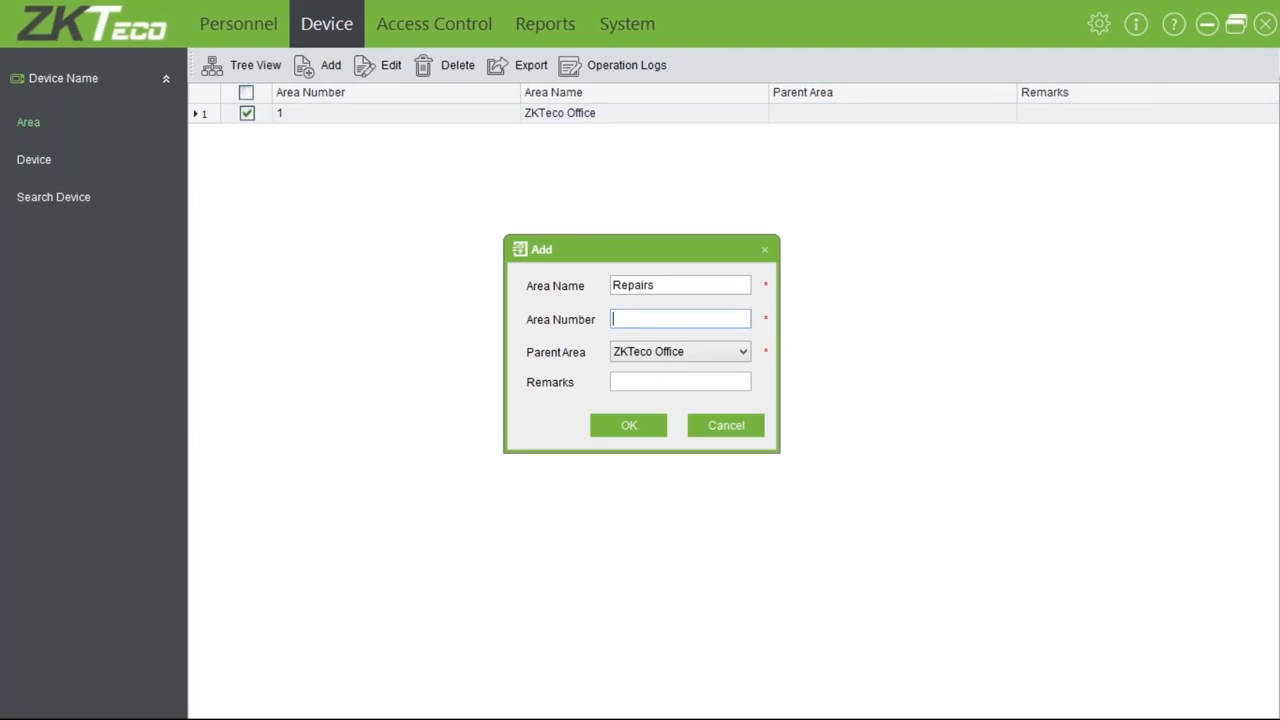
text(2)
key(Tab)
click(626, 426)
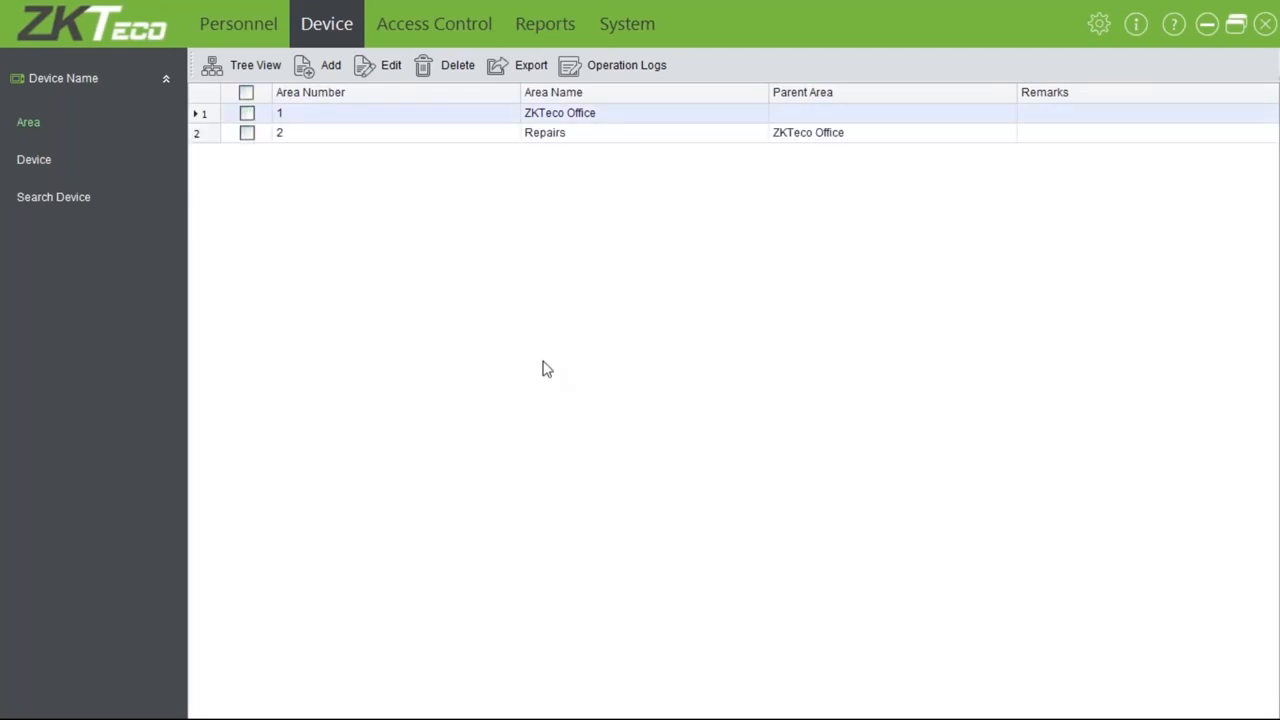
click(266, 72)
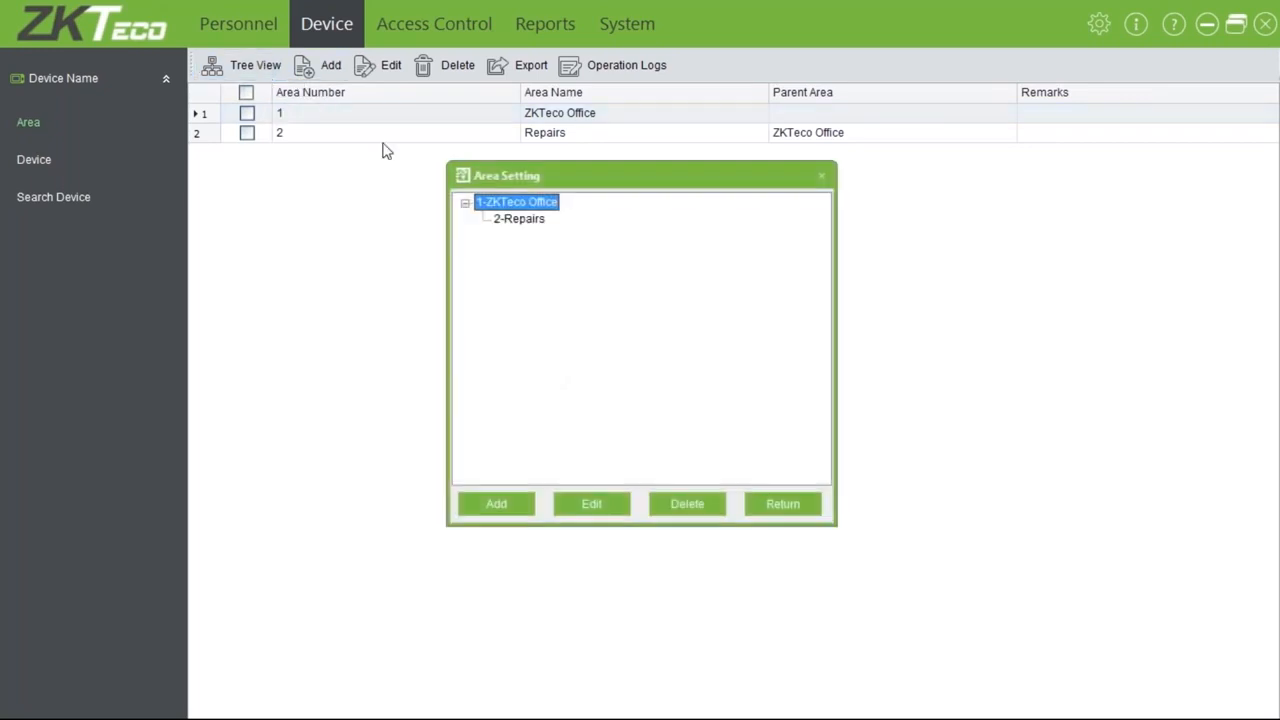
click(536, 222)
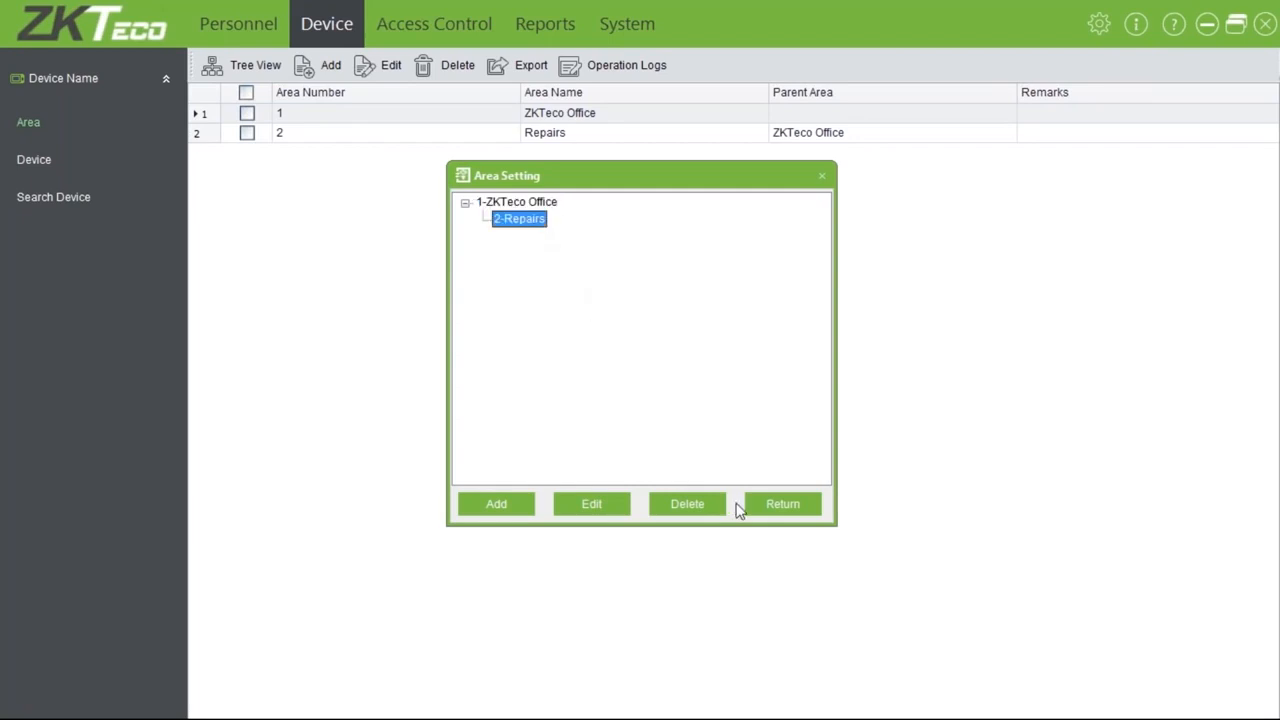
click(766, 507)
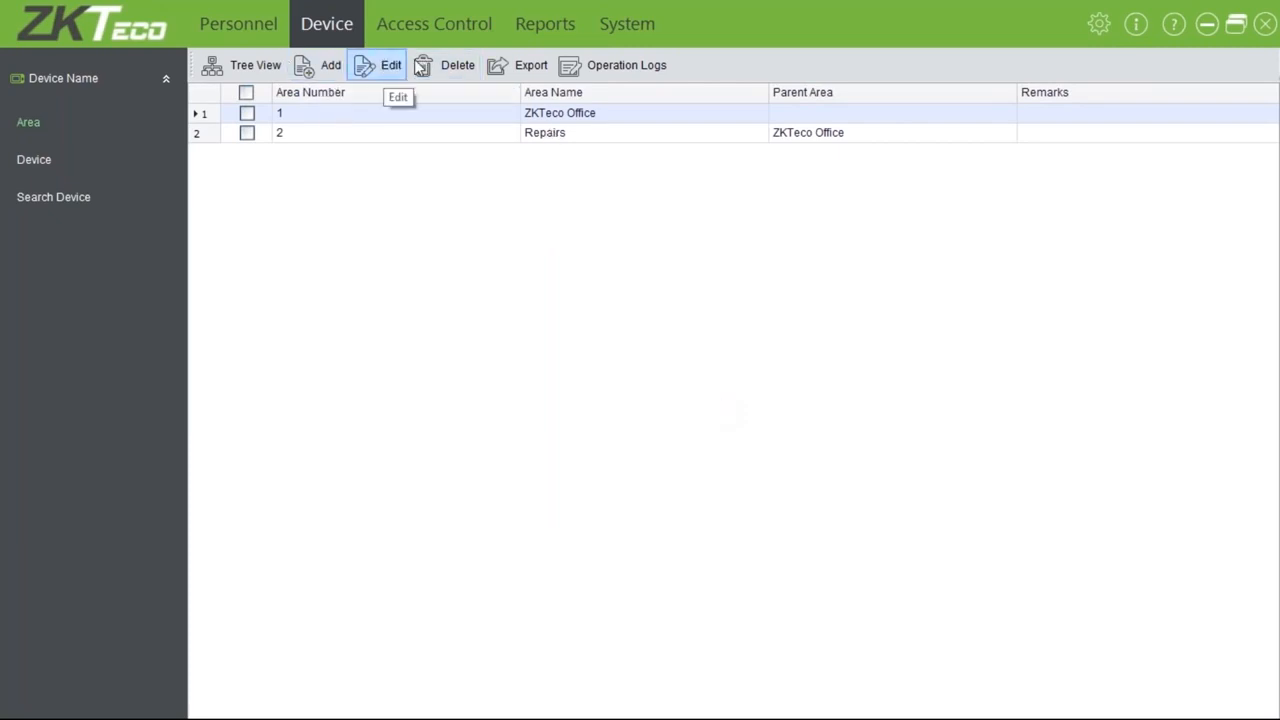
click(521, 66)
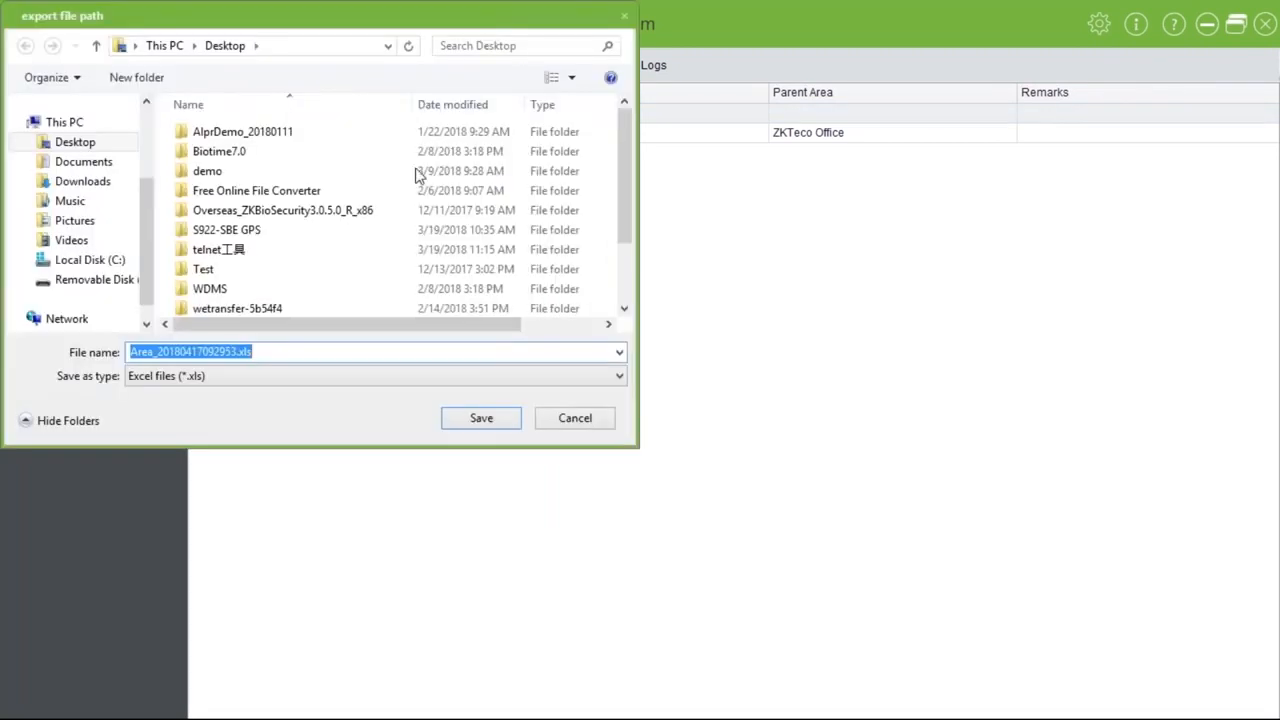
click(280, 376)
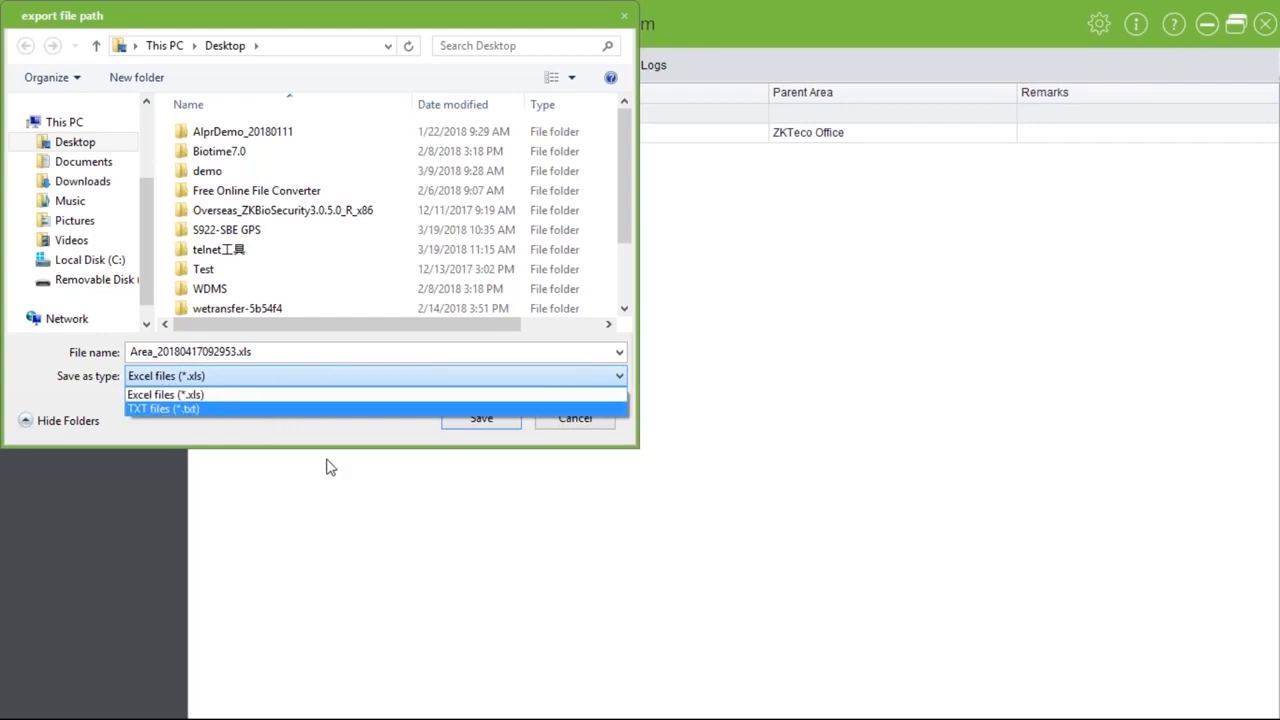
click(453, 461)
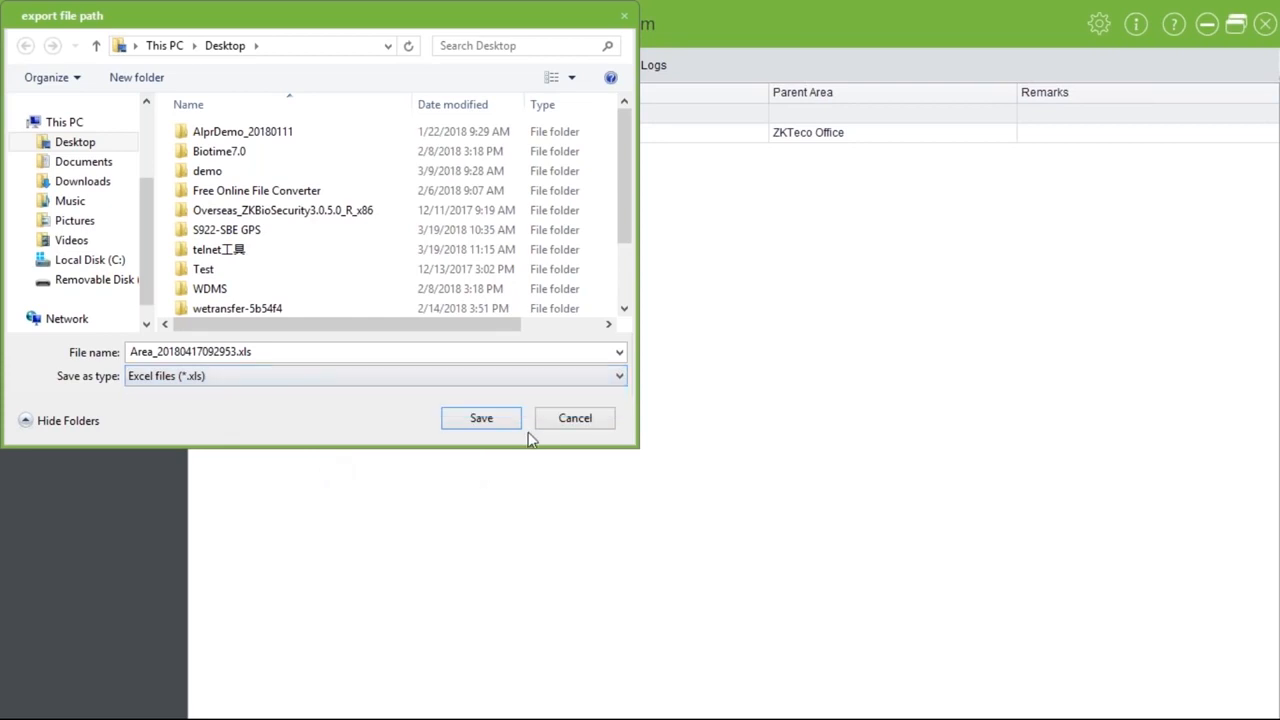
click(566, 420)
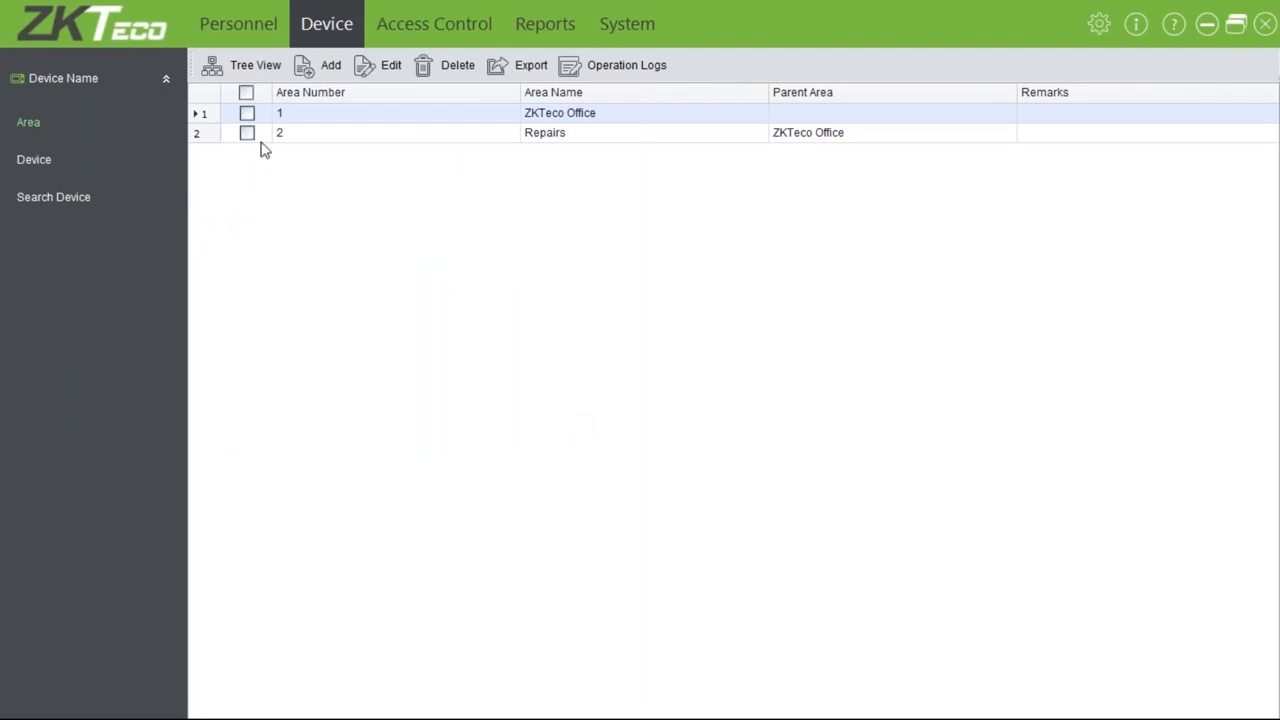
click(36, 163)
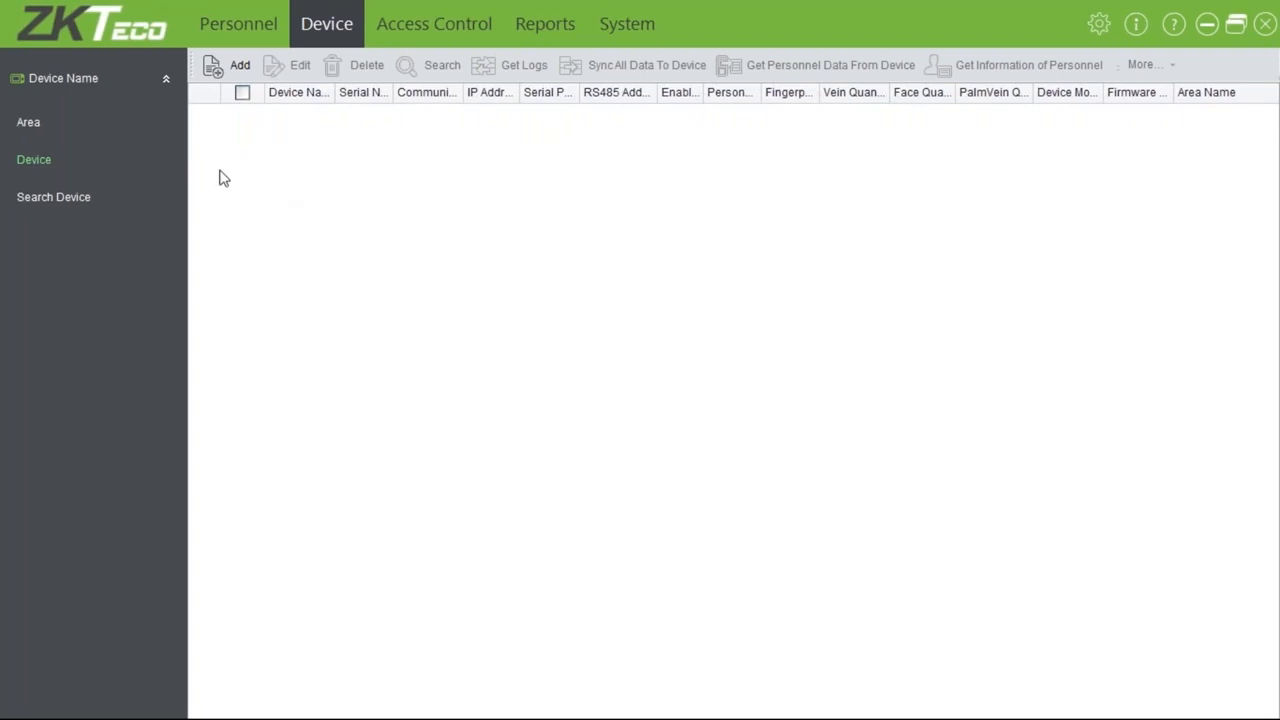
Search the network for controllers, dismiss the none-found warning, and return to the list
click(62, 205)
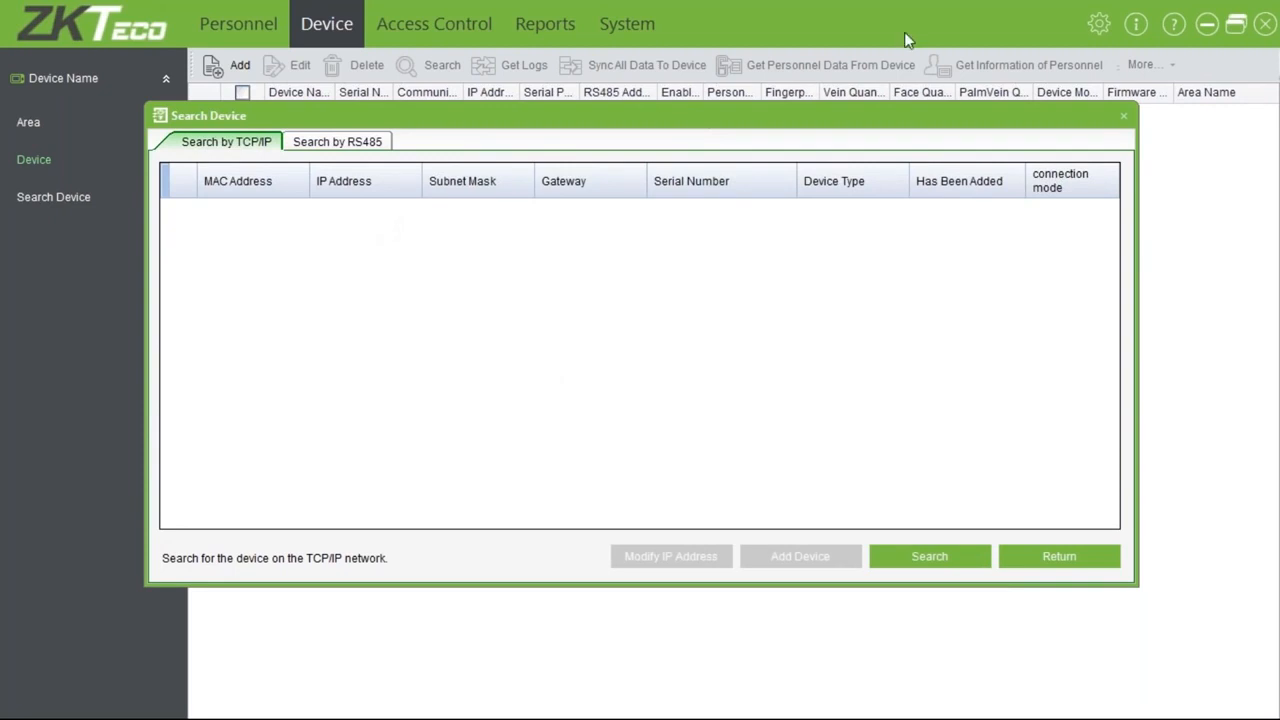
click(918, 553)
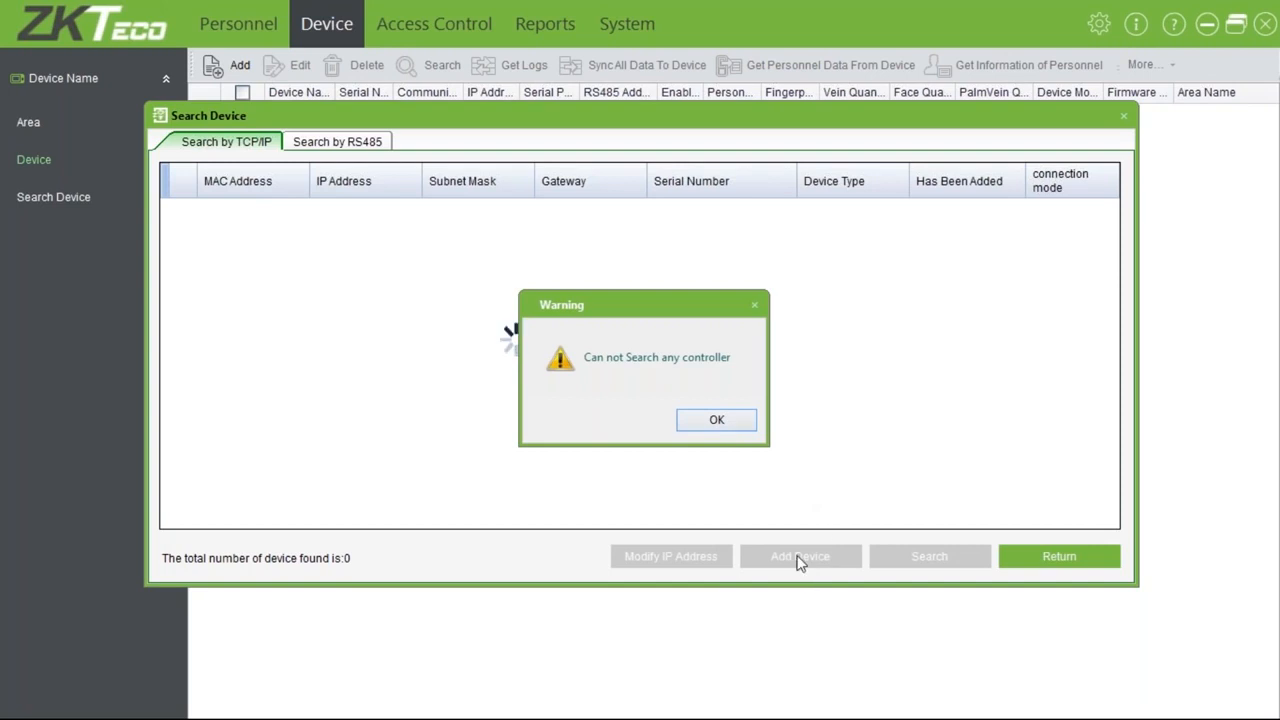
click(717, 421)
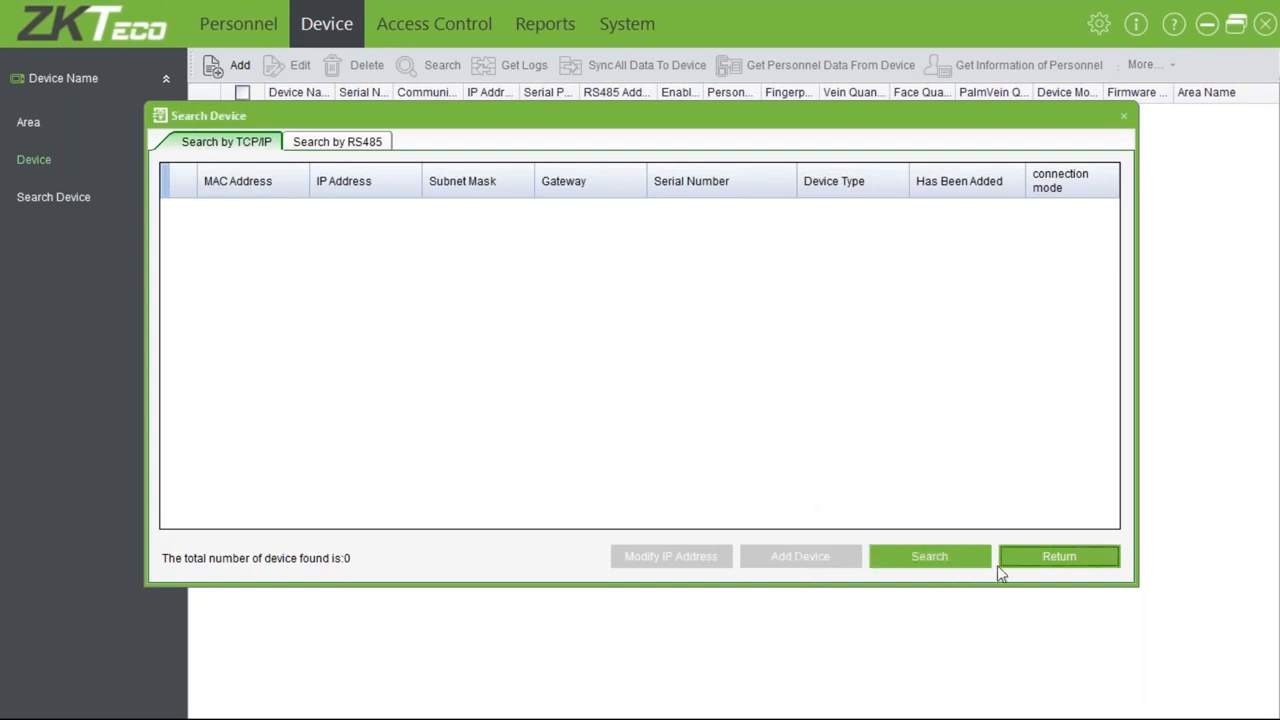
click(1058, 556)
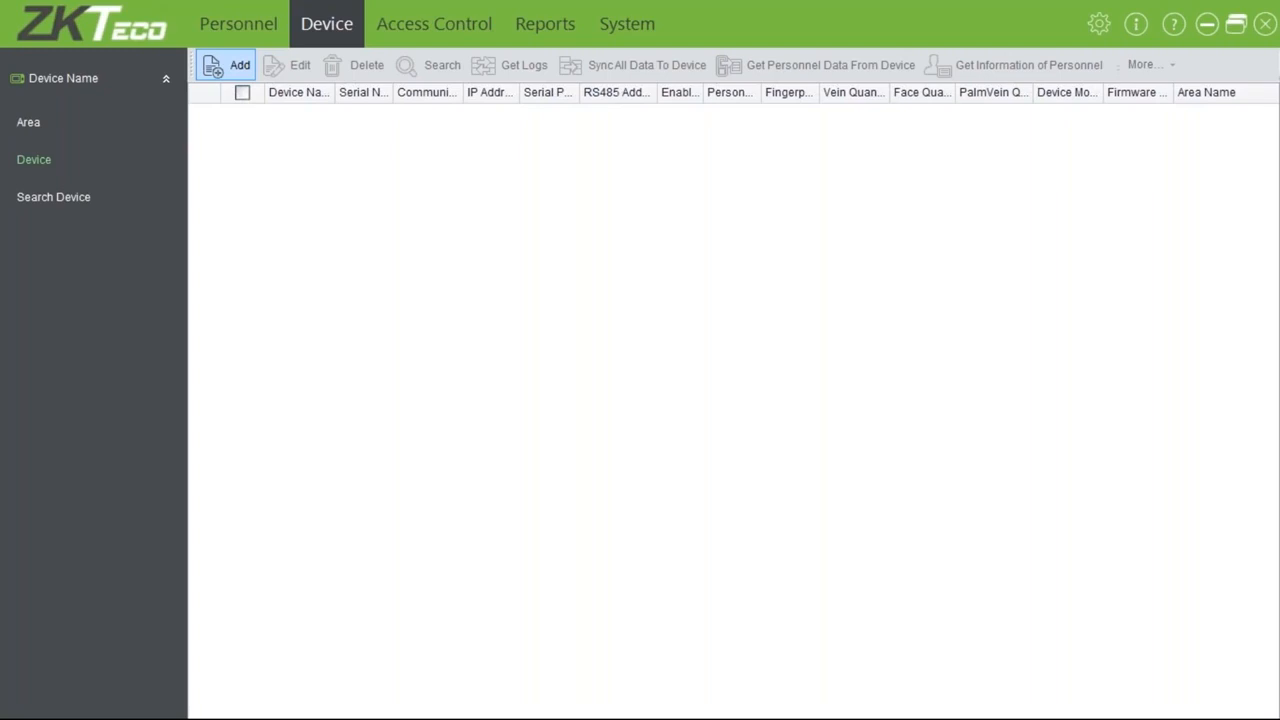
Start a new device in Professional Mode, ready to enter the Device Name
click(228, 65)
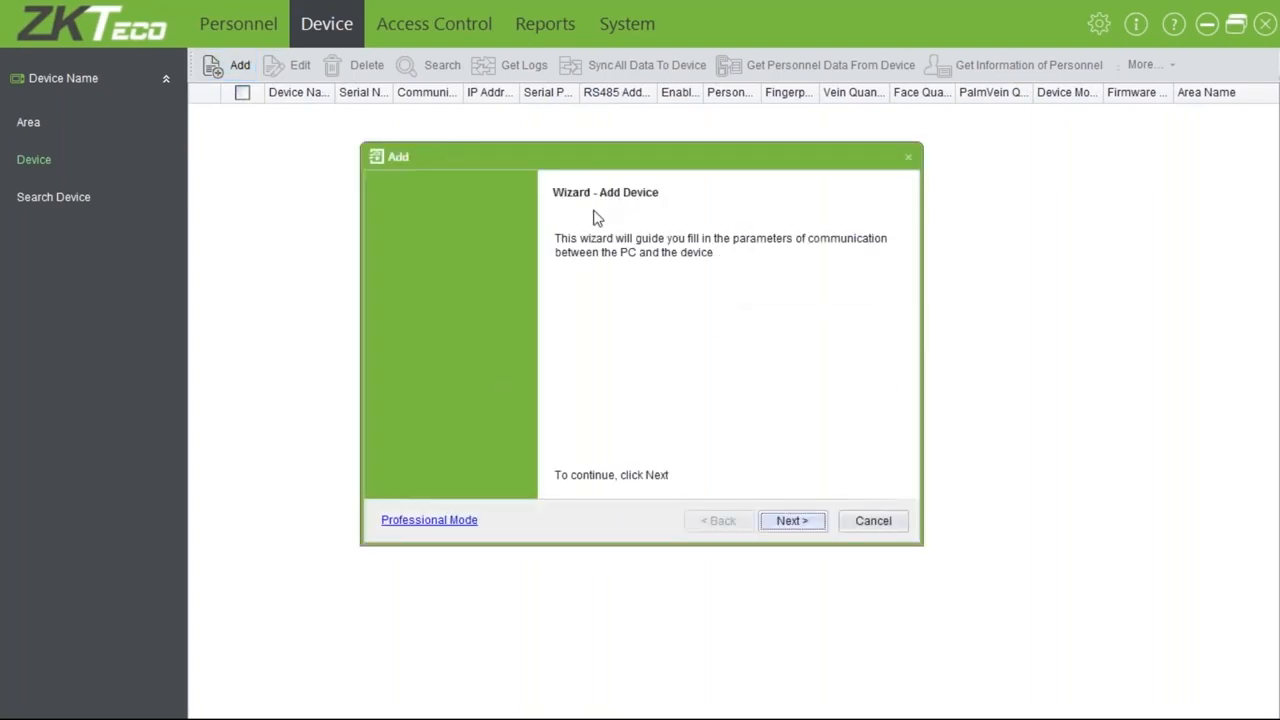
click(444, 521)
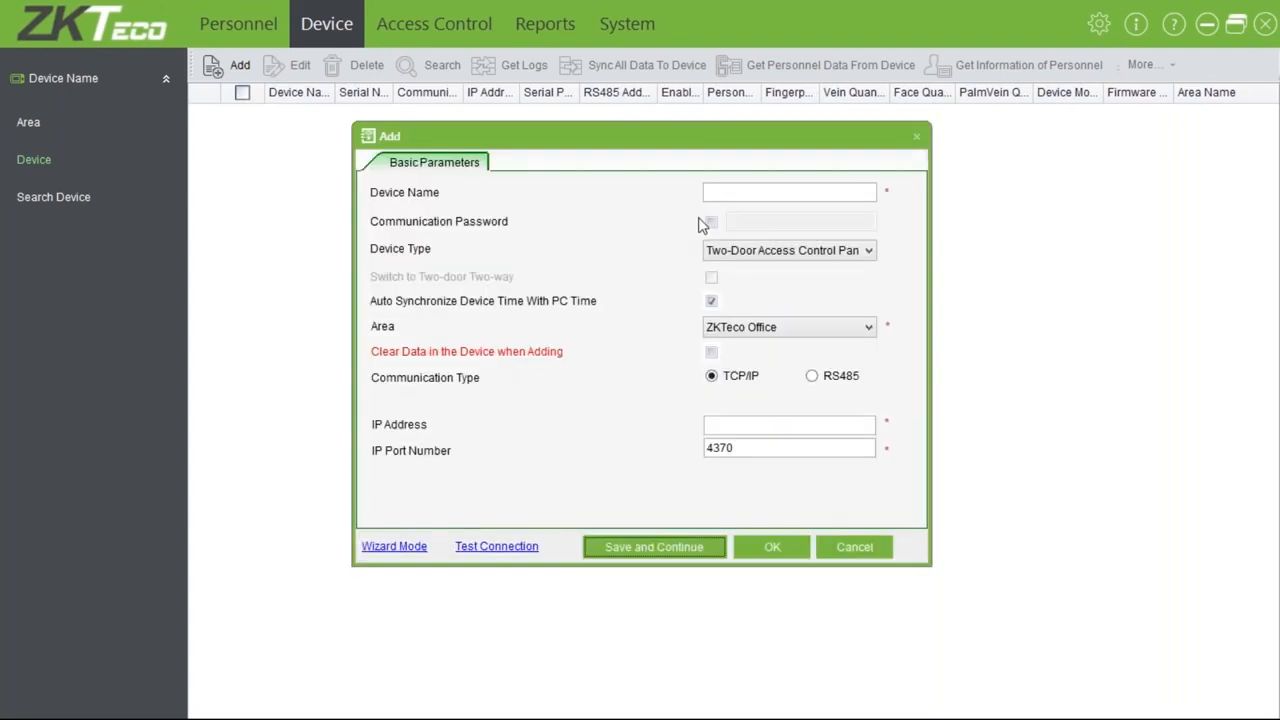
click(746, 193)
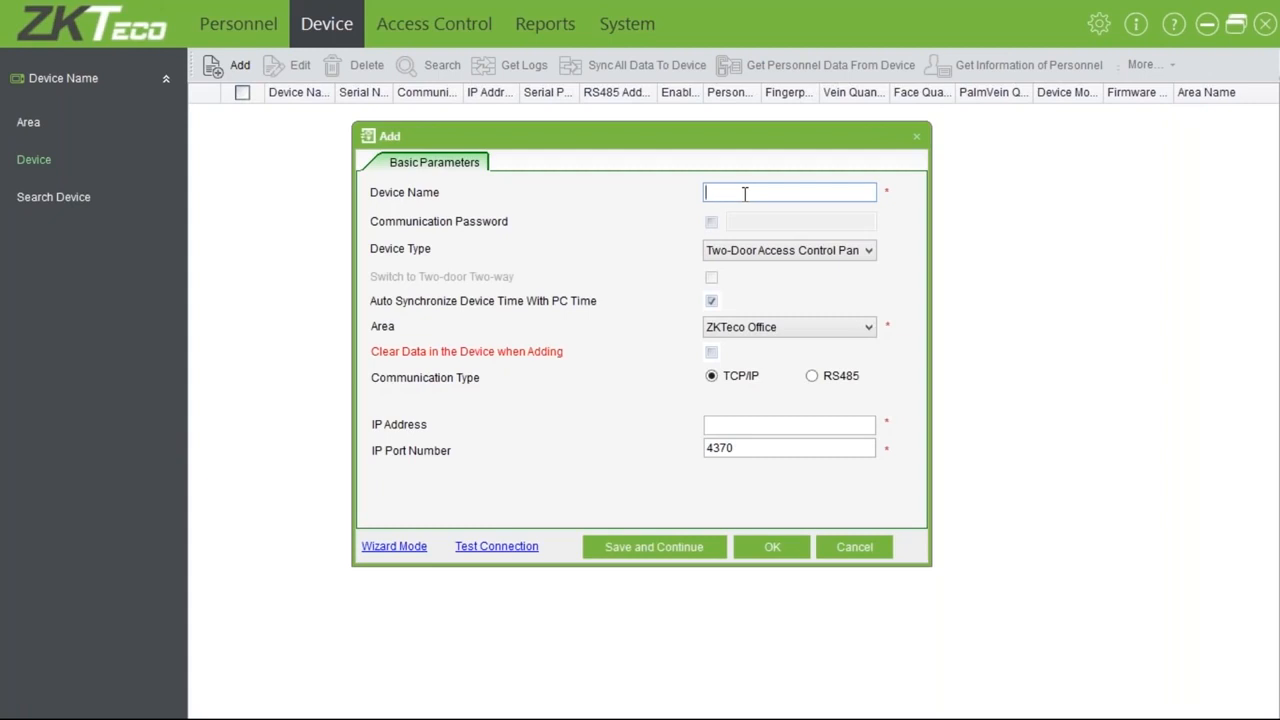
click(375, 546)
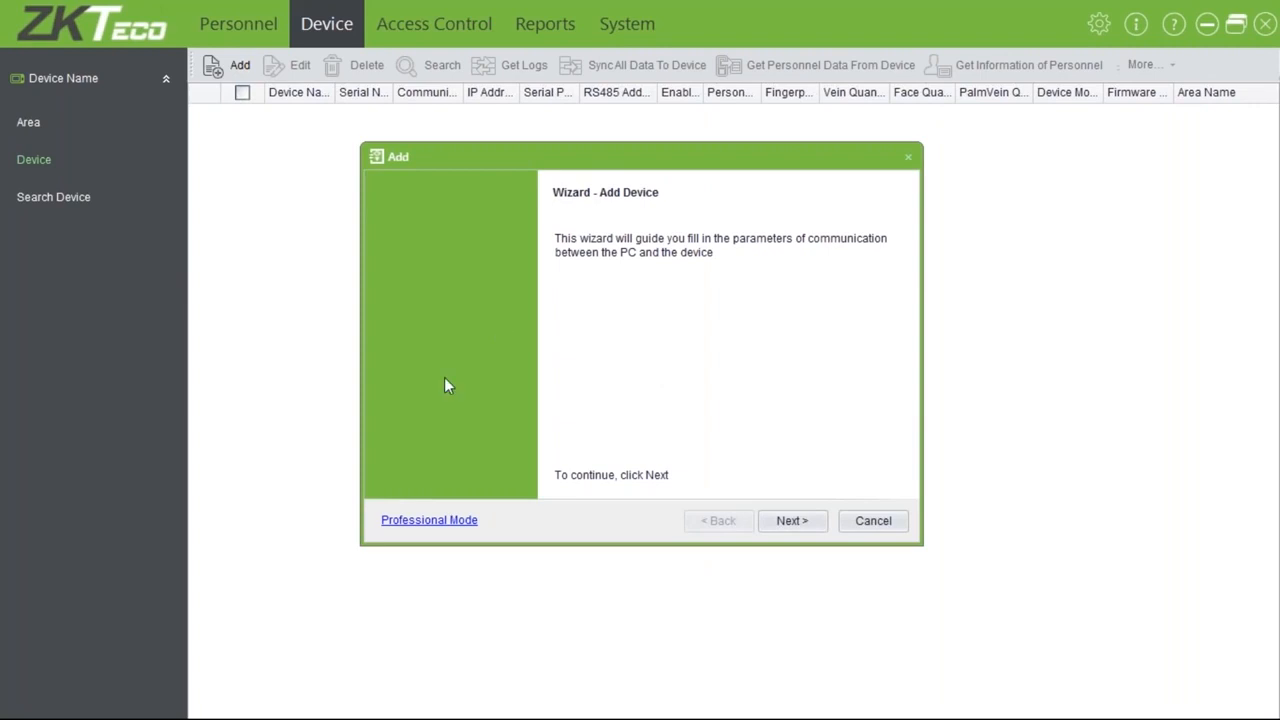
click(421, 521)
click(714, 192)
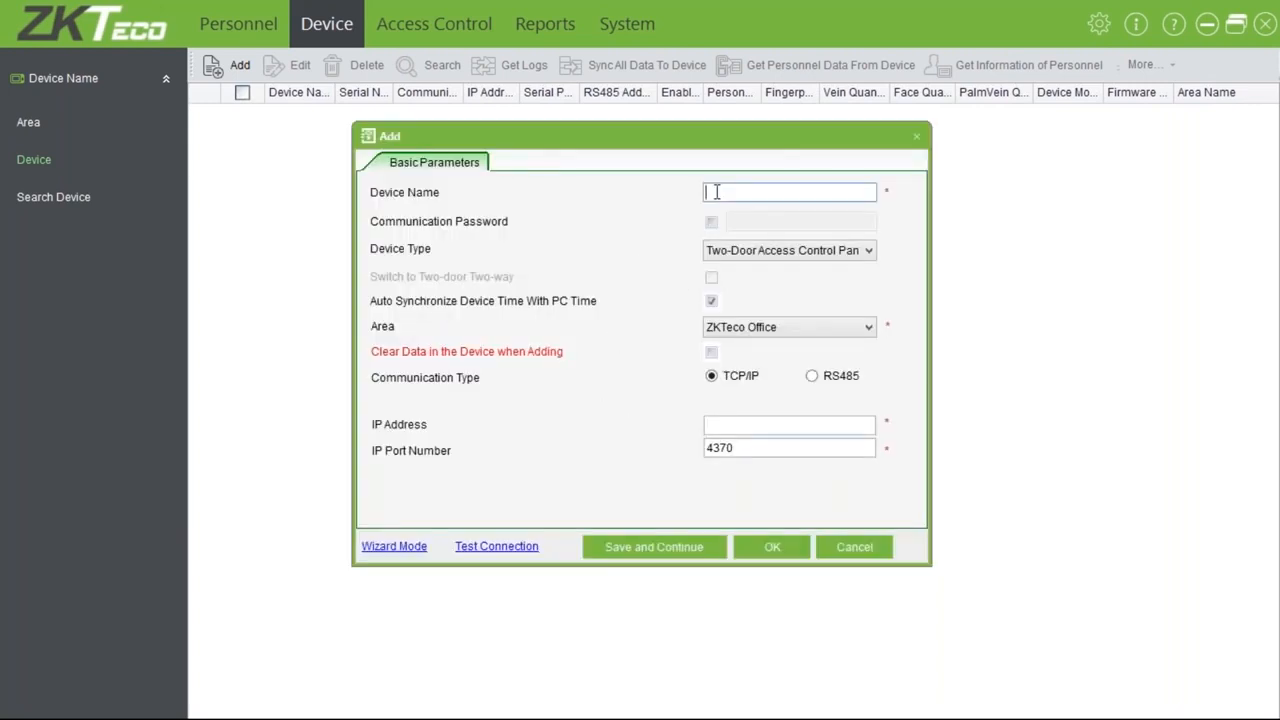
Name the new device 'front door'
text(MB700 V)
key(BackSpace)
key(BackSpace)
key(BackSpace)
key(BackSpace)
key(BackSpace)
key(BackSpace)
key(BackSpace)
text(fORNT)
key(BackSpace)
key(BackSpace)
key(BackSpace)
key(BackSpace)
key(BackSpace)
text(fro)
key(BackSpace)
key(BackSpace)
key(BackSpace)
text(fron)
key(BackSpace)
key(BackSpace)
key(BackSpace)
key(BackSpace)
text(ron)
key(BackSpace)
key(BackSpace)
key(BackSpace)
text(front door)
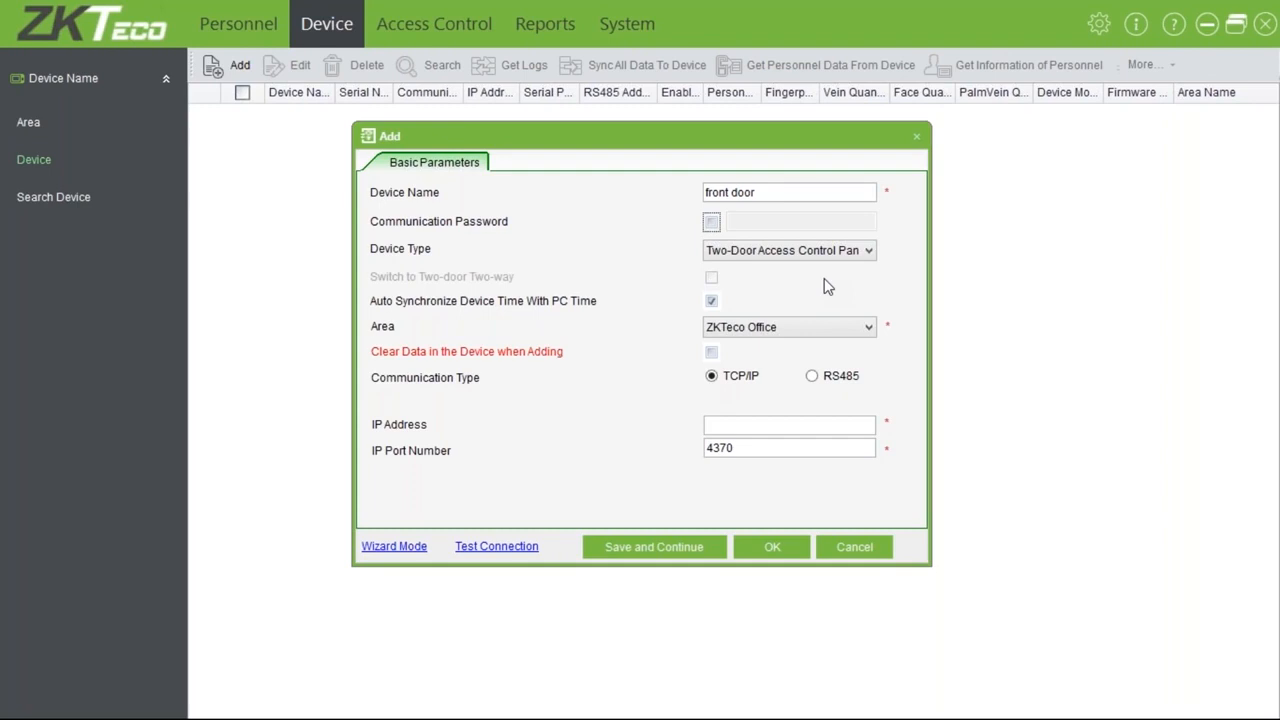
Keep Two-Door Access Control Panel and ZKTeco Office, and enable Clear Data in the Device when Adding
click(786, 252)
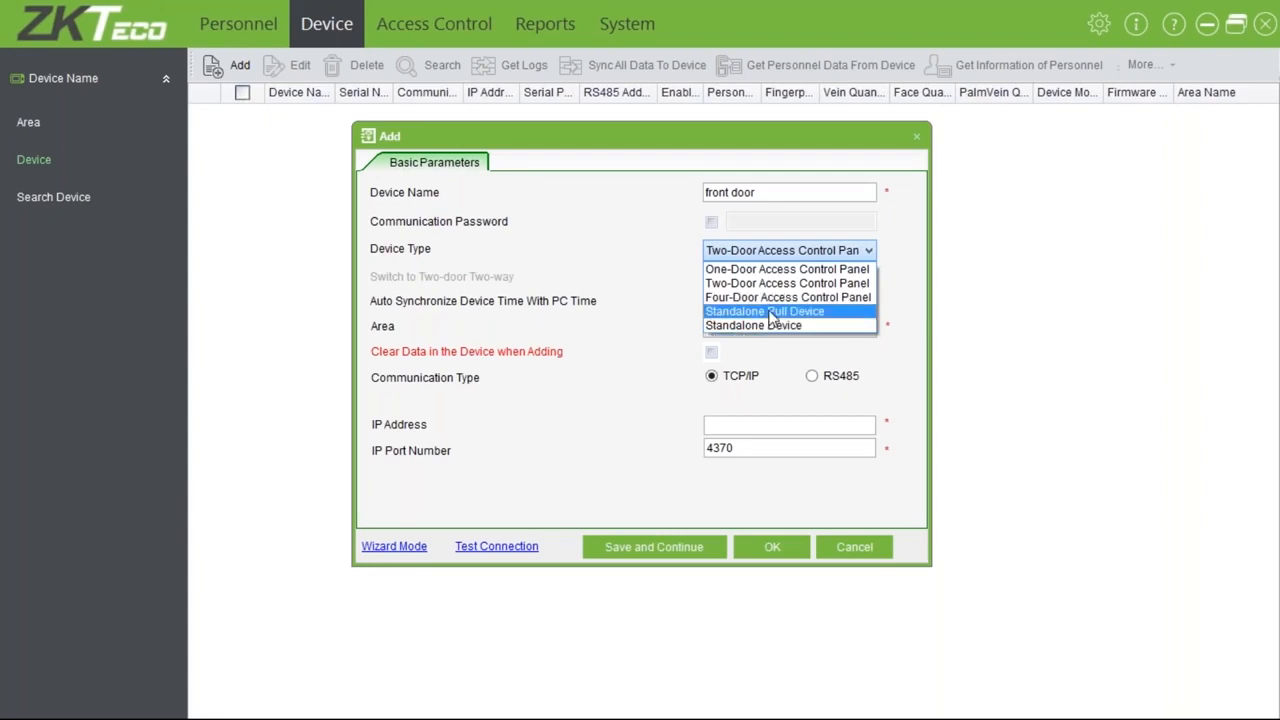
click(805, 249)
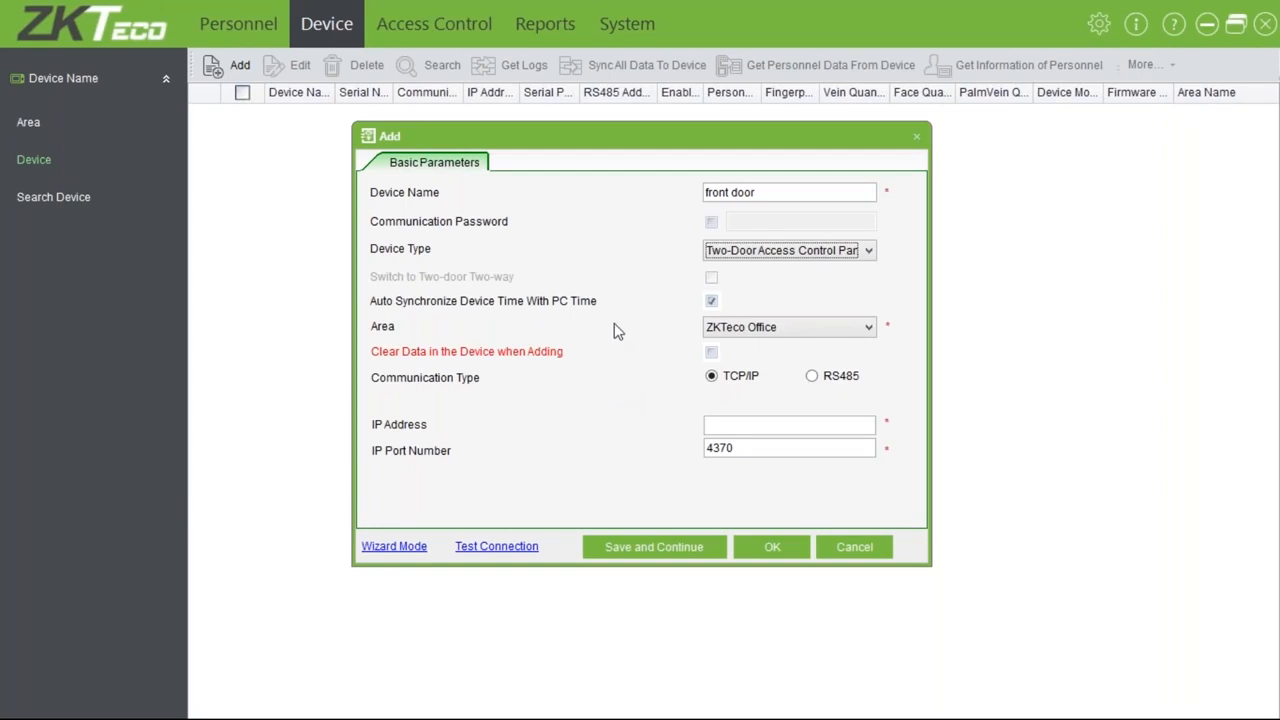
click(791, 334)
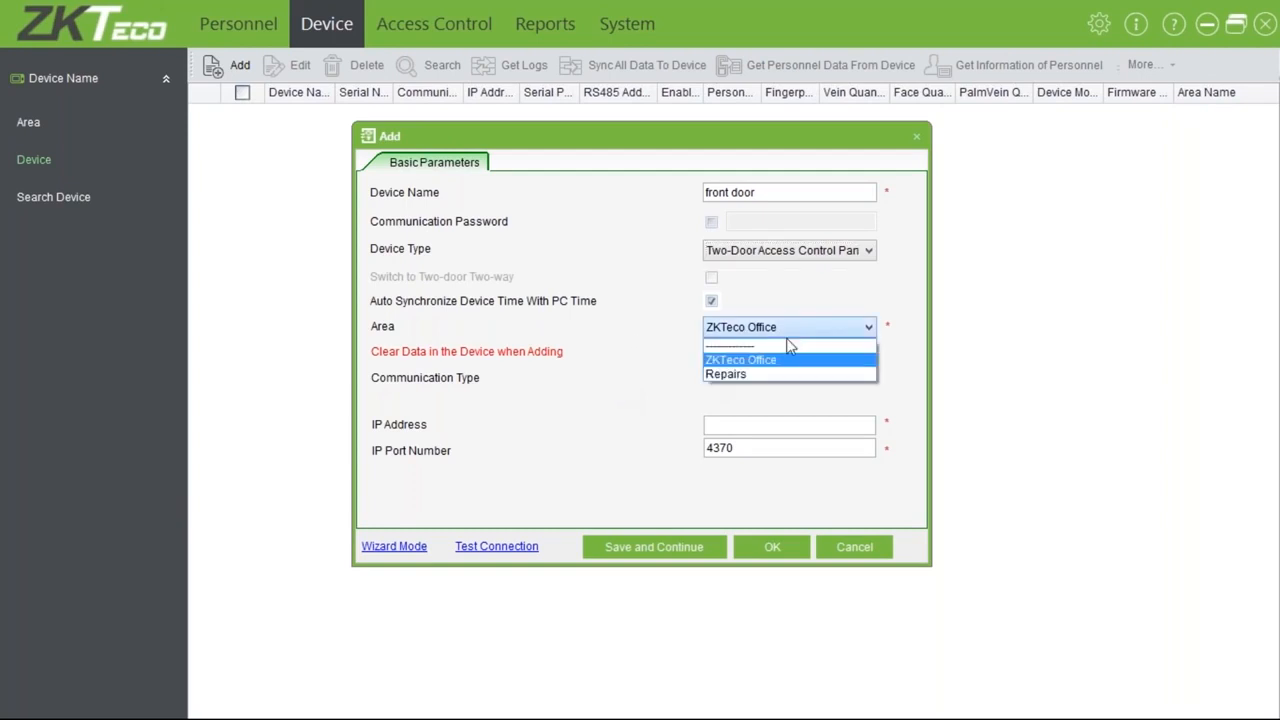
click(754, 362)
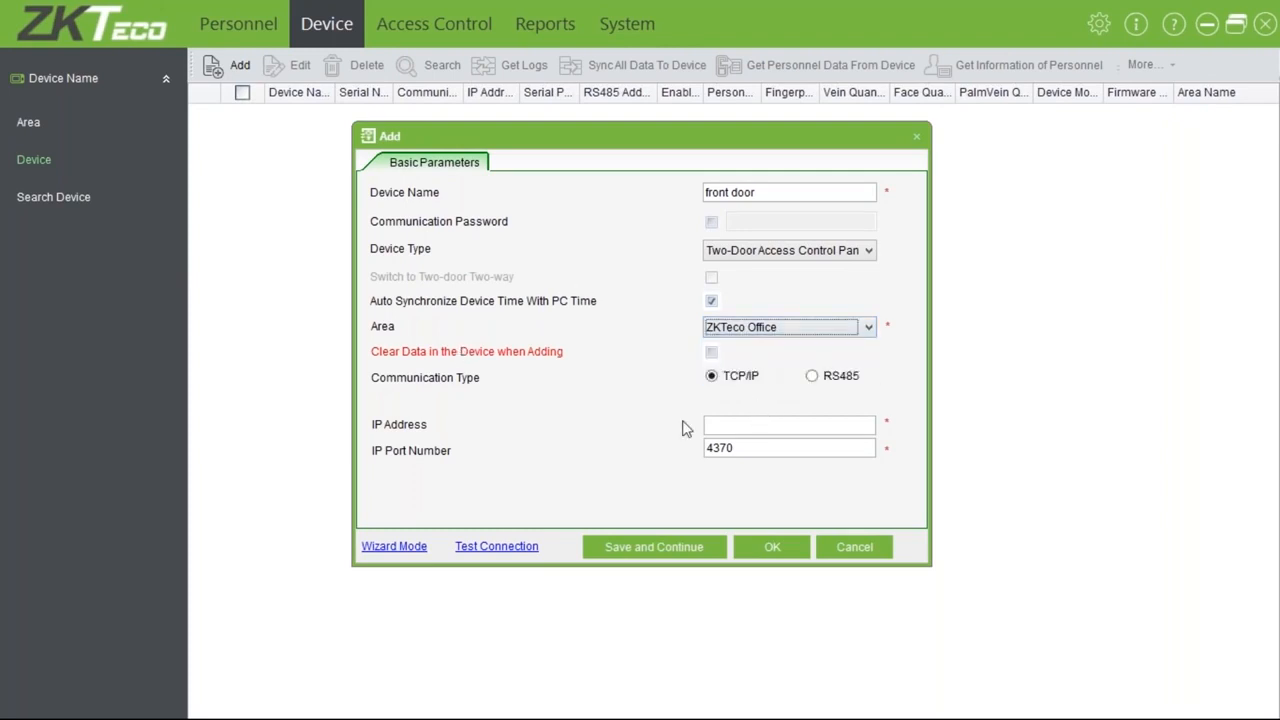
click(714, 352)
click(830, 424)
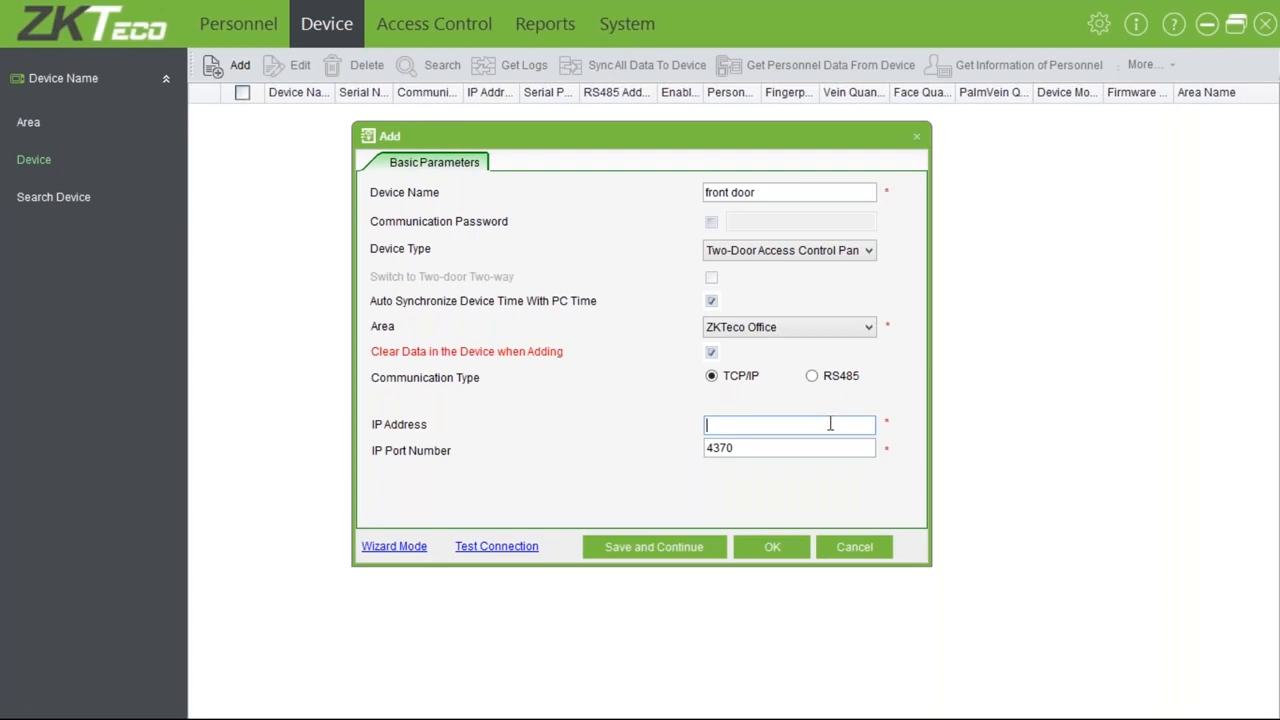
Enter IP address 10.0.0.128 and test the connection, which fails
text(10.0.0.128)
drag(758, 449, 704, 449)
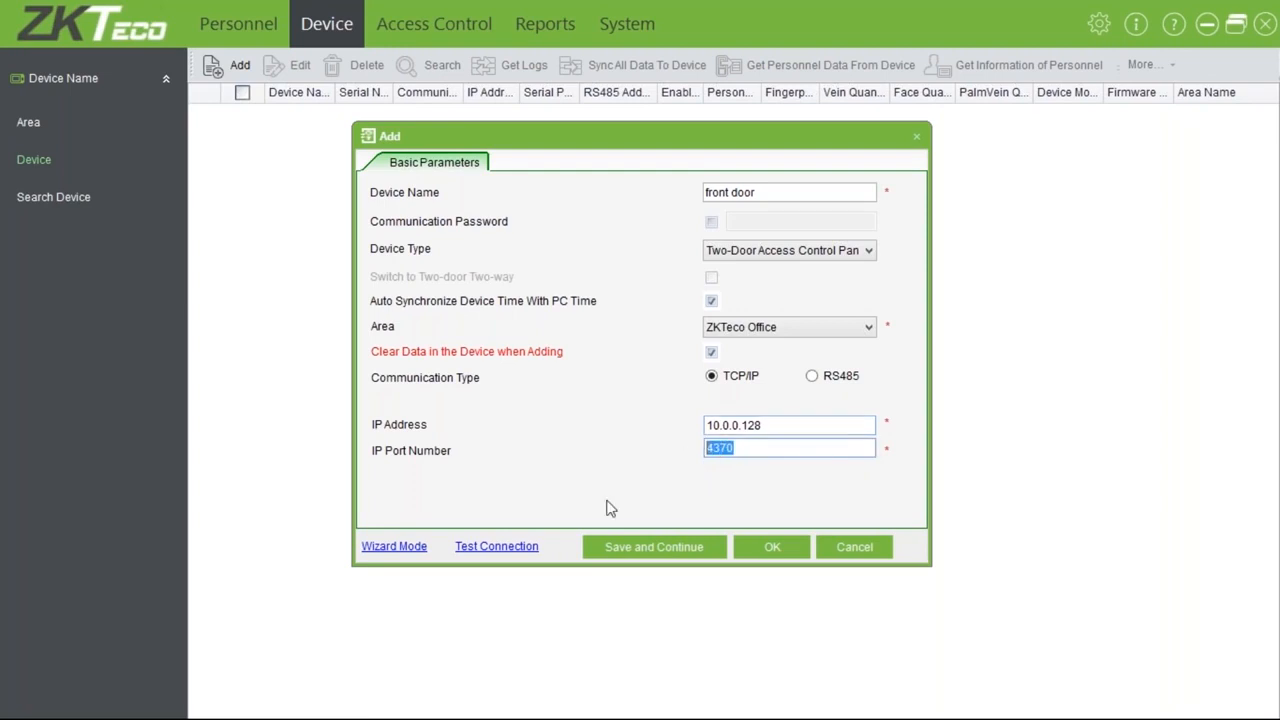
click(501, 551)
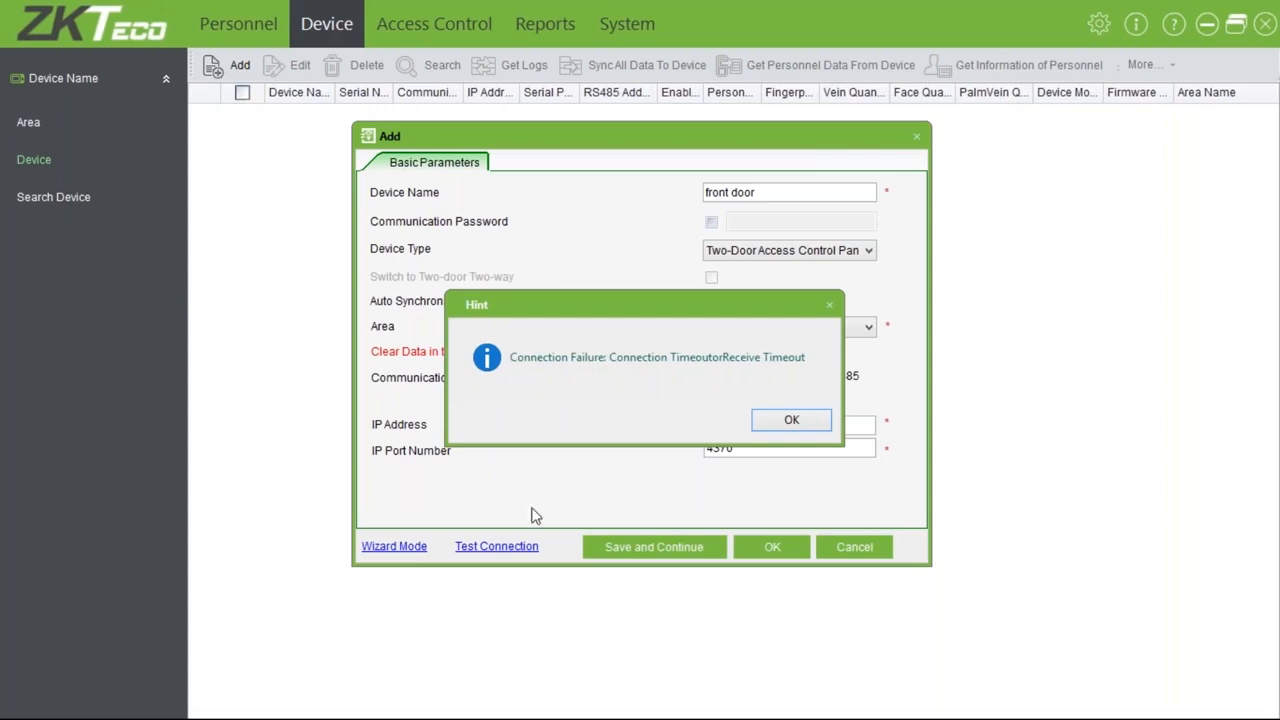
click(797, 422)
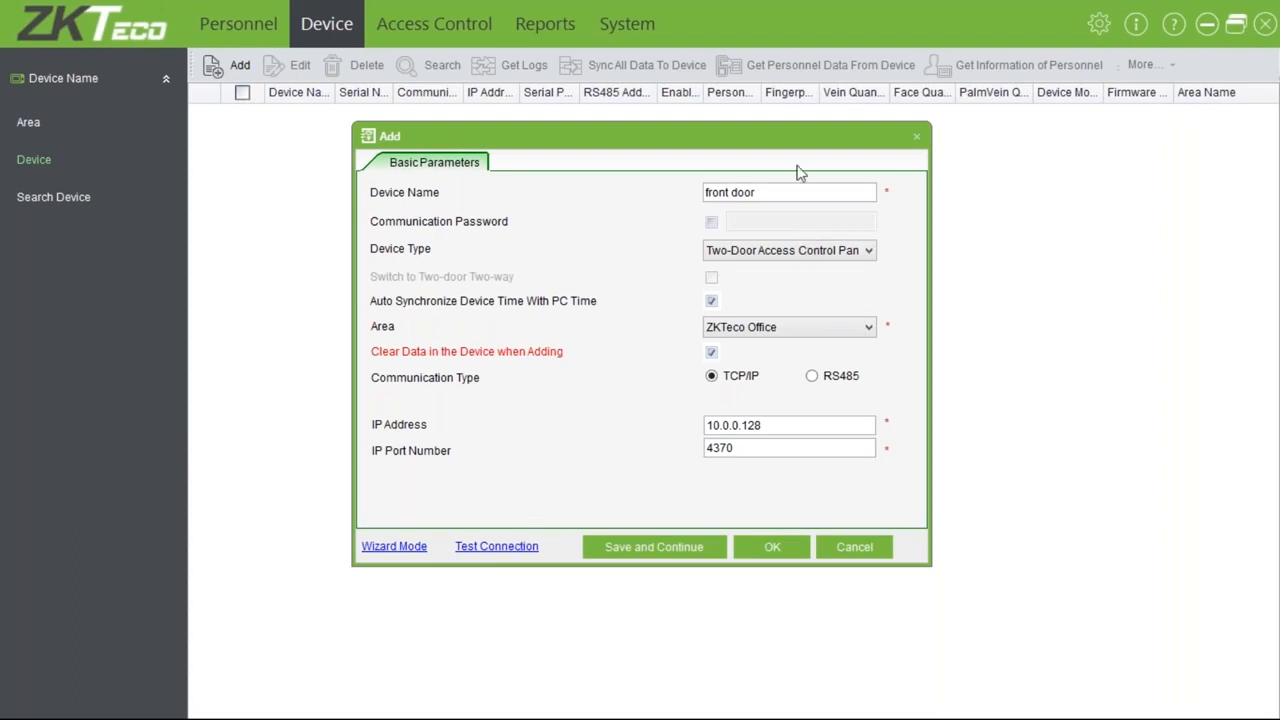
Discard the Add device form and minimize ZKAccess to the Windows Start screen
click(916, 139)
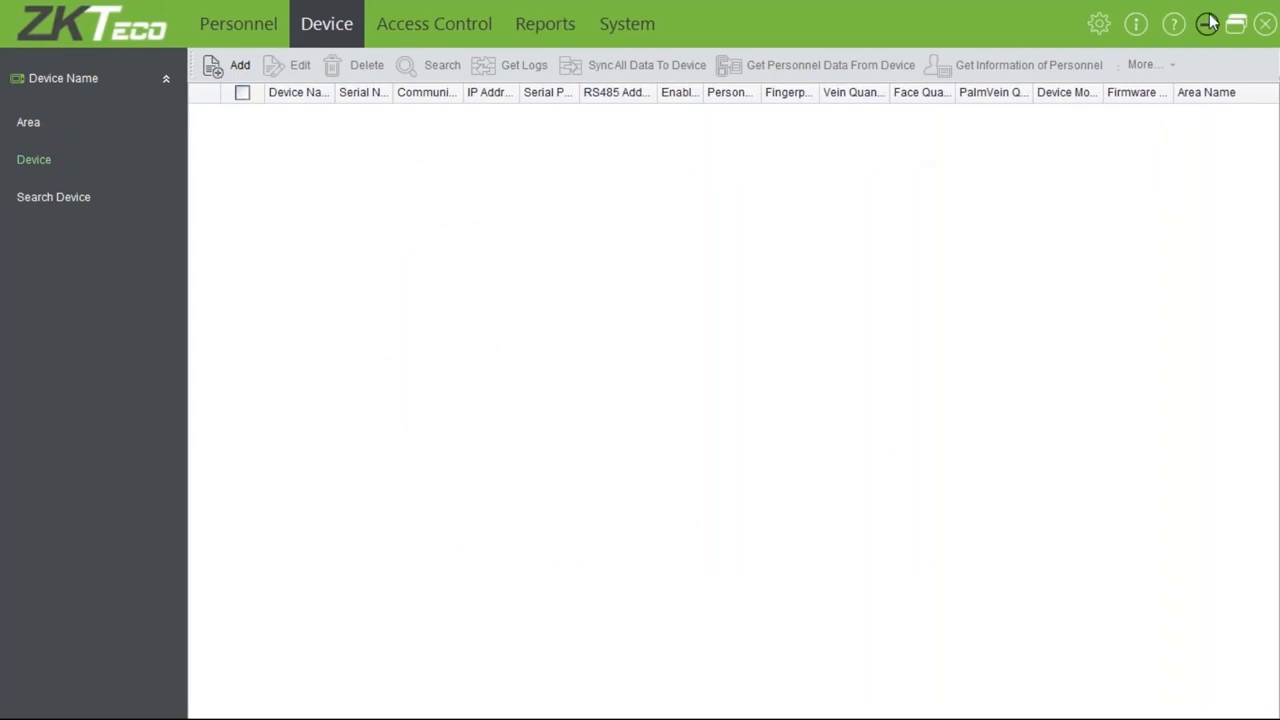
click(1208, 23)
click(24, 700)
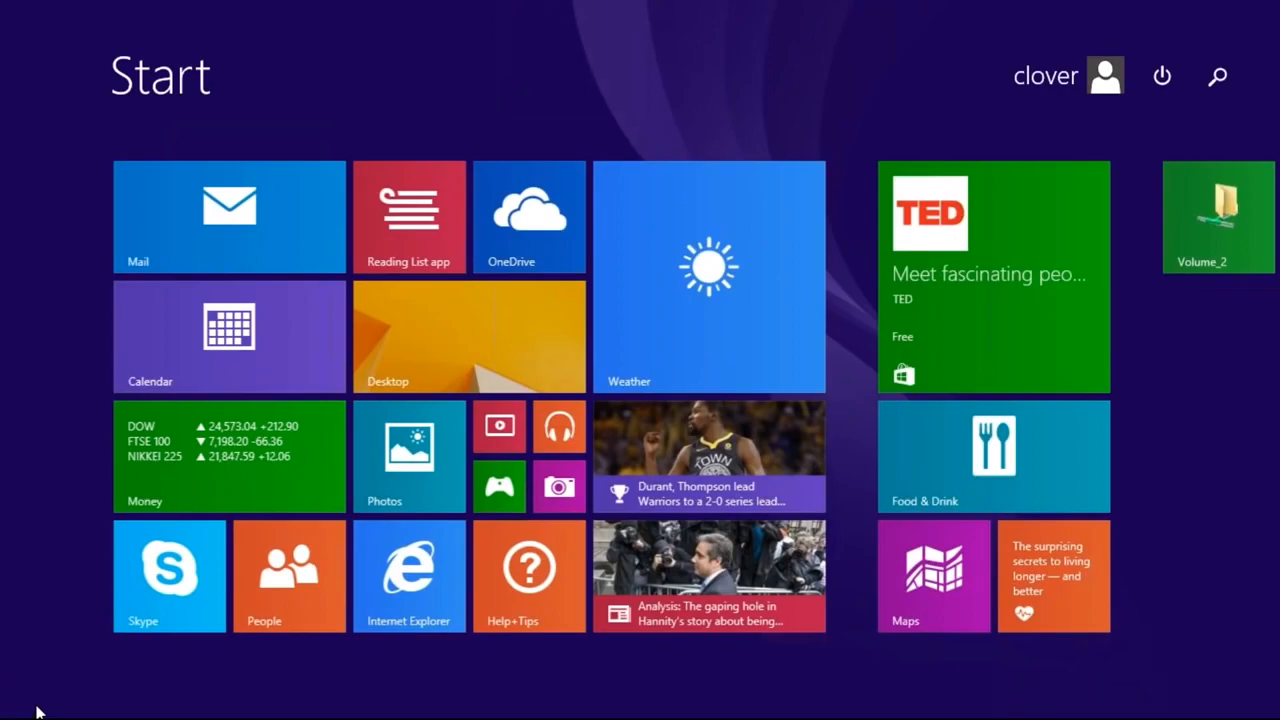
Launch Command Prompt and run a continuous ping to 10.0.0.128
click(36, 712)
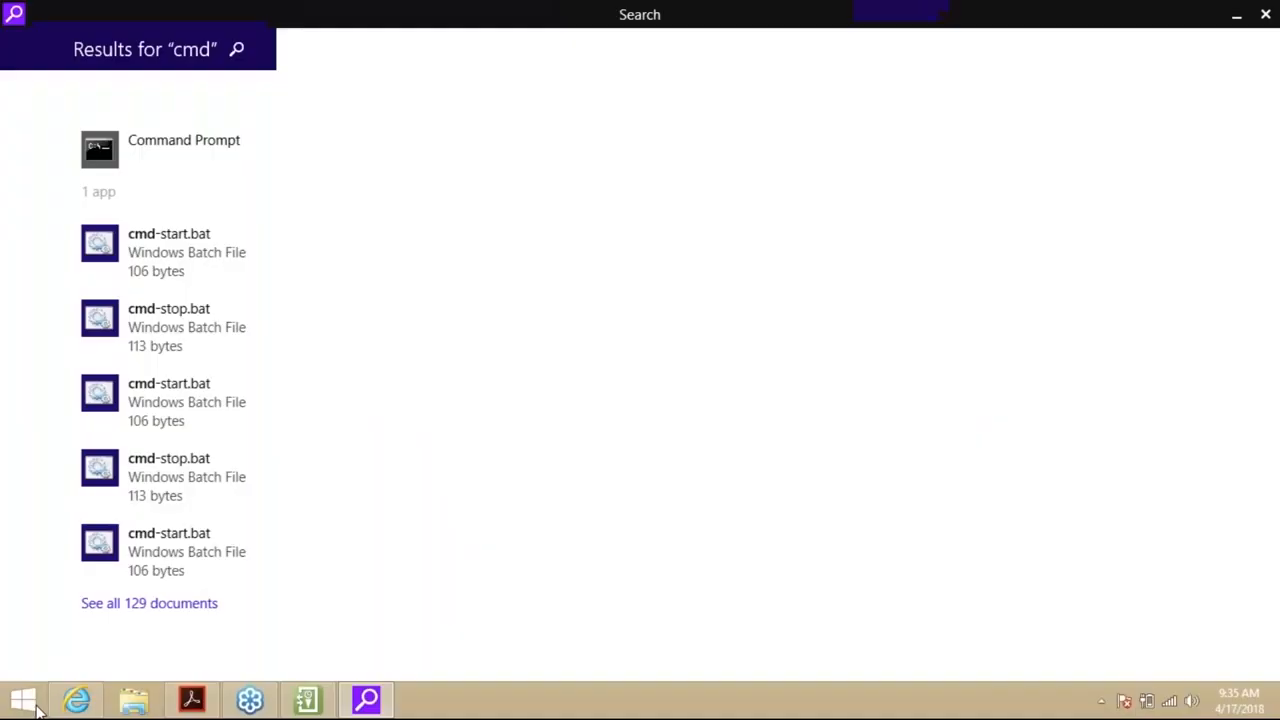
click(133, 142)
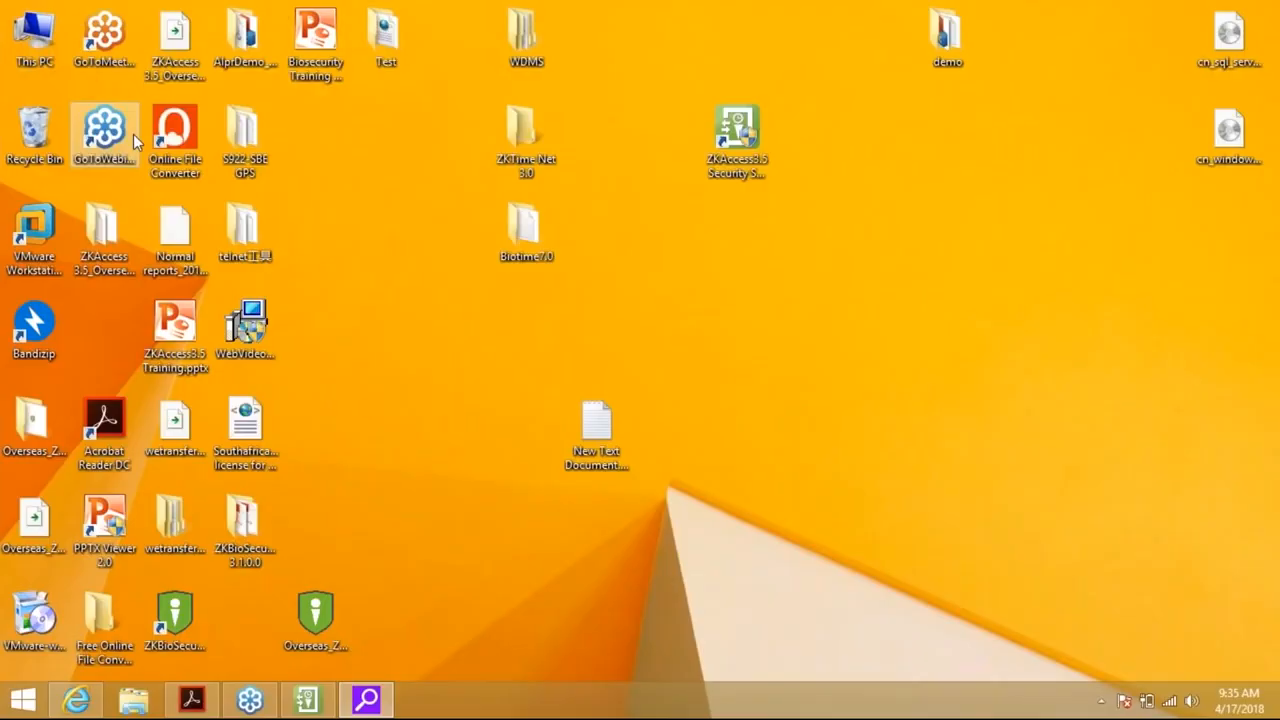
text(ping 10.0.0.128 -t)
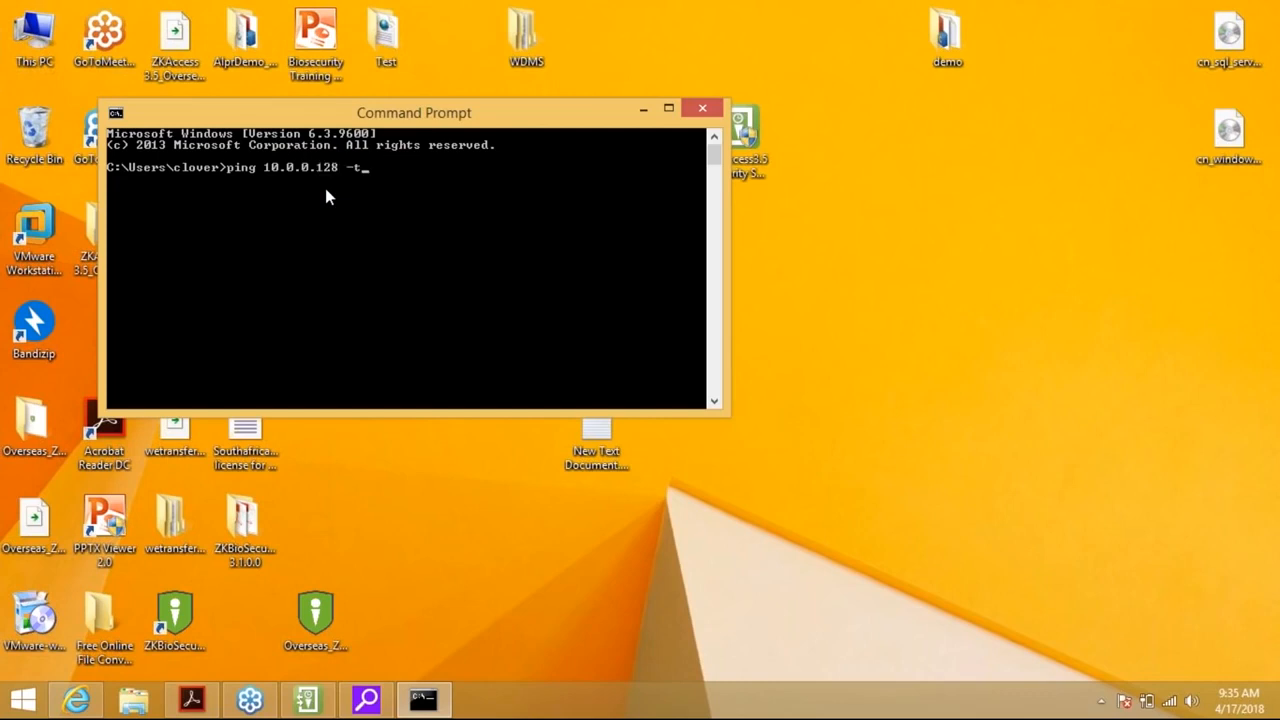
key(Return)
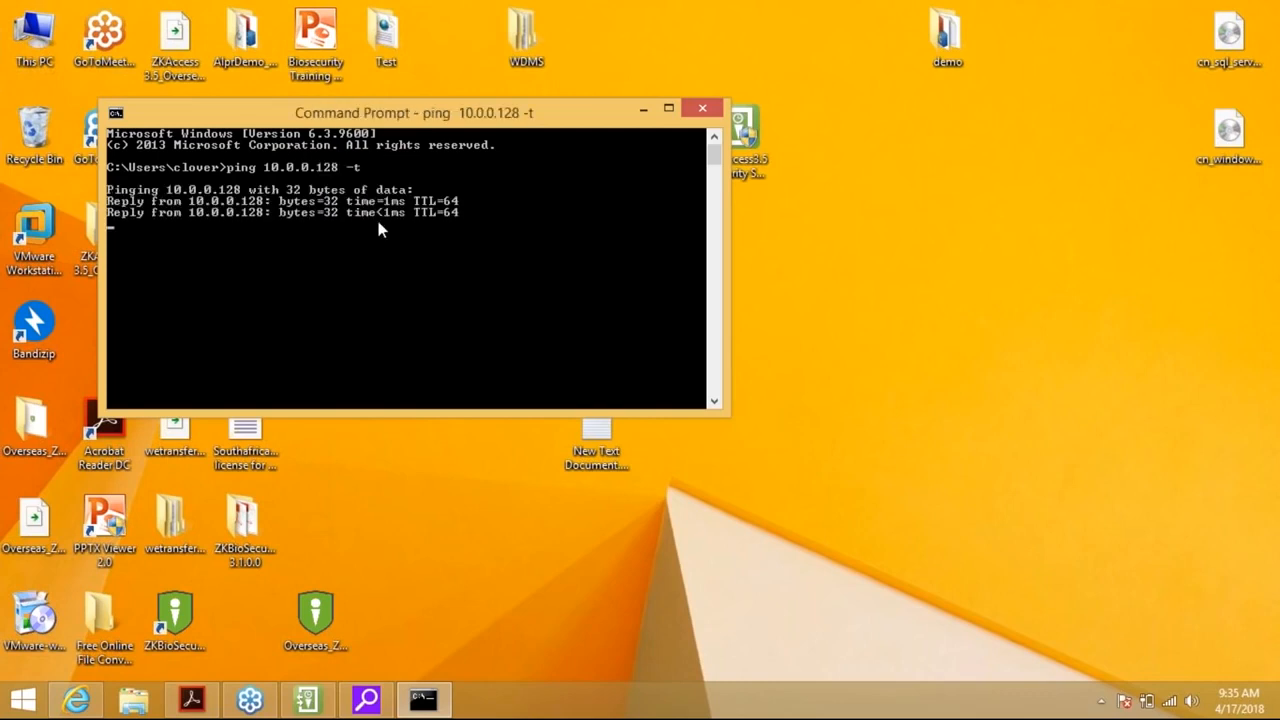
Add device 'Front door' at 10.0.0.128 with data clearing on; connection test succeeds
click(320, 695)
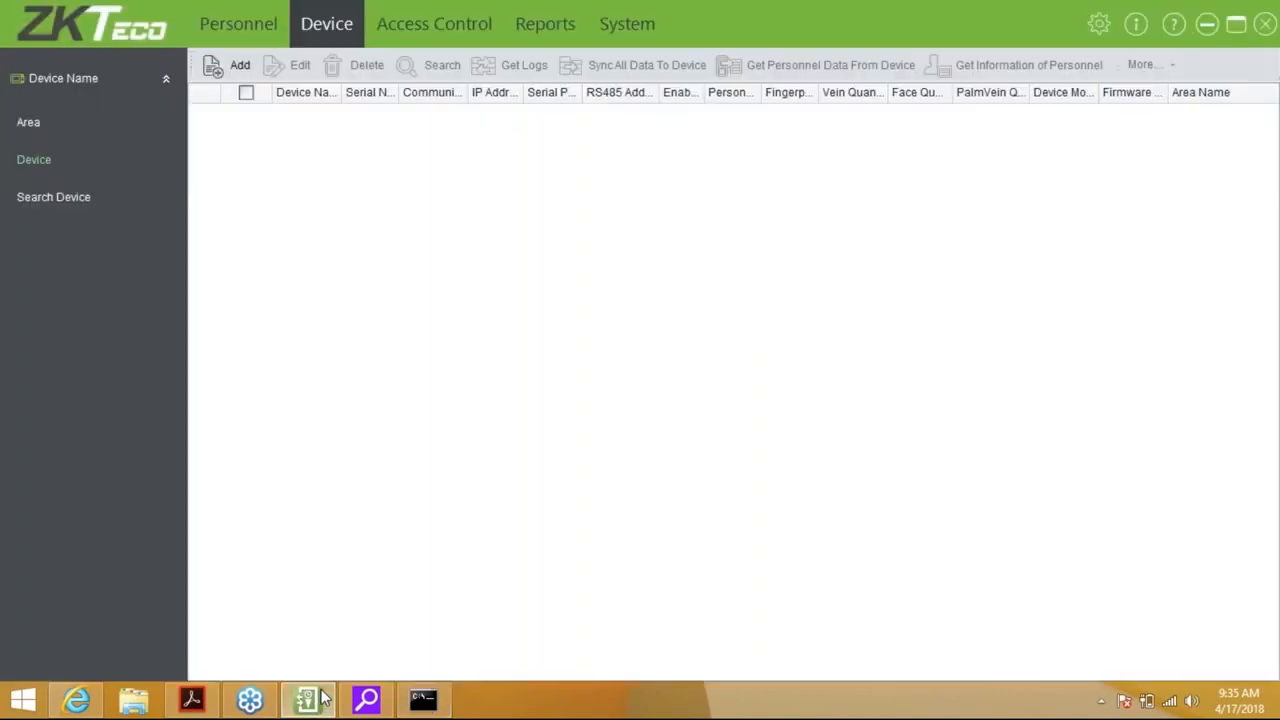
click(237, 64)
click(735, 191)
text(Front door)
key(Tab)
key(Tab)
key(Tab)
key(Tab)
key(Tab)
key(space)
key(Tab)
key(Tab)
text(10.0.0.128)
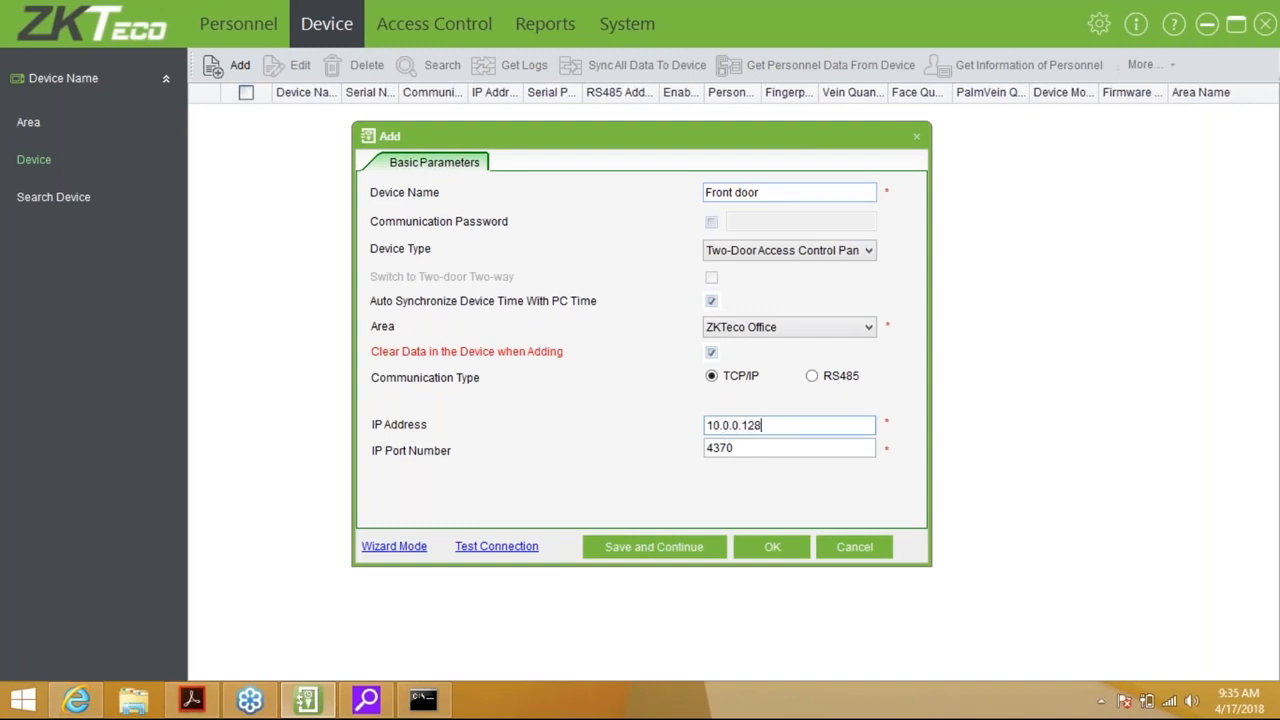
click(516, 547)
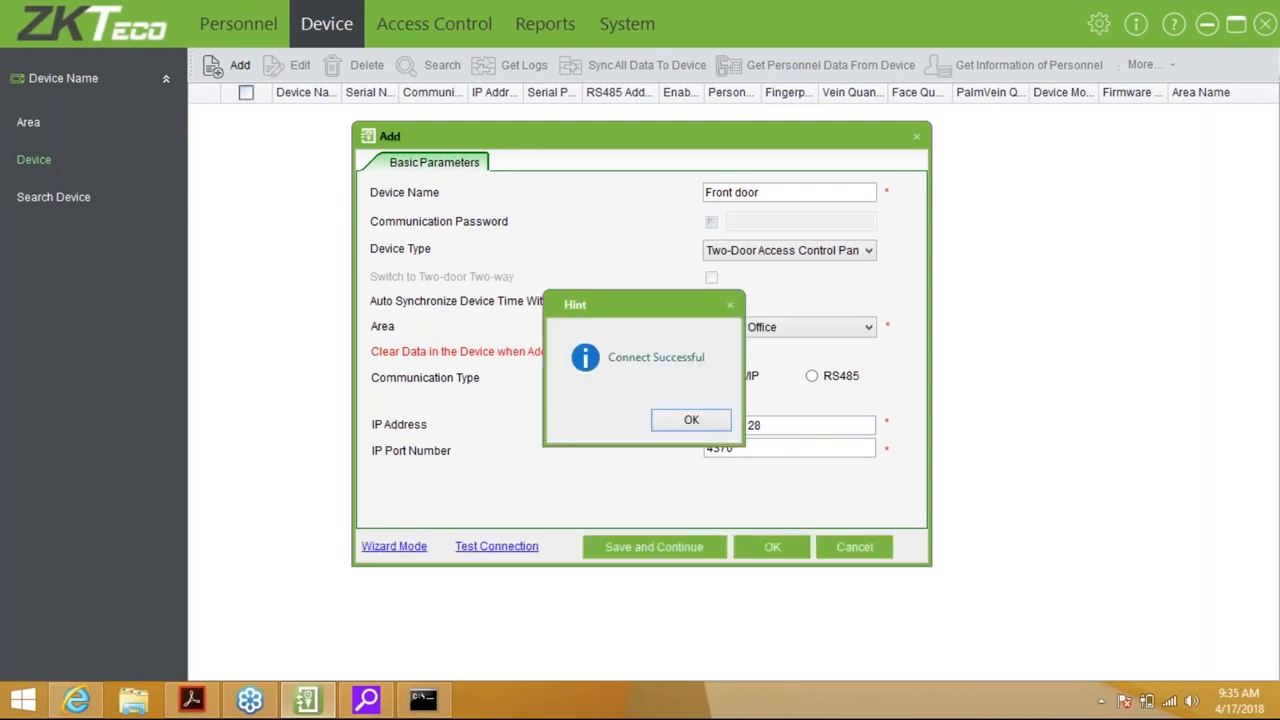
click(665, 419)
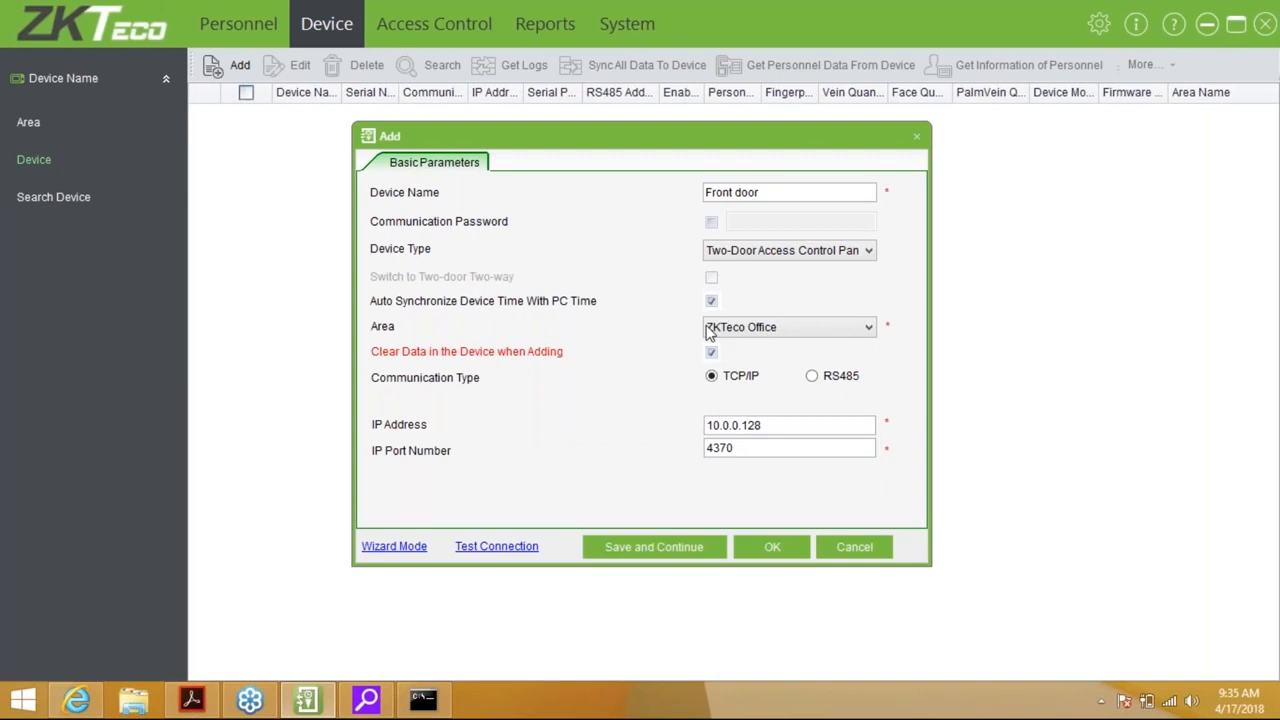
List the Front door device, enabled over TCP/IP with firmware Ver 6.60, in the device list
click(784, 549)
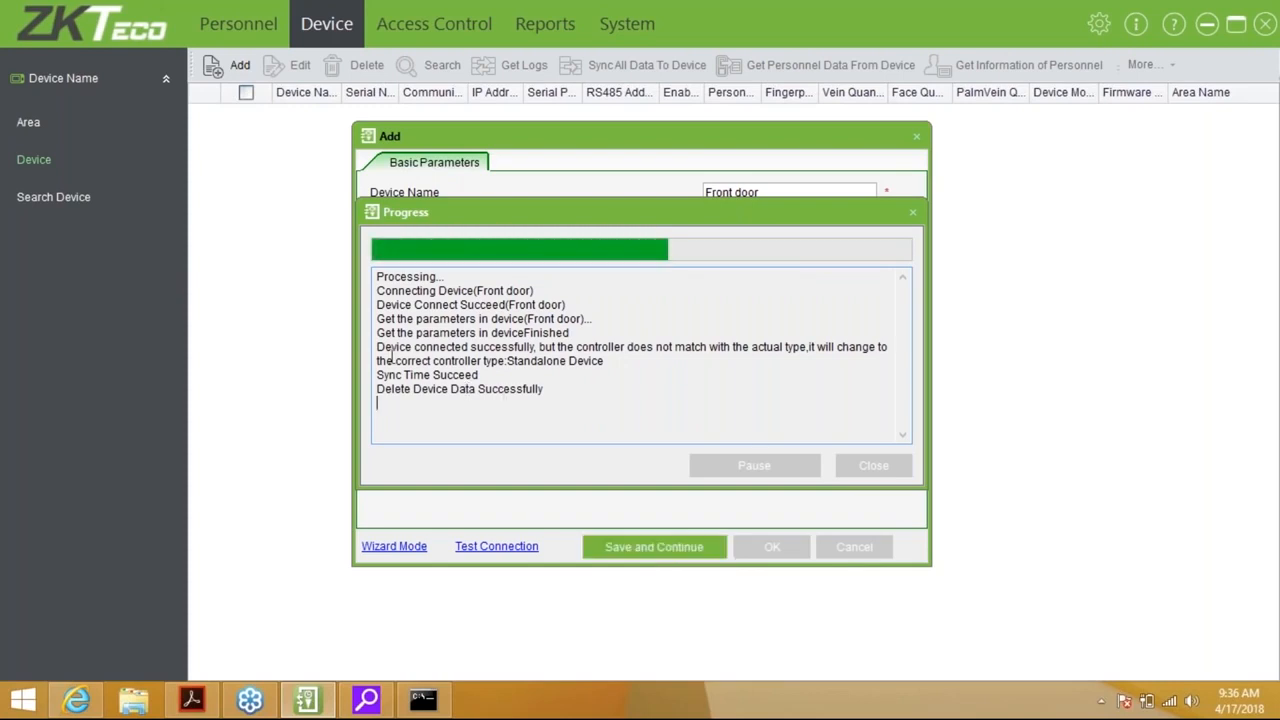
drag(378, 348, 608, 362)
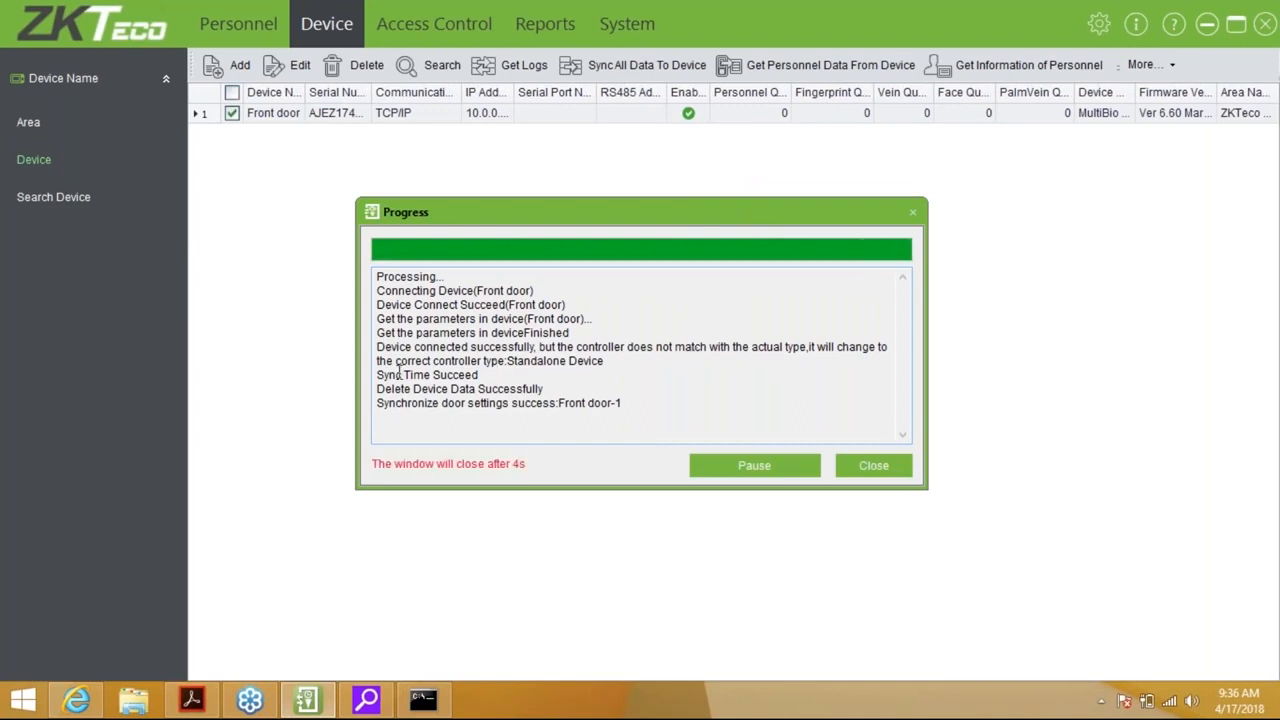
drag(507, 361, 632, 369)
click(632, 372)
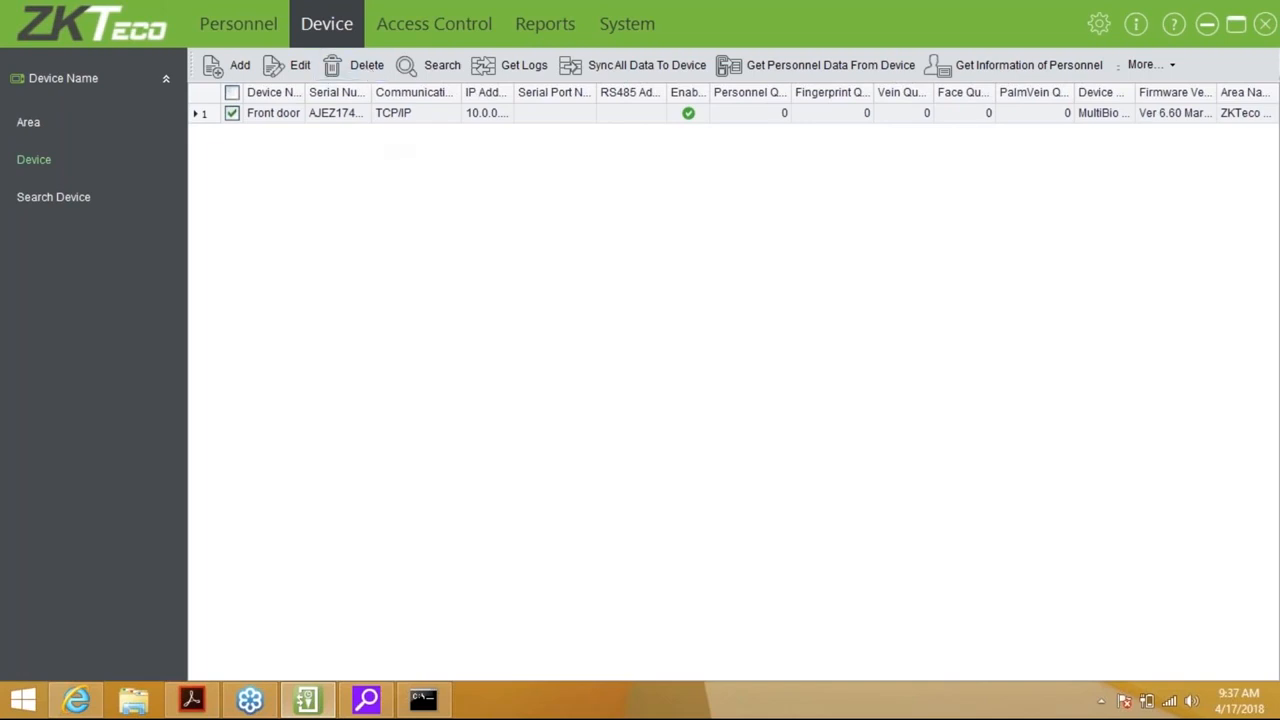
Widen the Serial Number, Communication and Enabled columns to show Front door's serial and 10.0.0.128 IP
drag(372, 92, 437, 92)
double_click(437, 92)
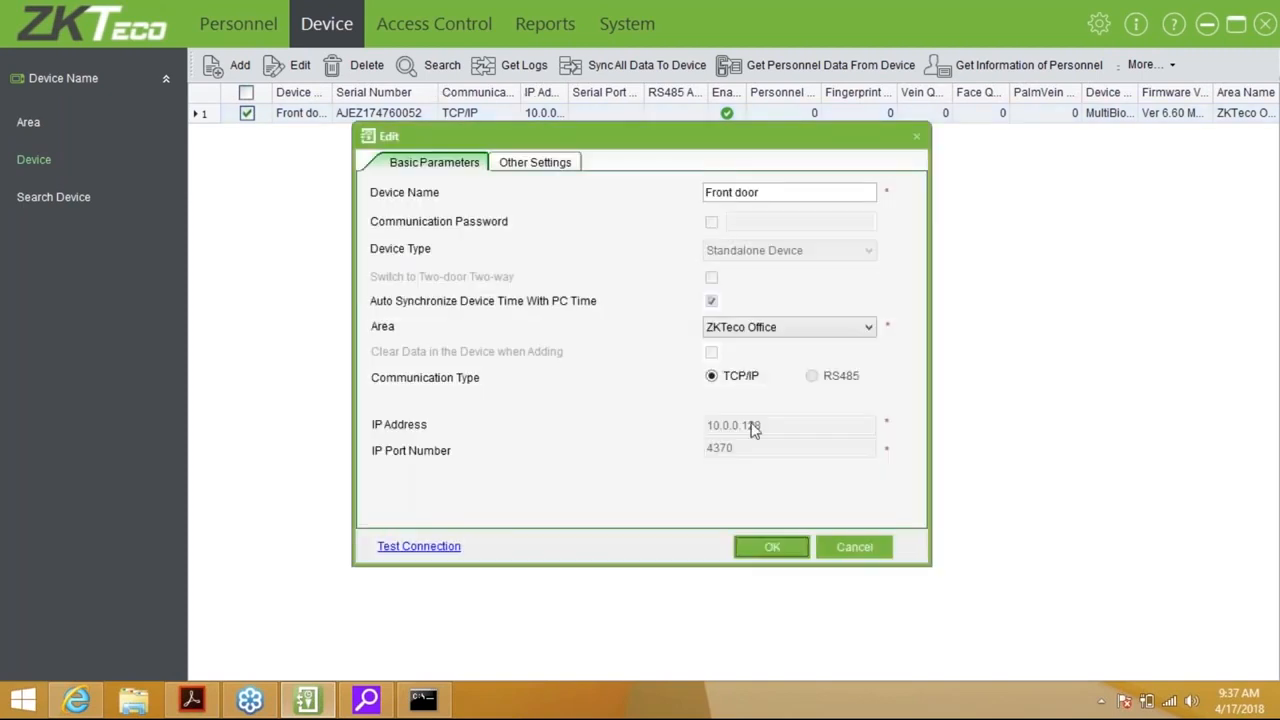
click(835, 548)
click(249, 114)
drag(511, 92, 561, 92)
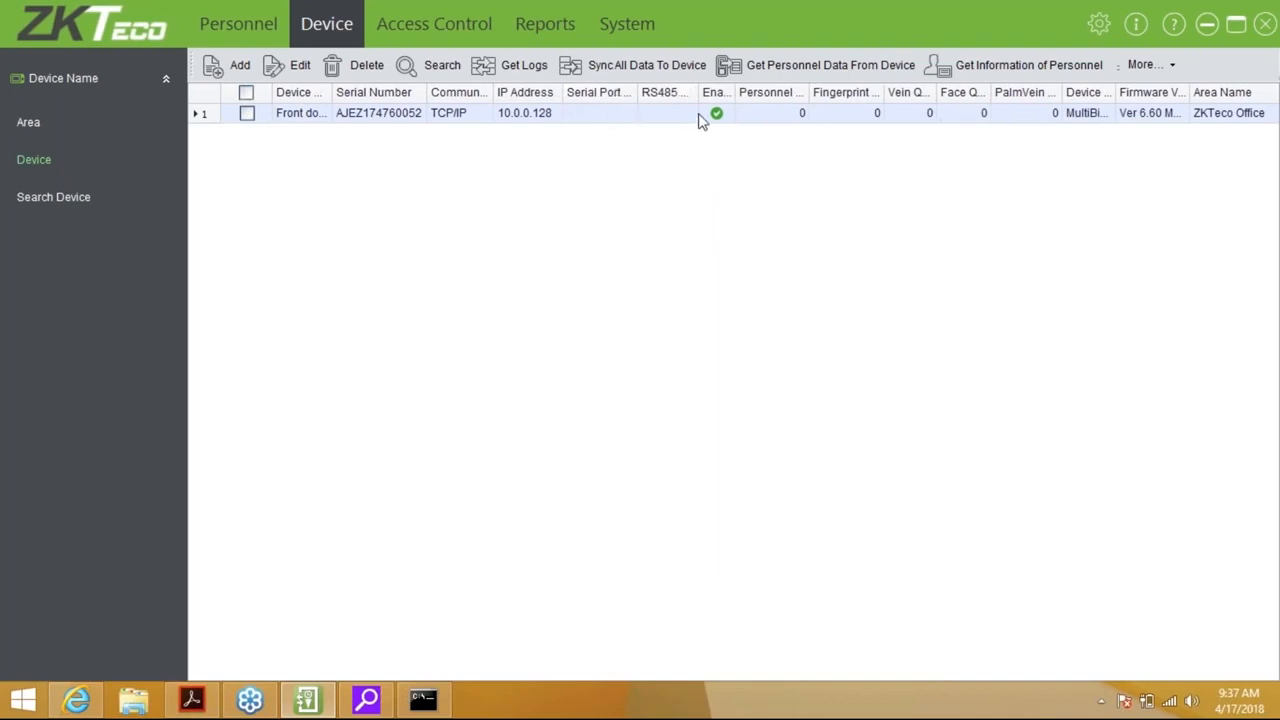
drag(737, 92, 737, 92)
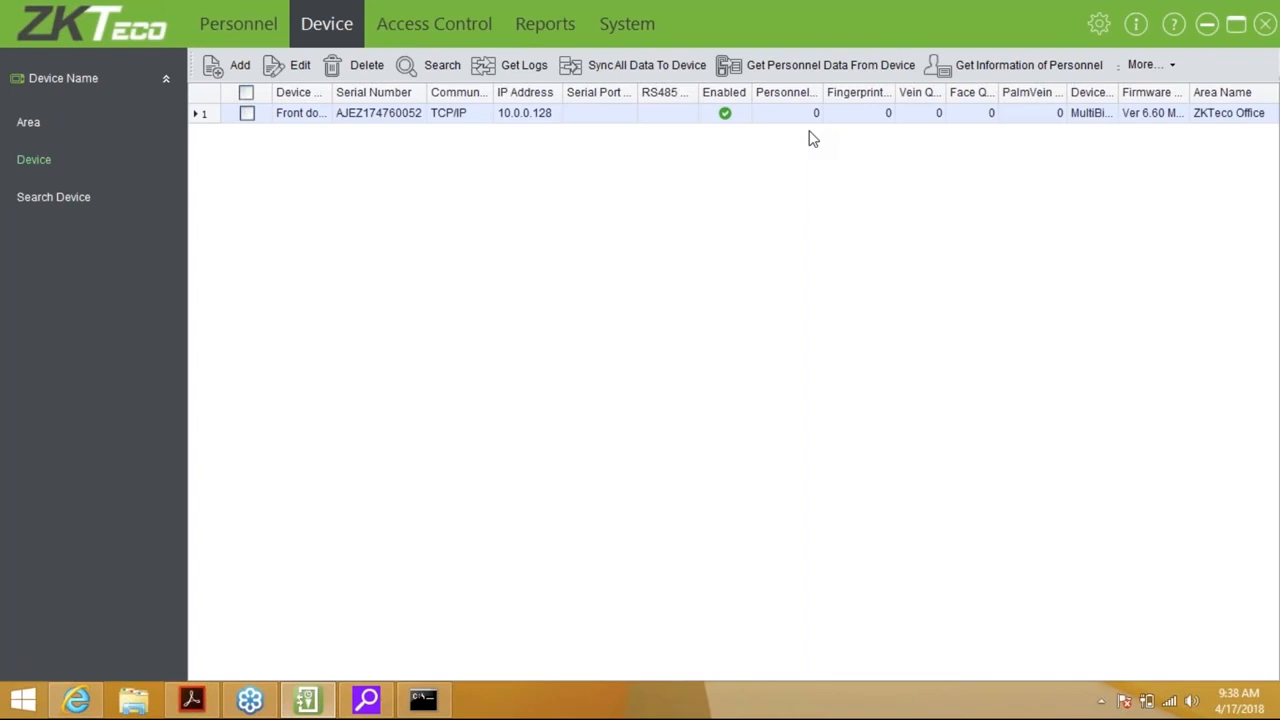
Dismiss the More... device commands and switch to the empty Personnel list
click(1166, 68)
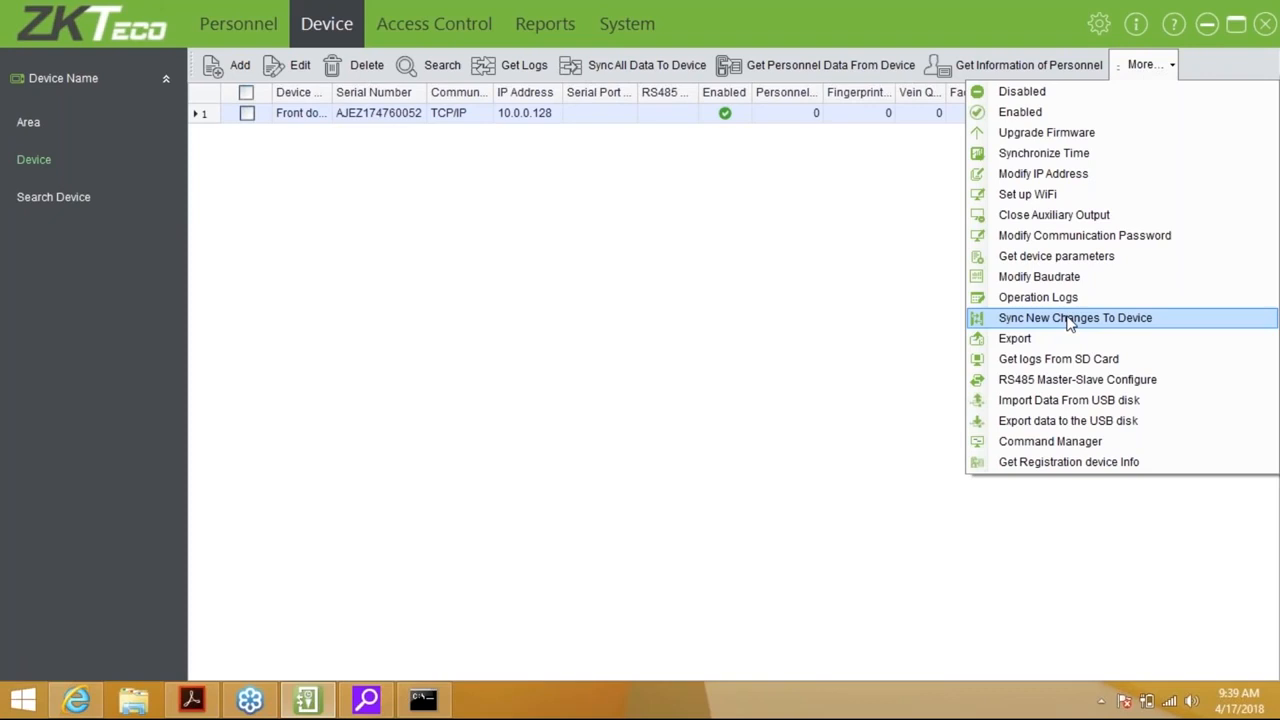
click(935, 335)
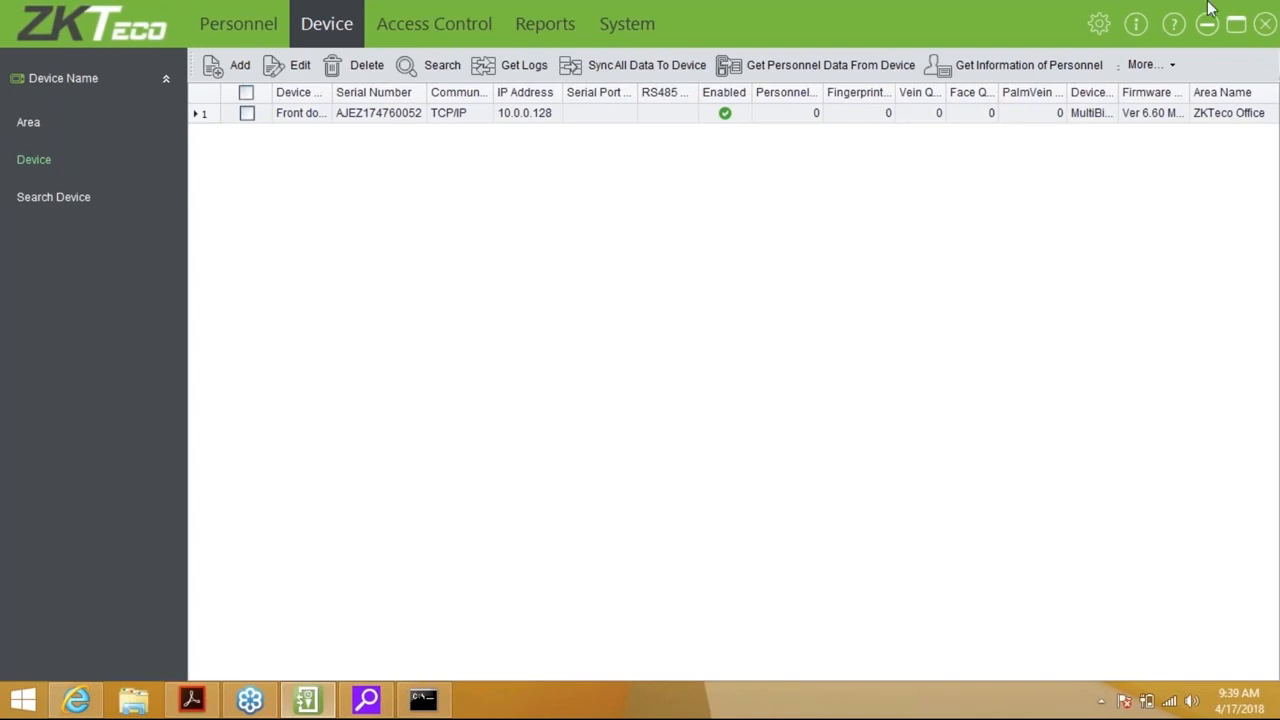
click(288, 25)
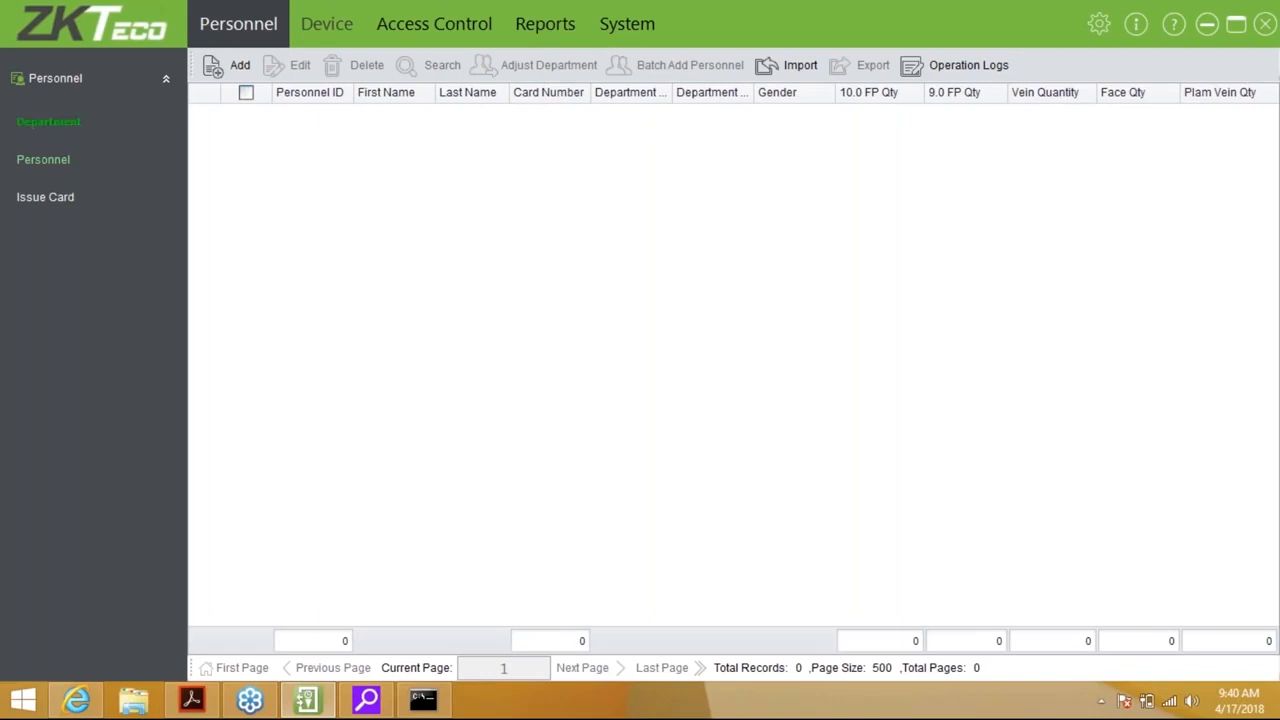
Rename the top department to ZKTeco Management
click(42, 124)
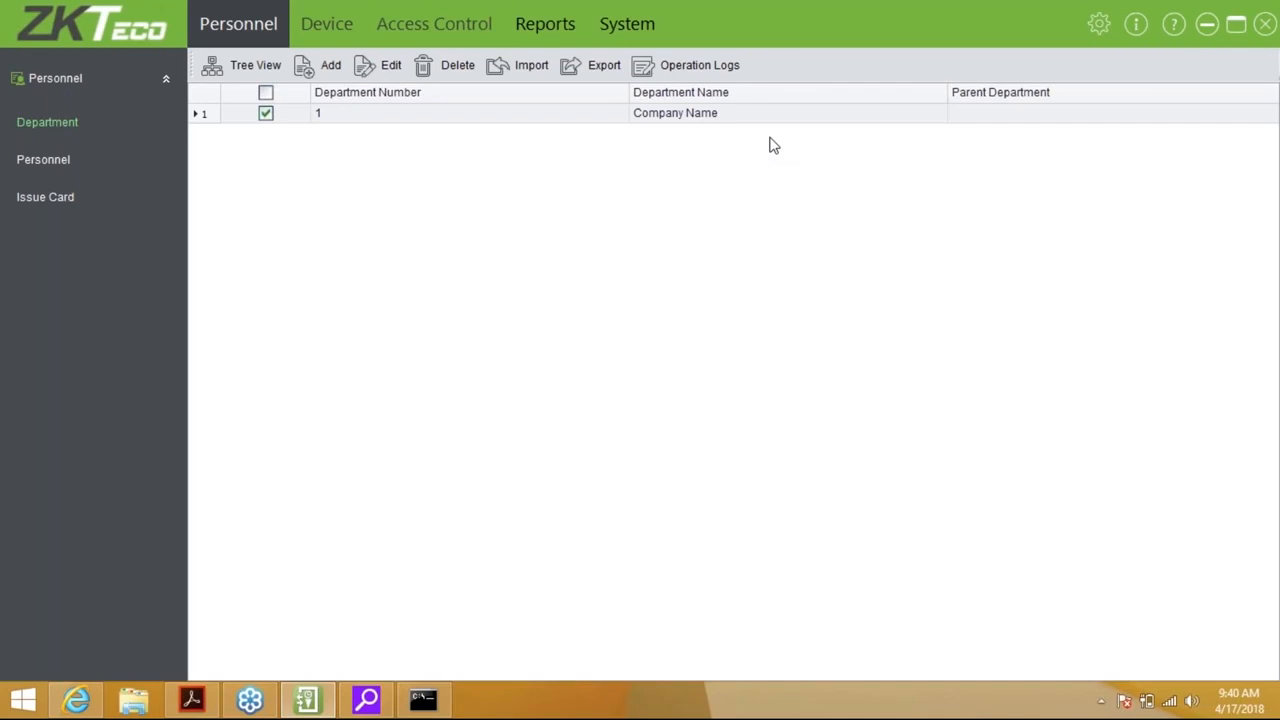
click(386, 70)
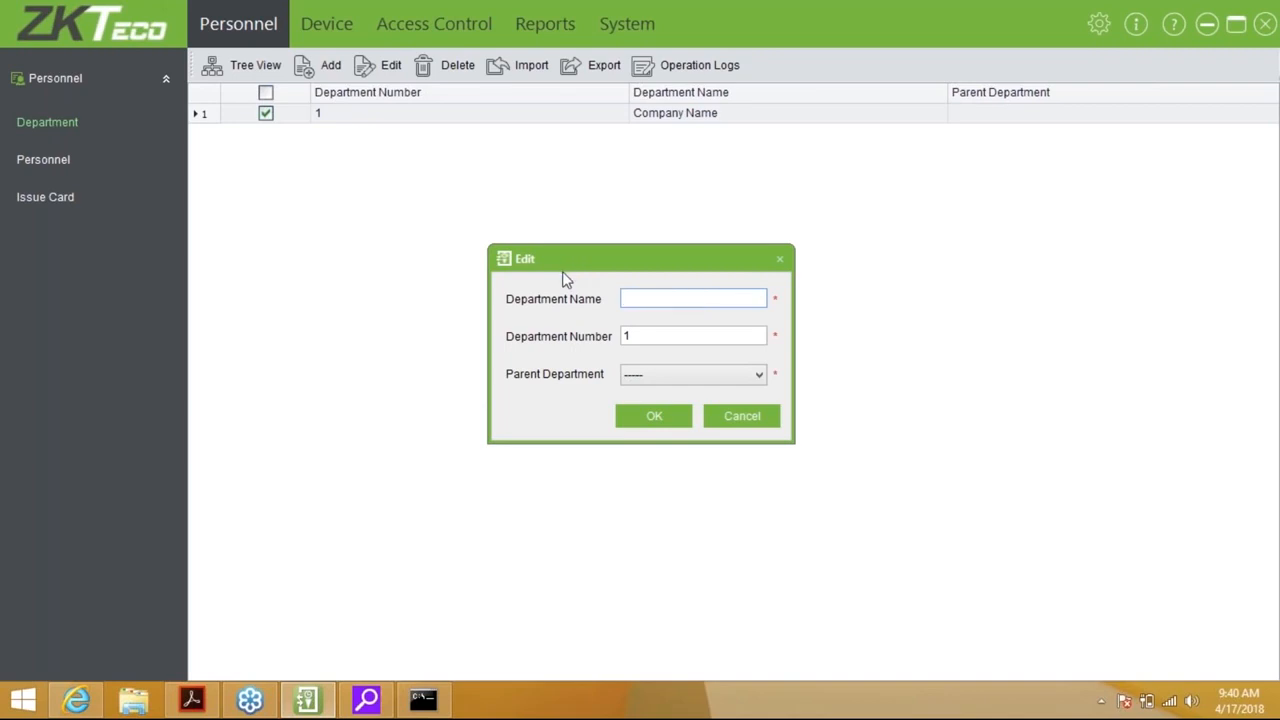
text(ZKTeco Management)
key(Tab)
key(Tab)
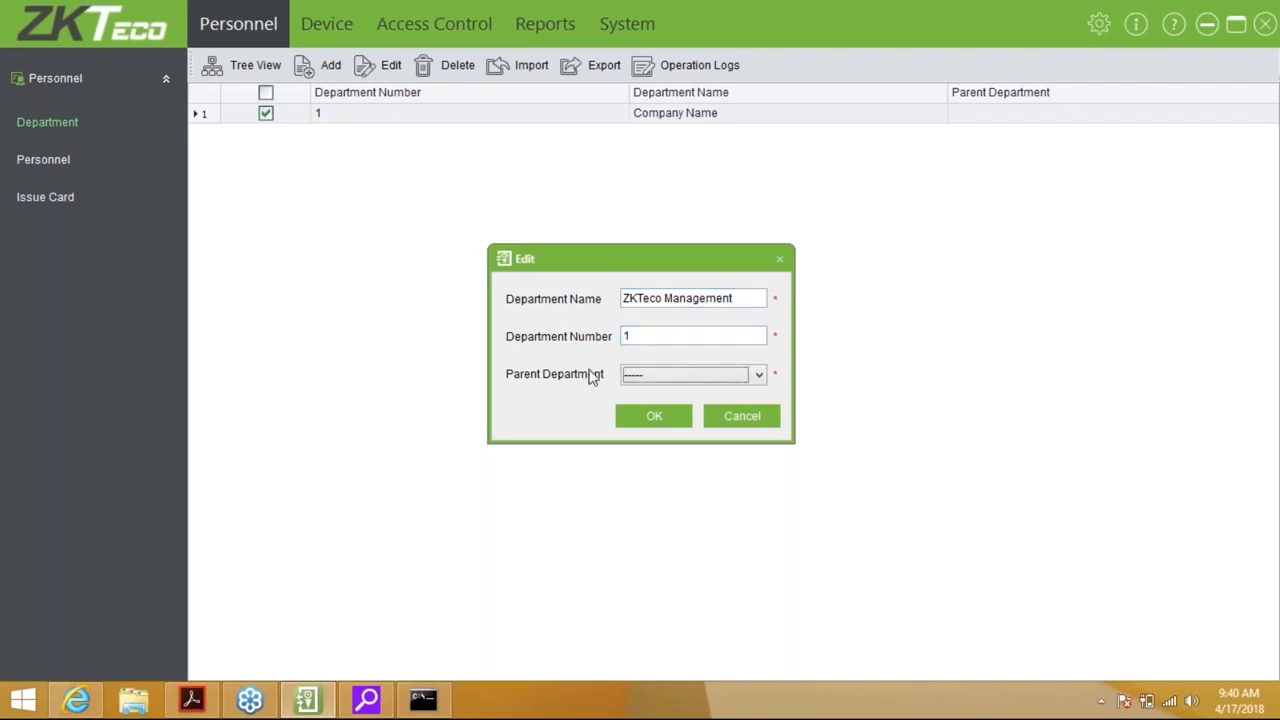
click(636, 412)
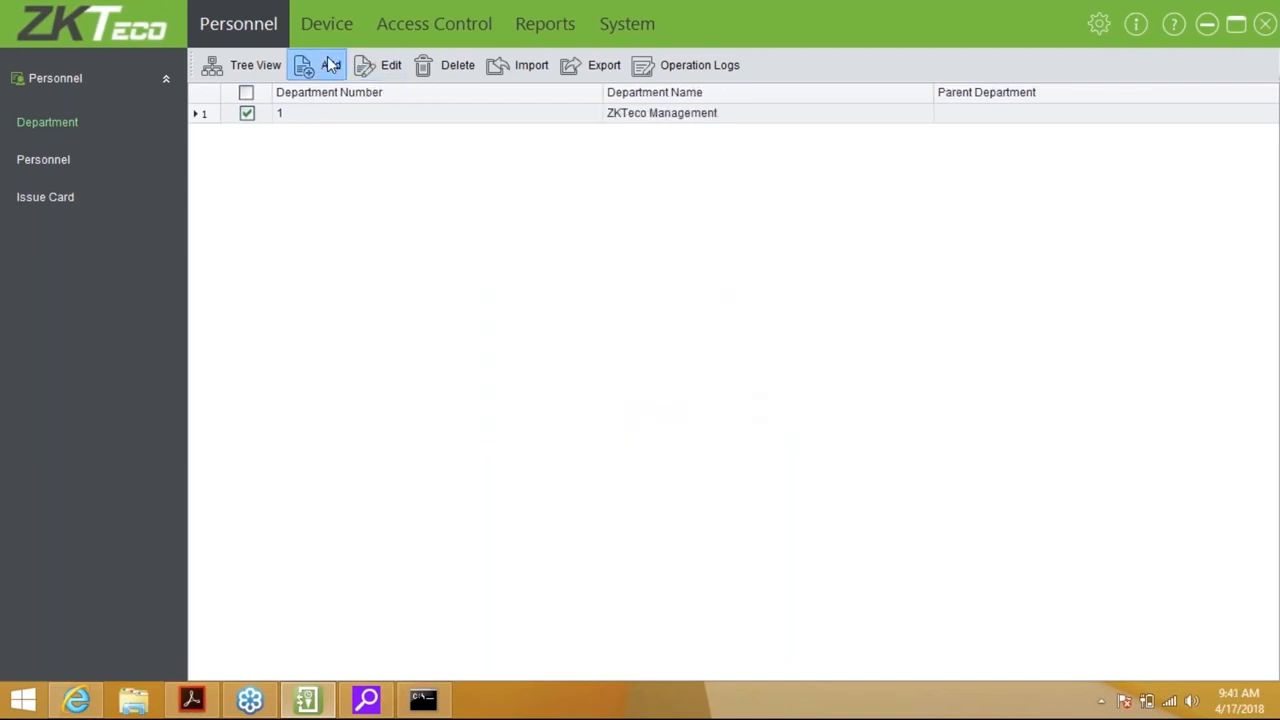
Add the Sales (2) and Training (3) departments under ZKTeco Management
text(Sales)
key(Tab)
text(2)
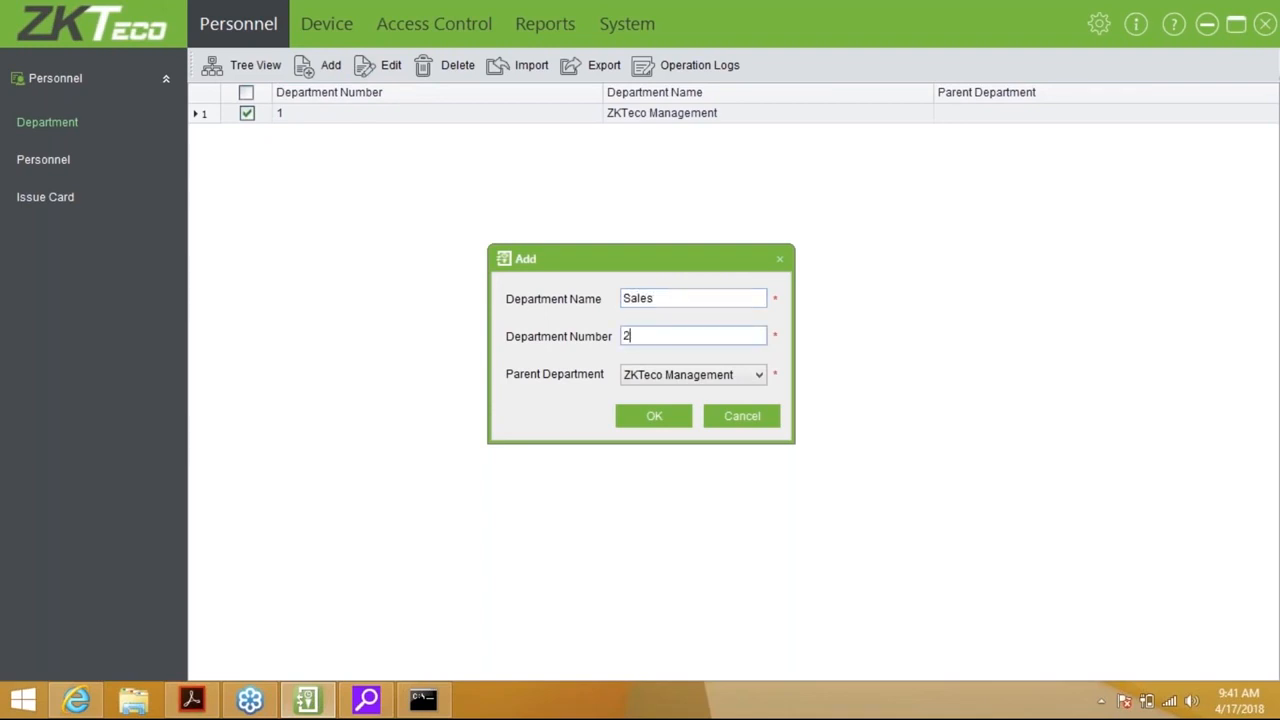
click(651, 417)
click(338, 67)
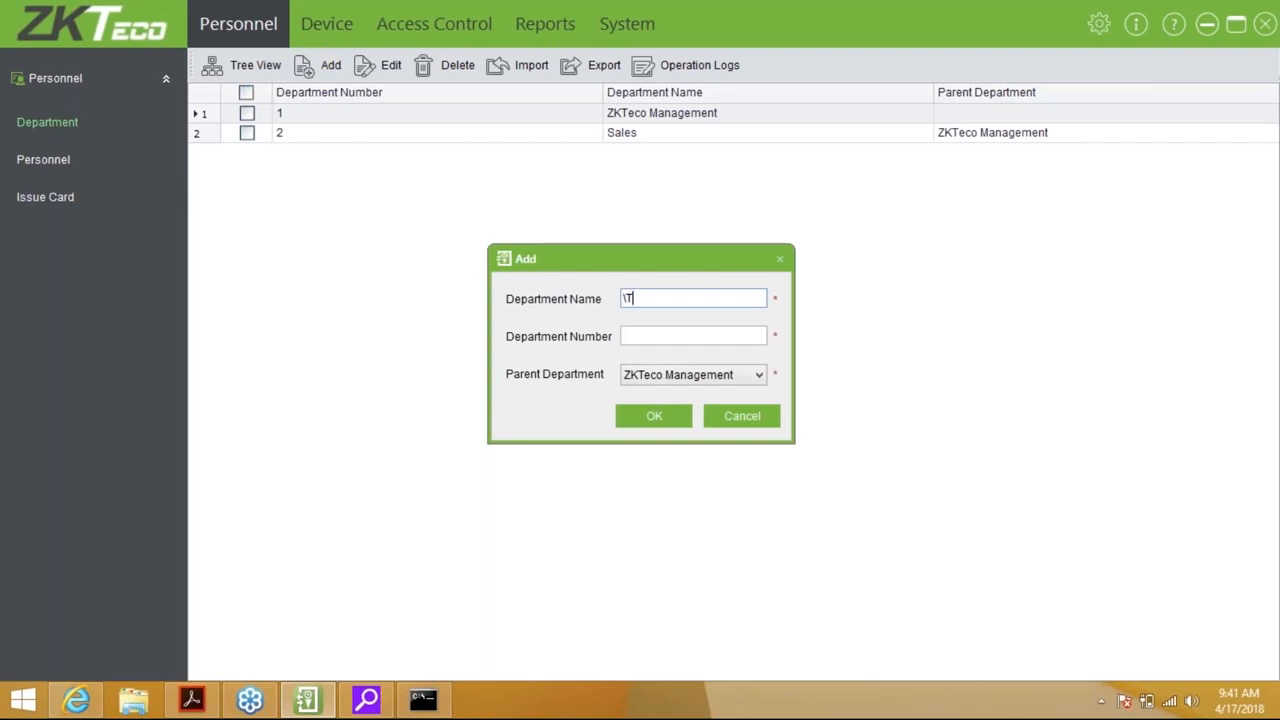
text(Trainig)
key(BackSpace)
text(ng)
key(Tab)
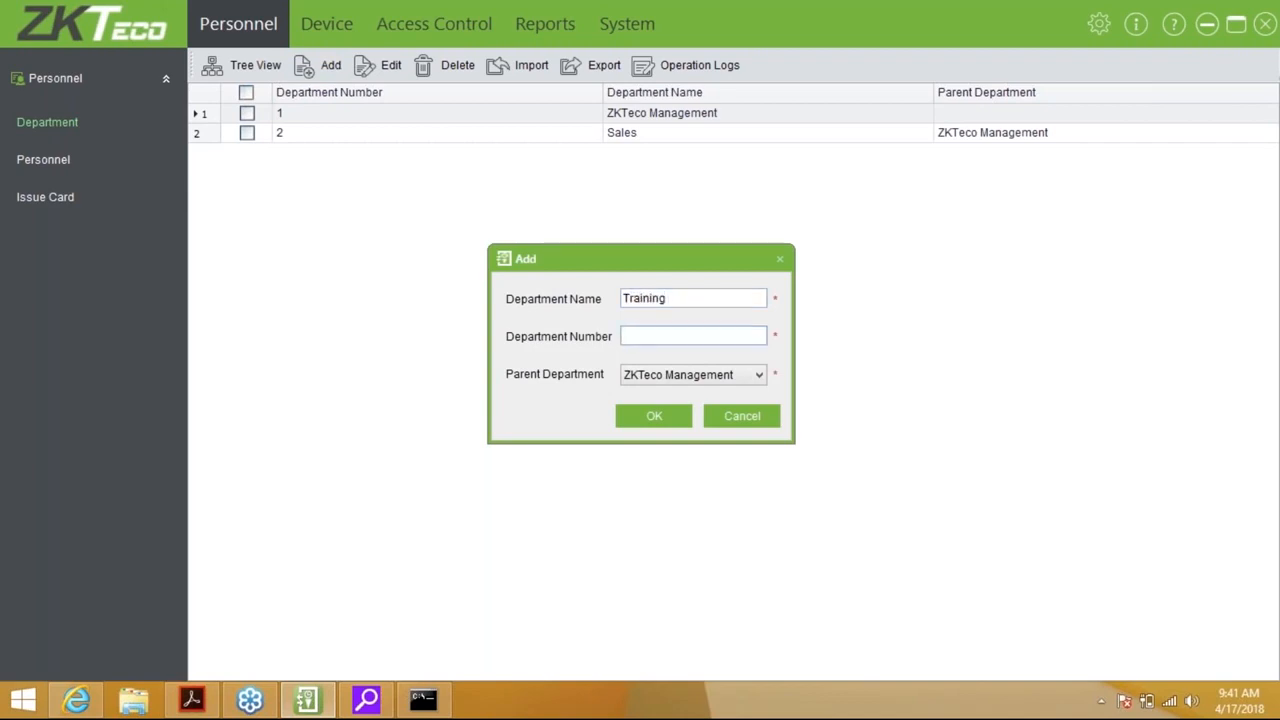
text(3)
click(650, 418)
Add the Technical department with number 4
click(329, 76)
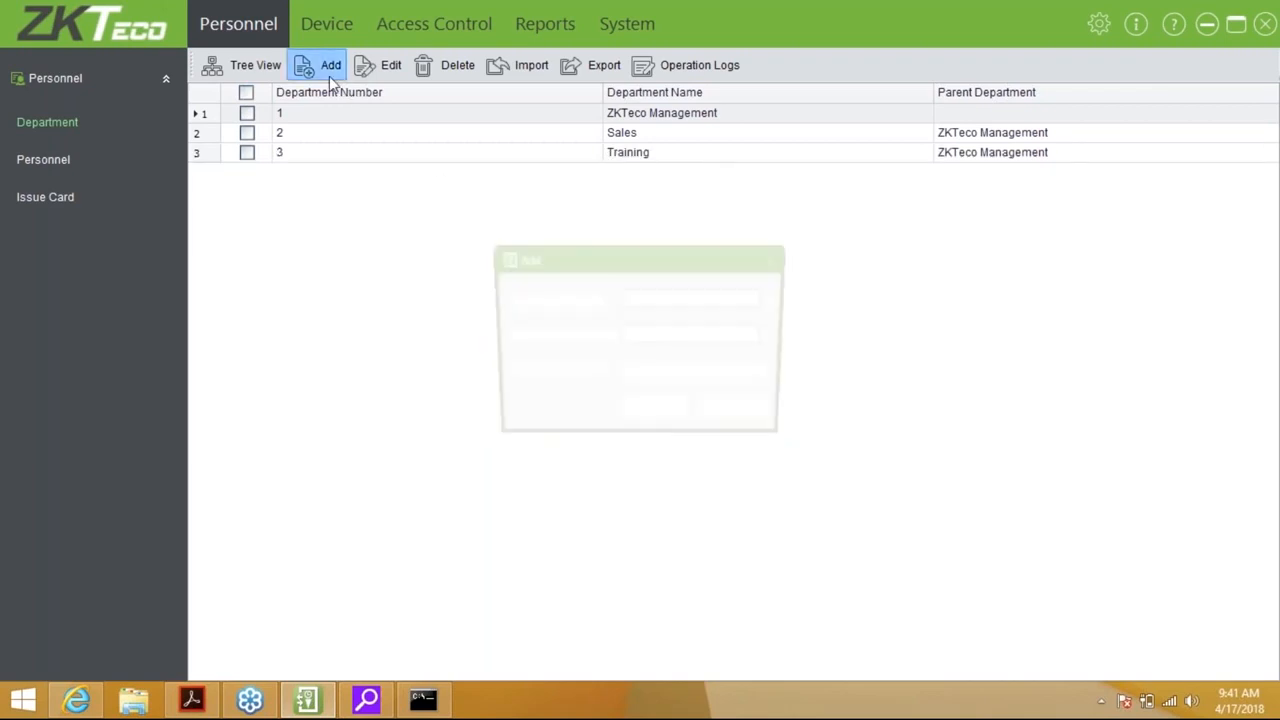
text(4)
key(BackSpace)
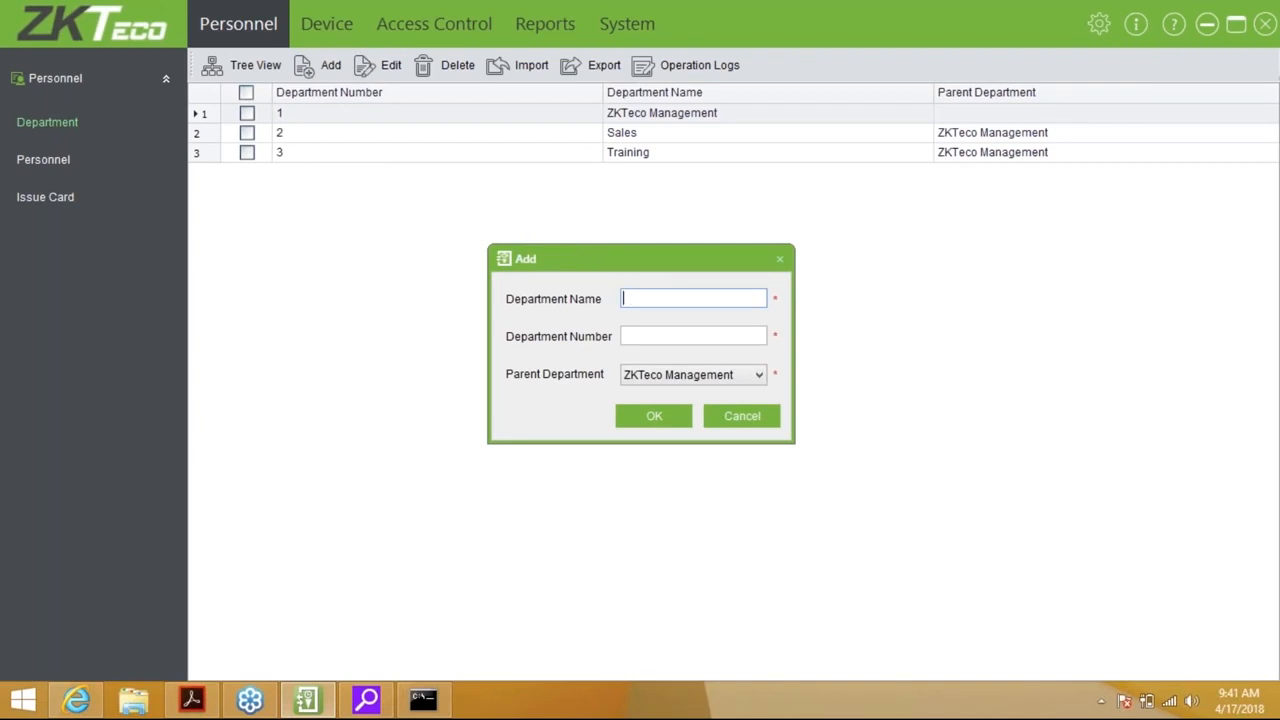
text(Technical)
key(Tab)
text(4)
click(648, 405)
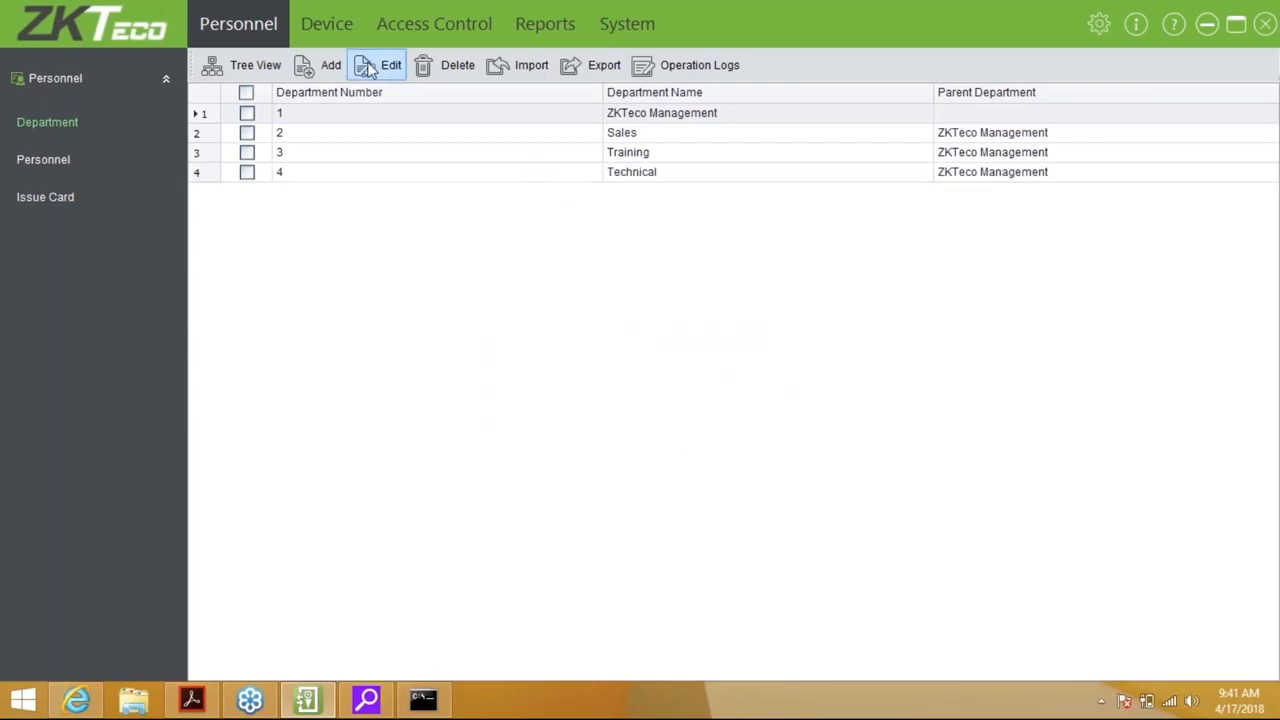
Start a new department with parent Technical and enter the name Repairs
click(330, 65)
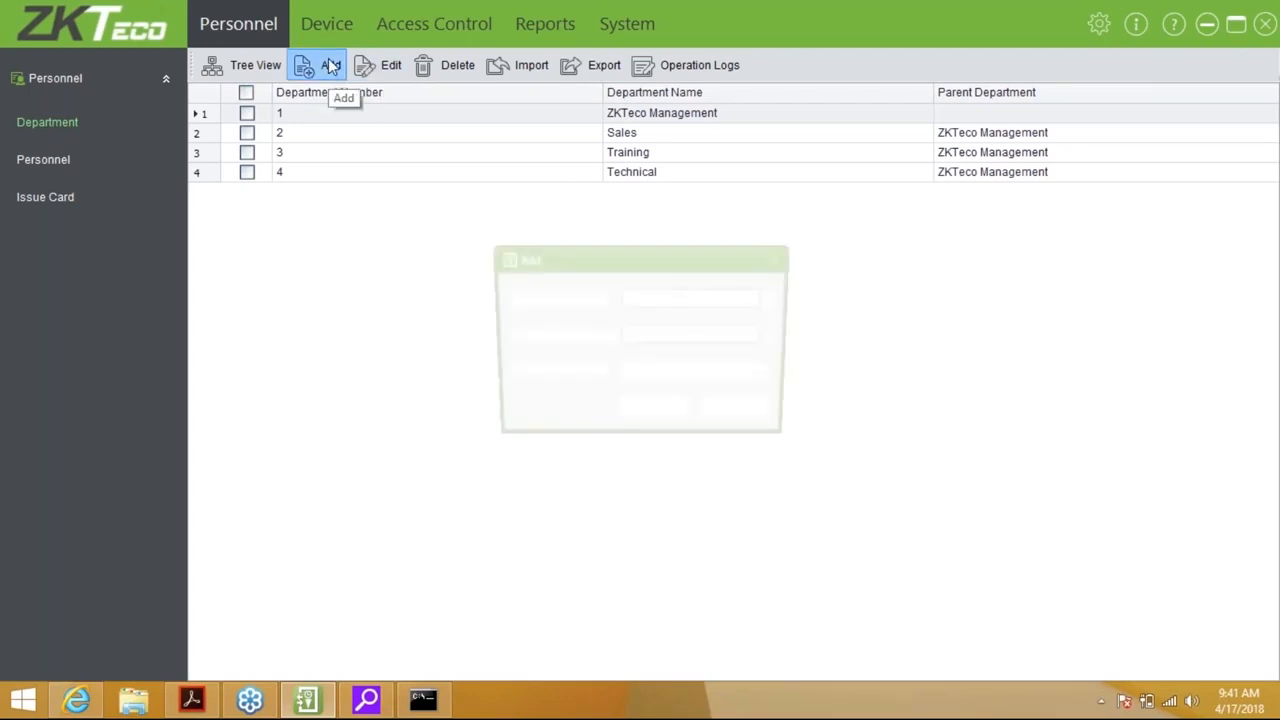
click(651, 374)
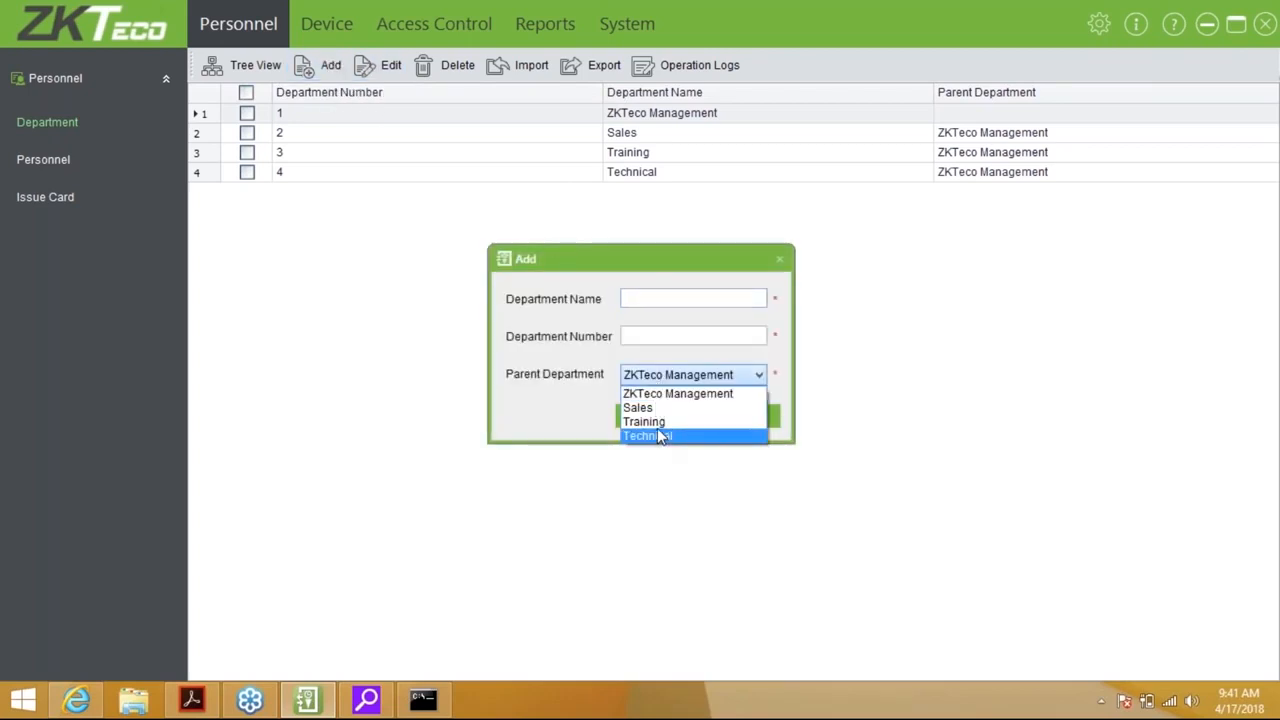
click(659, 436)
click(647, 334)
text(Reapirs)
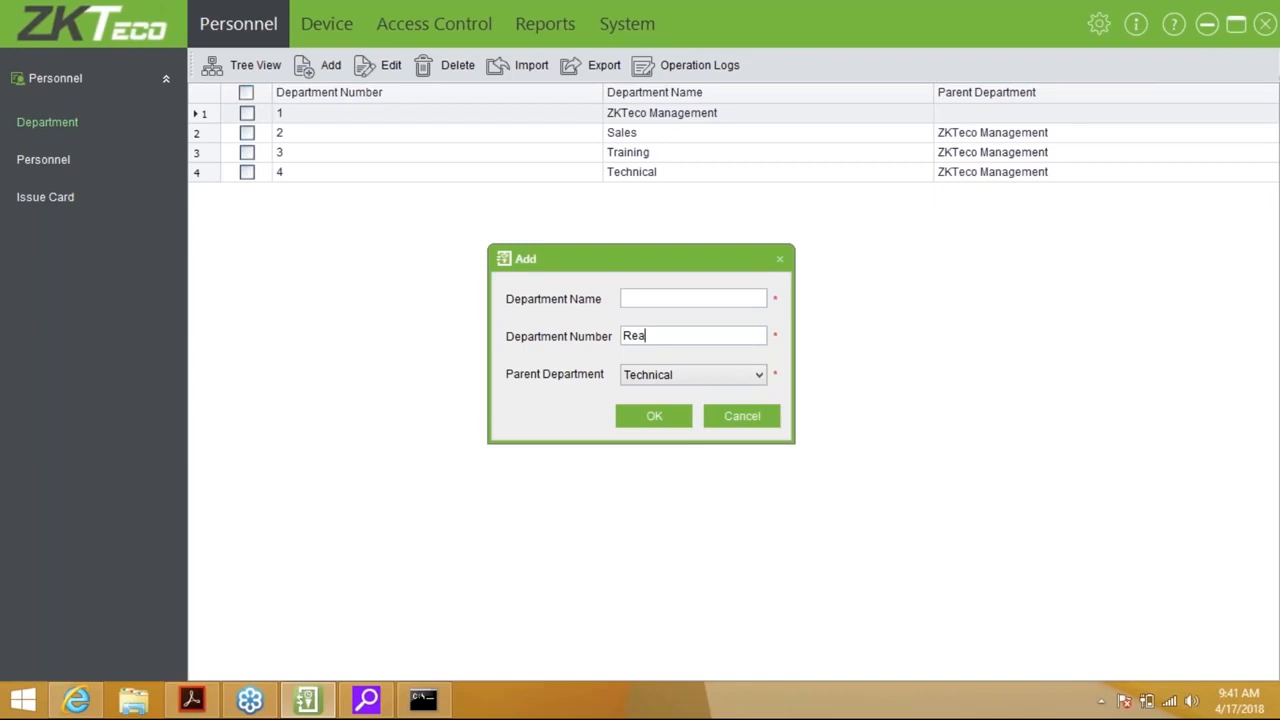
key(Tab)
key(shift+Tab)
key(BackSpace)
key(BackSpace)
key(BackSpace)
key(BackSpace)
key(BackSpace)
text(pairs)
key(Tab)
Correct the name to Repairs, set department number 5, and save it
click(690, 292)
text(5)
key(BackSpace)
text(Rea)
key(BackSpace)
text(pairs)
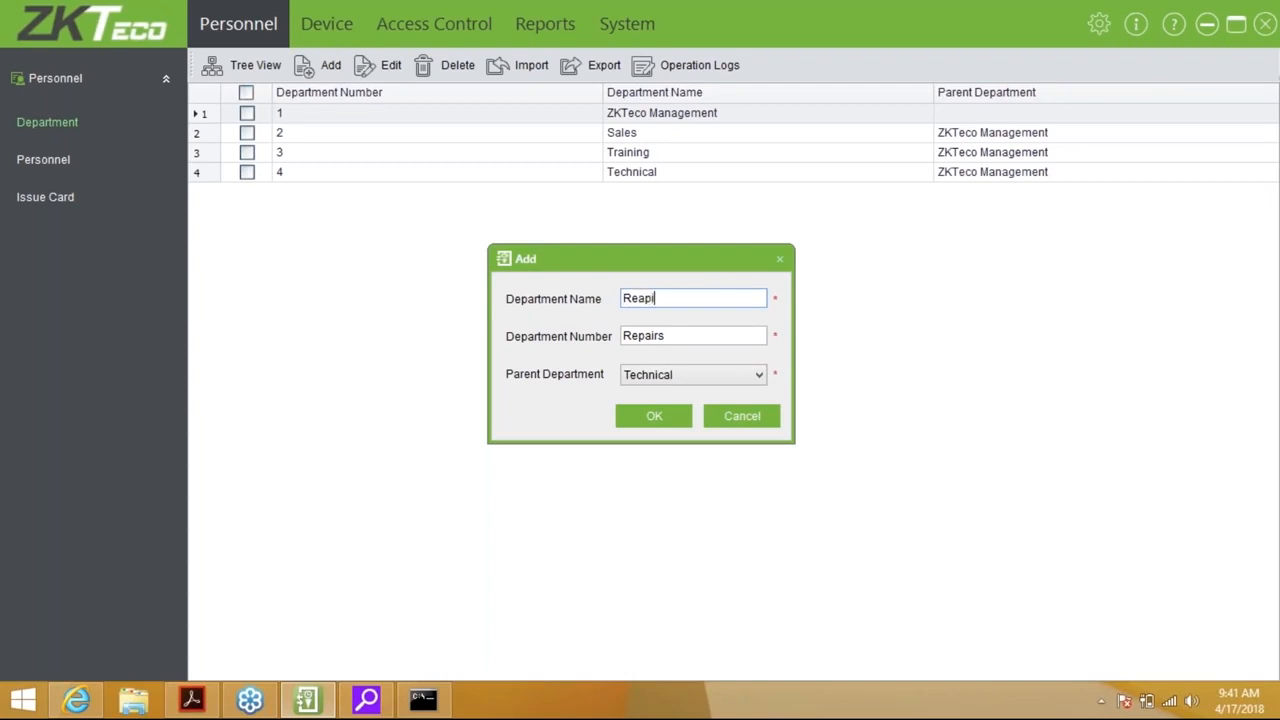
key(BackSpace)
key(BackSpace)
key(BackSpace)
key(BackSpace)
text(airs)
key(BackSpace)
key(BackSpace)
key(BackSpace)
key(BackSpace)
key(BackSpace)
key(BackSpace)
key(BackSpace)
text(5)
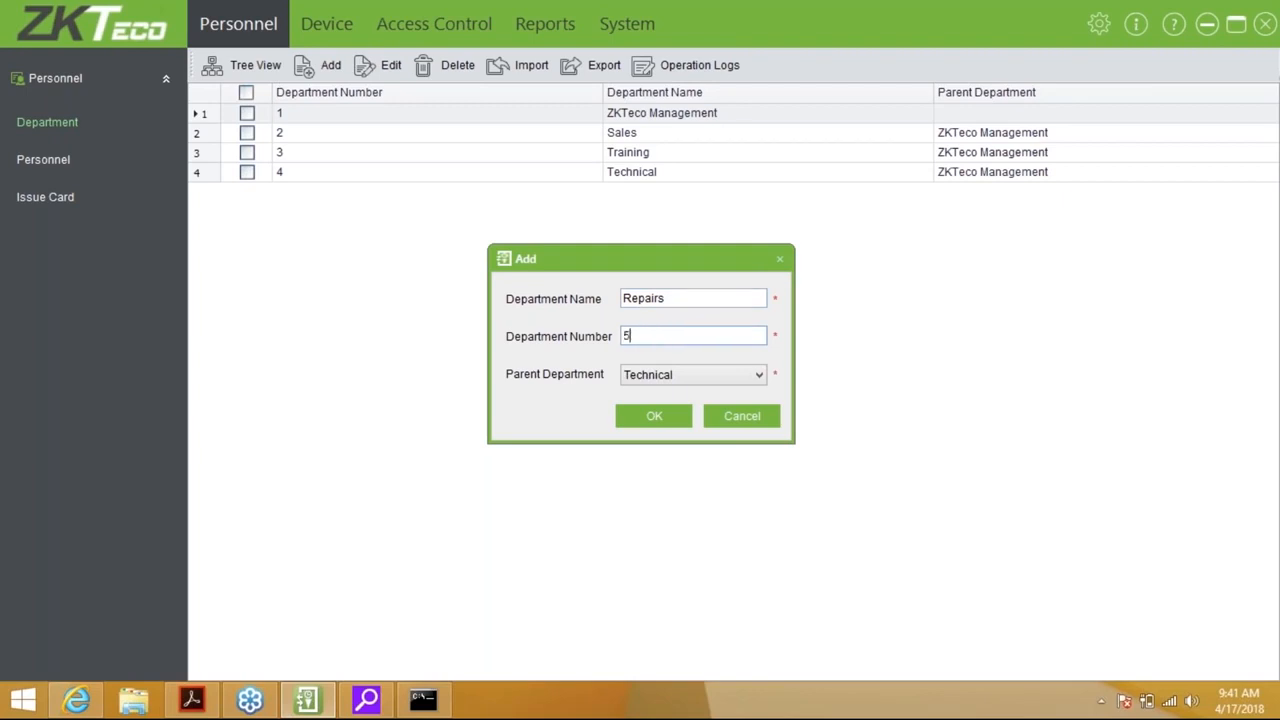
click(674, 416)
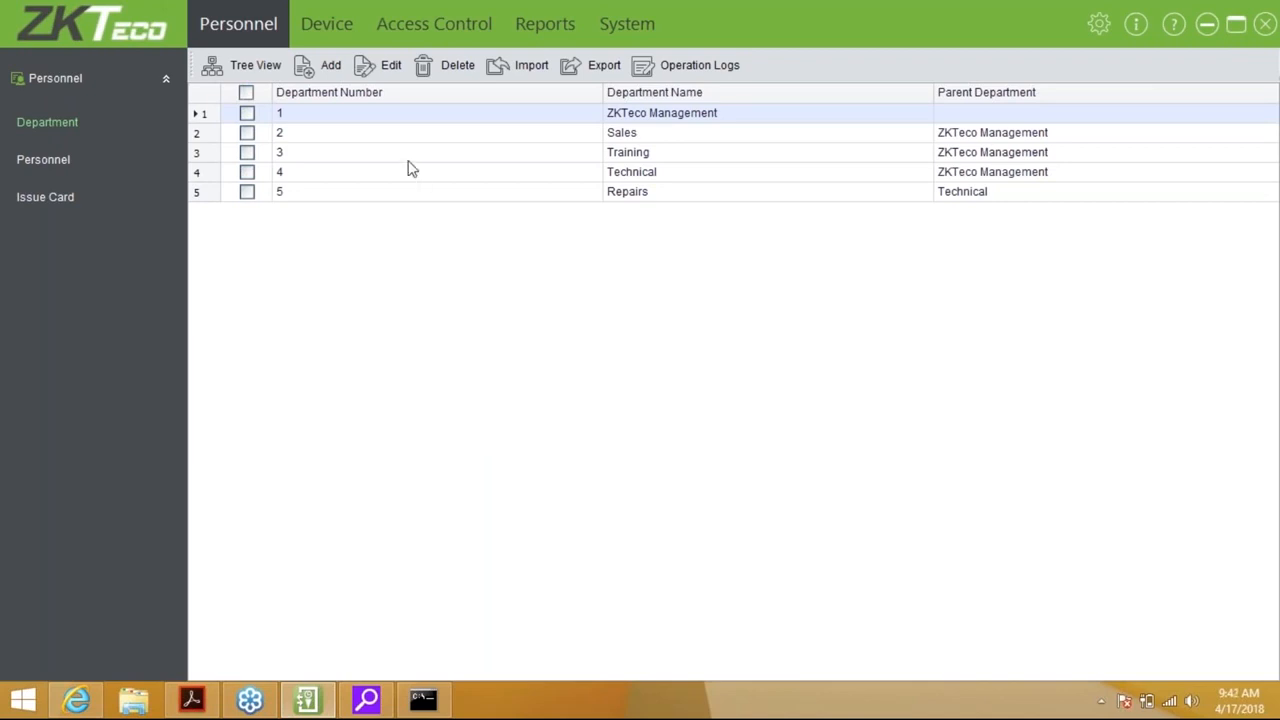
click(240, 62)
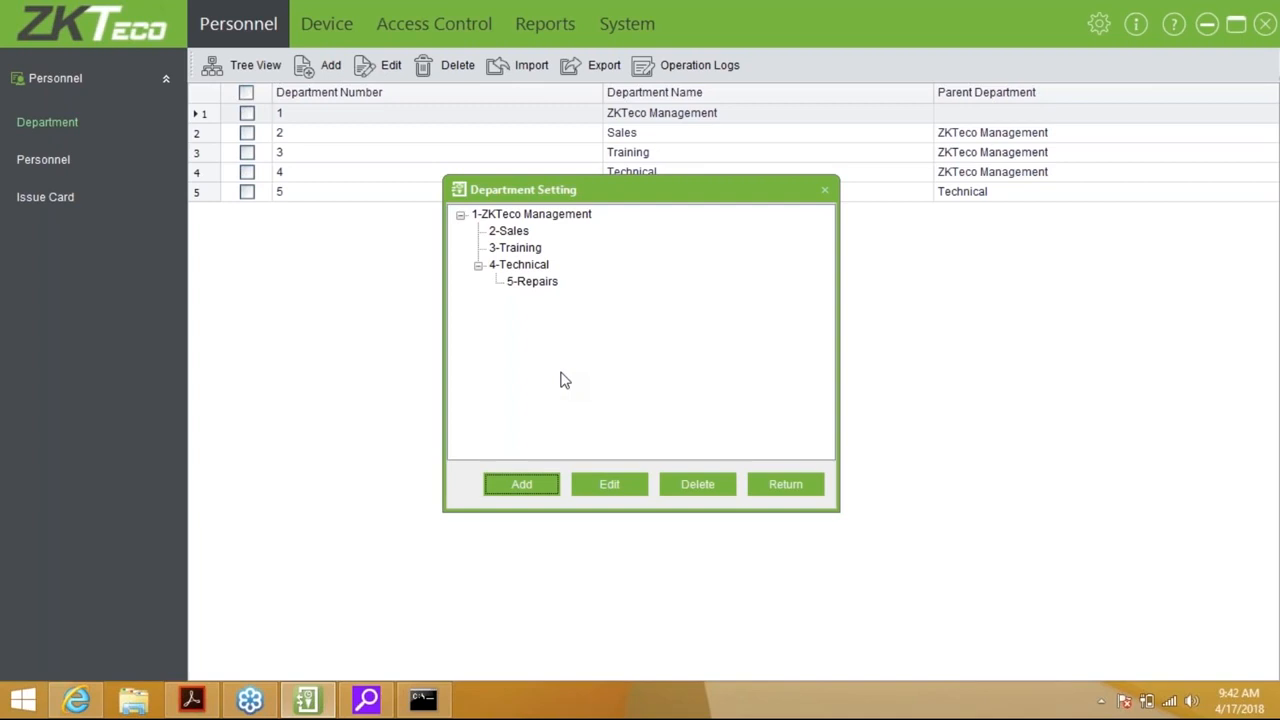
click(767, 490)
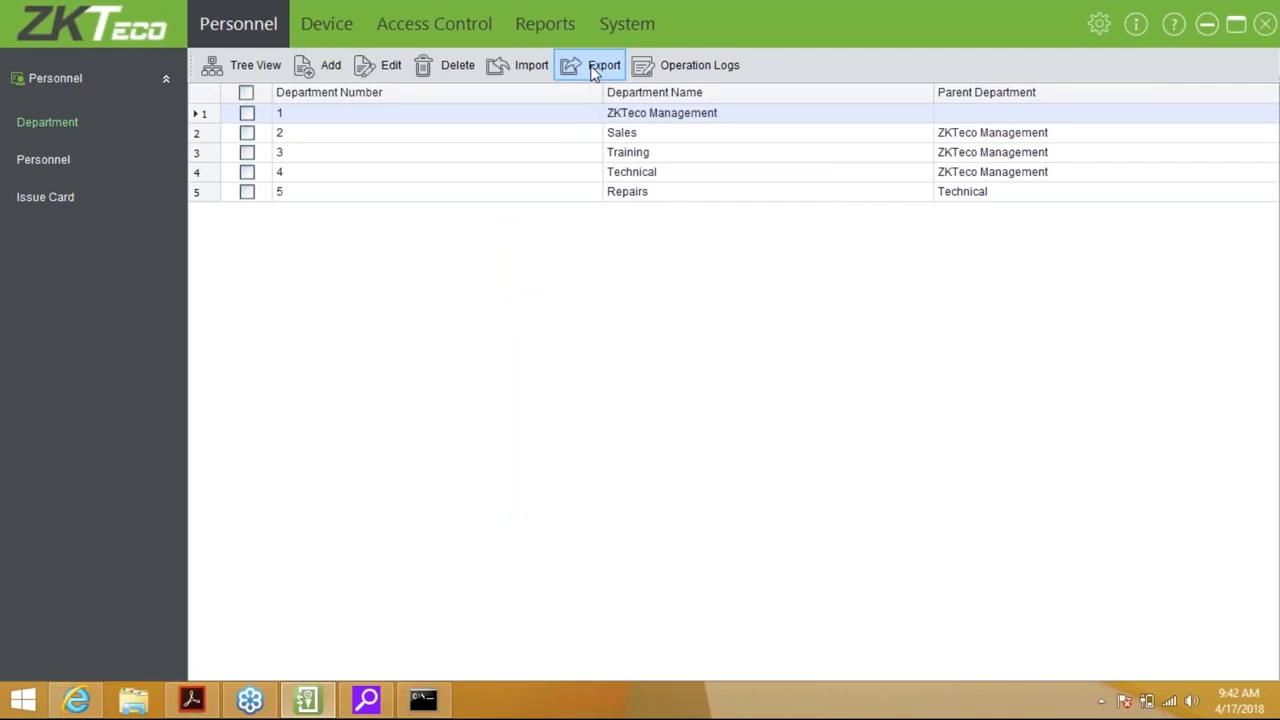
Open the Add personnel form from the personnel list, ready at the Personnel ID field
click(38, 159)
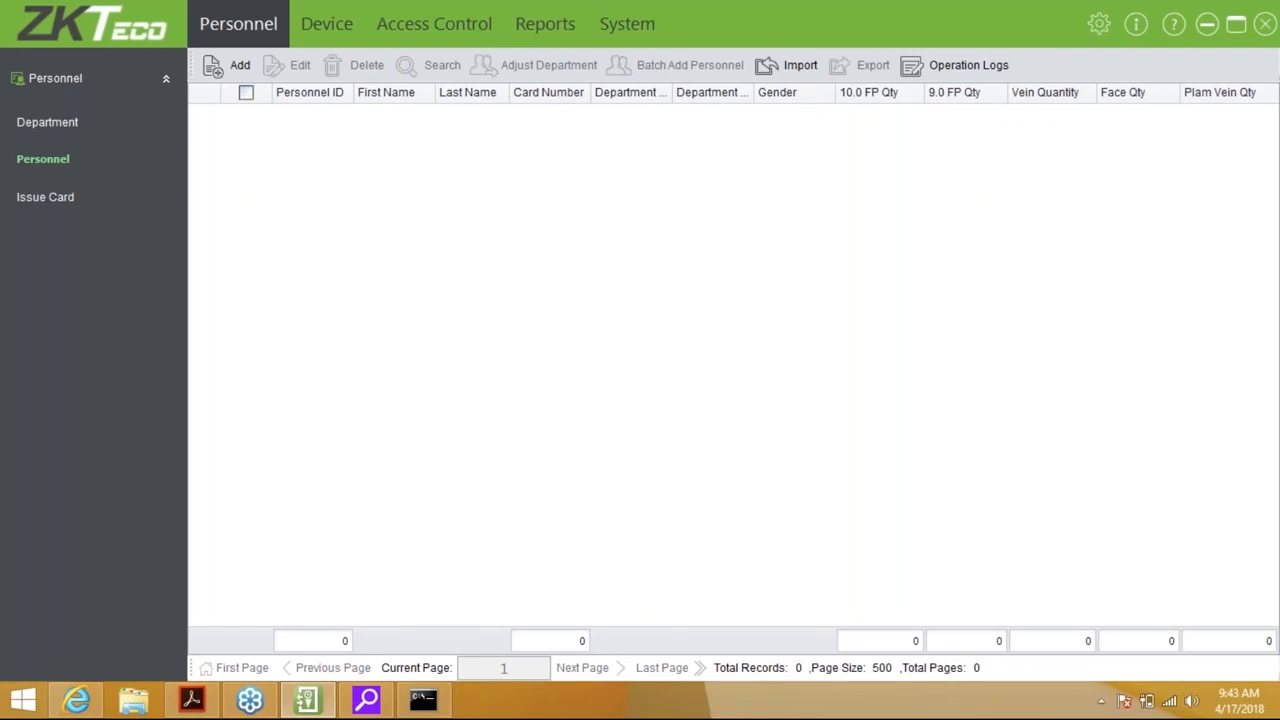
click(221, 80)
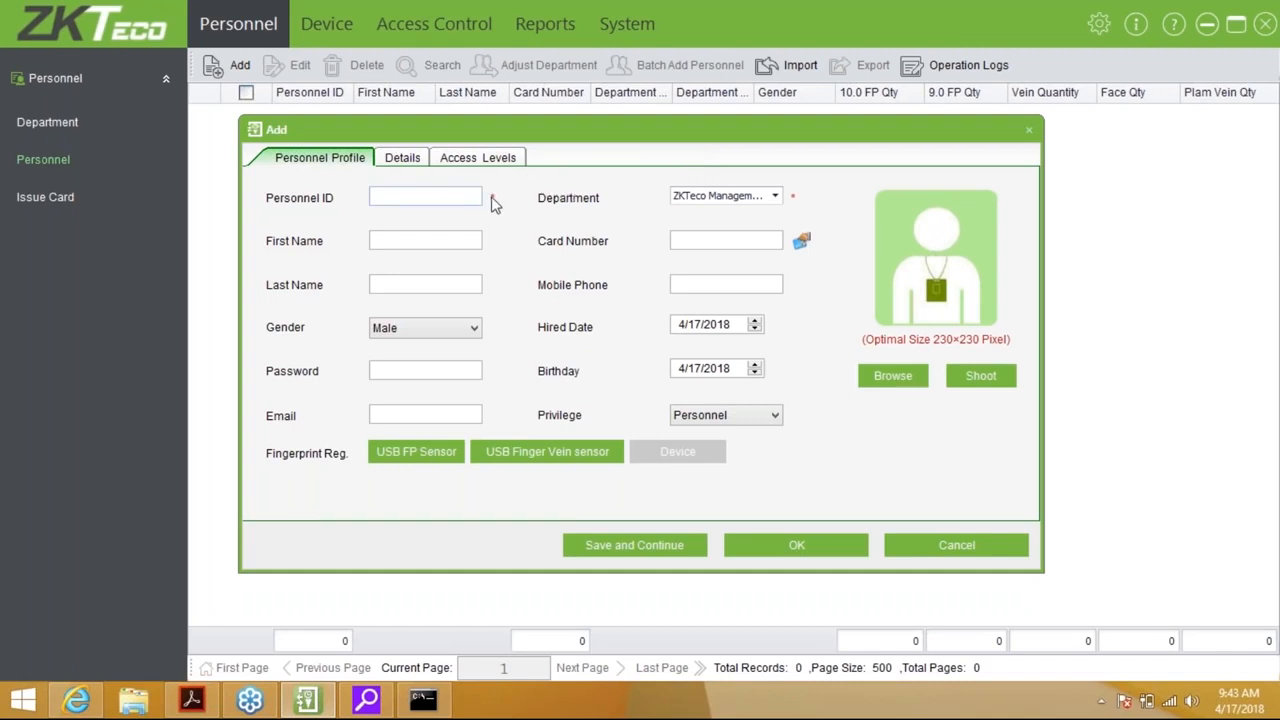
click(425, 196)
Give the new person Personnel ID 1 and assign them to the Training department
text(1)
key(Tab)
click(447, 198)
click(775, 196)
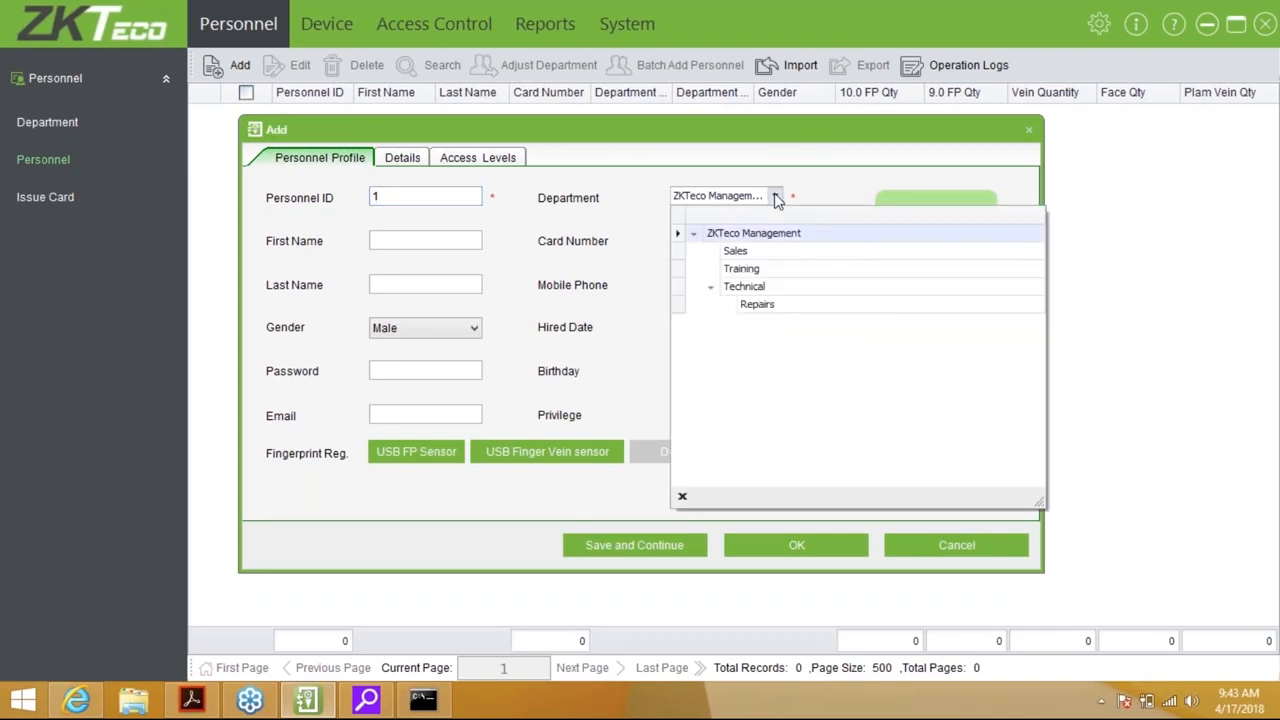
click(765, 270)
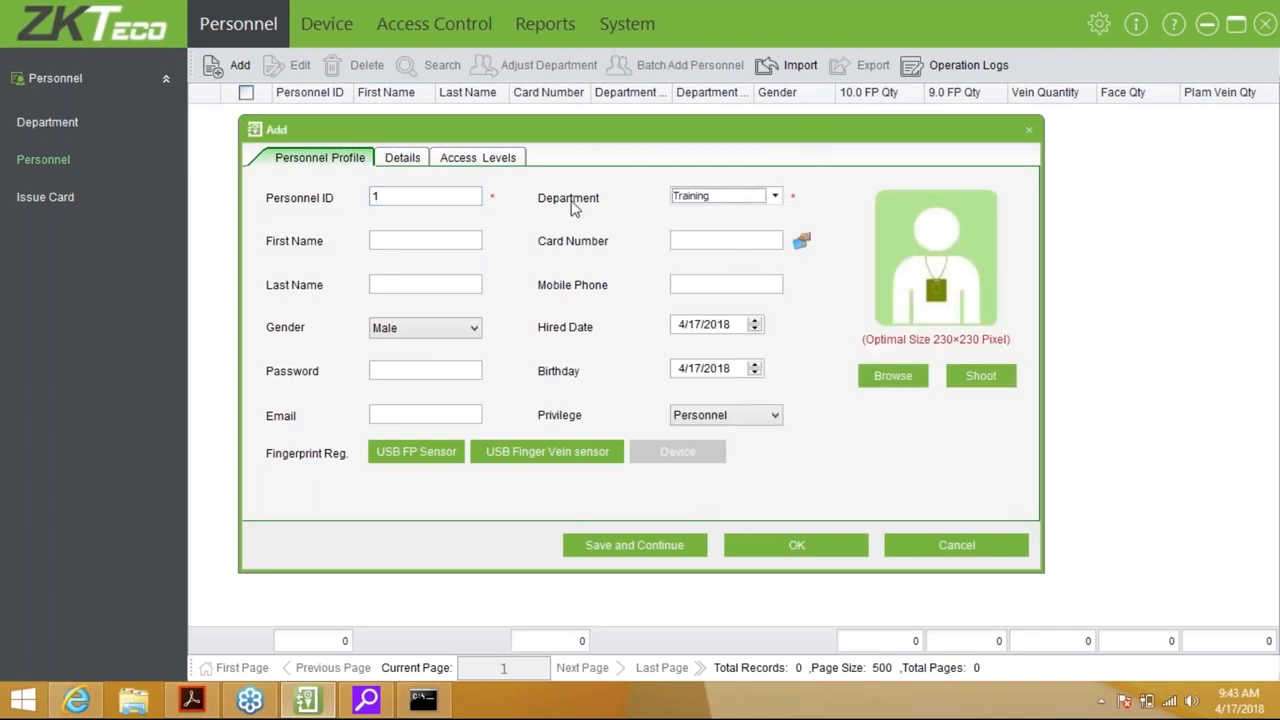
Enter the new person's first name and last name
click(440, 243)
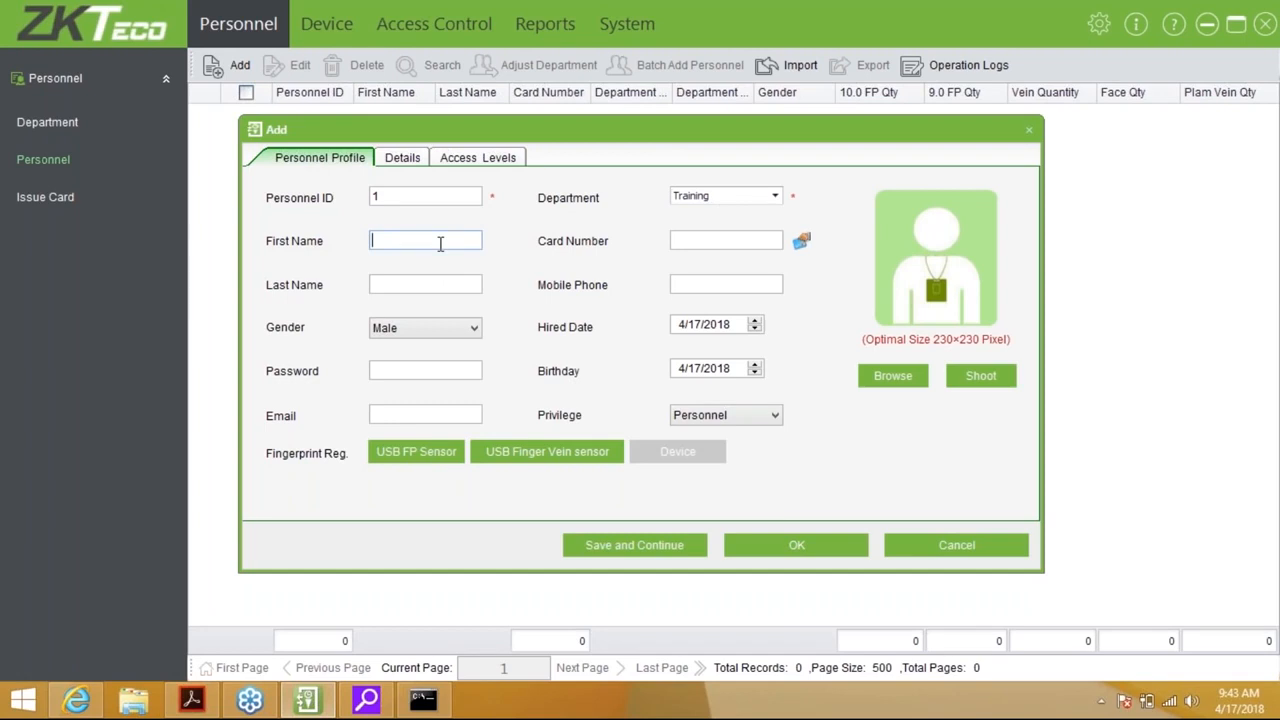
key(Tab)
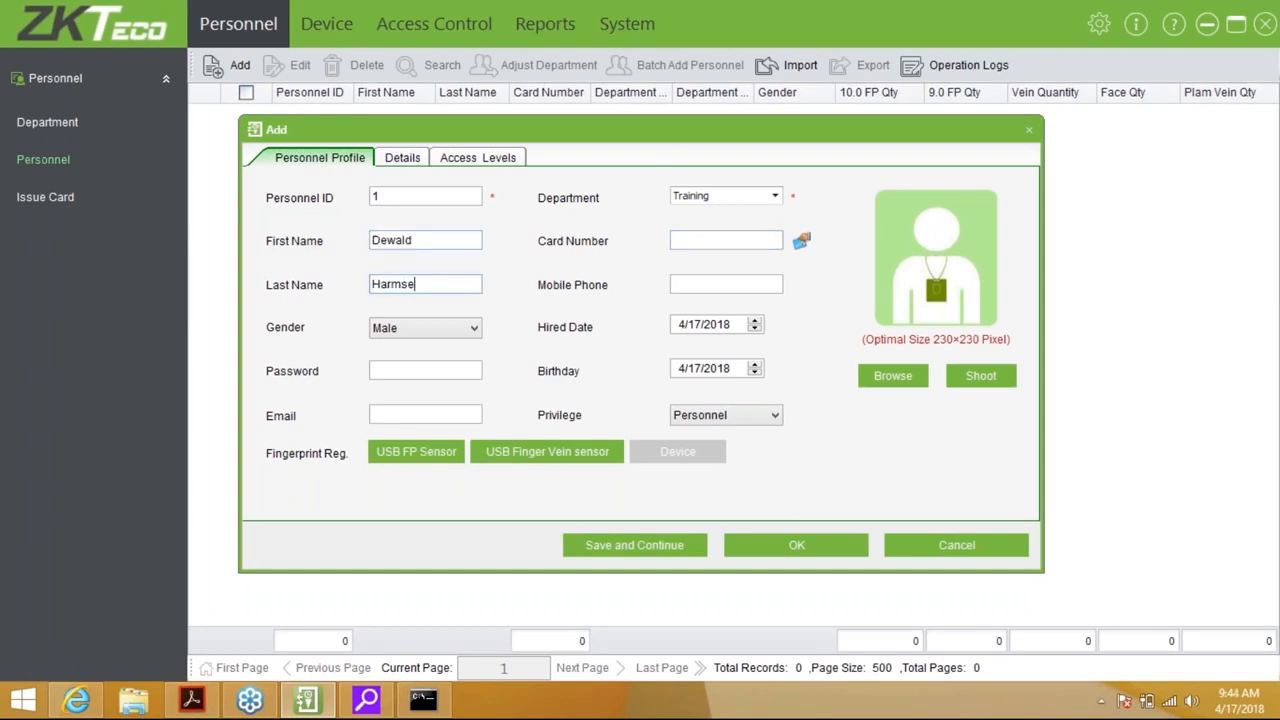
Read the person's card number through the Front door-1 reader
click(748, 242)
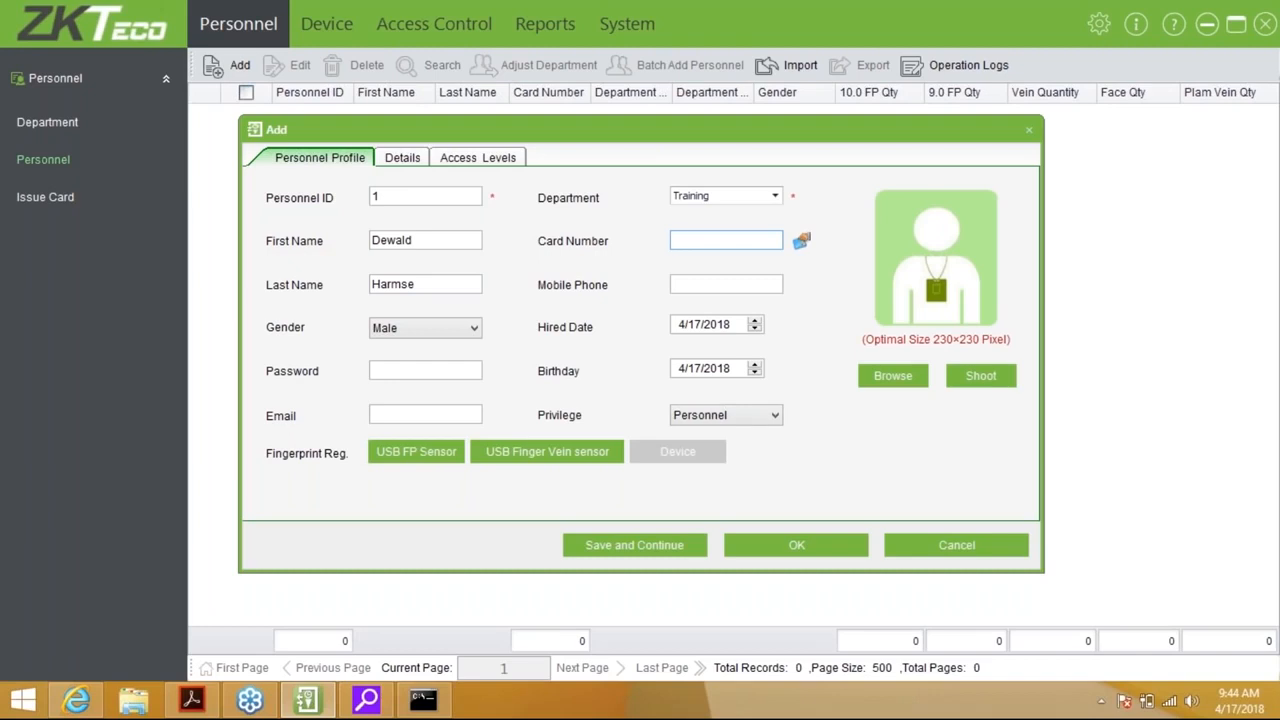
click(802, 243)
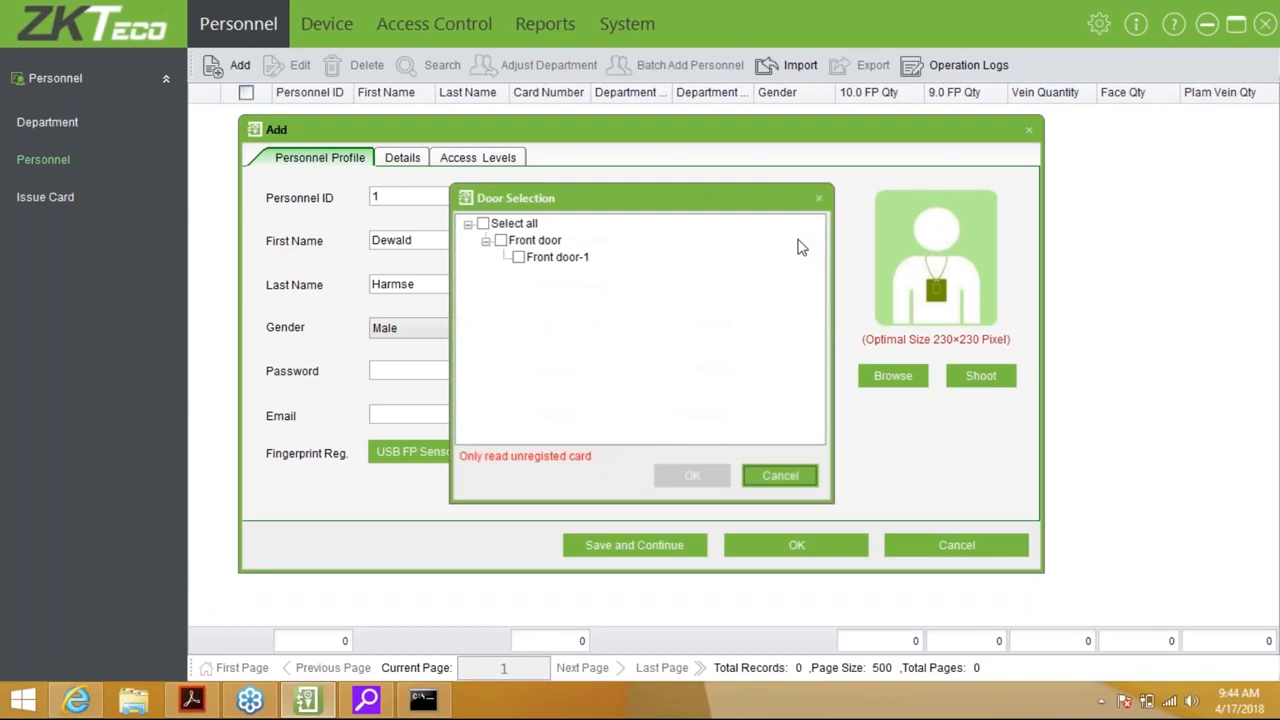
click(518, 257)
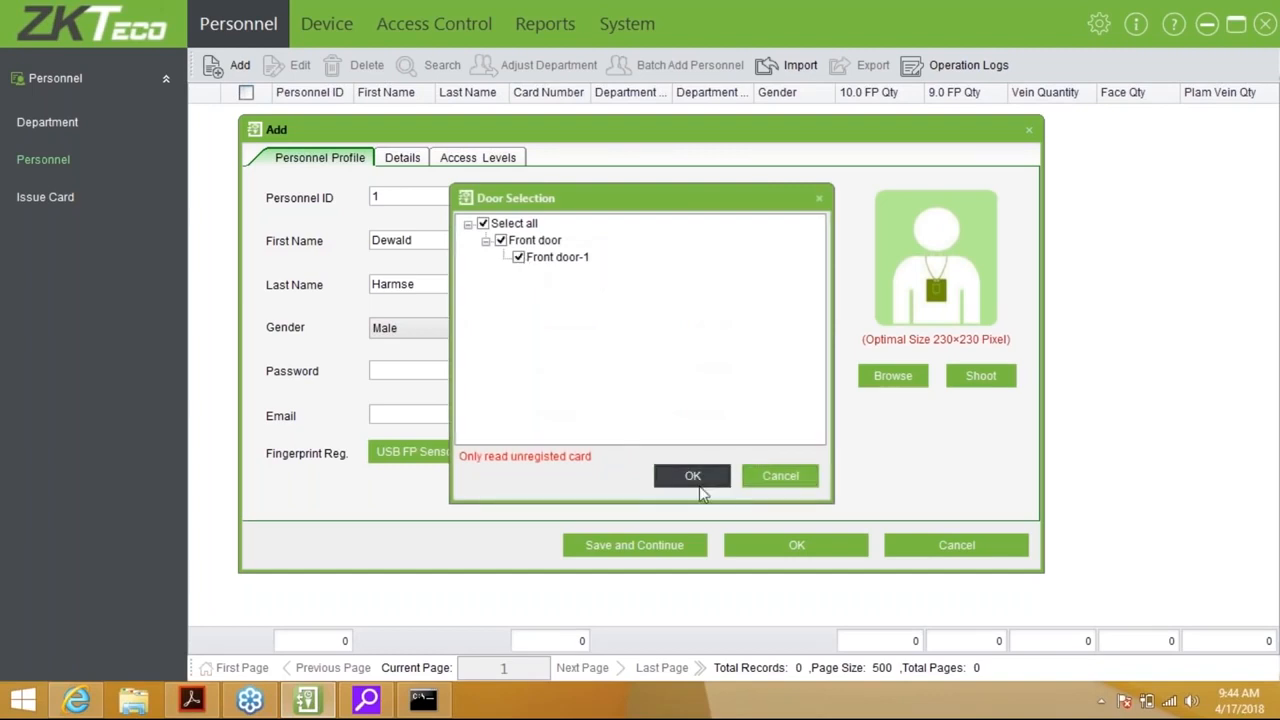
click(692, 476)
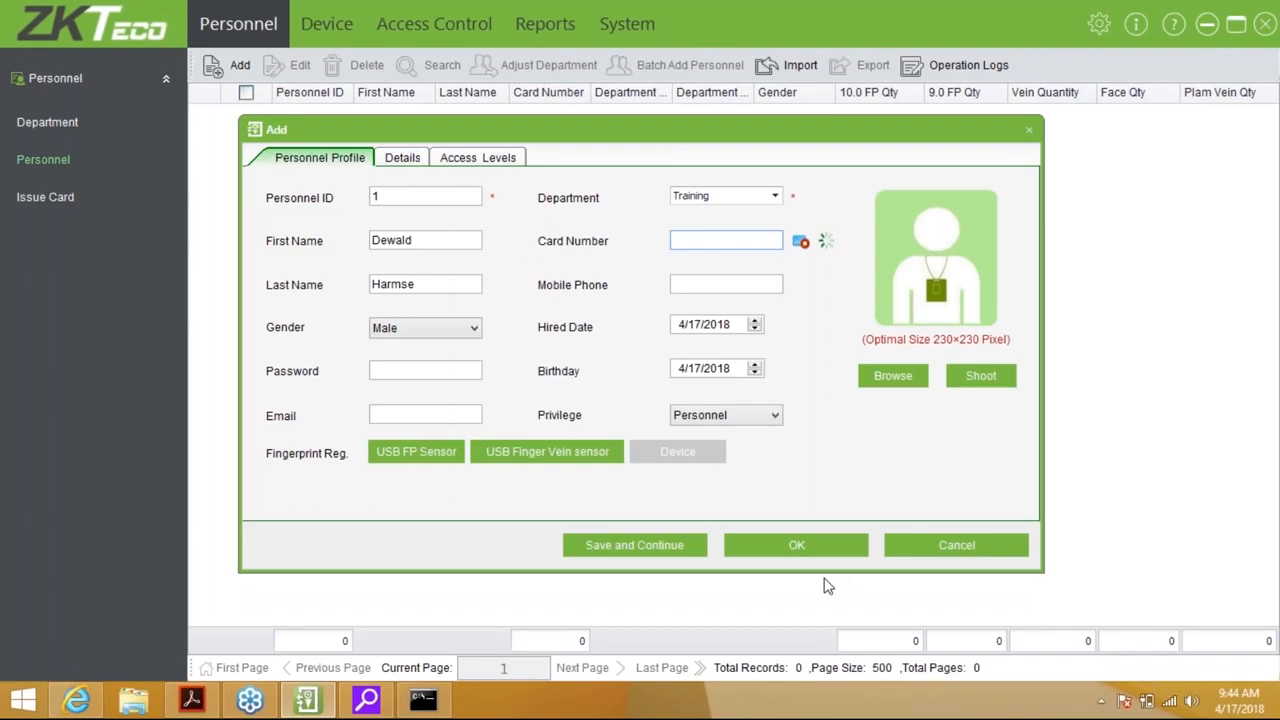
click(801, 241)
Check the hire and birth dates, leave the password empty, and show the Privilege options
click(678, 330)
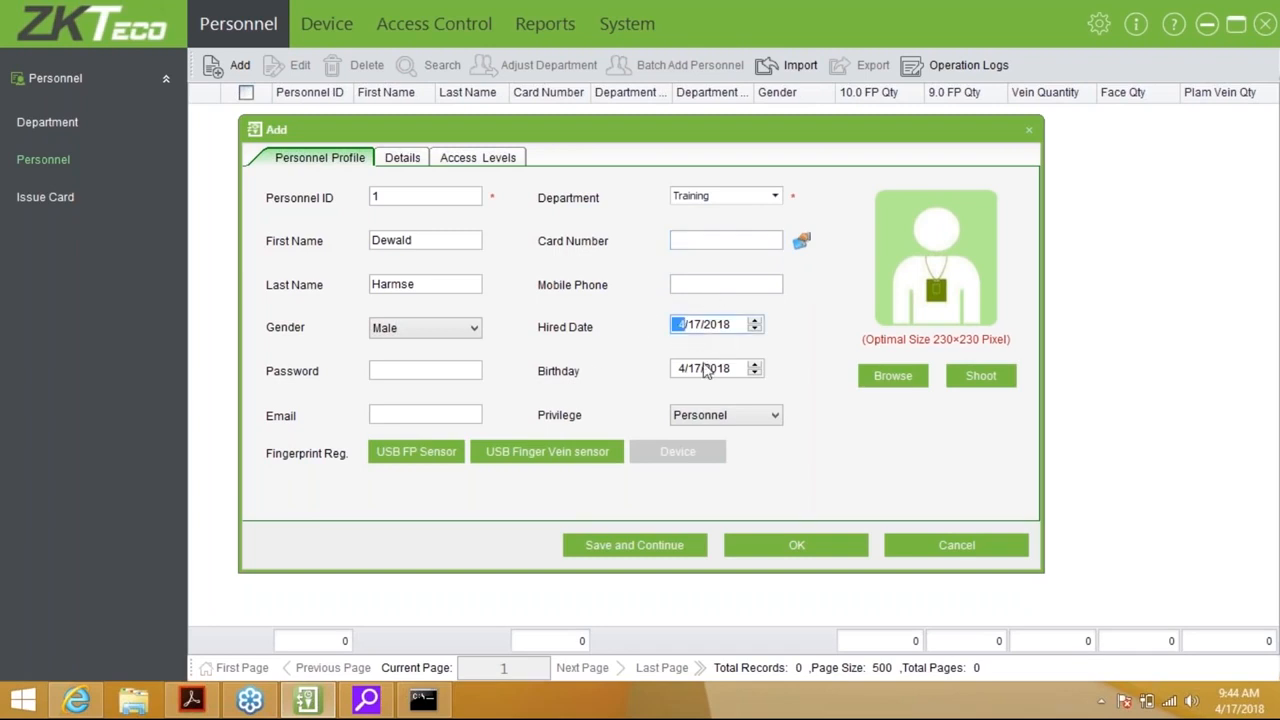
click(688, 369)
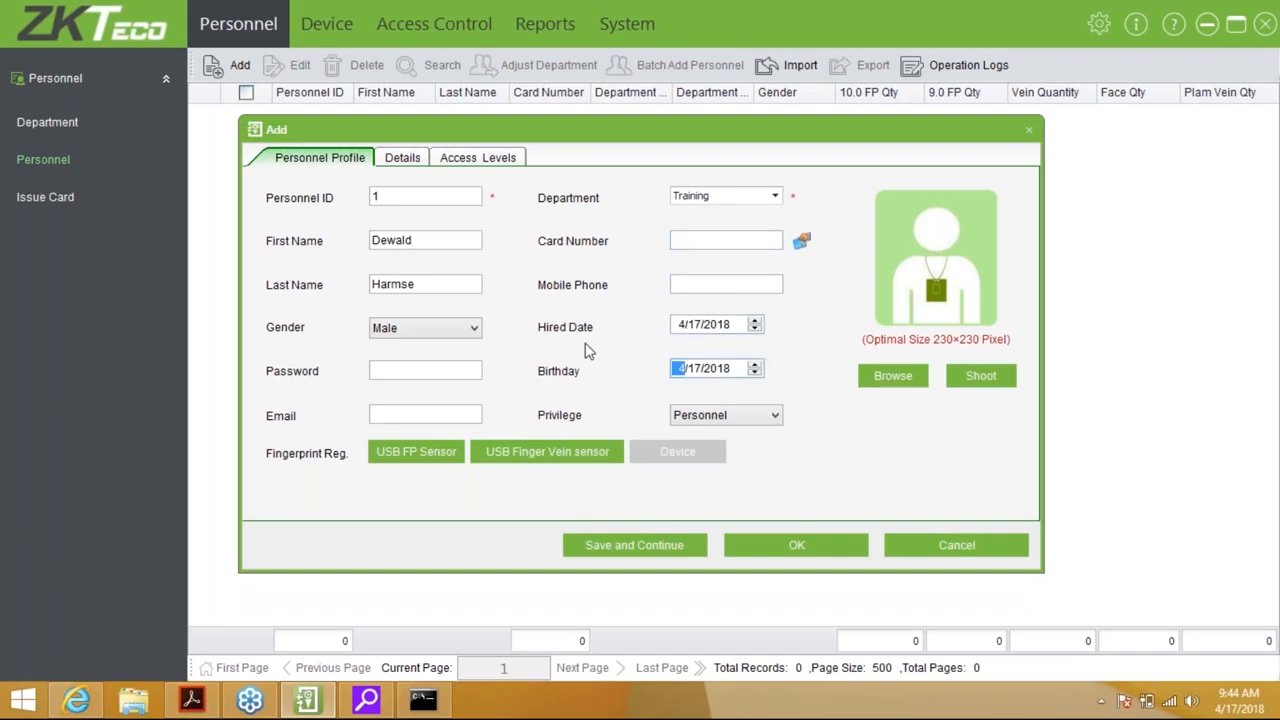
click(406, 368)
text(123456)
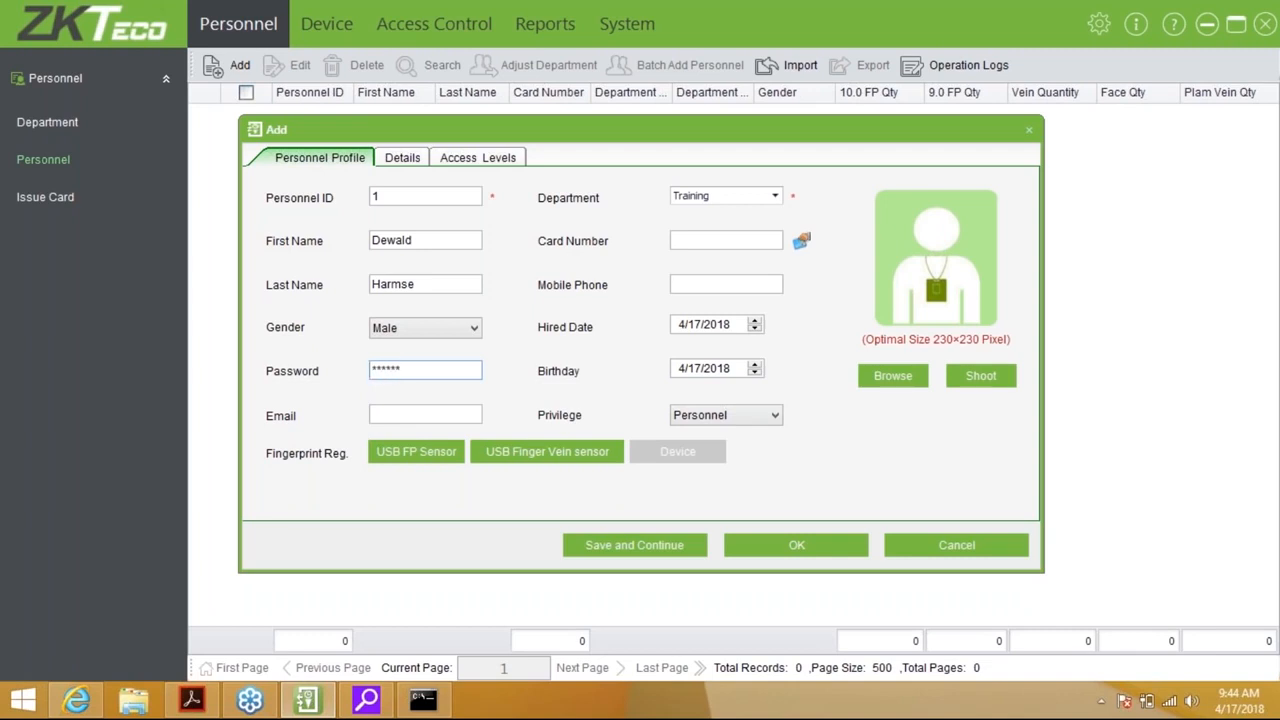
key(BackSpace)
key(BackSpace)
key(BackSpace)
key(BackSpace)
key(BackSpace)
key(BackSpace)
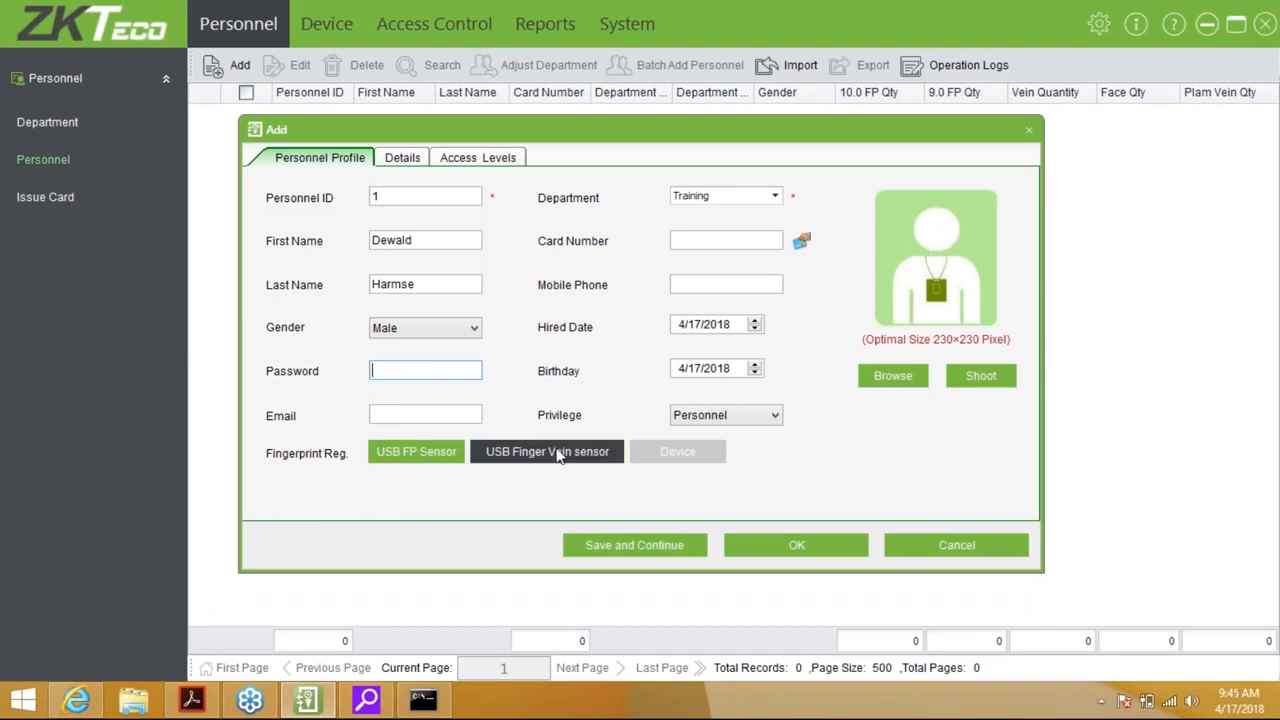
click(428, 417)
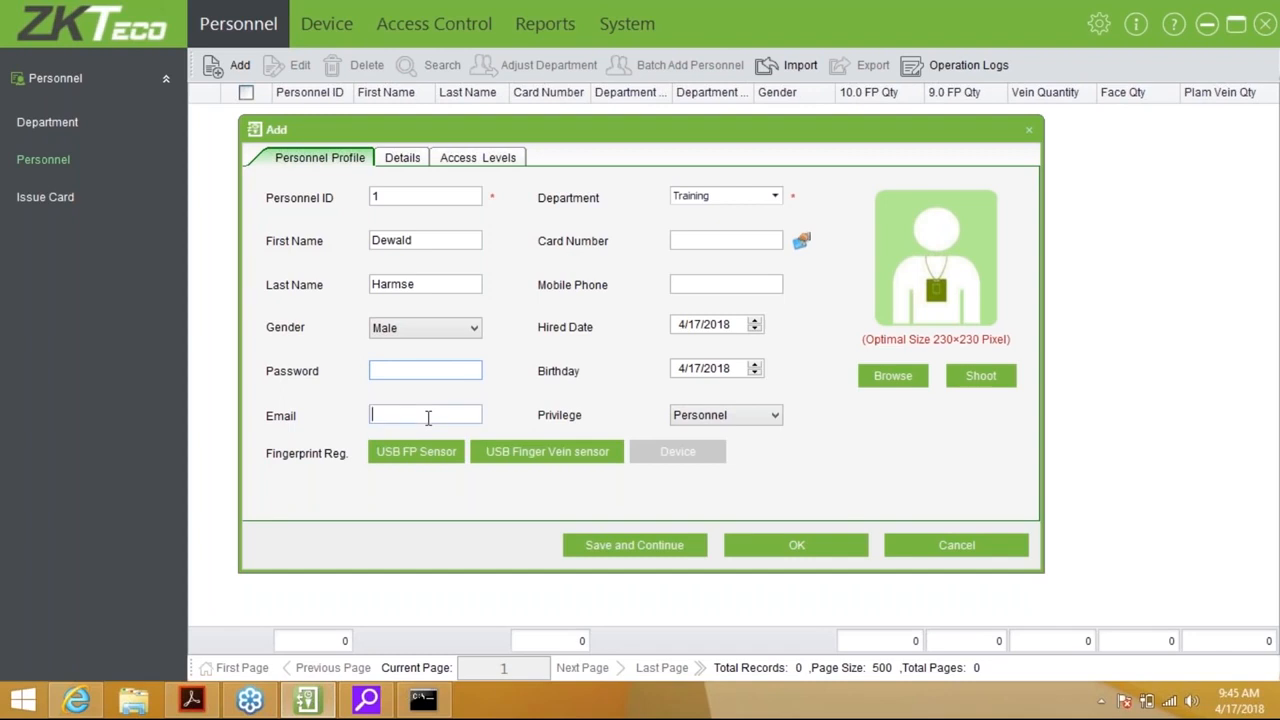
click(752, 416)
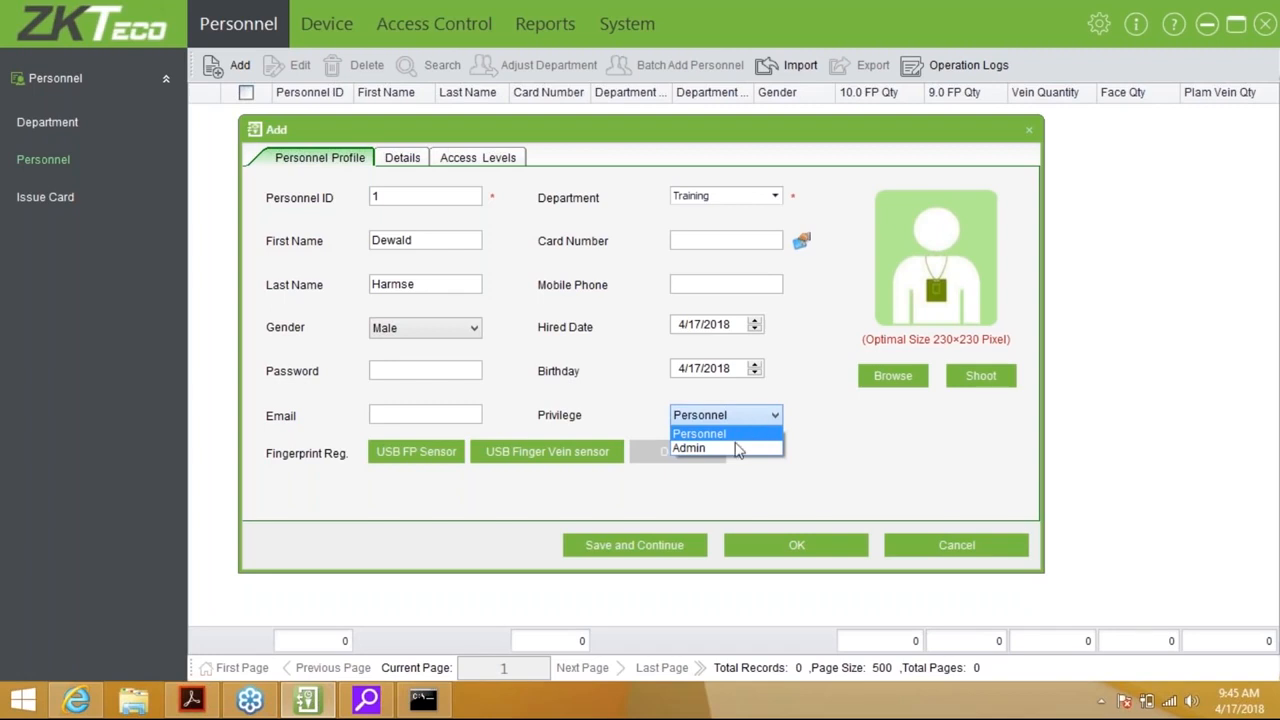
click(736, 448)
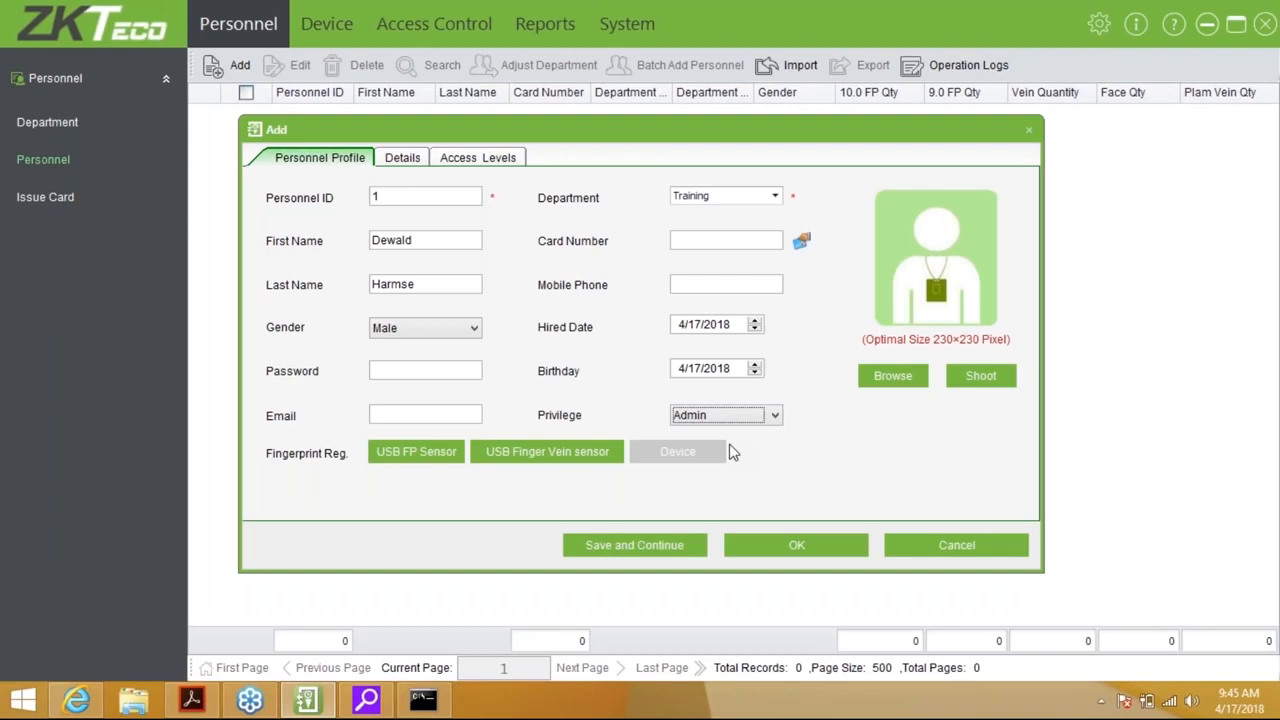
click(758, 419)
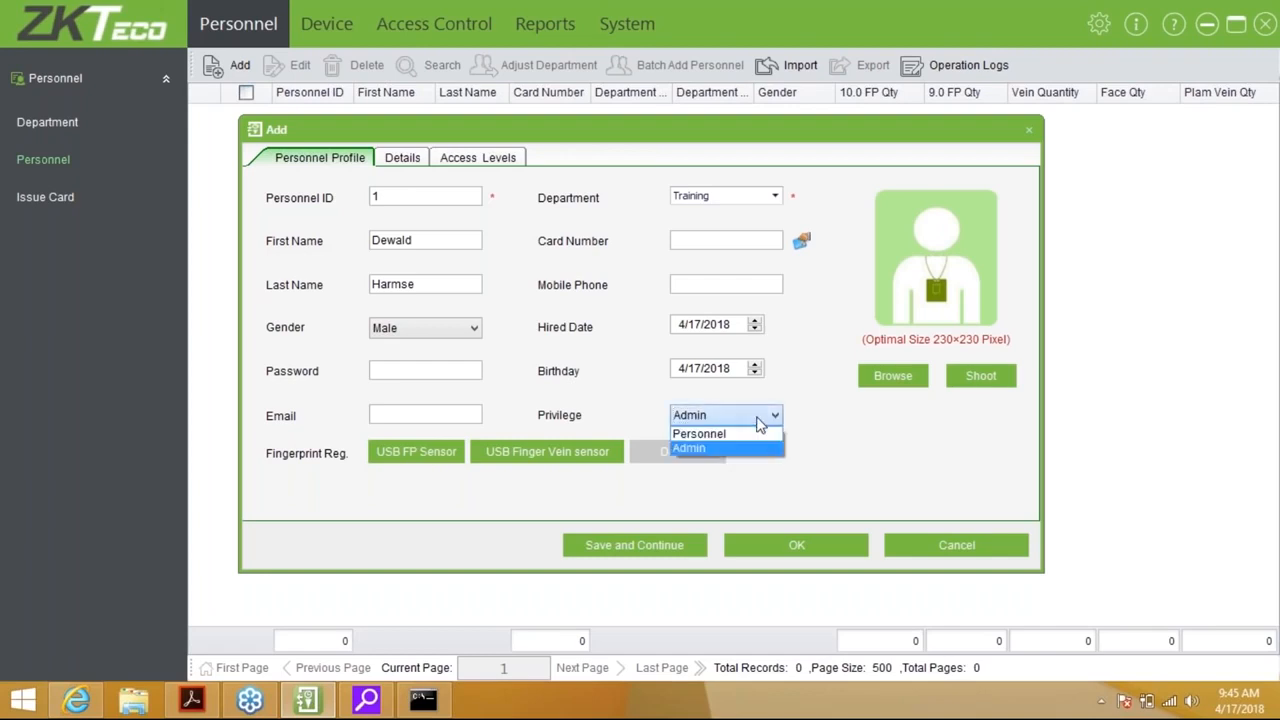
click(758, 433)
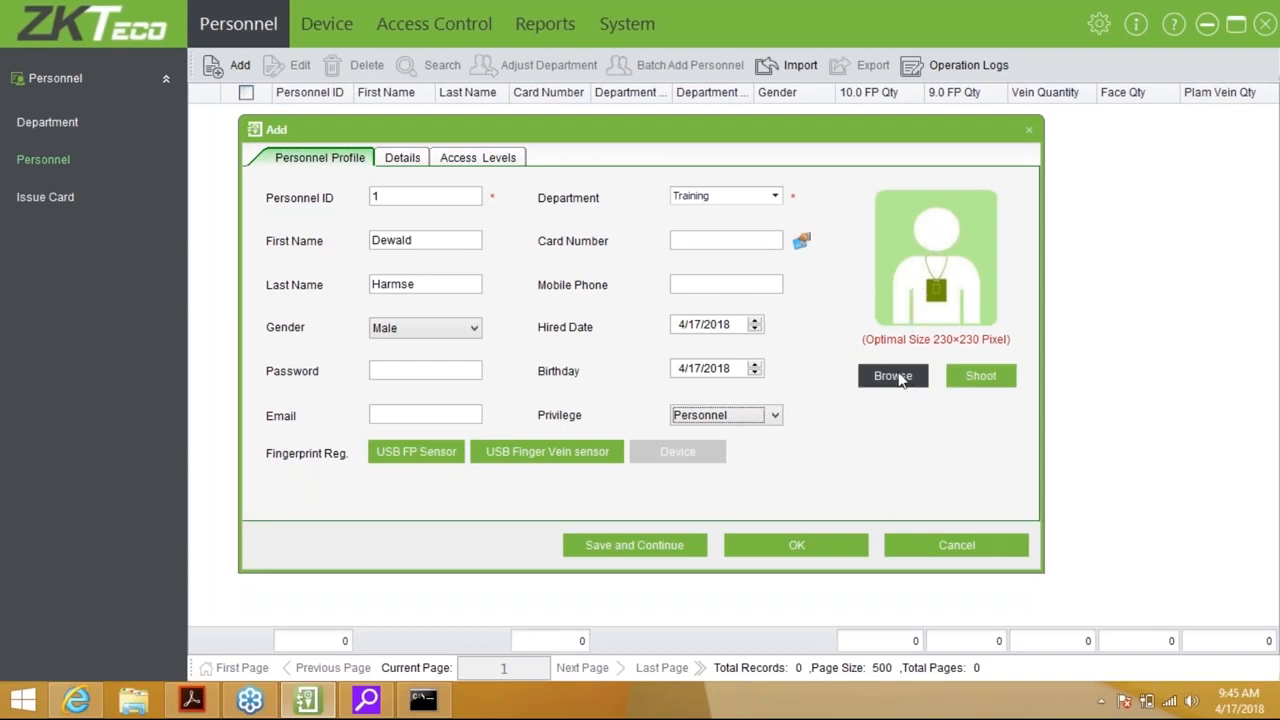
click(973, 383)
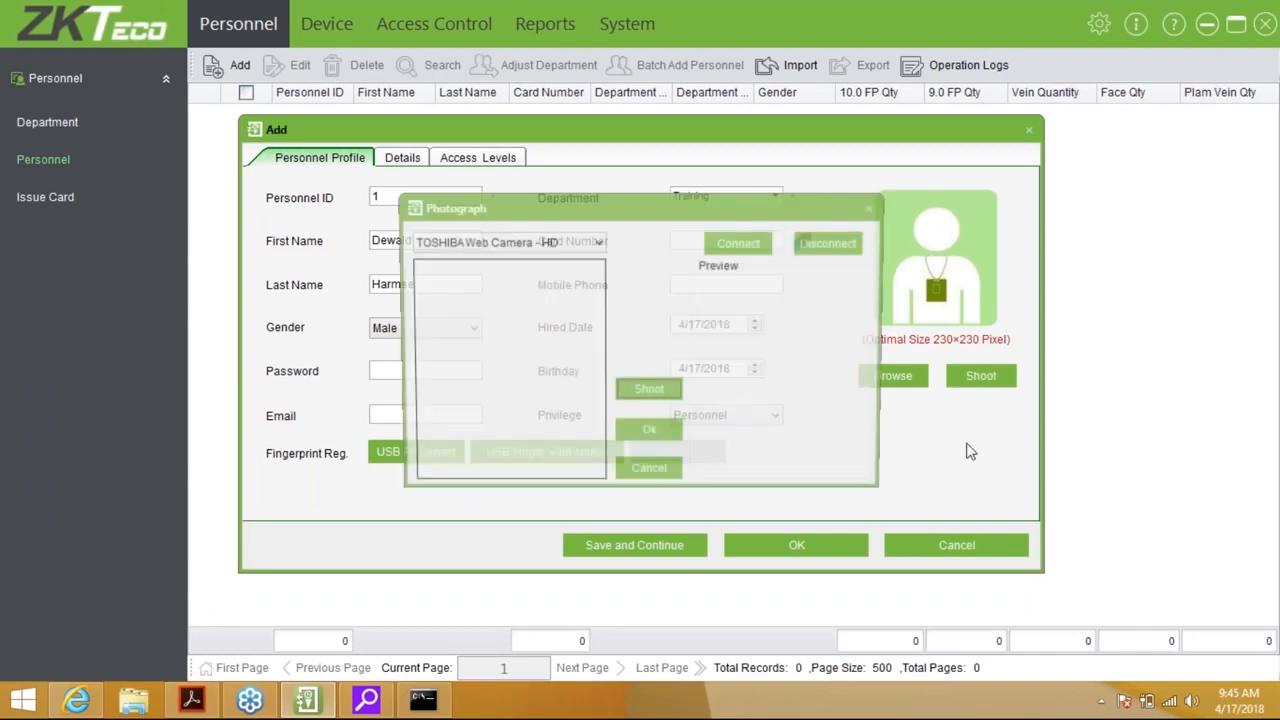
click(548, 242)
click(548, 244)
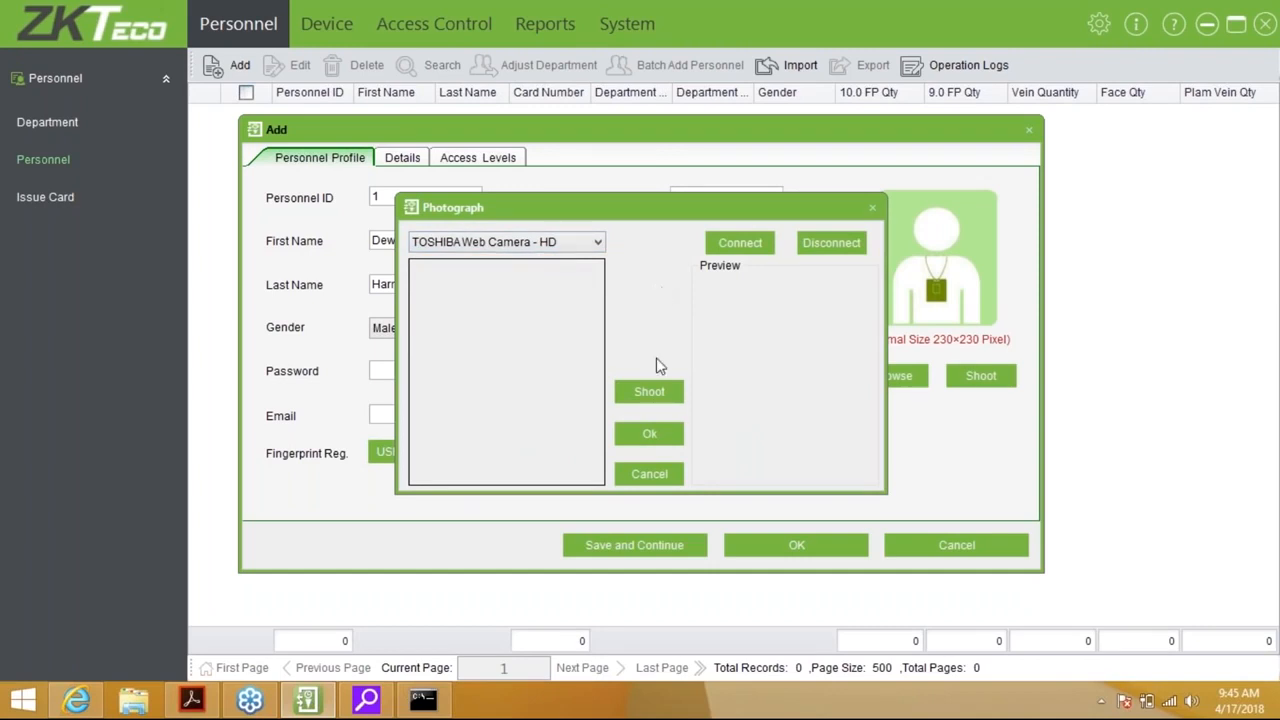
click(649, 474)
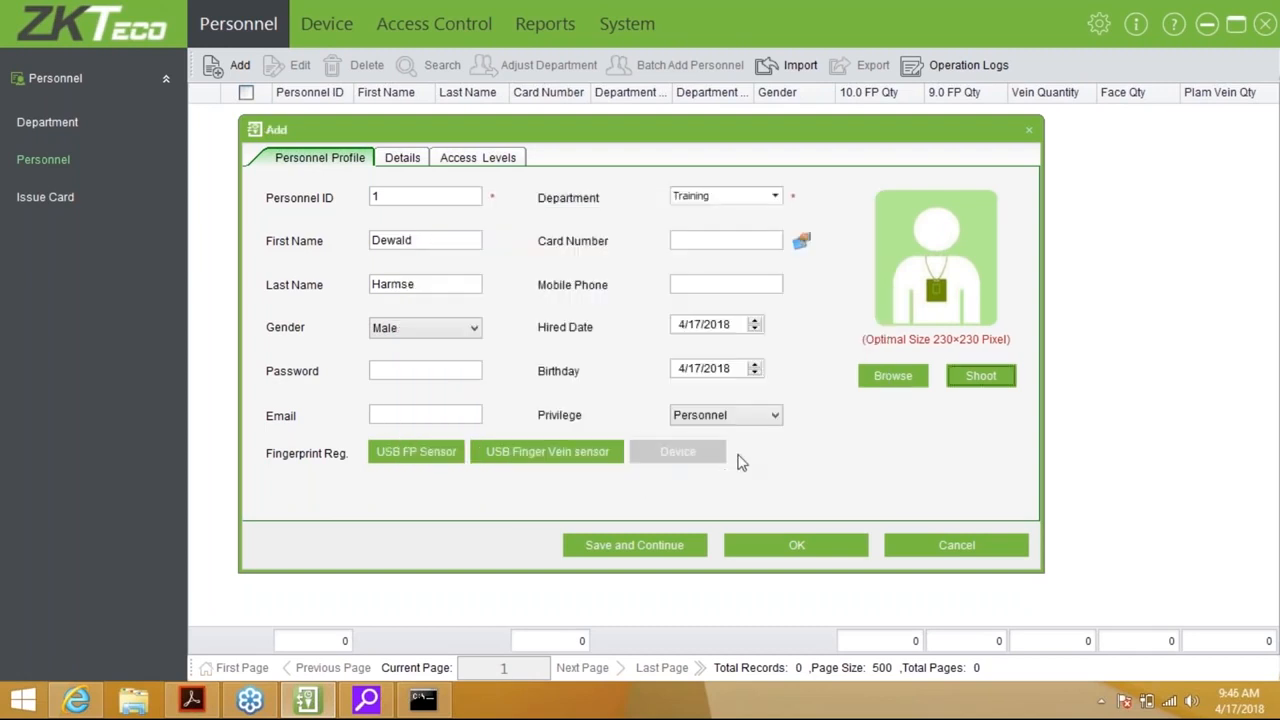
click(893, 375)
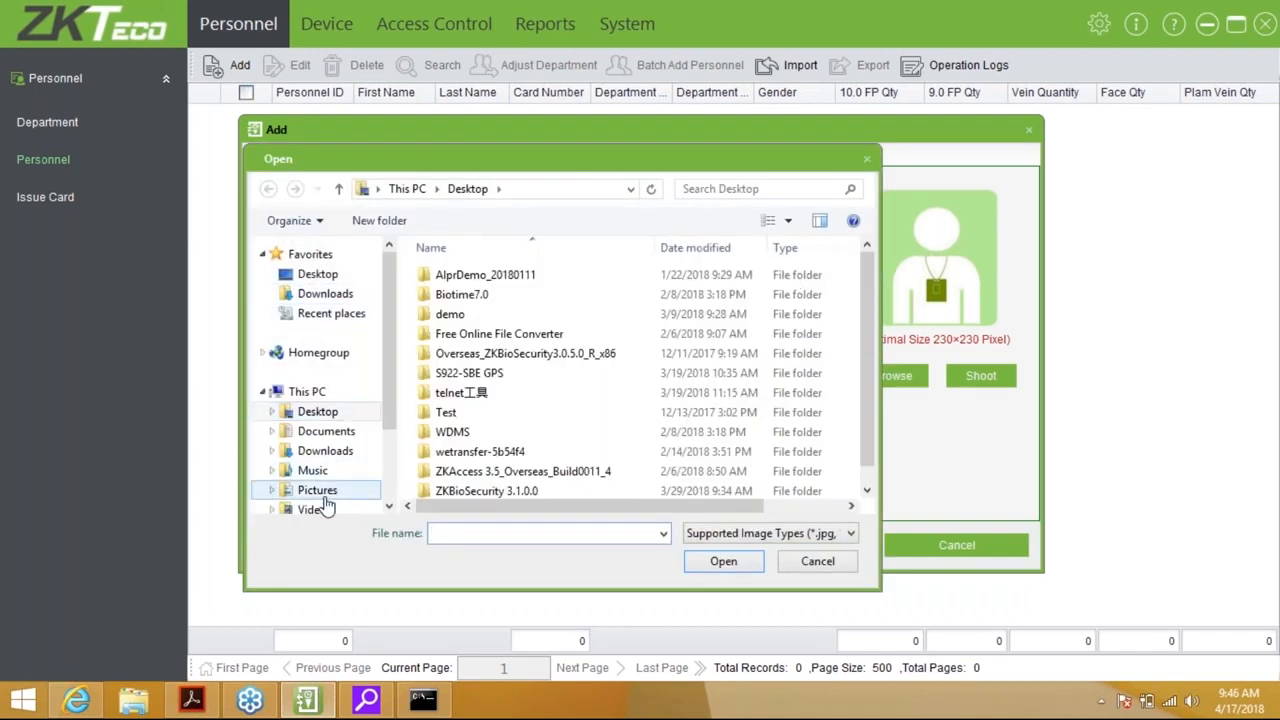
click(318, 490)
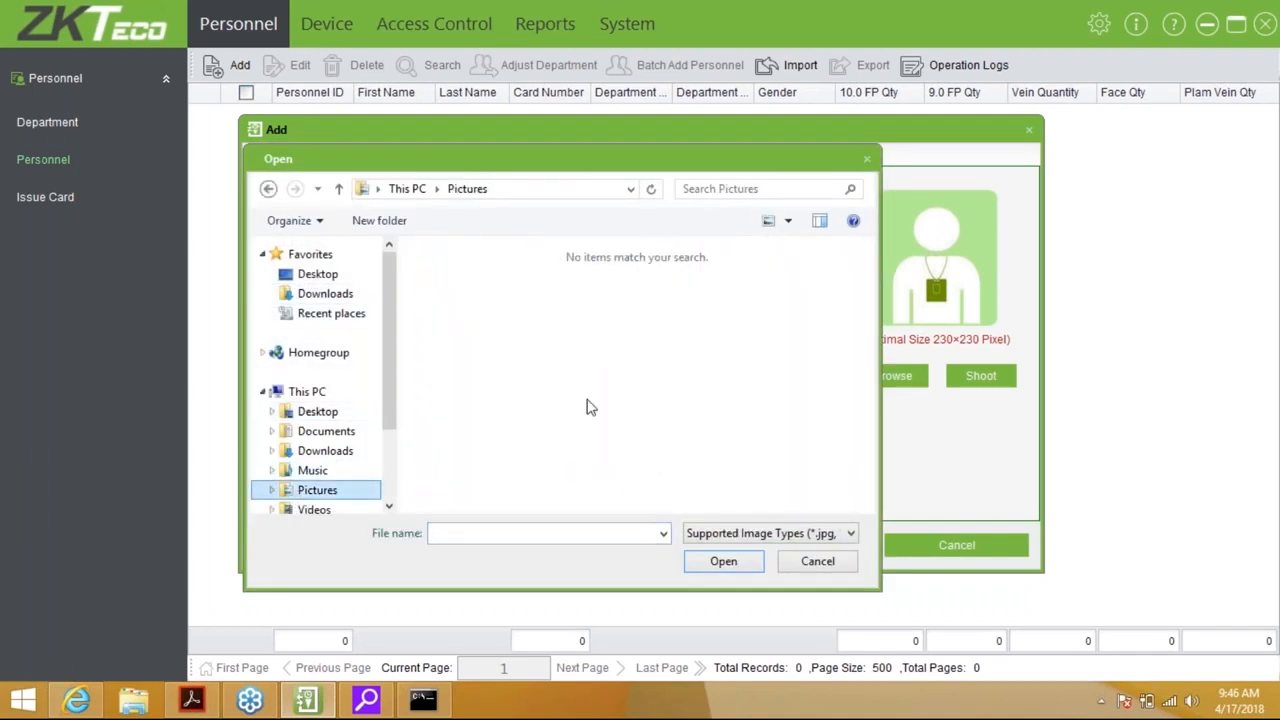
click(836, 562)
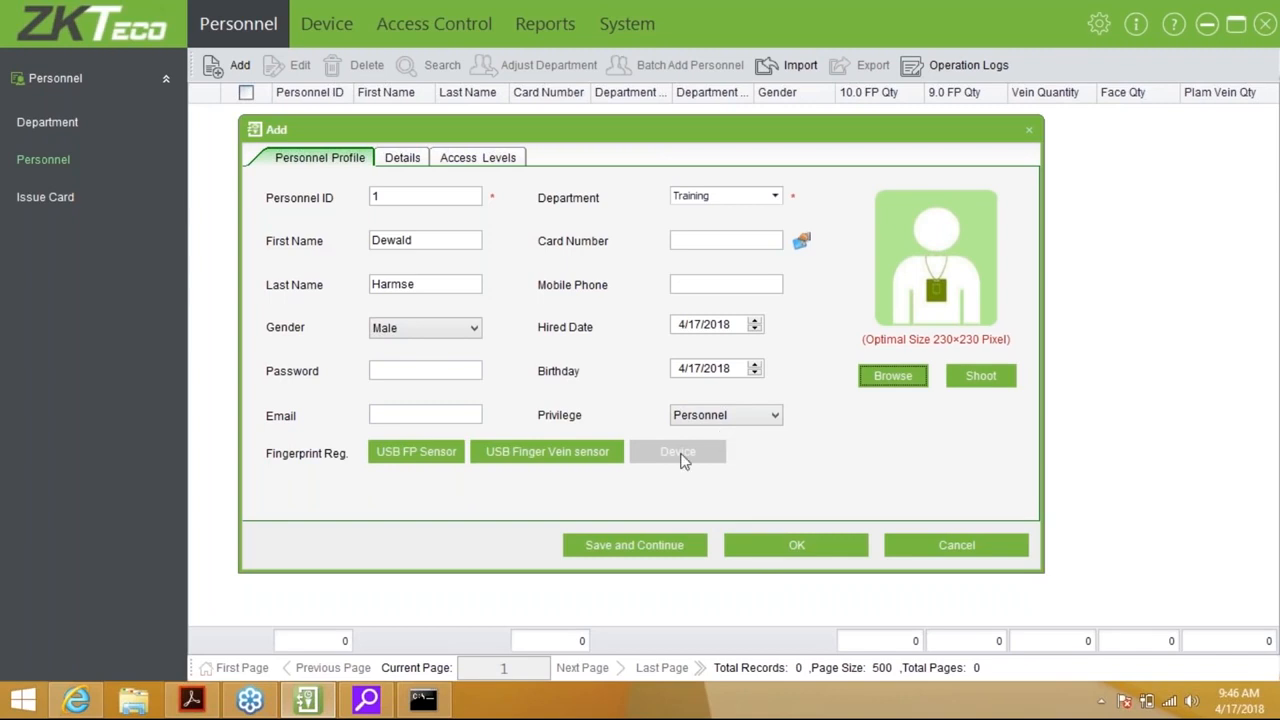
Enroll the right index fingerprint and a duress-flagged right middle fingerprint via the USB FP Sensor
click(460, 452)
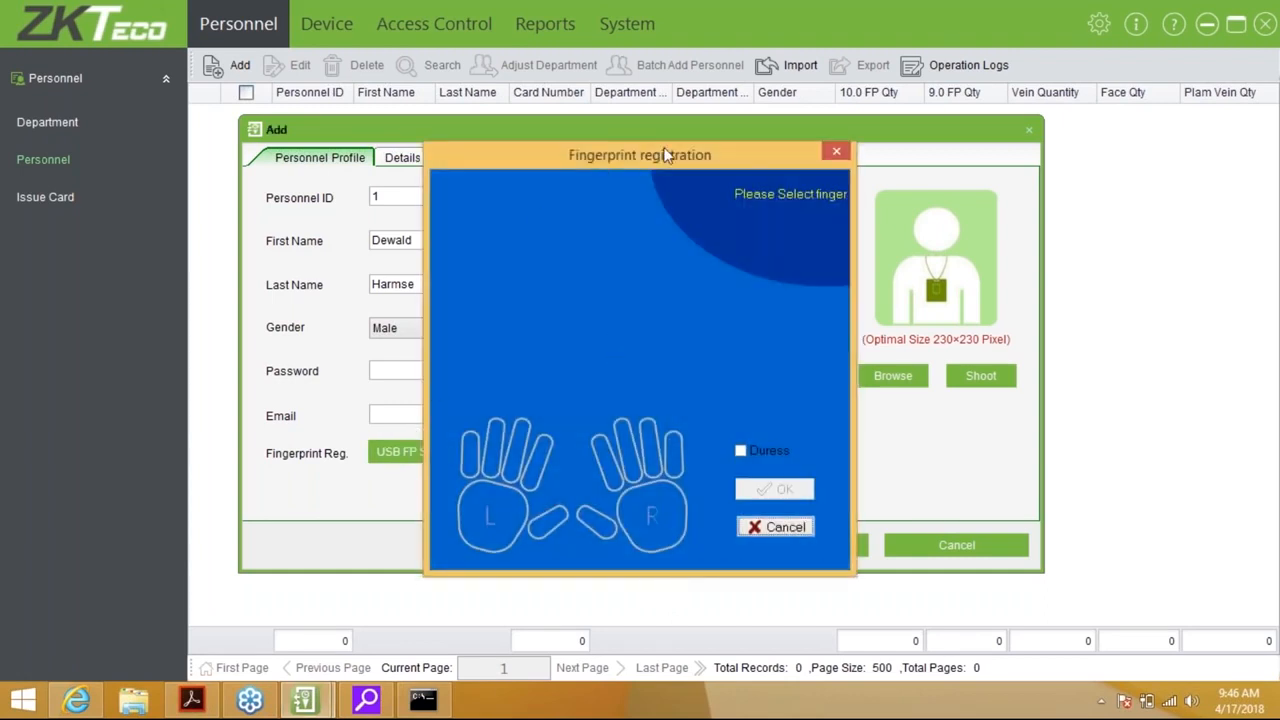
drag(672, 152, 739, 151)
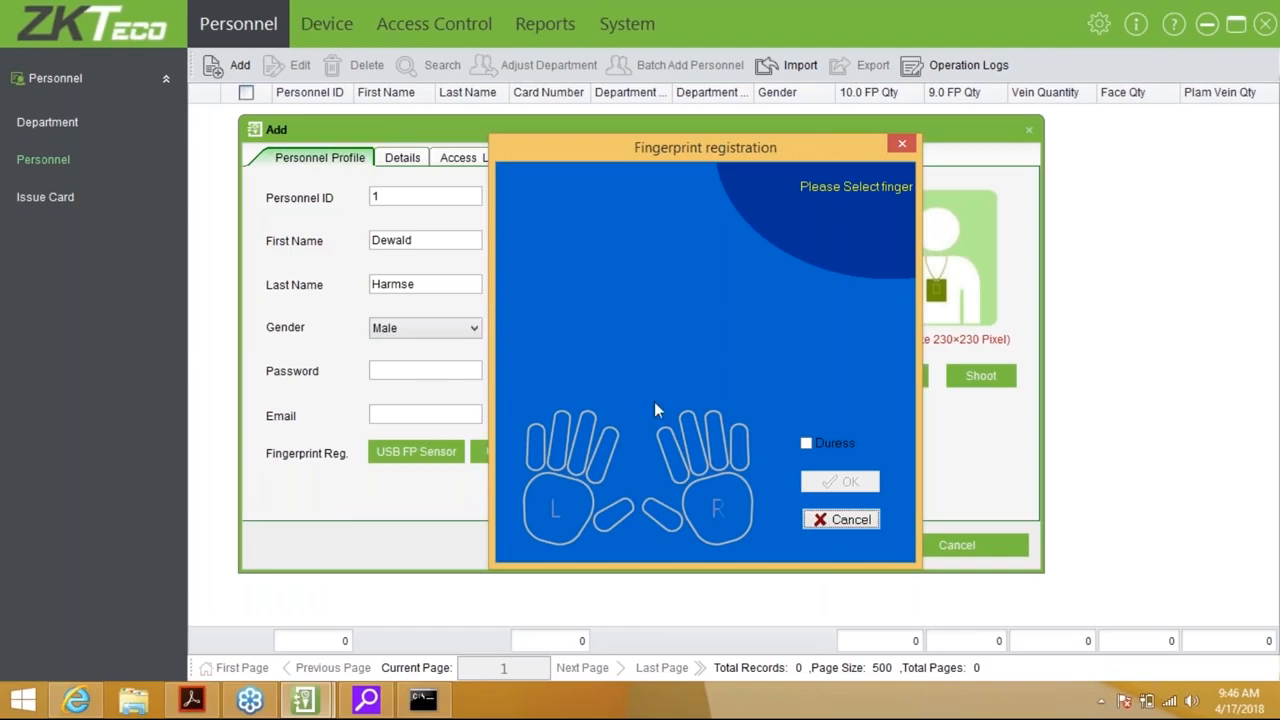
click(670, 452)
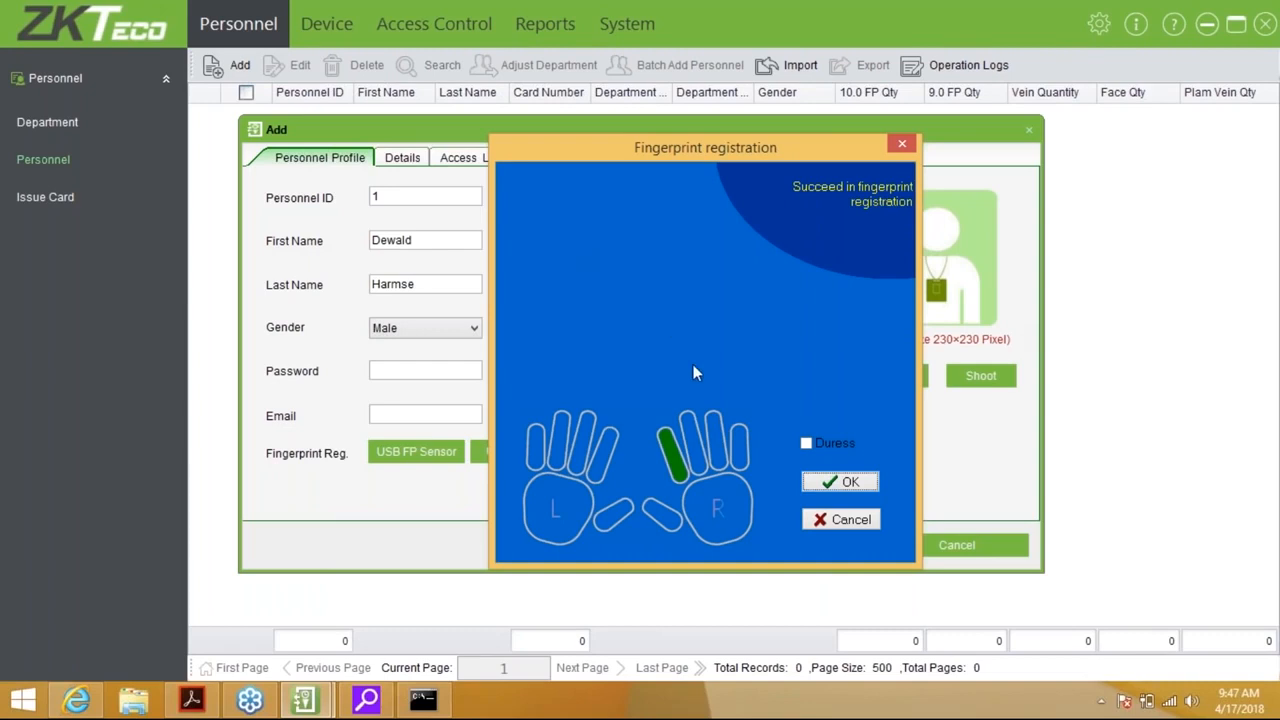
click(806, 443)
click(703, 428)
click(848, 481)
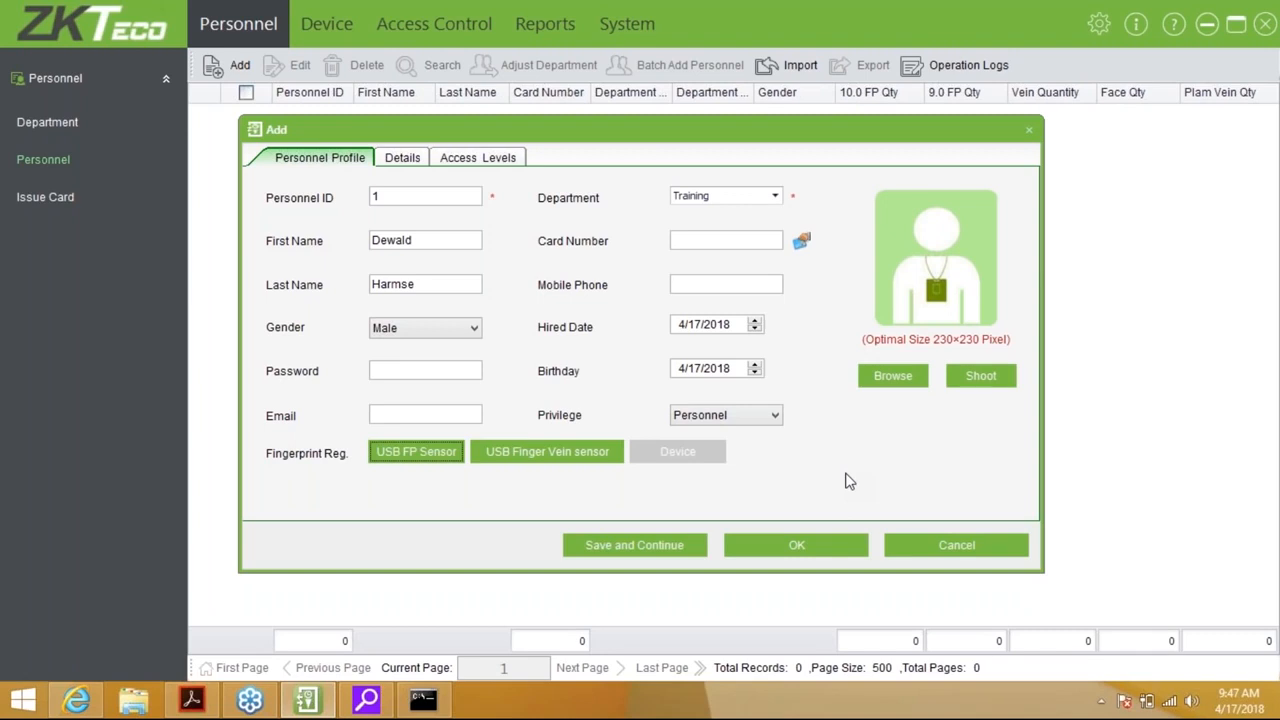
On the Details tab, step through Education, Political Status, Office Telephone, Postal Code and Job Title
click(419, 160)
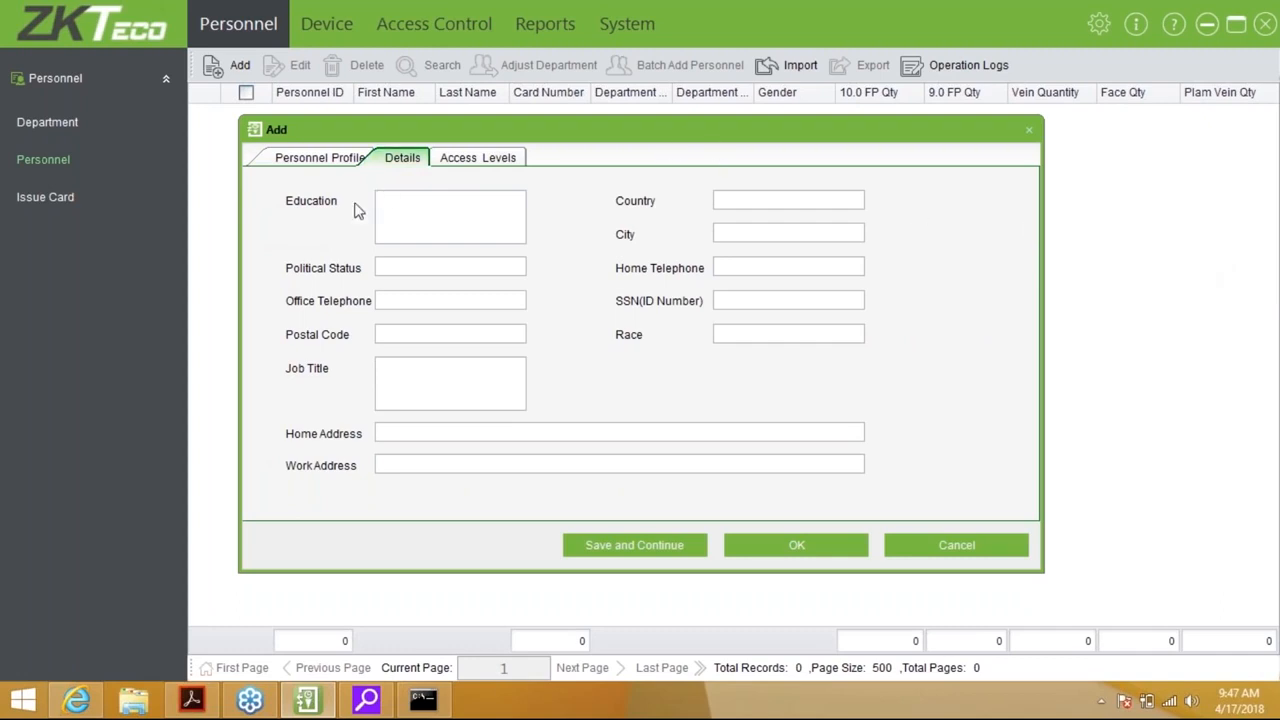
click(420, 206)
click(414, 268)
click(411, 296)
click(412, 334)
click(404, 368)
Enter an ID number in the SSN field, correct it, then clear it again
click(715, 306)
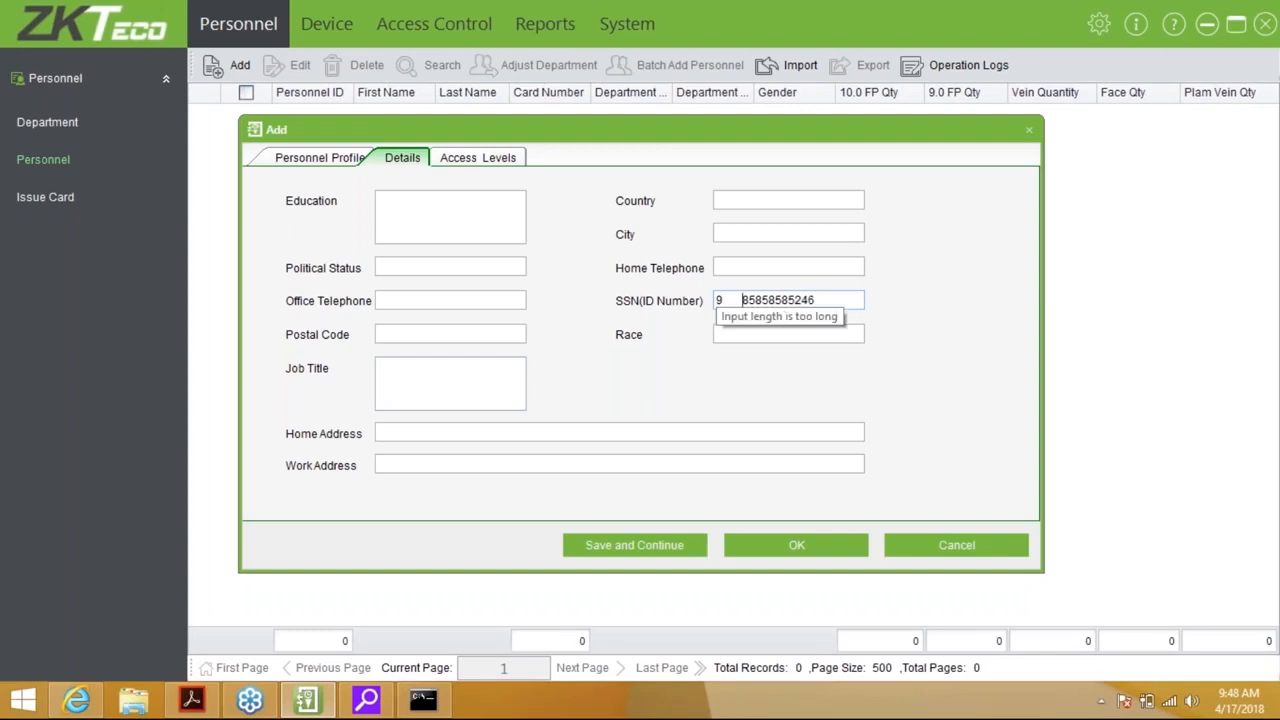
text(8)
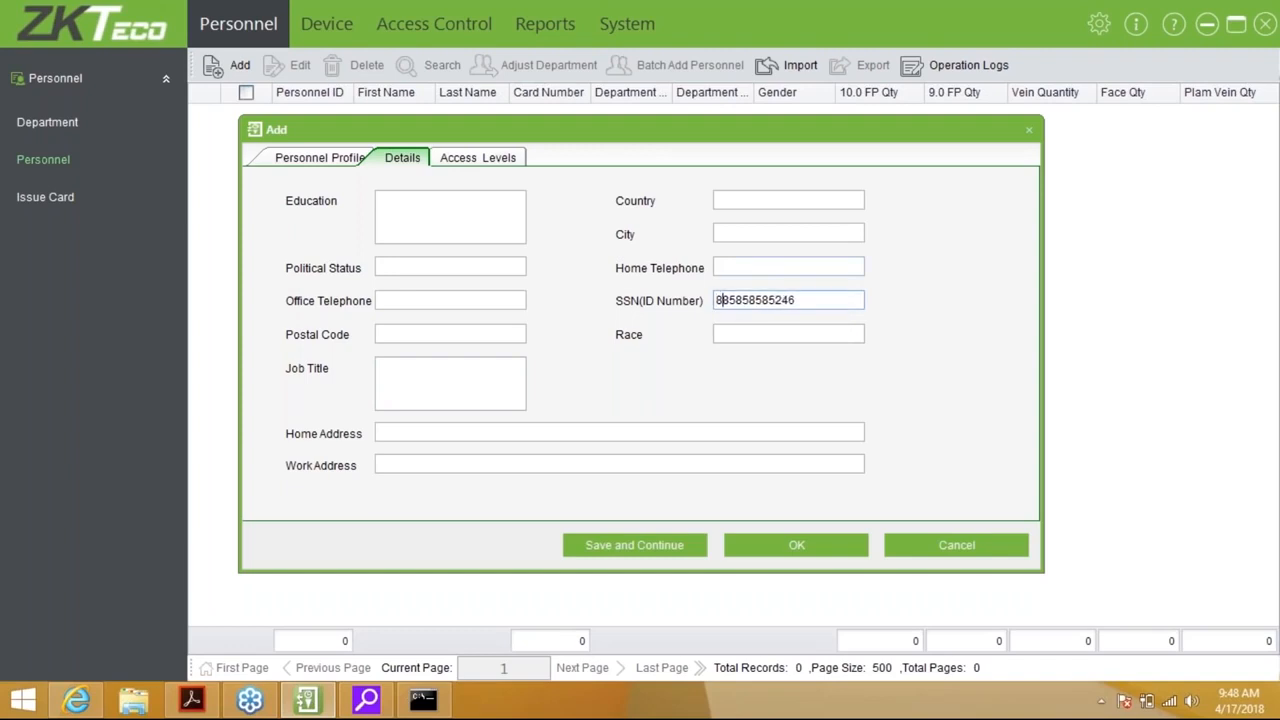
key(BackSpace)
drag(826, 298, 640, 305)
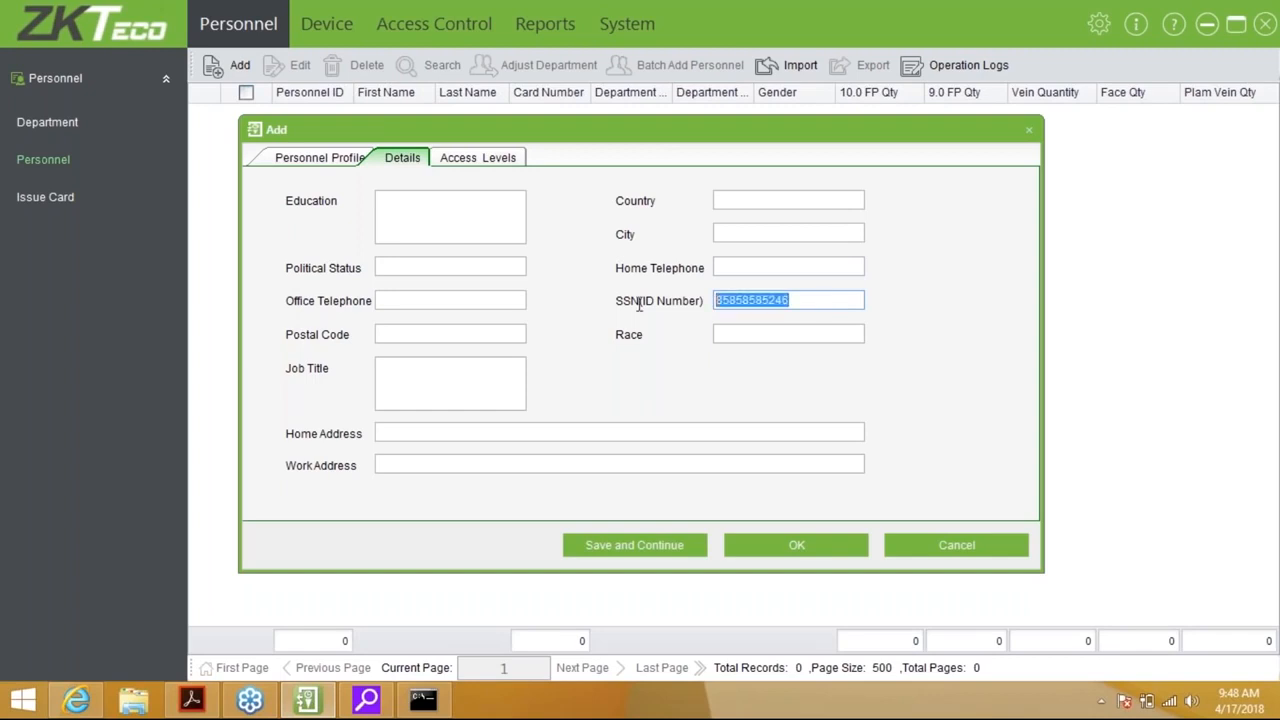
key(BackSpace)
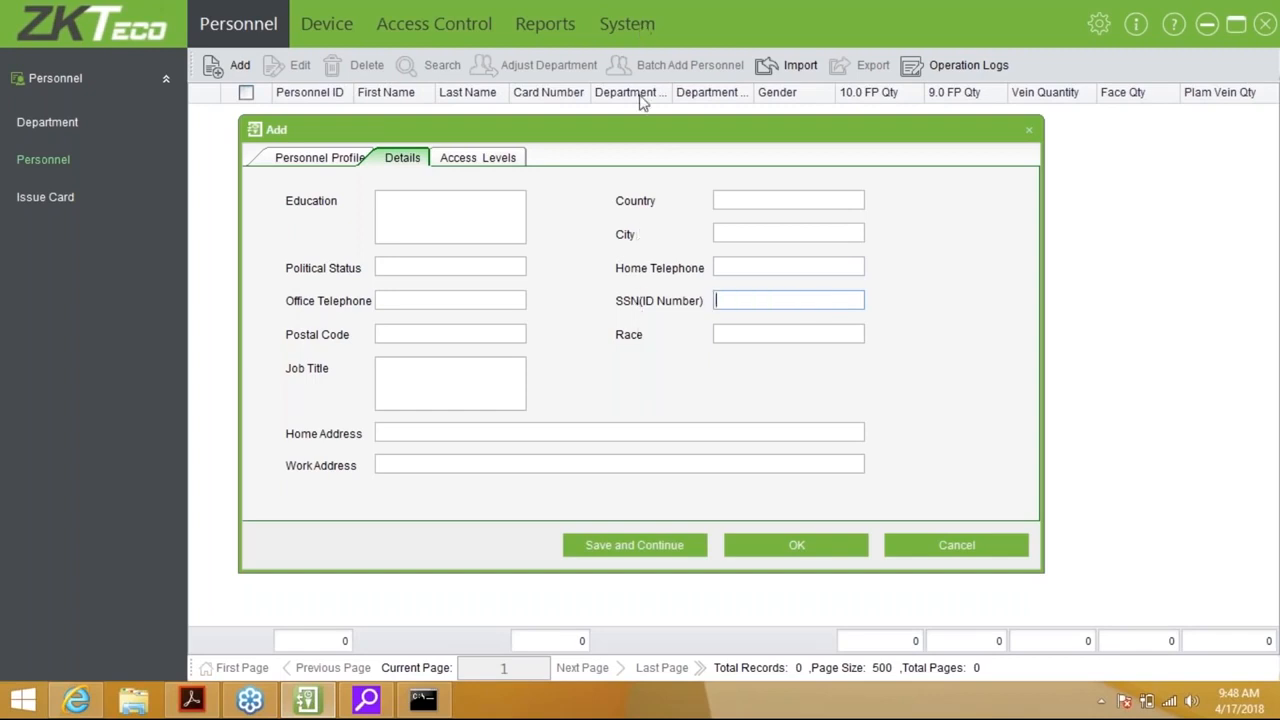
View the Access Levels tab, cancel the unsaved person, and start a fresh Add personnel form
click(497, 160)
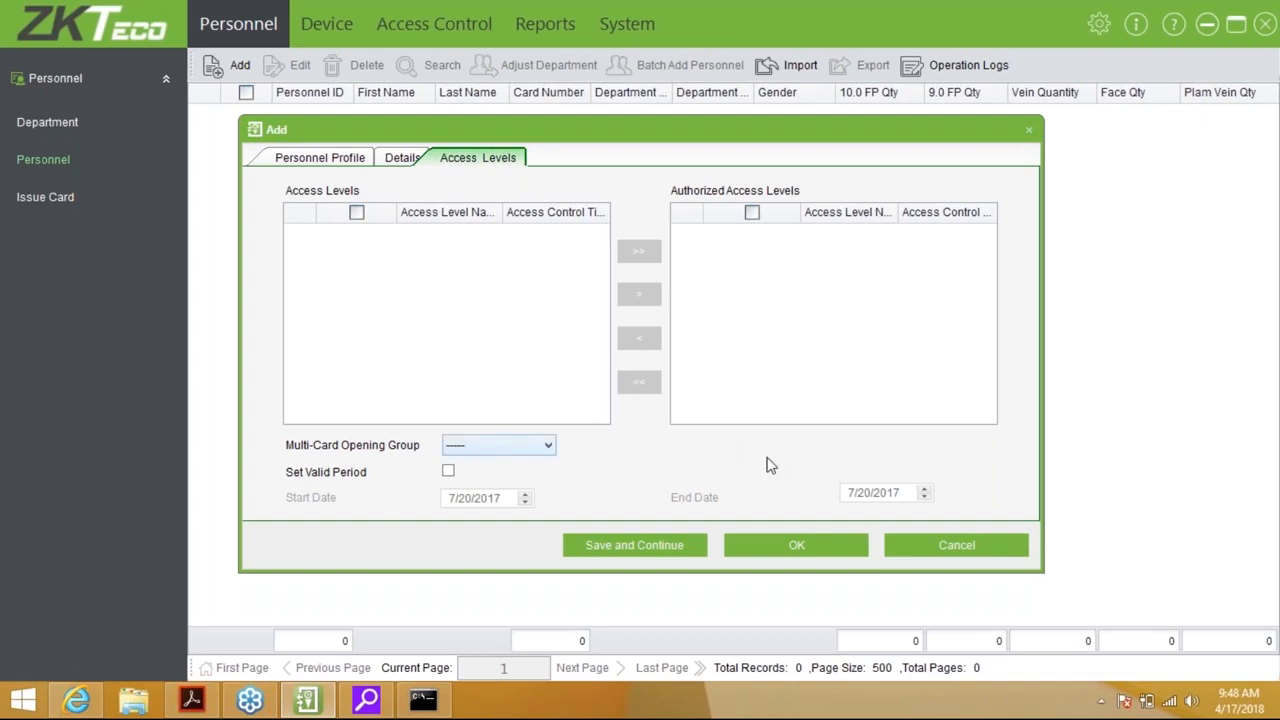
click(949, 558)
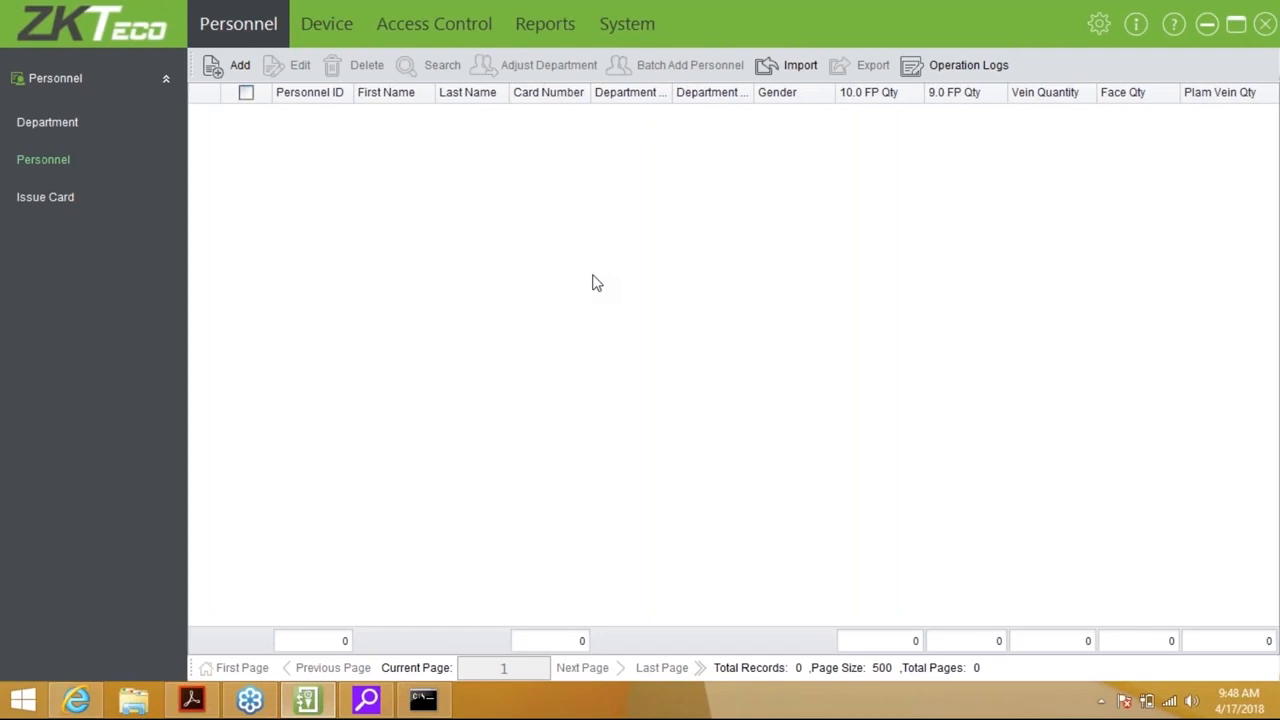
click(241, 68)
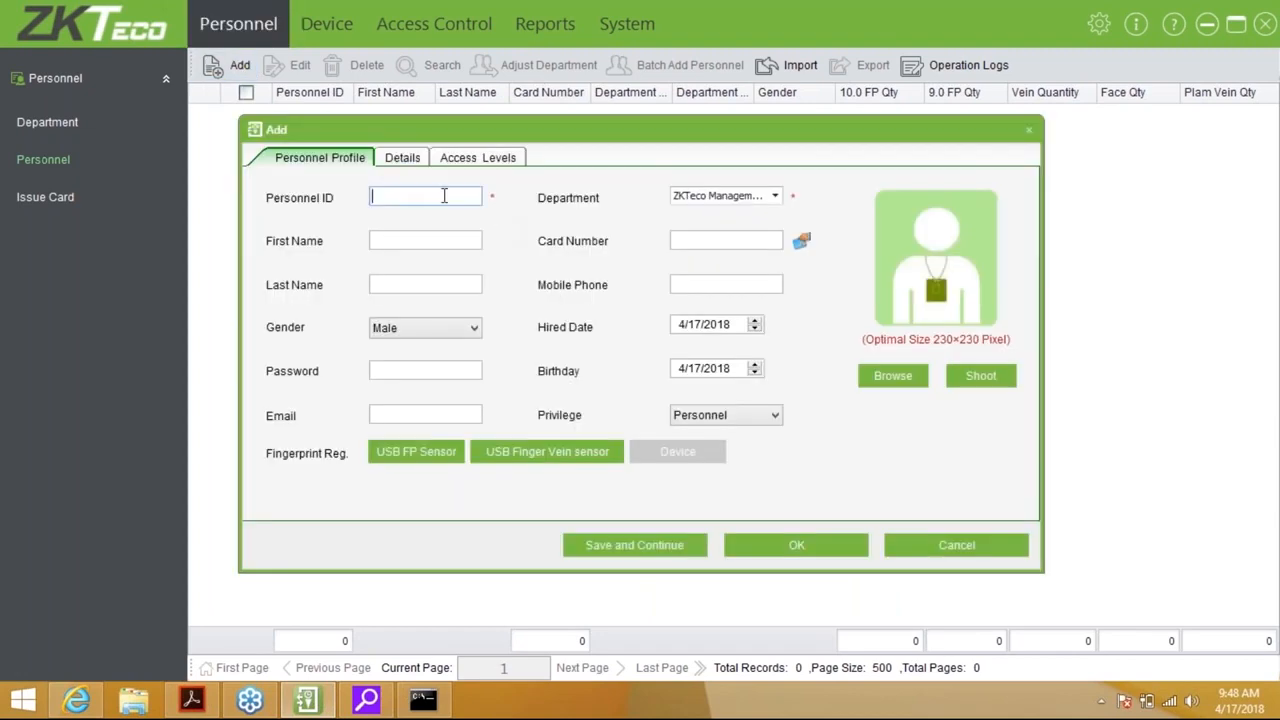
Enter Personnel ID 1, assign the Training department, and fill in the person's first and last name
text(1)
click(459, 234)
click(721, 201)
click(735, 268)
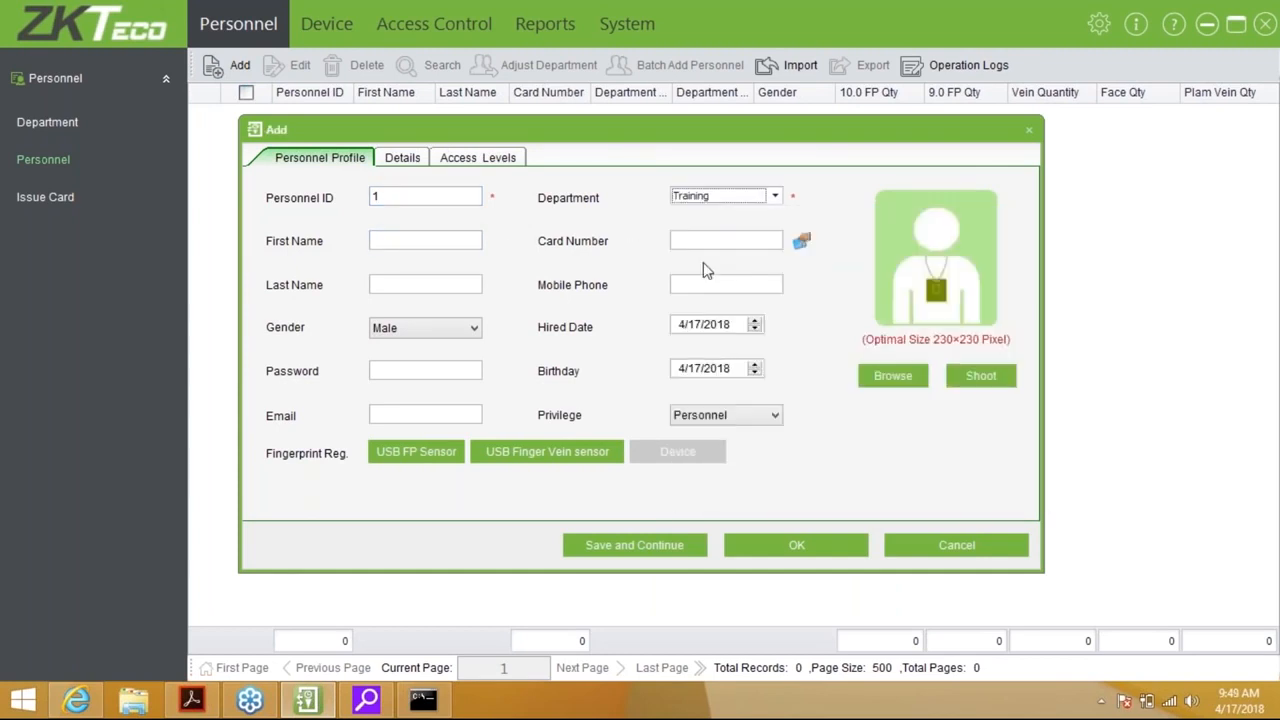
click(463, 240)
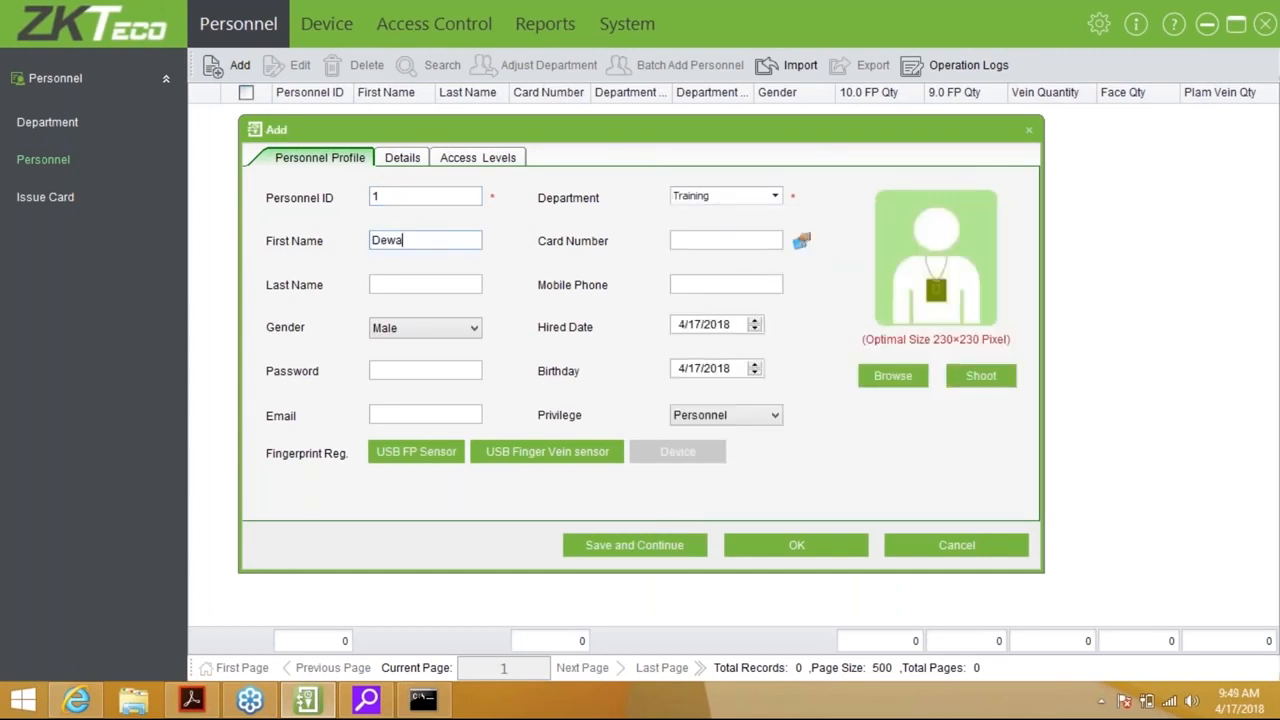
key(Tab)
key(Tab)
text(mse)
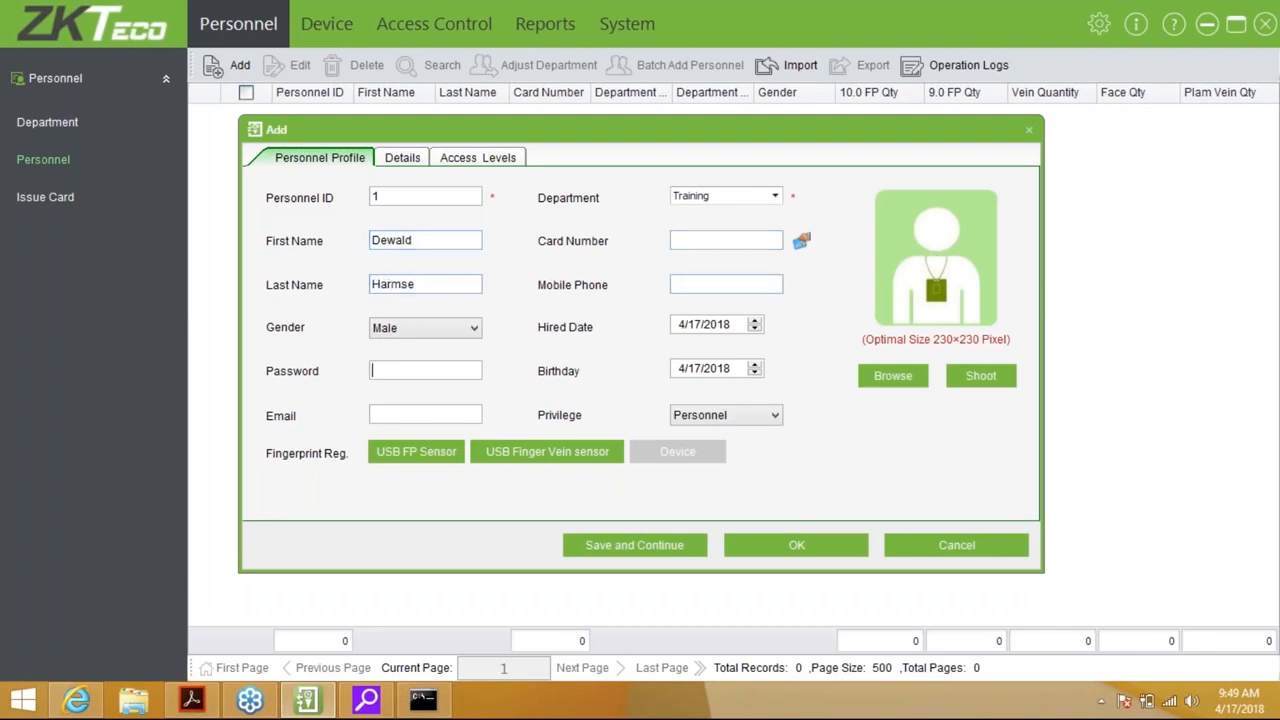
Enroll right index and duress right middle fingerprints, then save the person
click(406, 457)
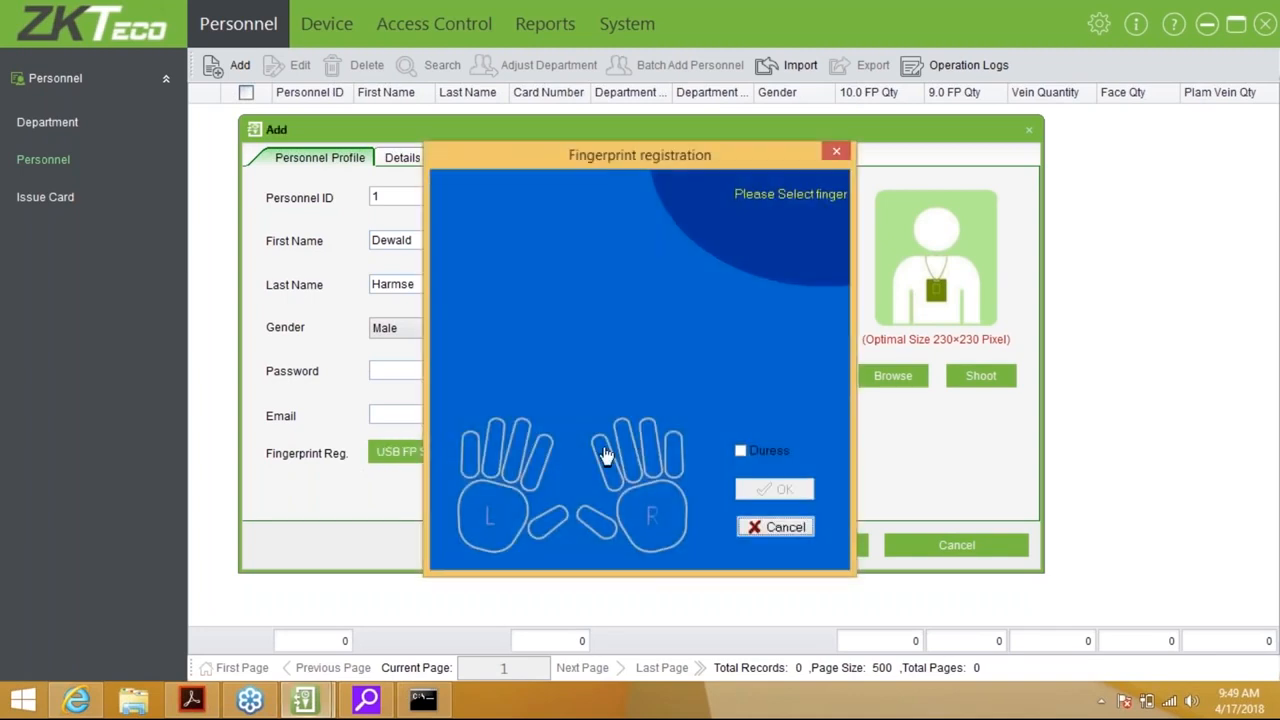
click(605, 455)
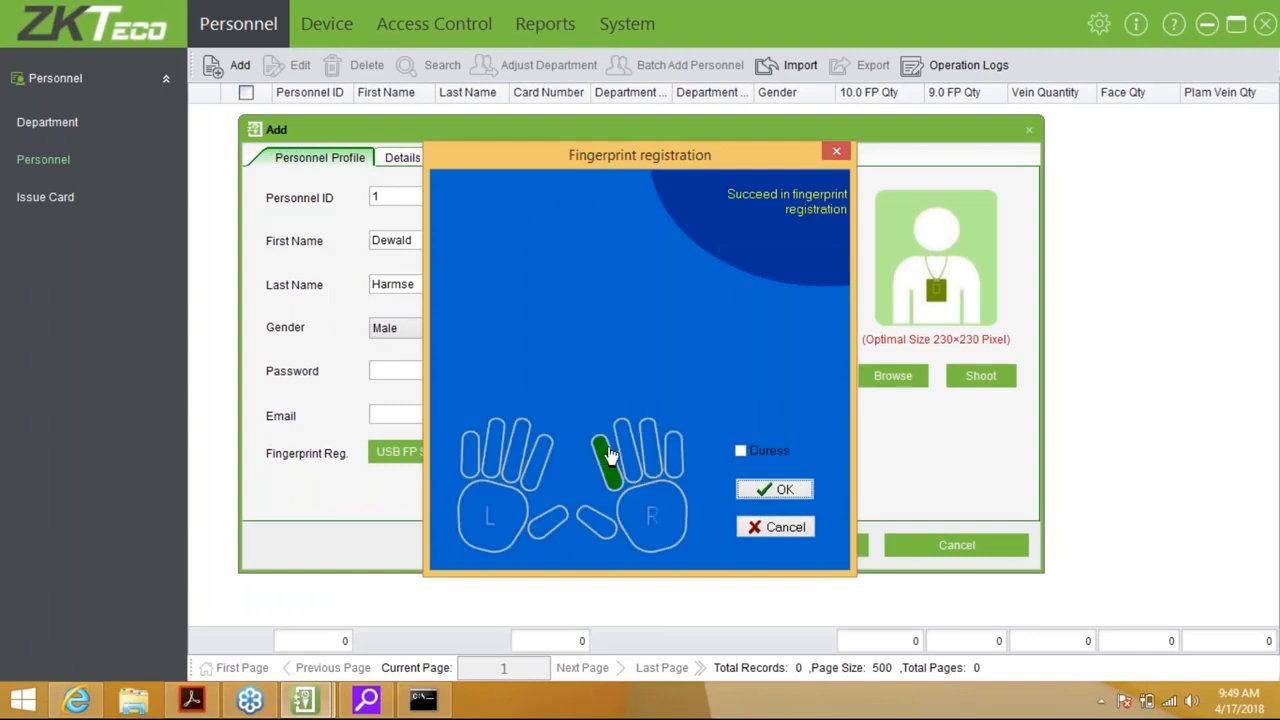
click(740, 451)
click(625, 450)
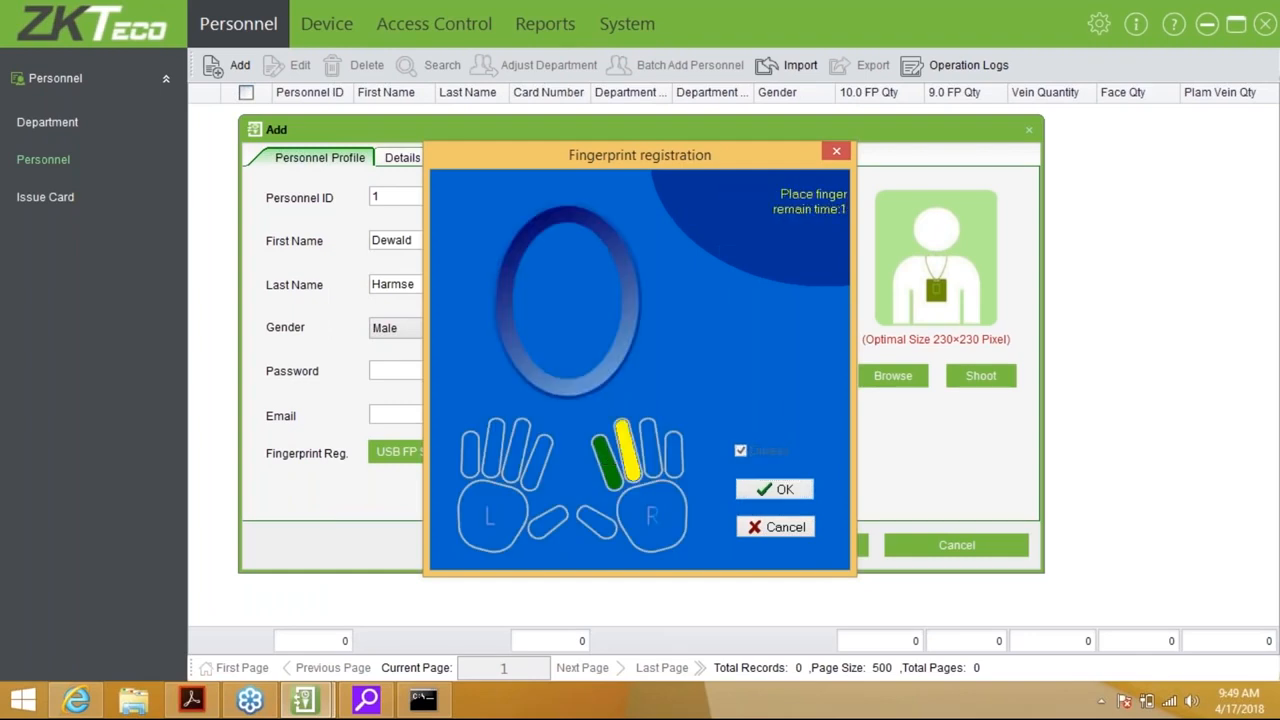
click(775, 494)
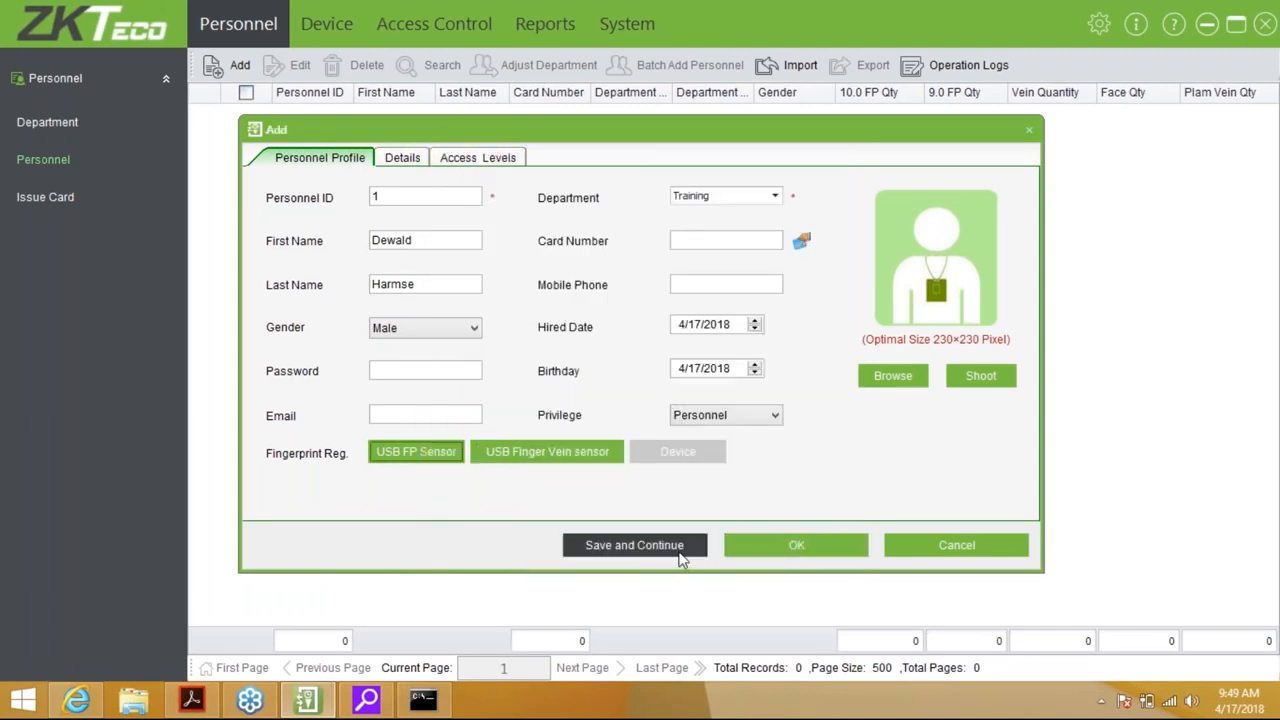
click(679, 556)
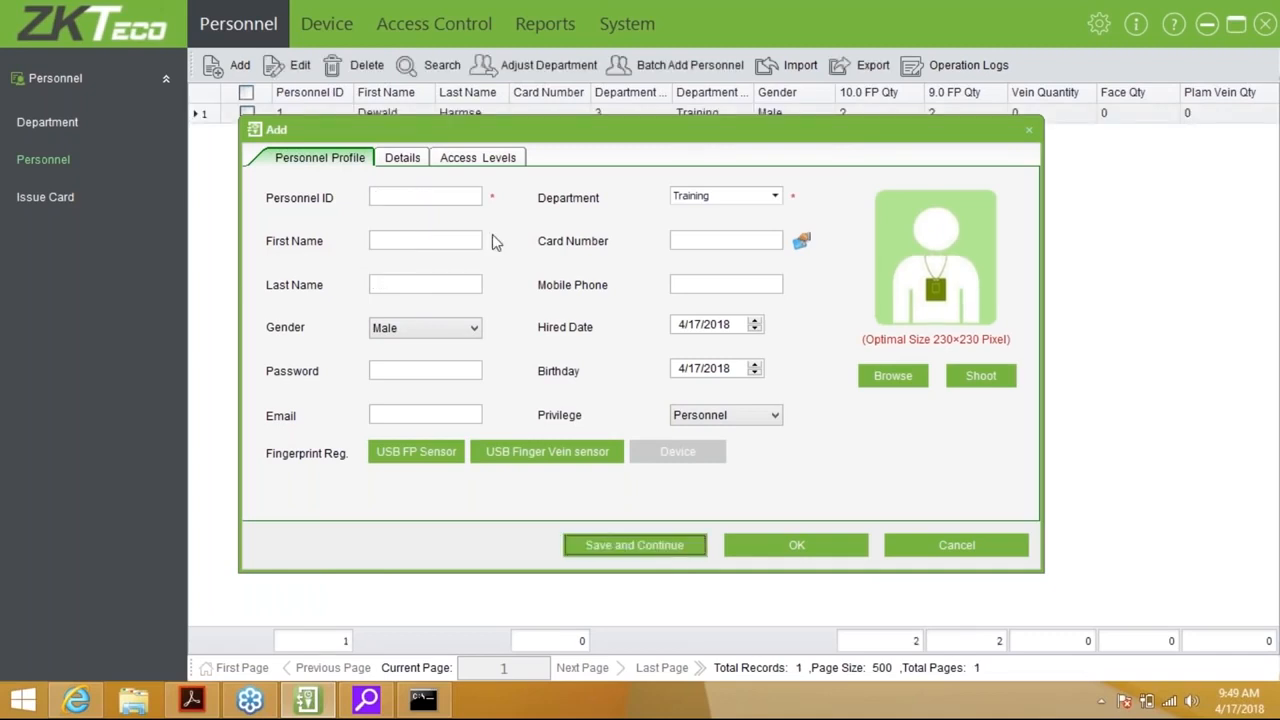
Start person ID 2 in the Technical department and enter the first and last name
click(430, 196)
text(2)
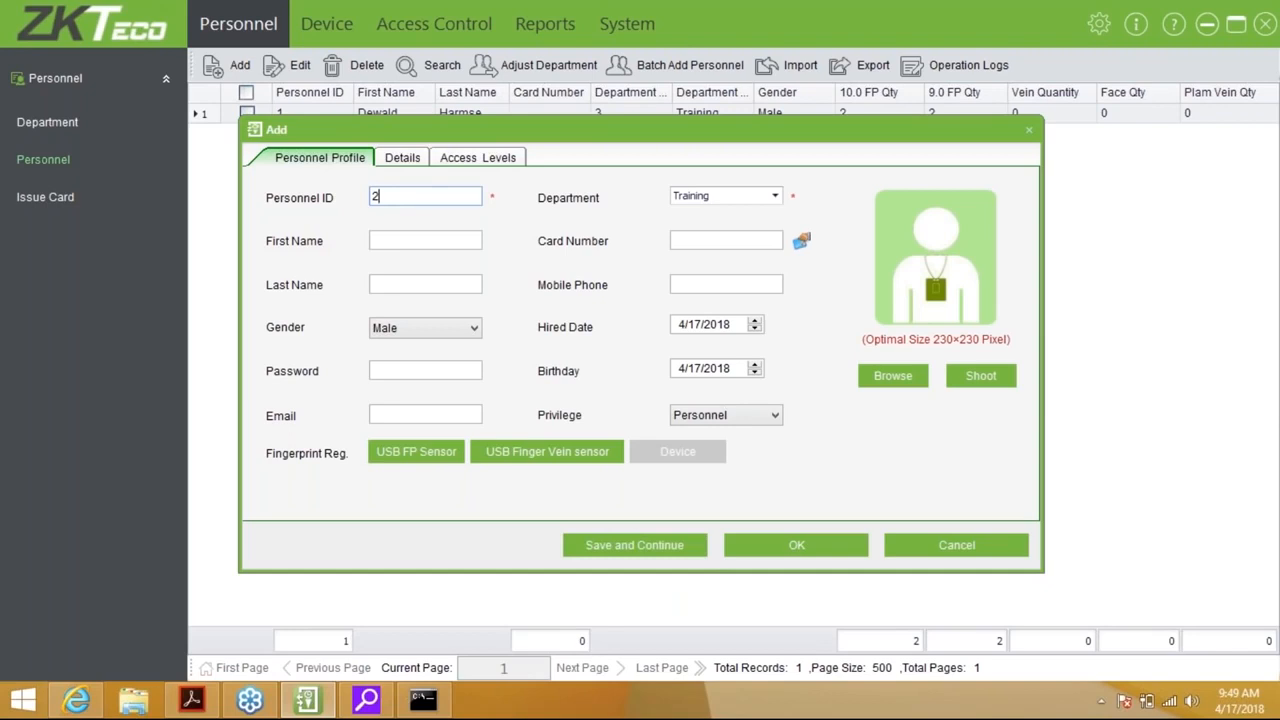
click(737, 195)
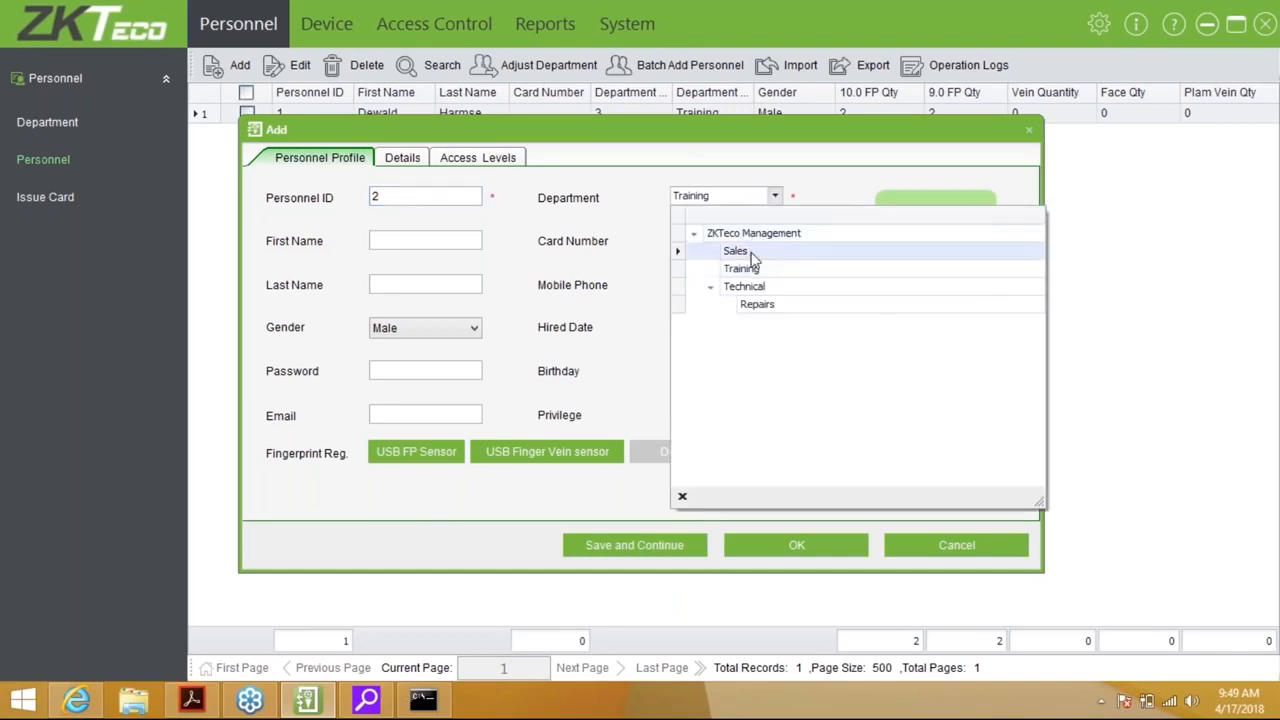
click(745, 287)
click(425, 245)
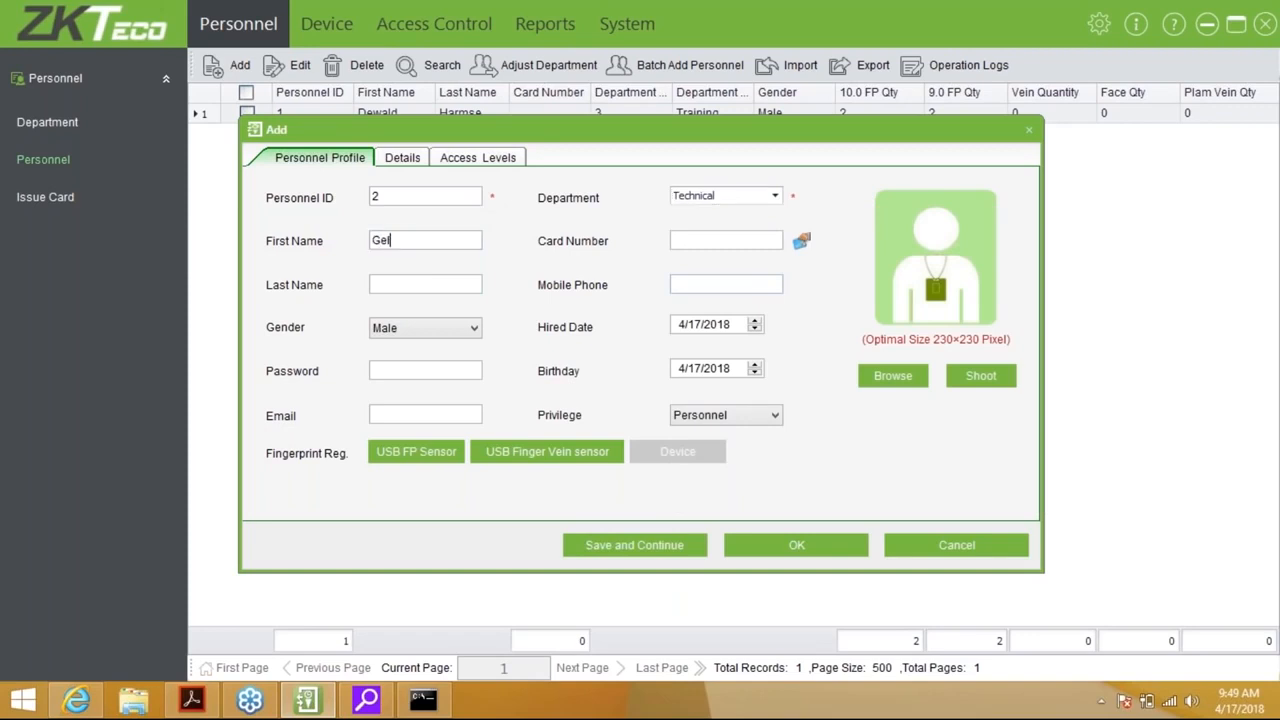
key(Tab)
key(Tab)
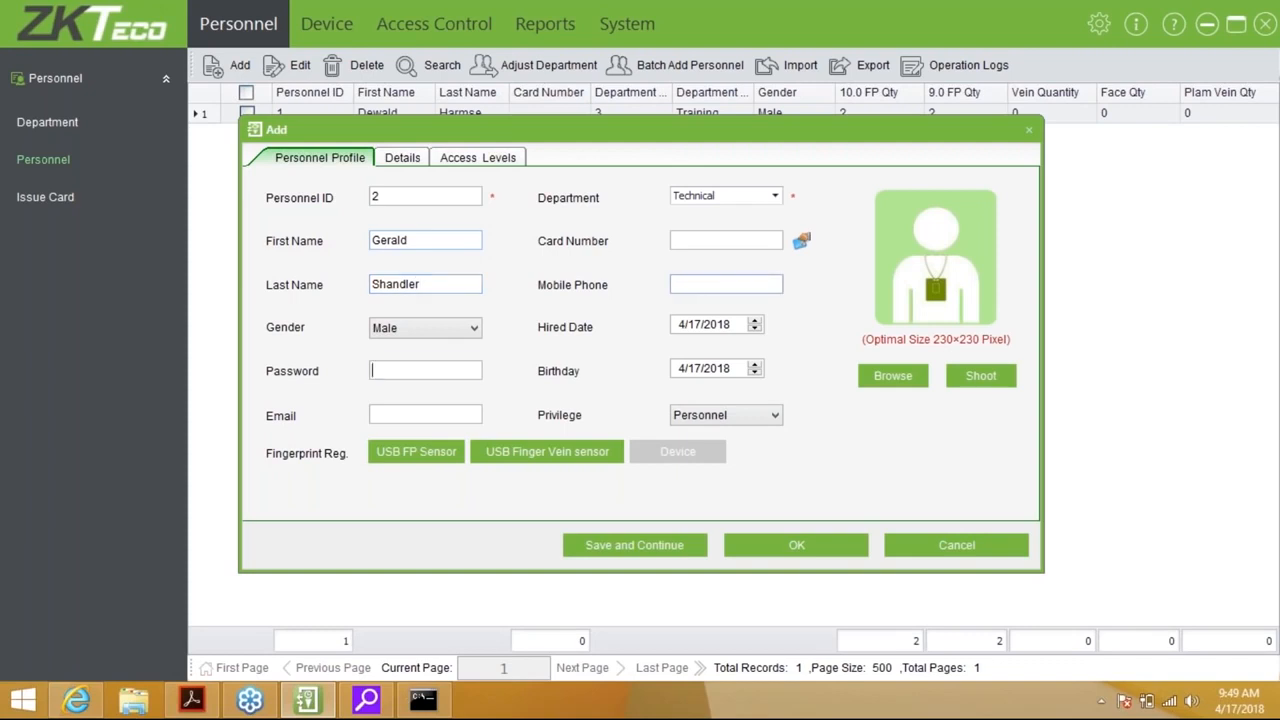
Enroll the second person's left index fingerprint and save the record
click(435, 462)
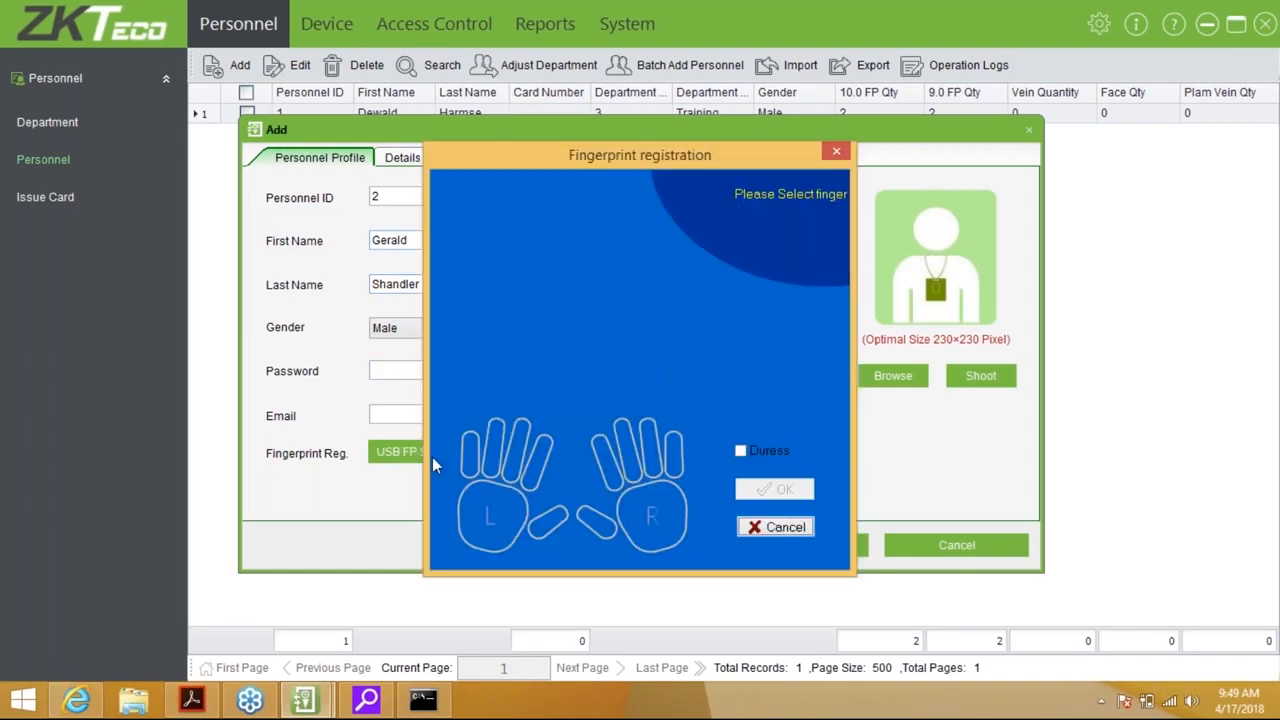
click(530, 459)
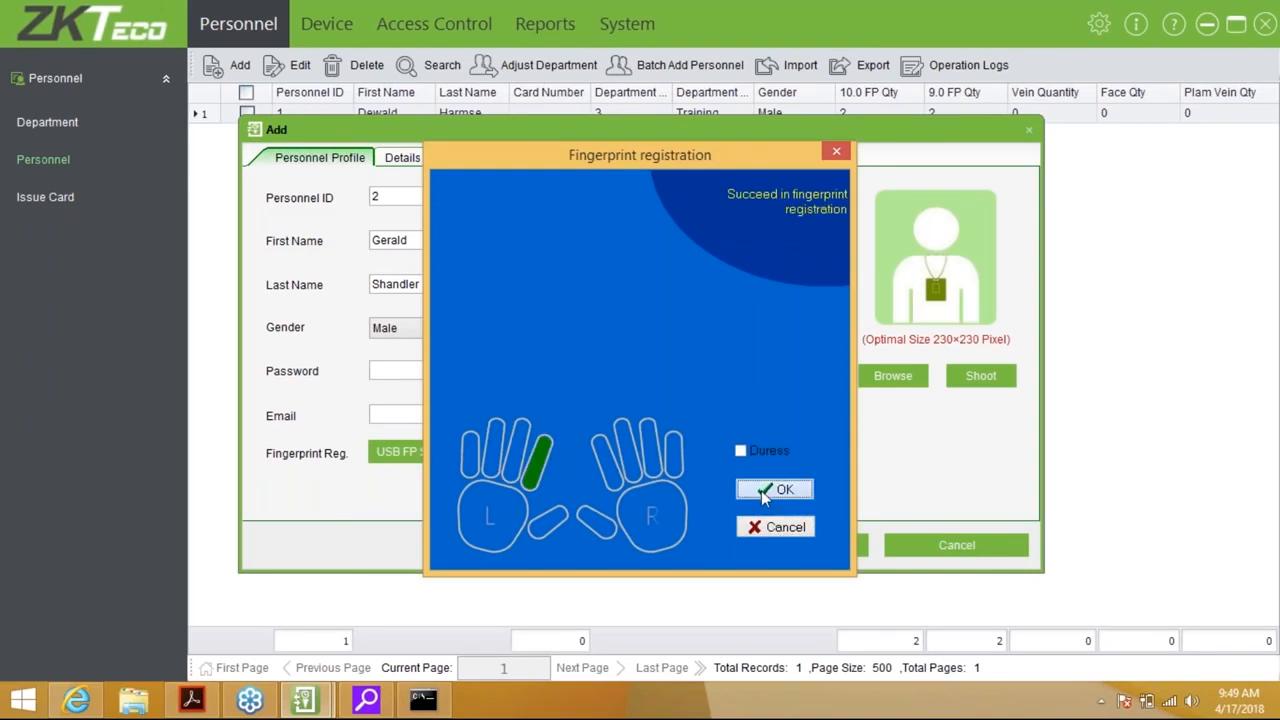
click(776, 489)
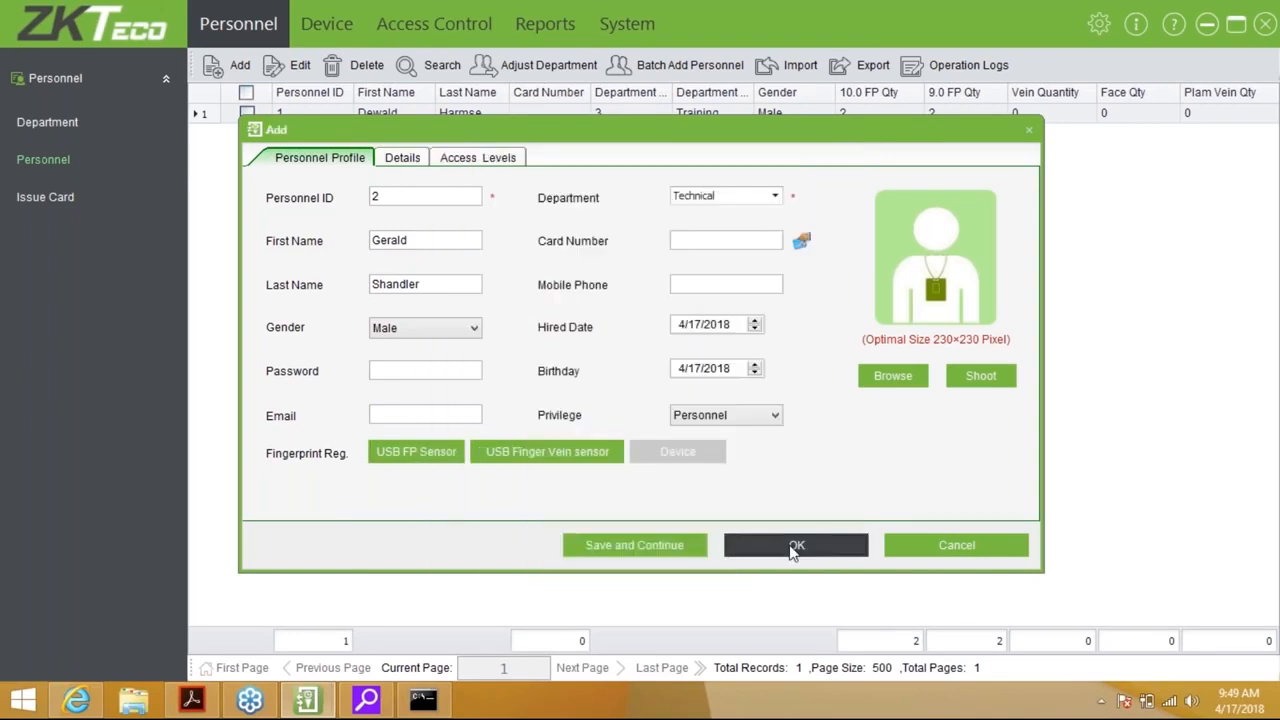
click(795, 548)
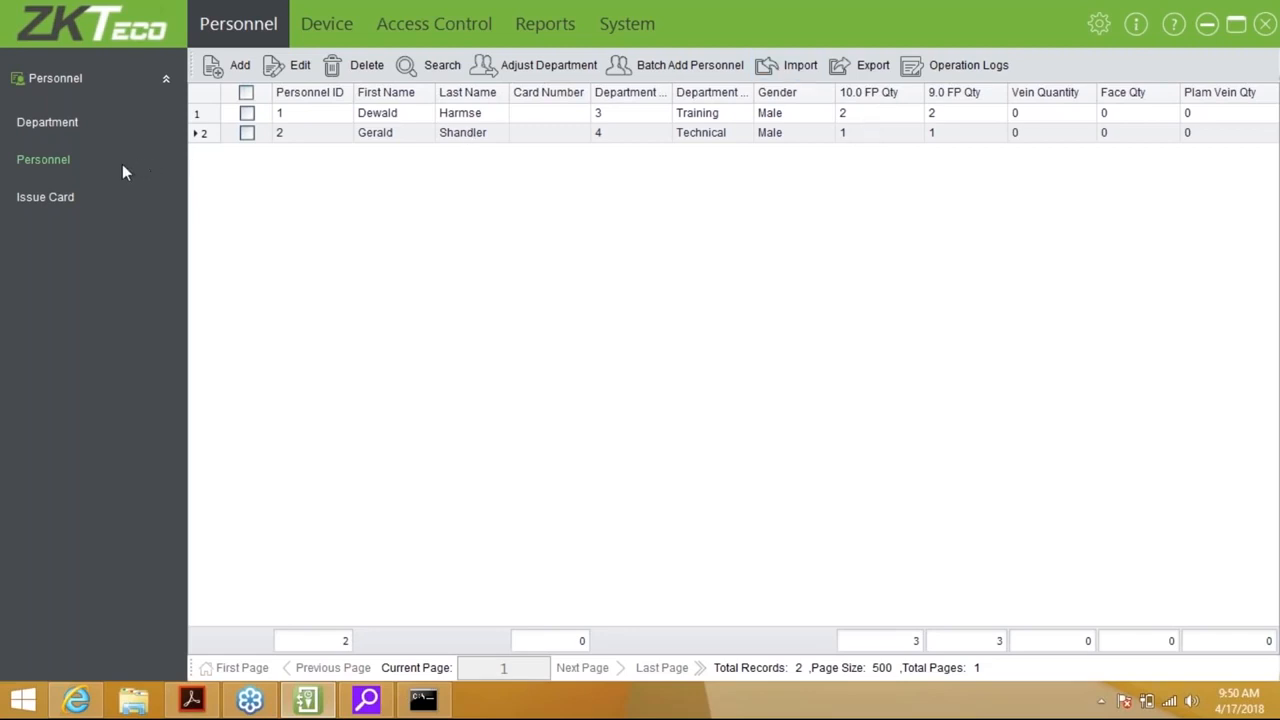
click(45, 198)
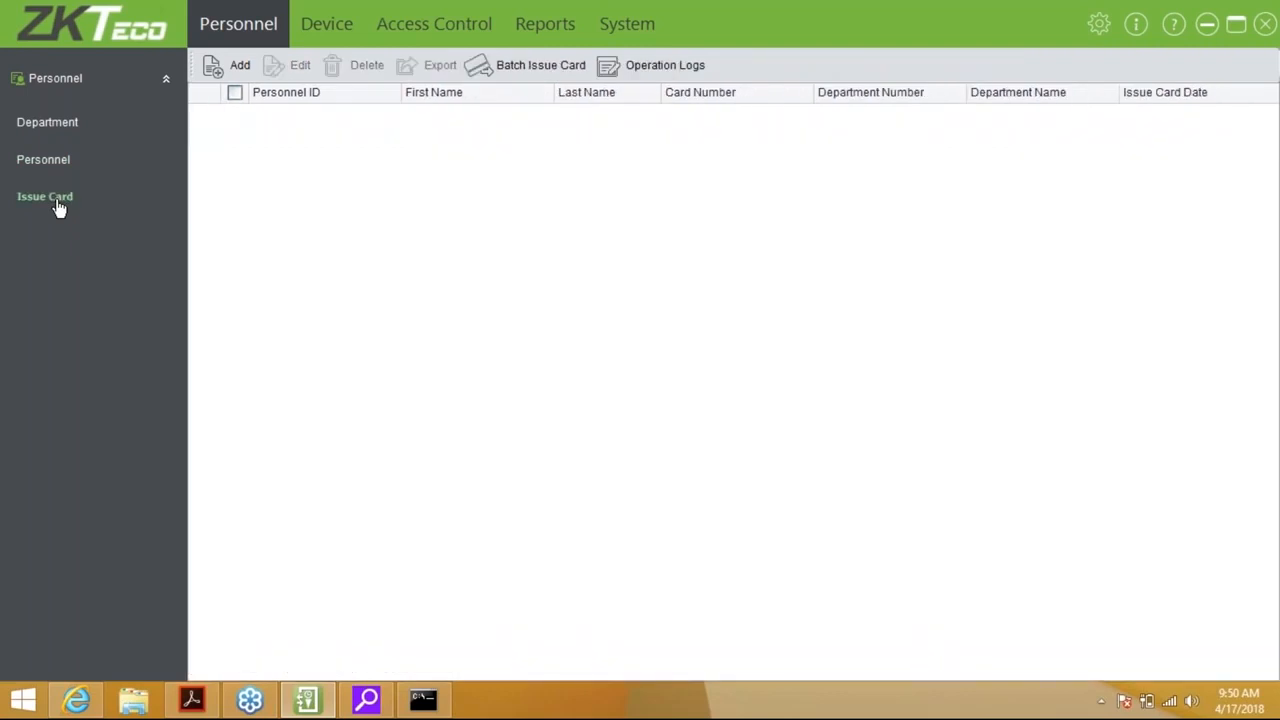
click(230, 65)
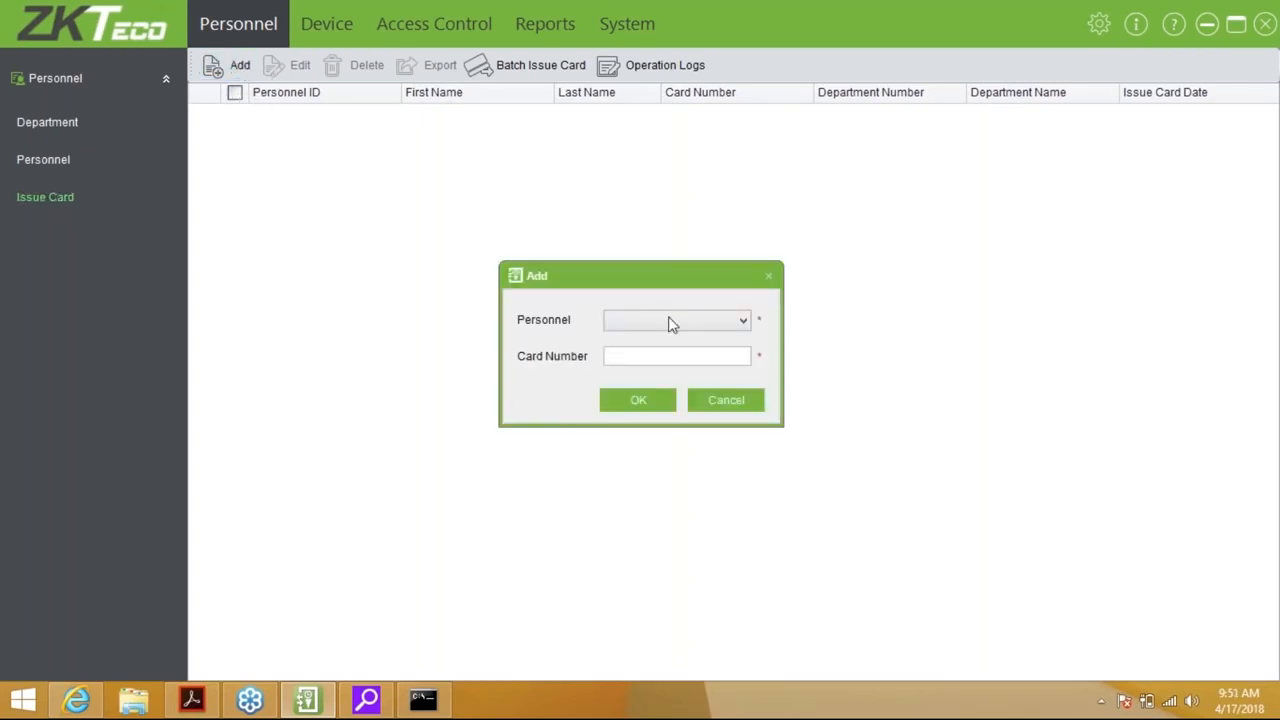
click(673, 321)
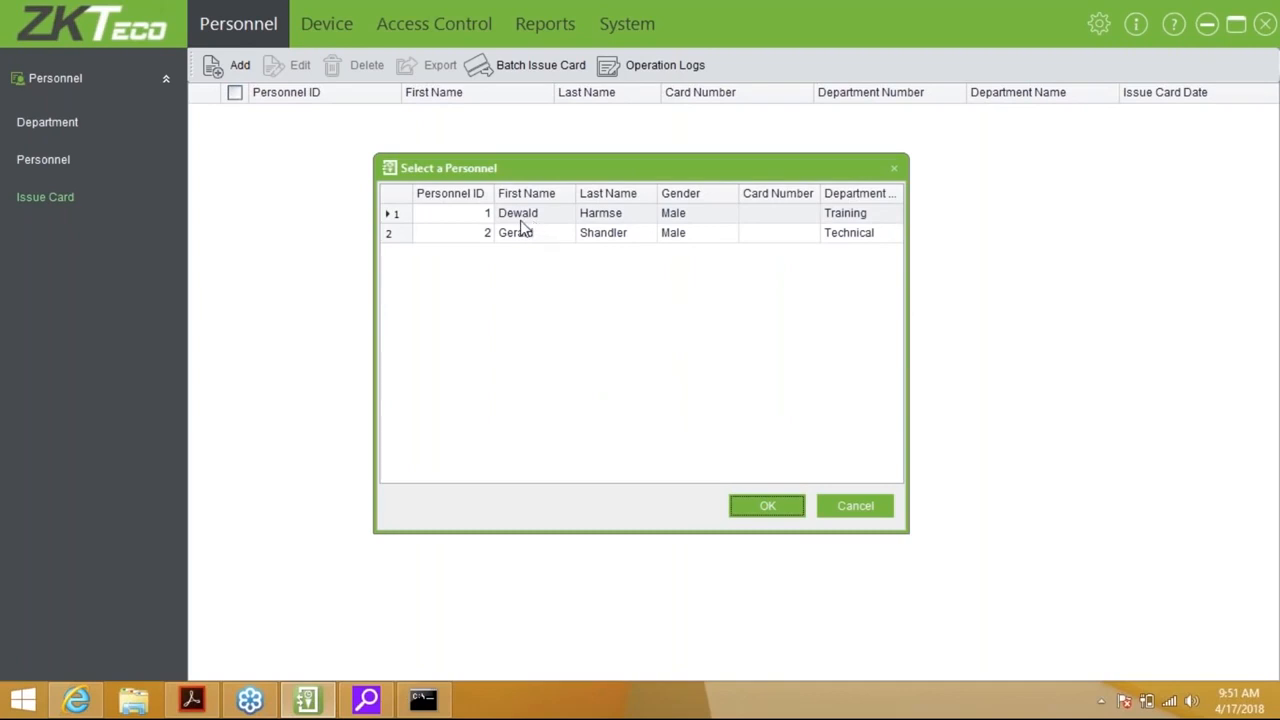
click(530, 220)
double_click(530, 220)
click(636, 358)
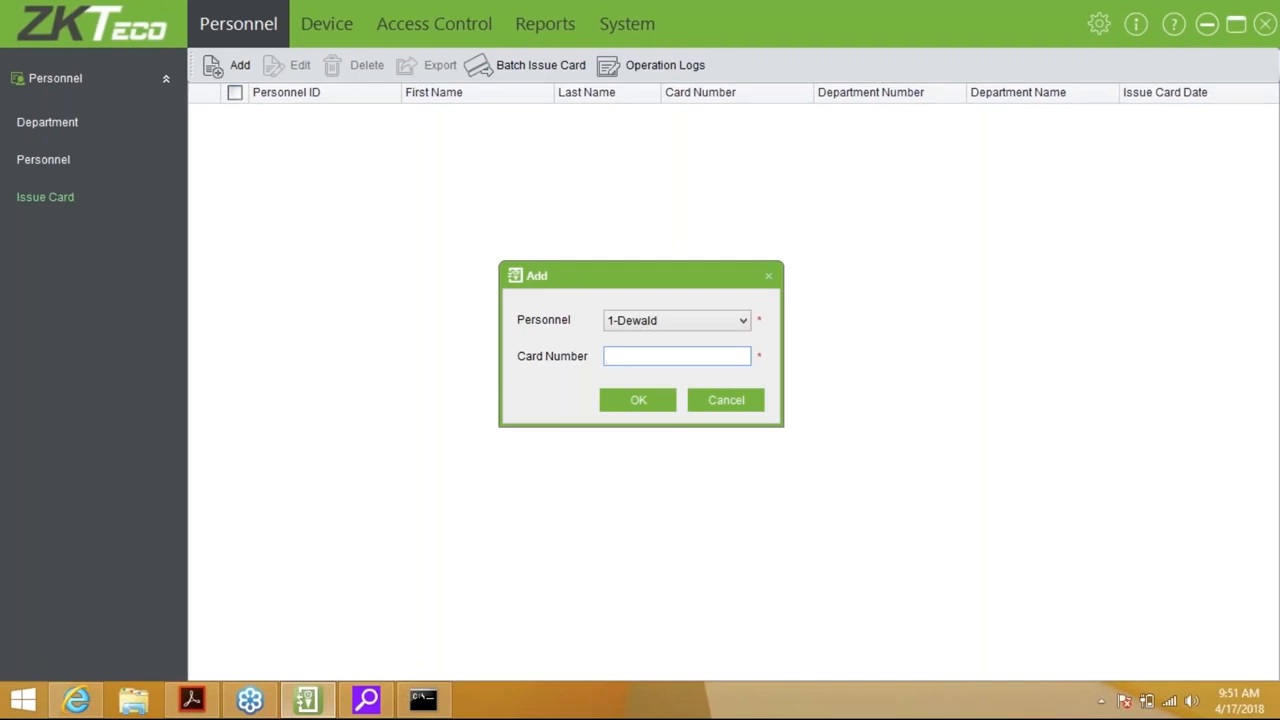
click(720, 398)
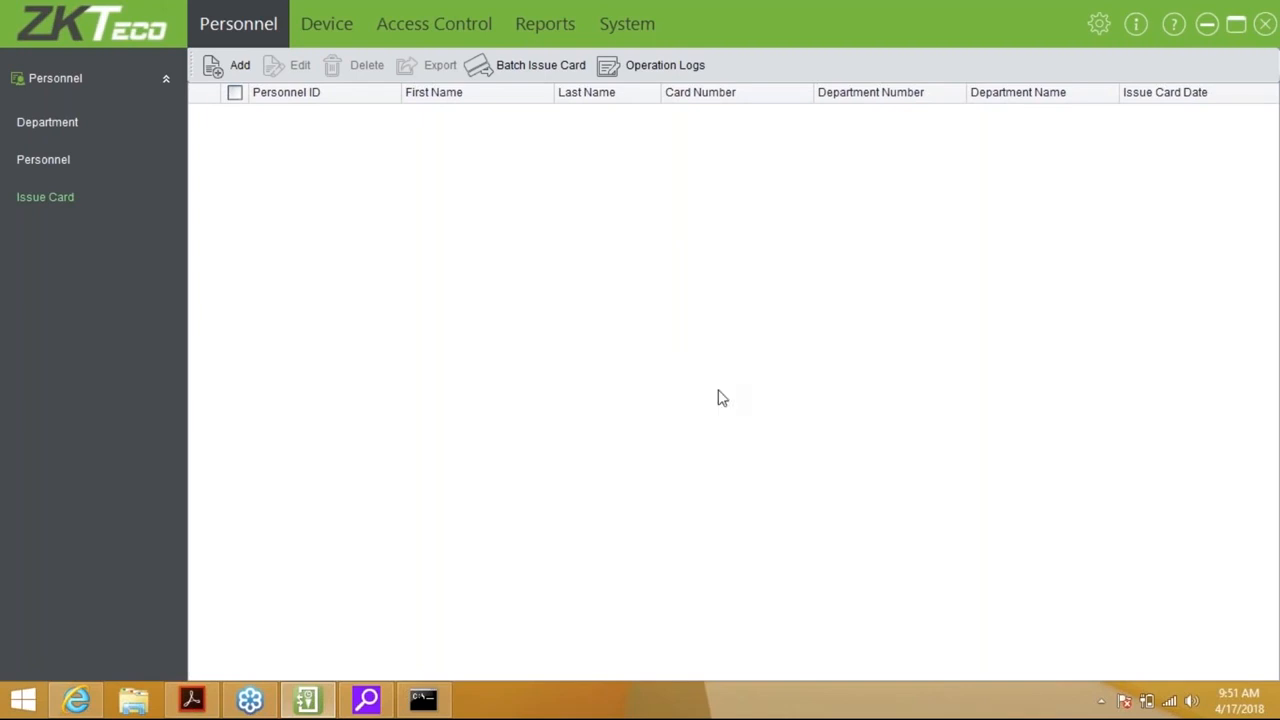
click(526, 73)
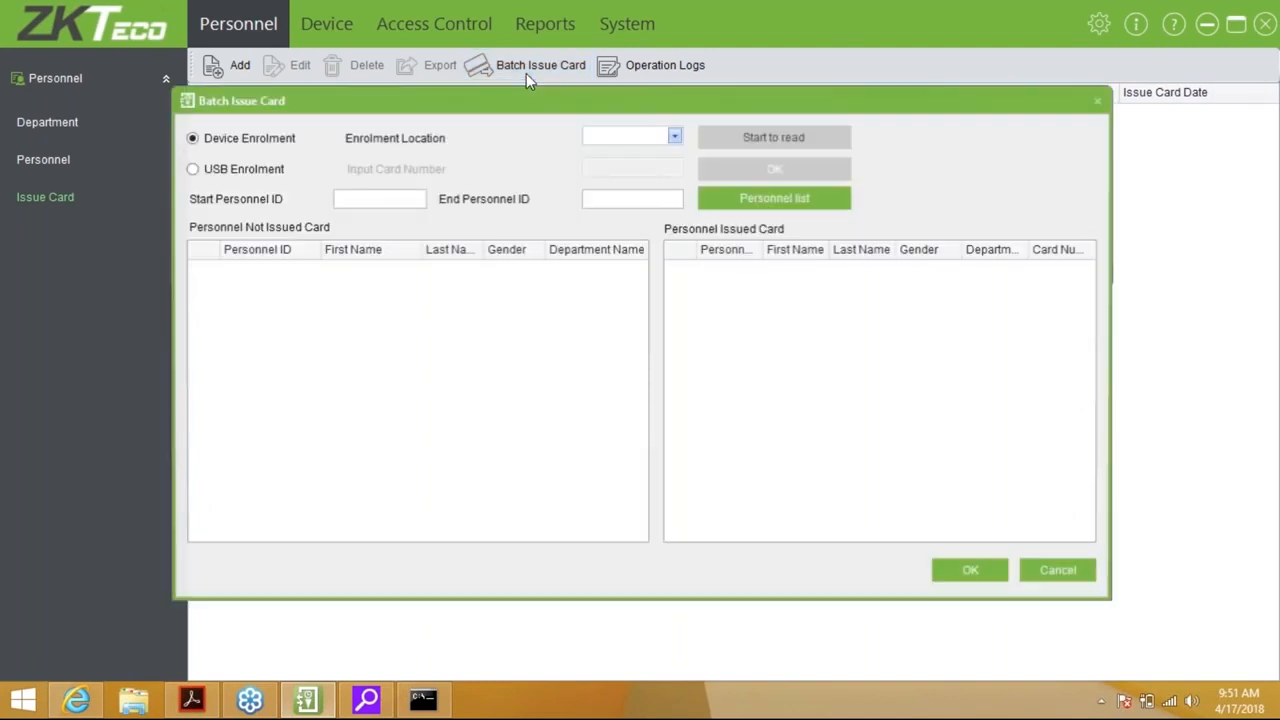
click(217, 168)
click(360, 201)
text(1)
key(Tab)
text(2)
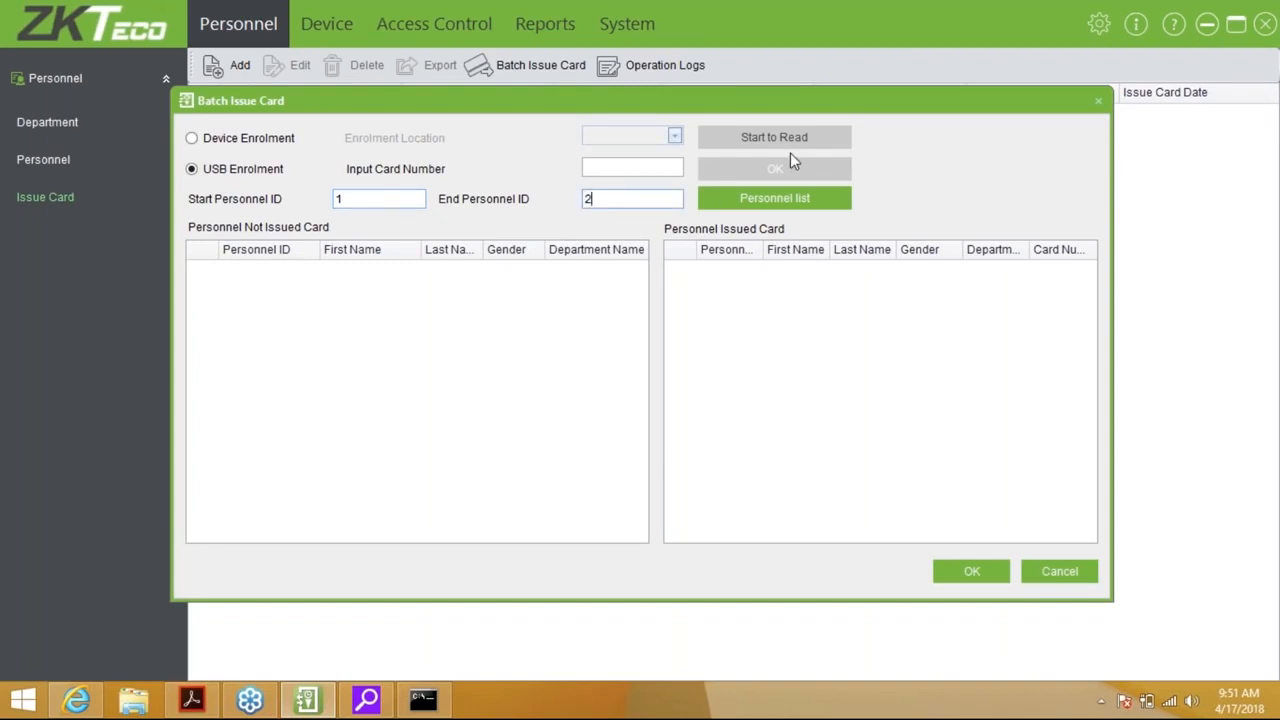
click(792, 199)
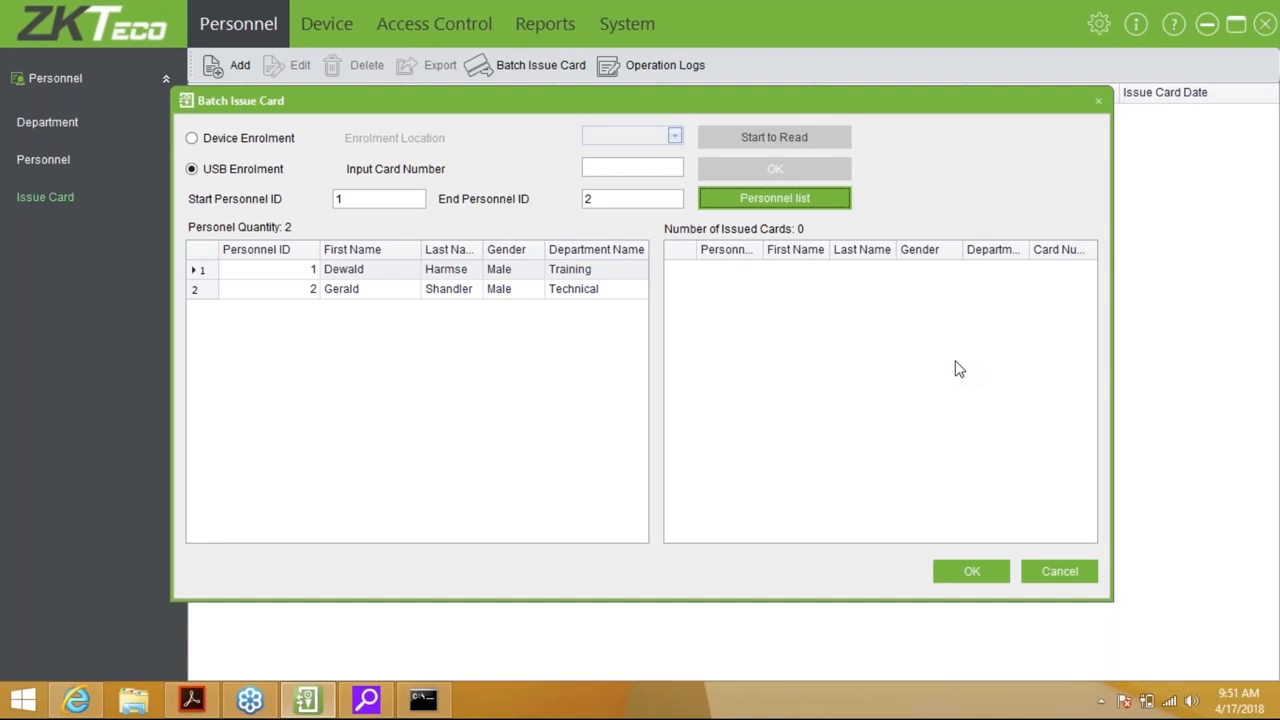
click(1050, 571)
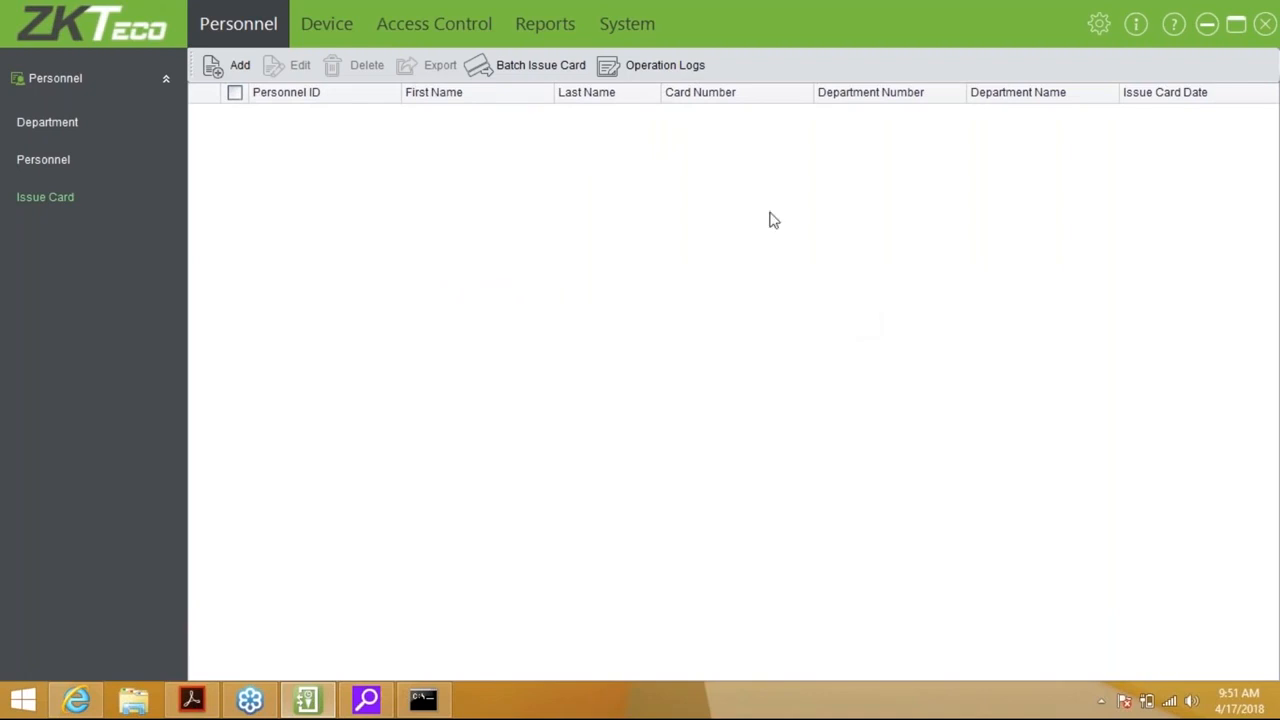
click(43, 160)
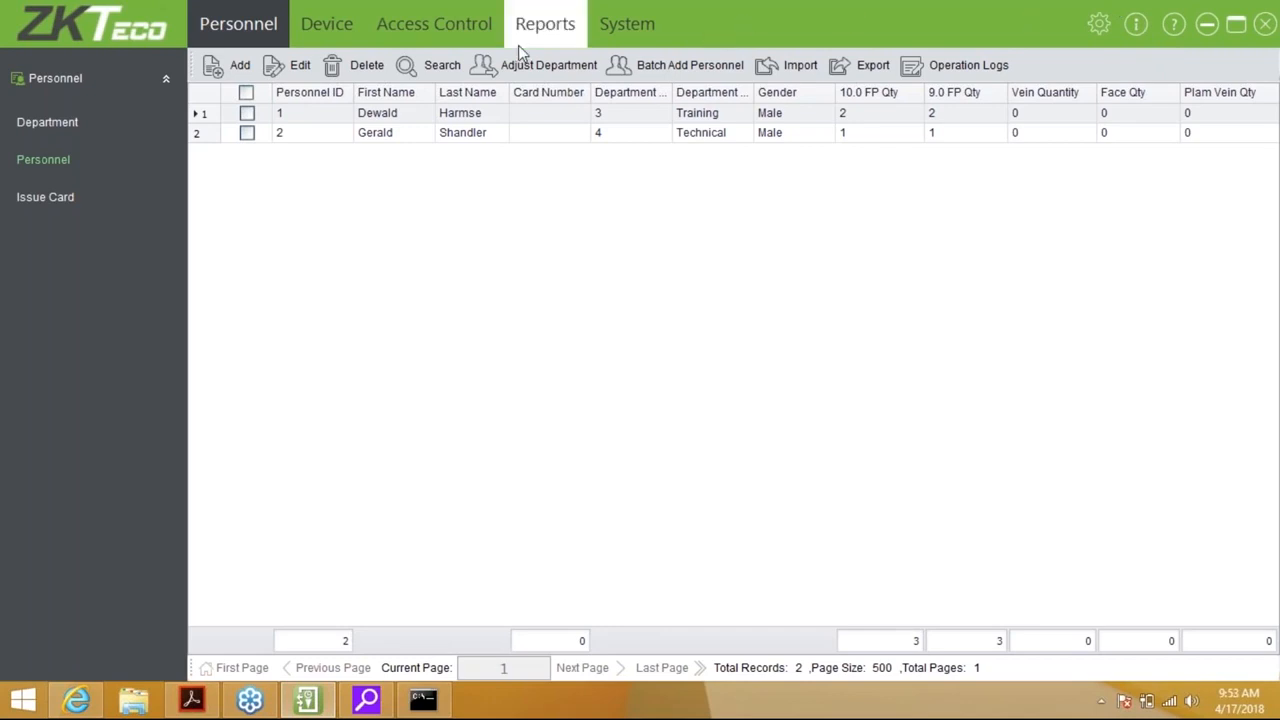
Open Access Control Real-Time Monitoring and watch the Front door's incoming events
click(464, 46)
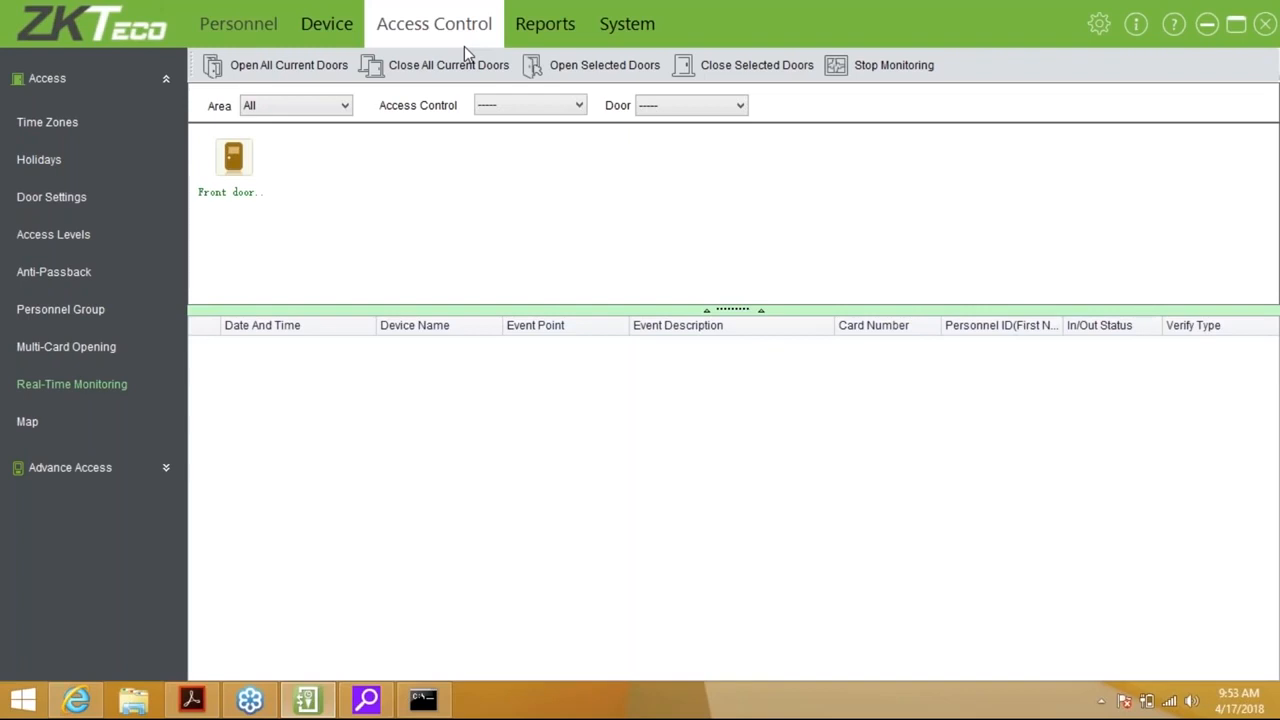
mouse_move(236, 170)
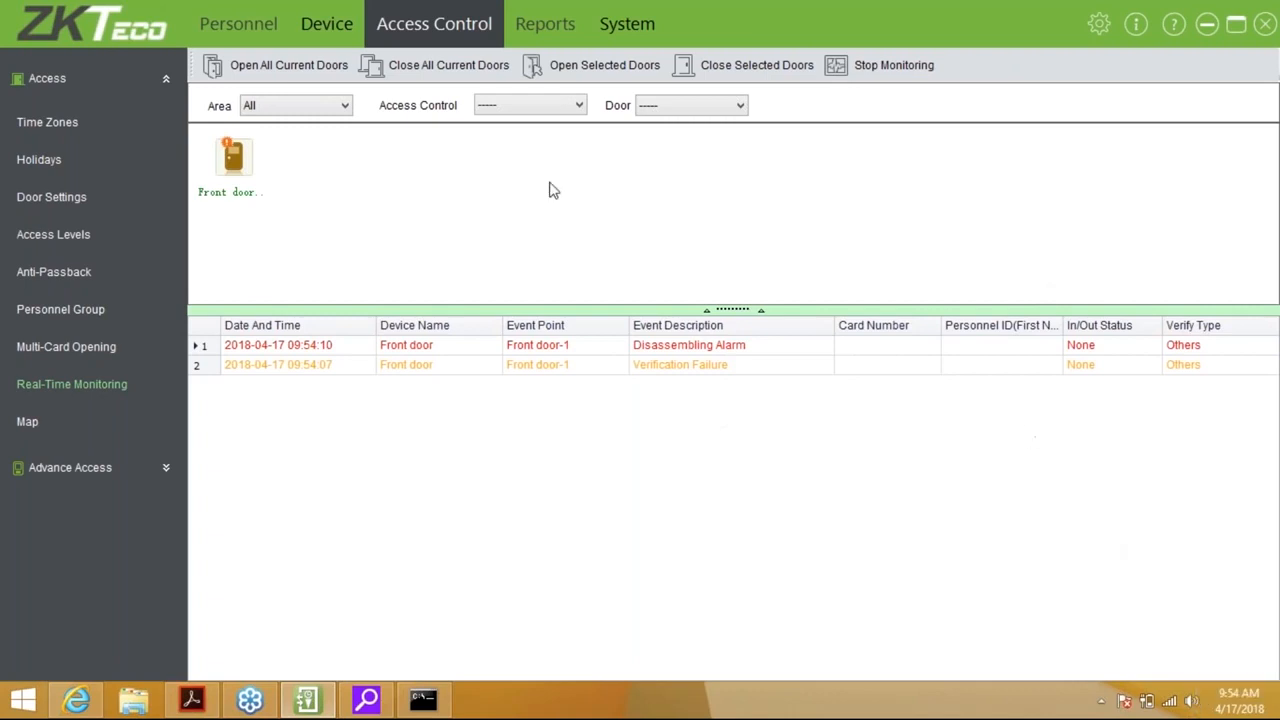
Cancel the Front door's disassembling alarm and close the progress report
right_click(250, 152)
click(300, 201)
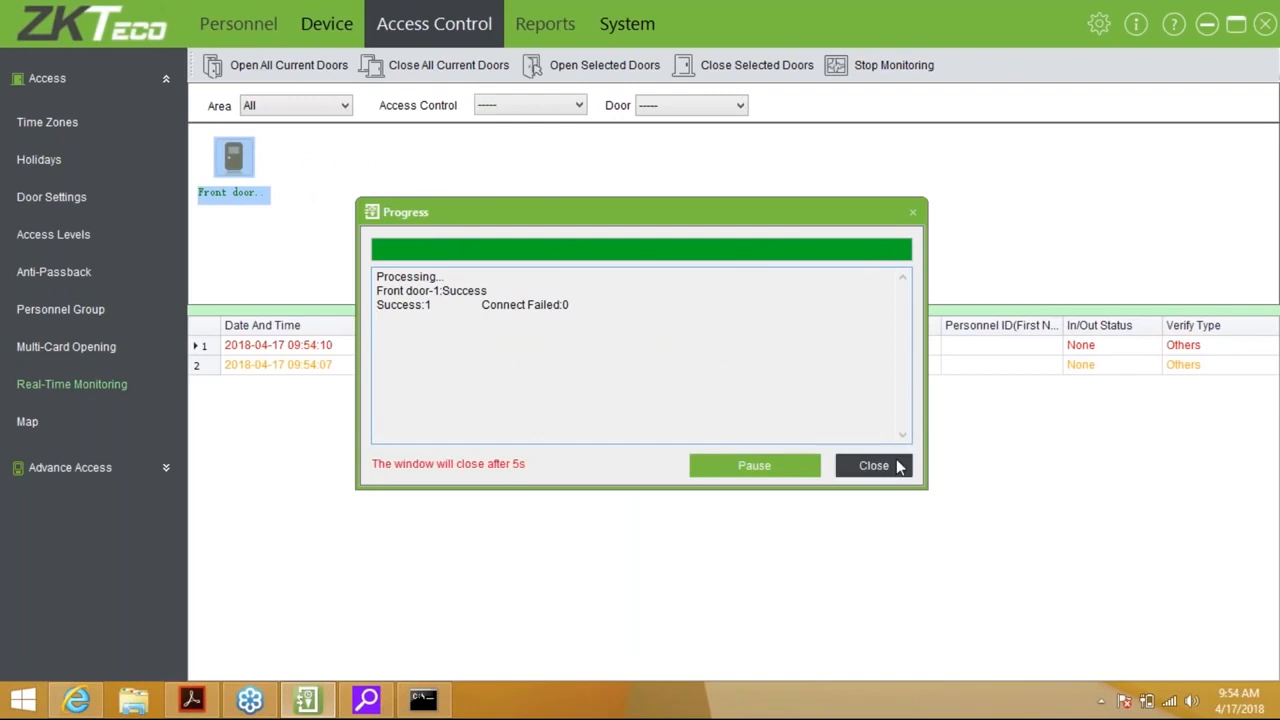
click(898, 466)
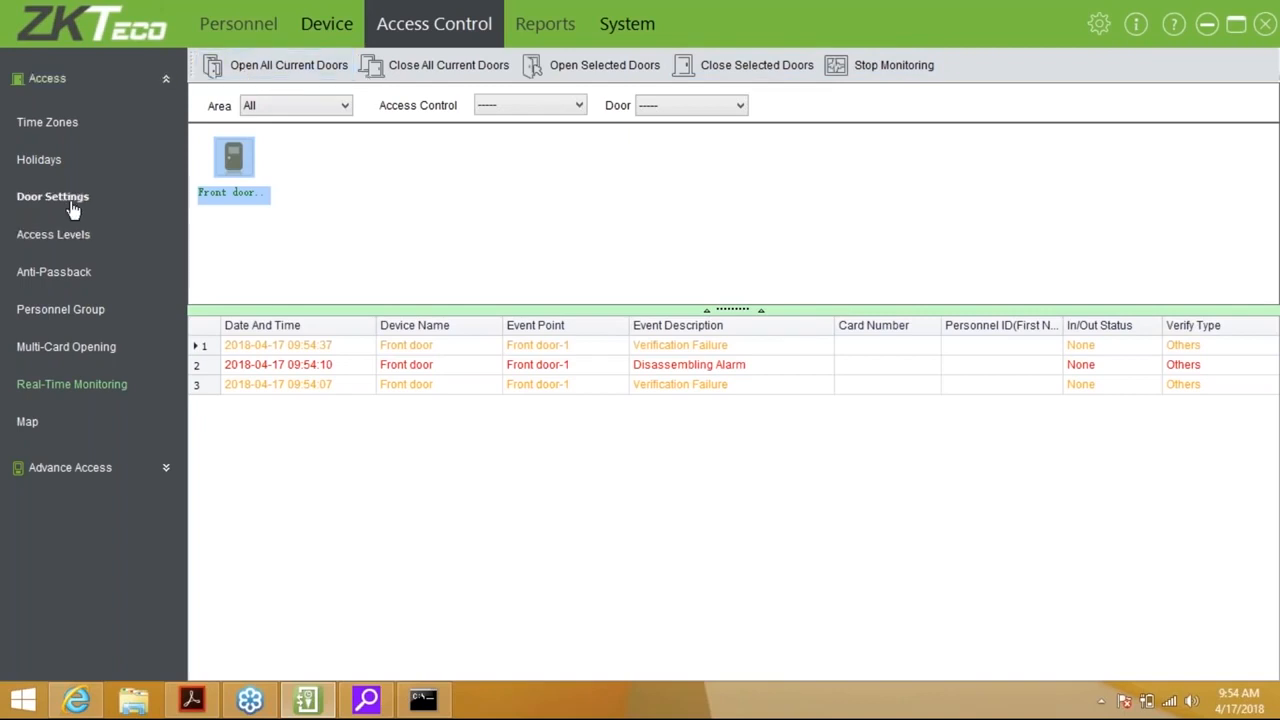
click(47, 123)
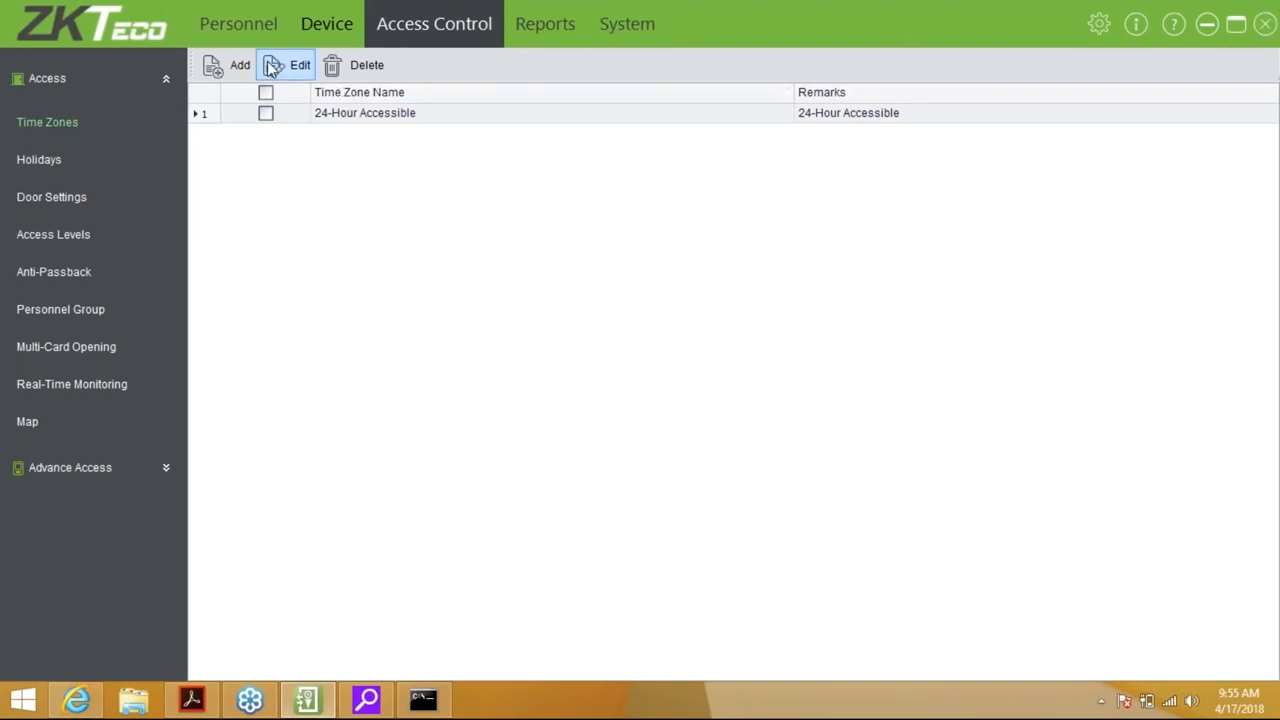
Add a new time zone, bringing up its blank weekly schedule
click(237, 77)
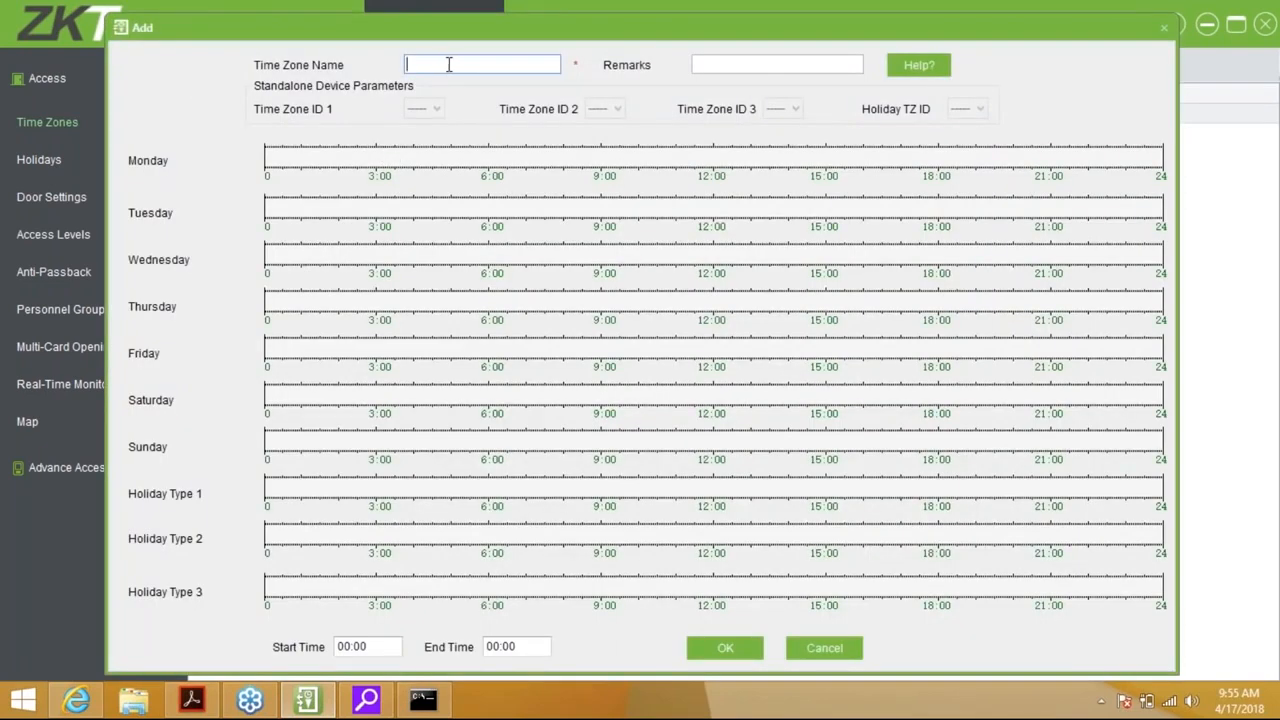
Draw a Monday access band from 6:00 and set its end time to 17:00
click(776, 66)
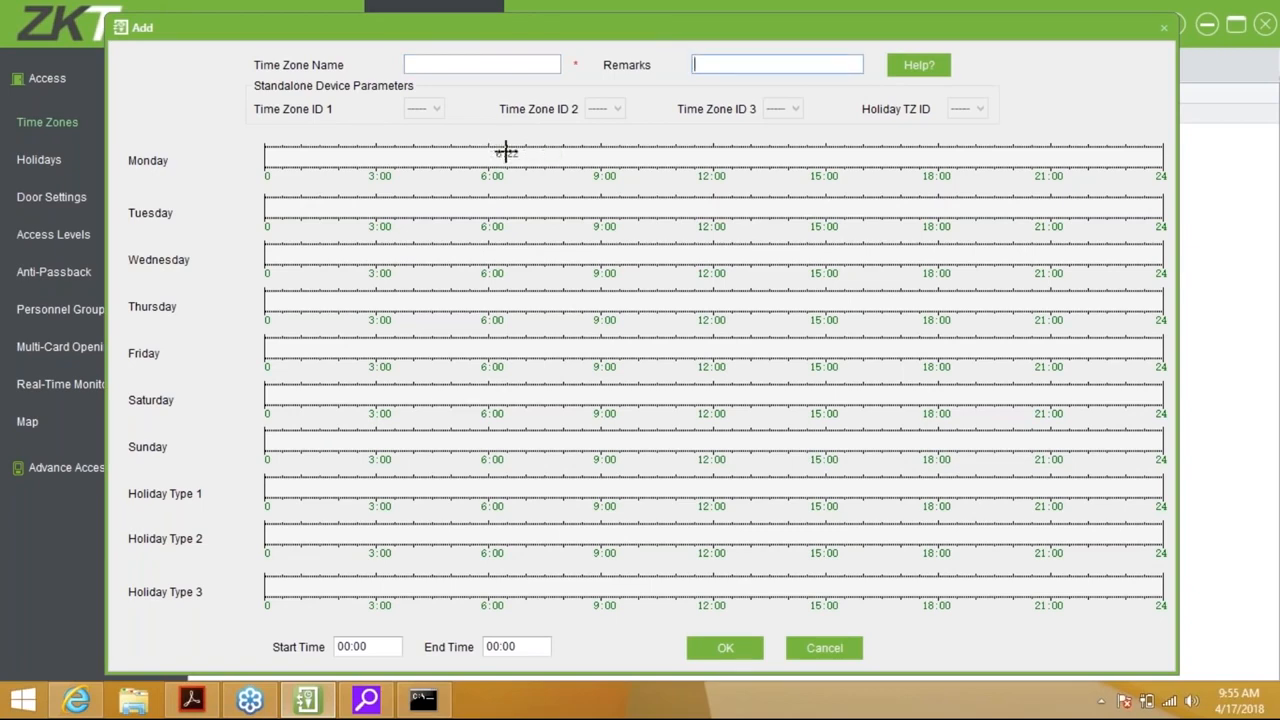
drag(490, 157, 577, 157)
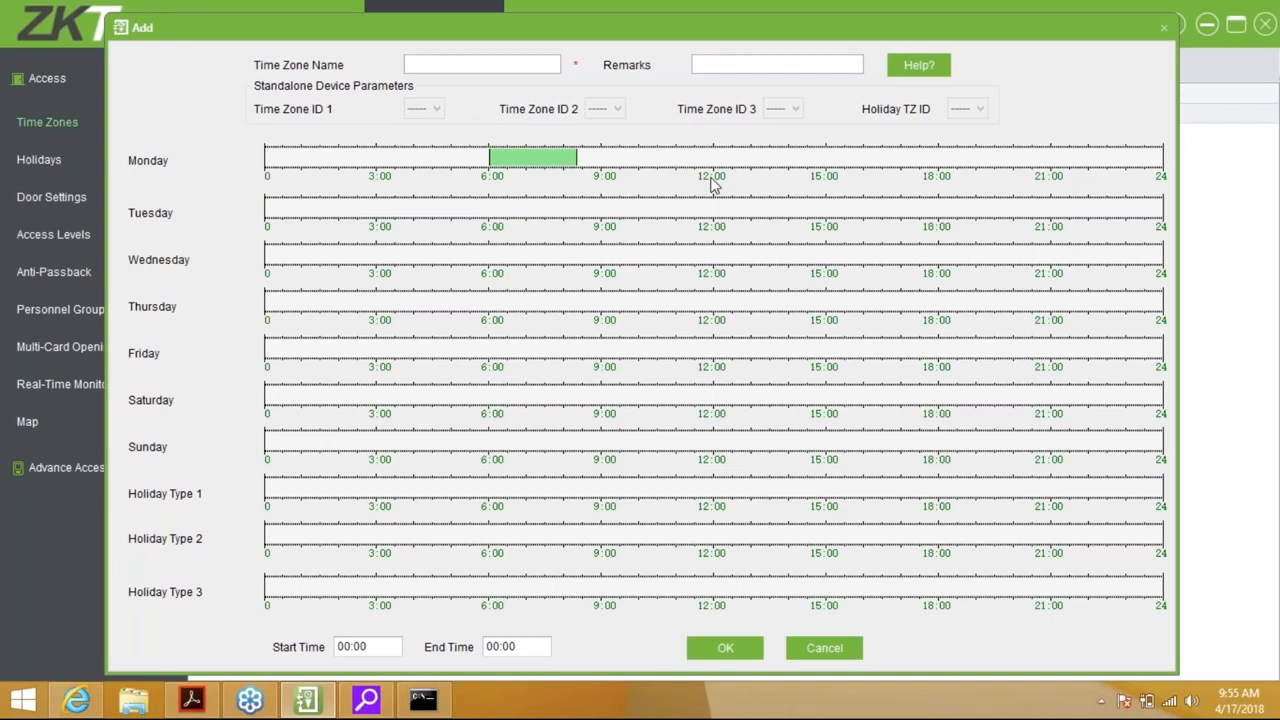
click(548, 162)
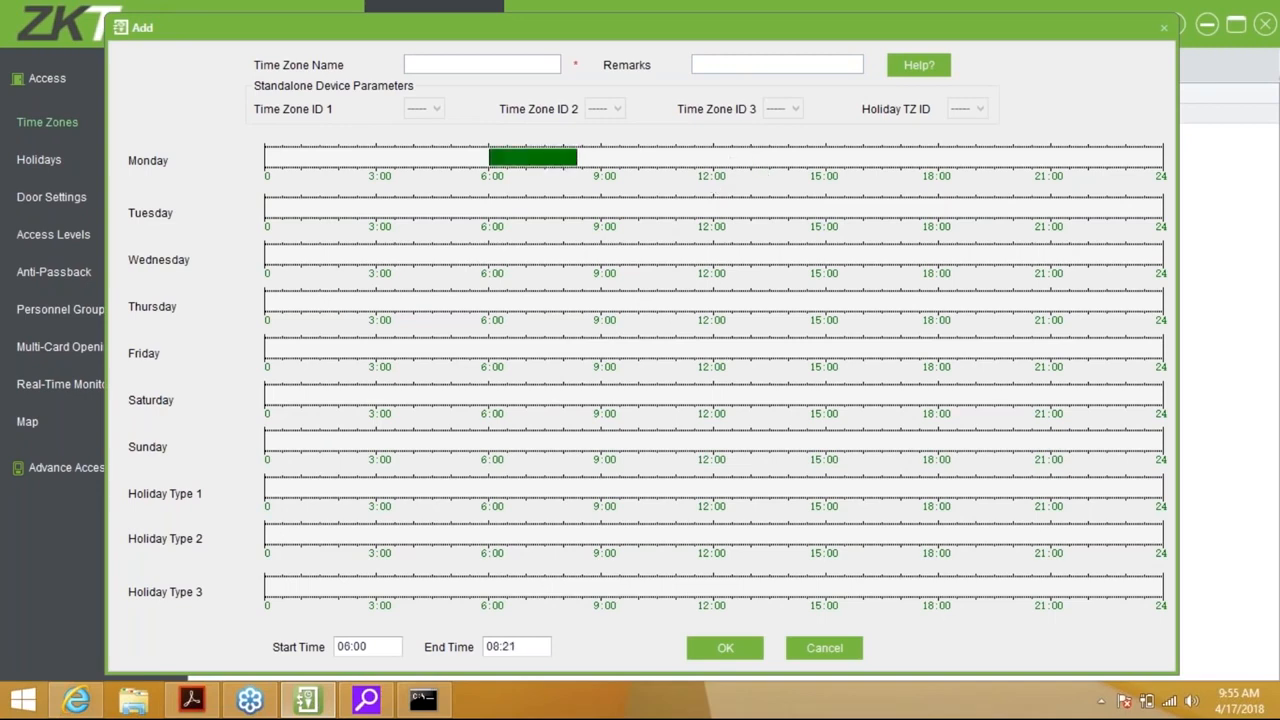
click(494, 646)
text(1700)
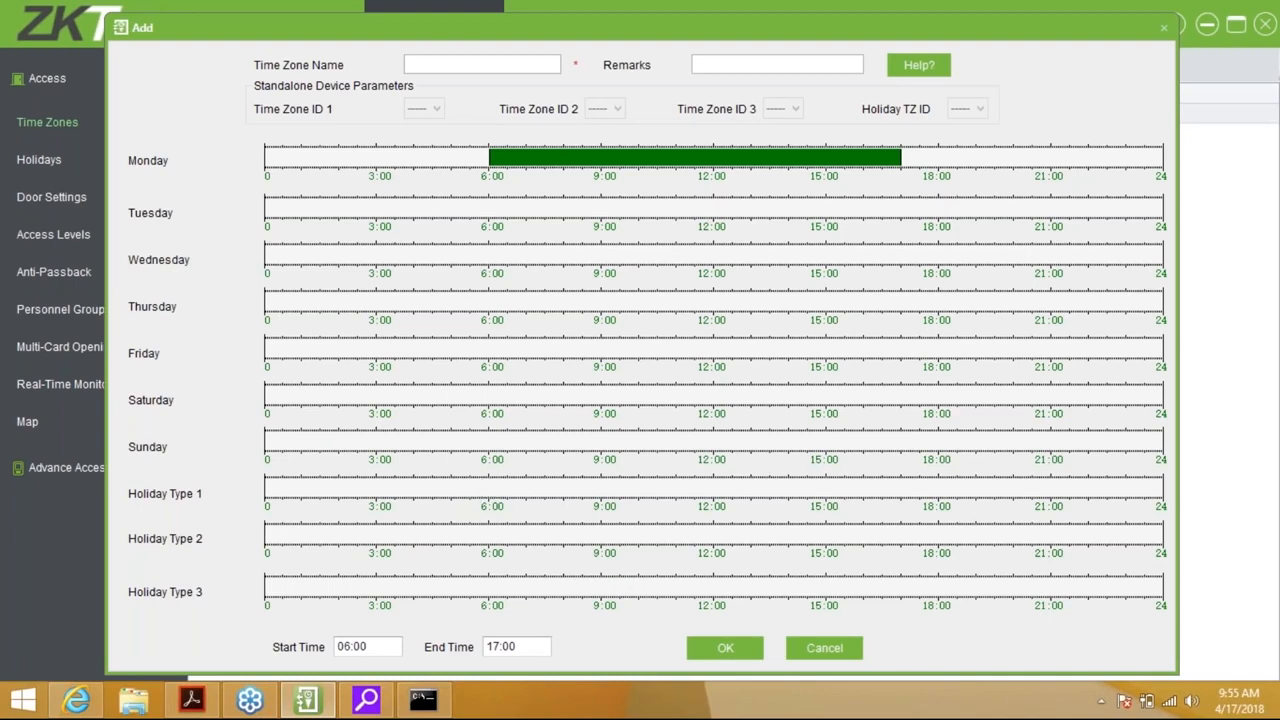
Draw a Holiday Type 1 period starting at 6:00 and try several end times
drag(490, 487, 509, 487)
click(489, 647)
text(12:)
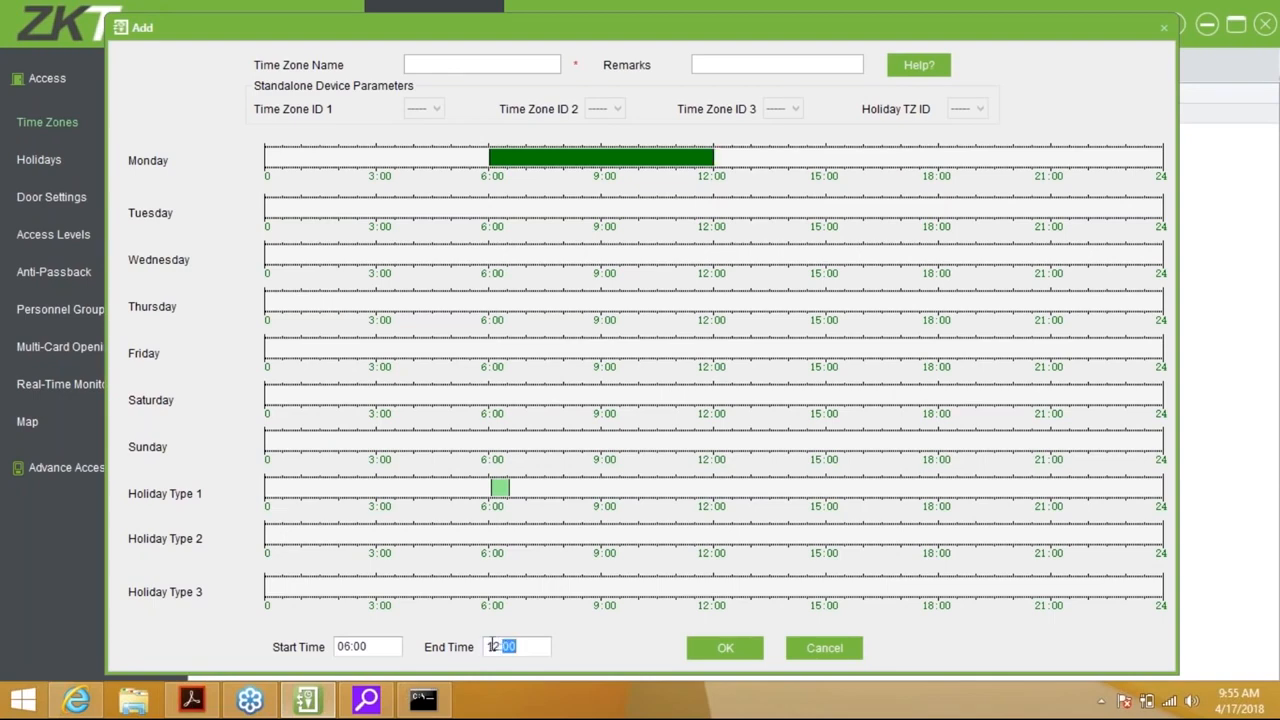
text(17)
click(498, 645)
text(1700)
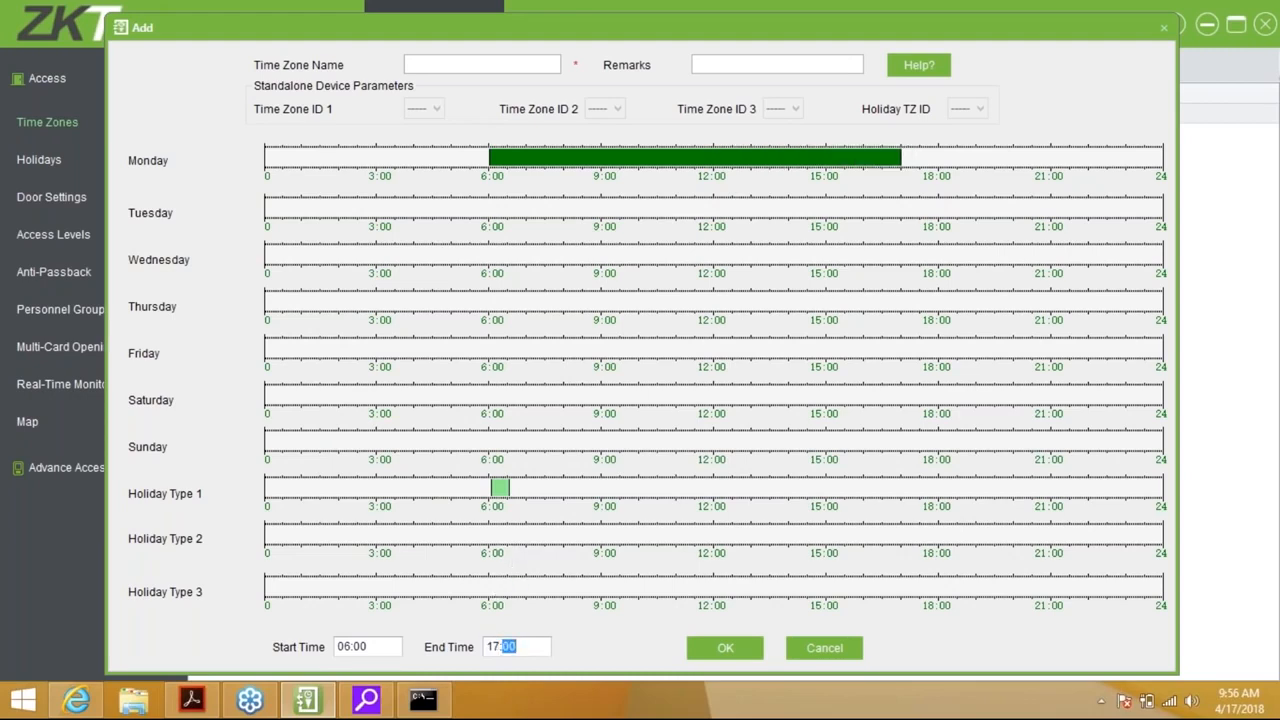
click(502, 489)
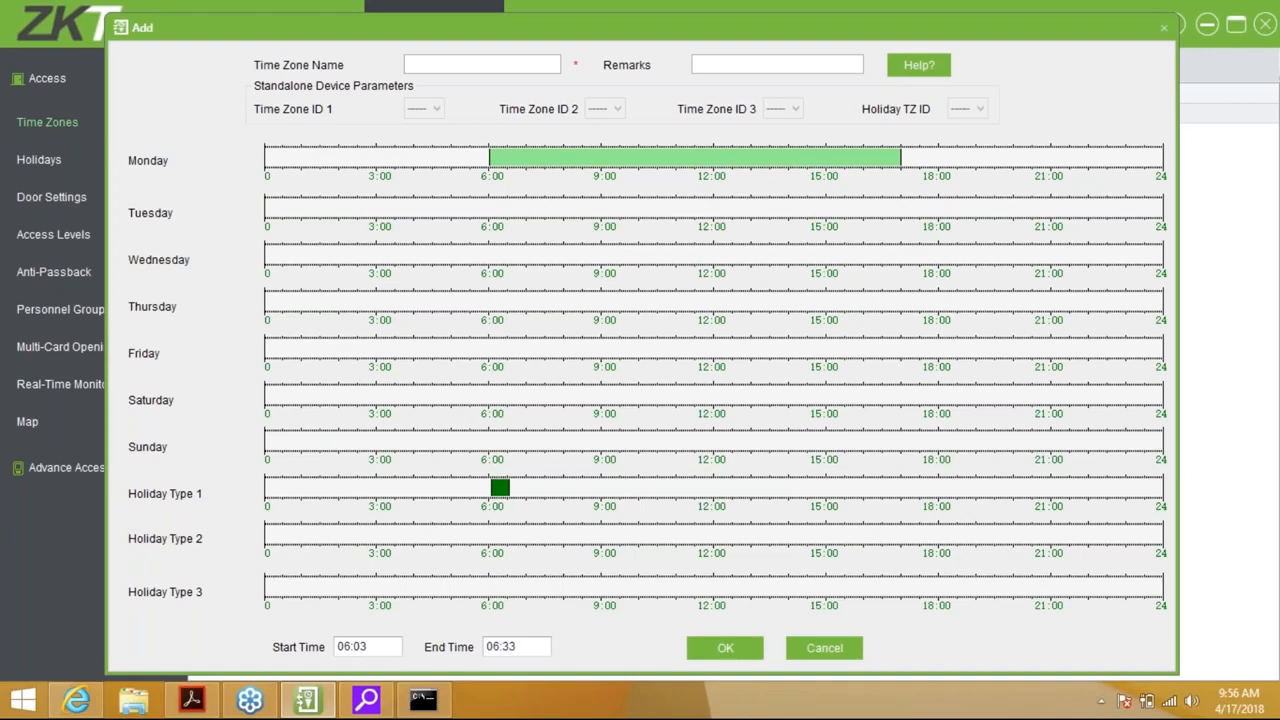
click(495, 647)
text(12)
click(563, 619)
click(492, 647)
click(343, 650)
click(508, 647)
Stretch the Holiday Type 1 period, set end time 12:00, then cancel the time zone unsaved
click(505, 490)
drag(517, 490, 560, 492)
click(494, 647)
text(1200)
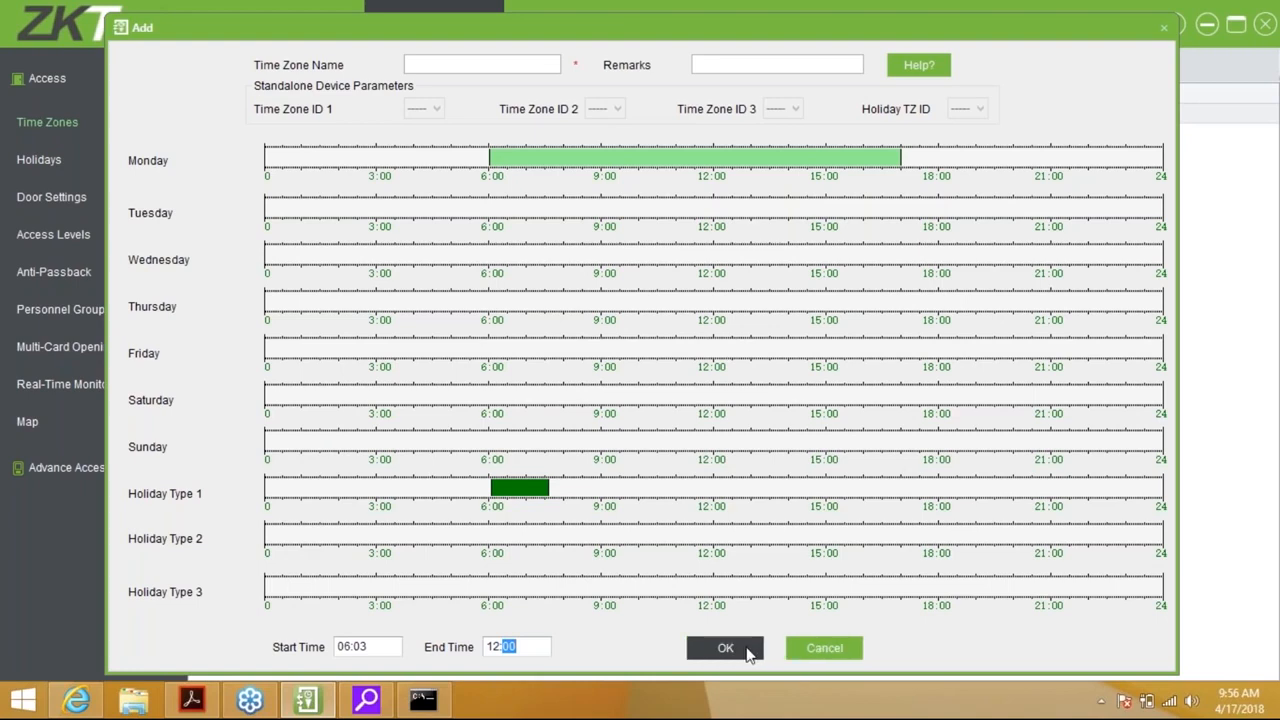
click(823, 648)
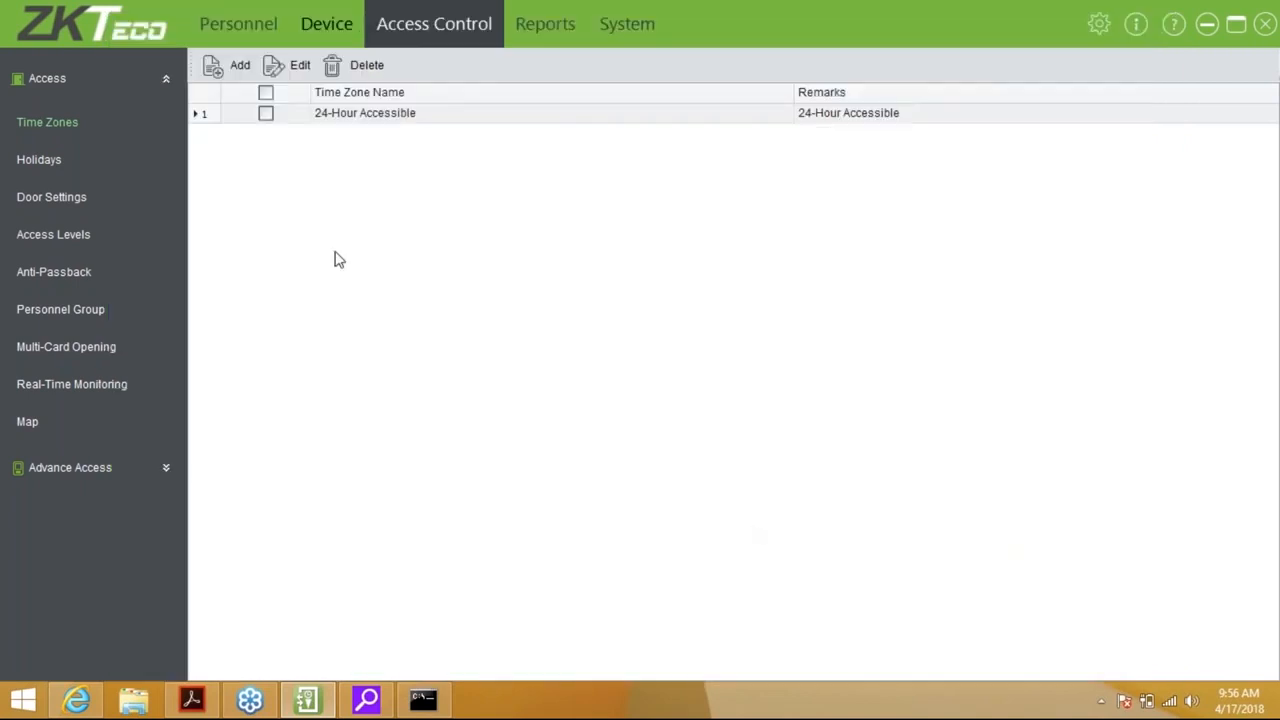
Add a holiday named New Years with start and end date 1/1/2018
click(29, 166)
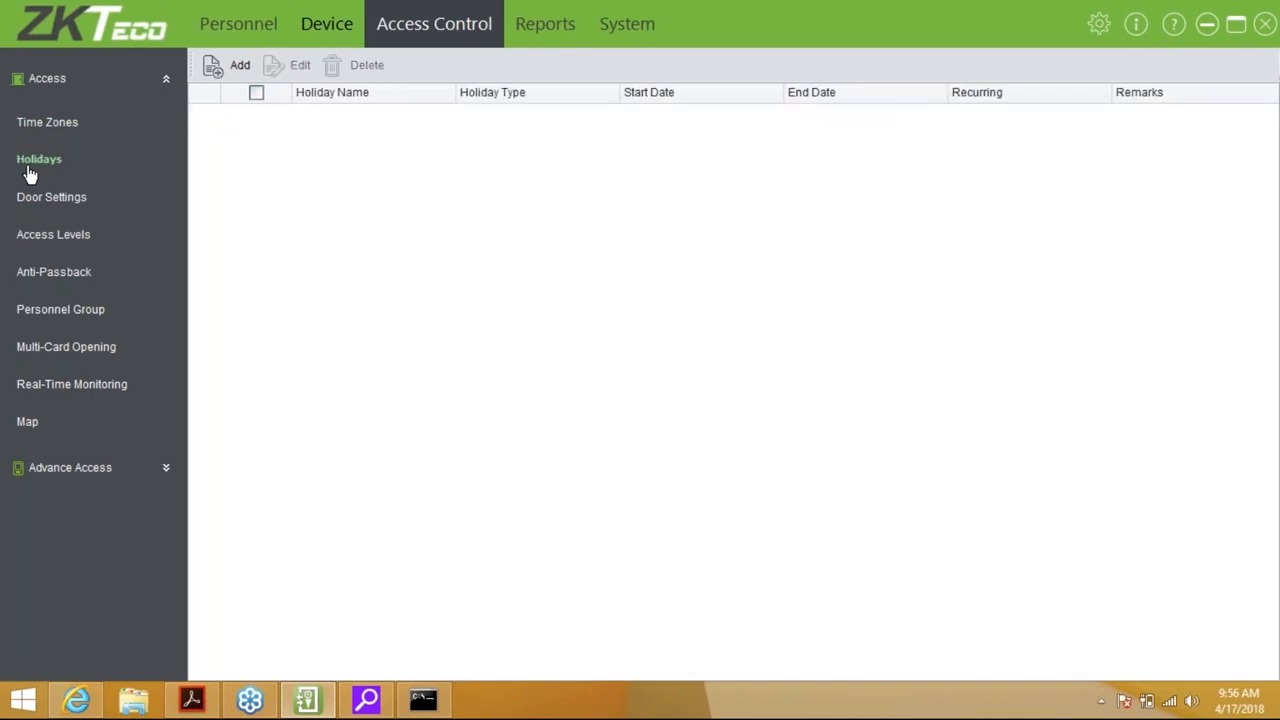
click(226, 62)
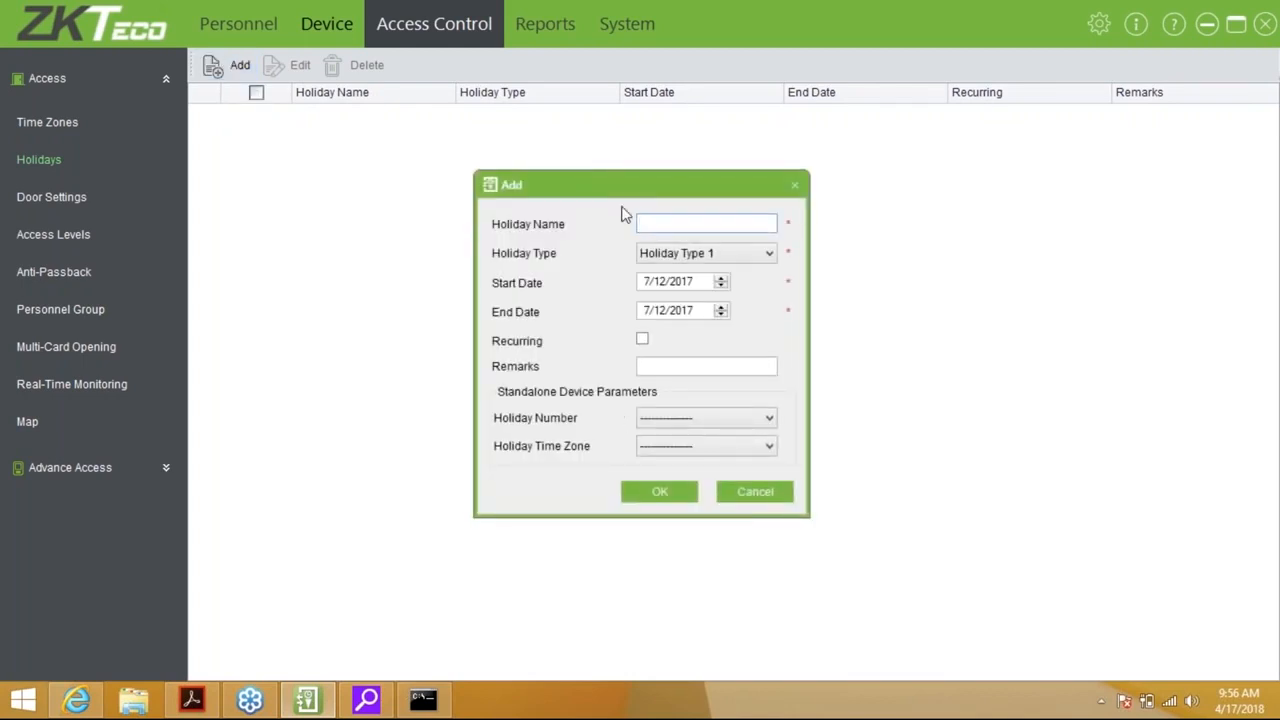
text(New Years)
click(685, 284)
text(2018)
click(686, 310)
text(2018)
click(648, 313)
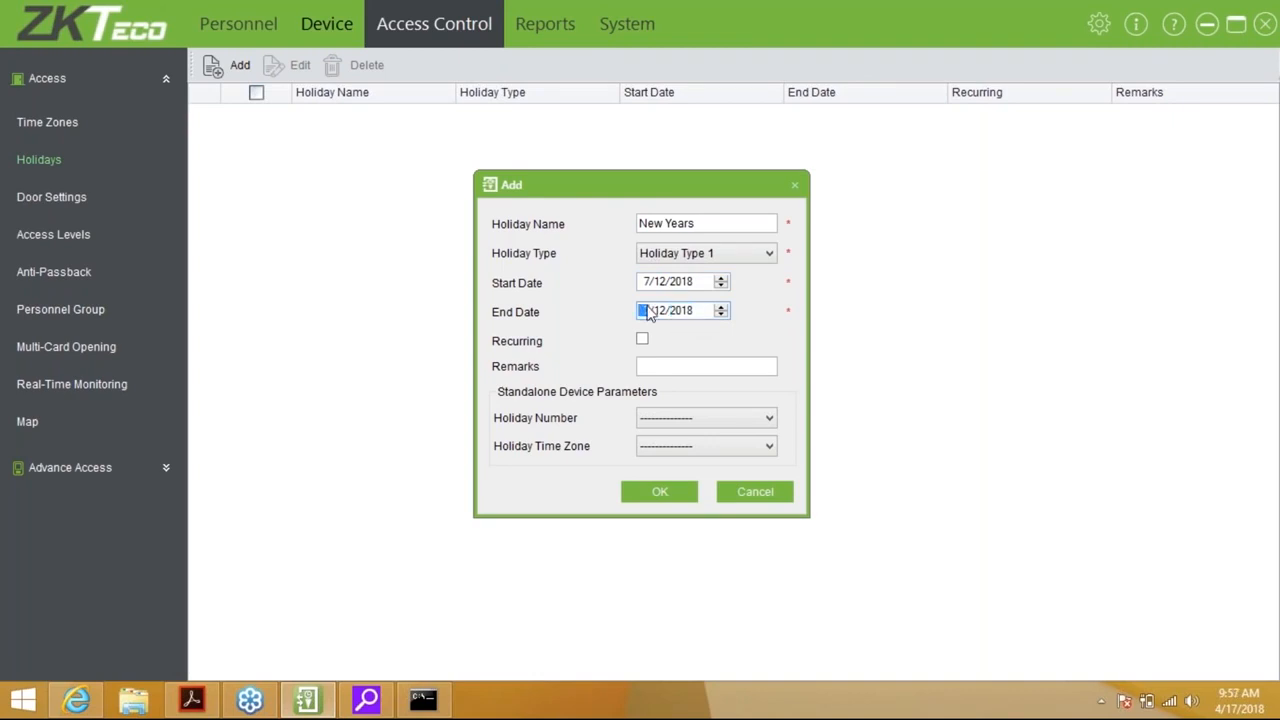
text(1)
click(647, 285)
text(1)
click(663, 284)
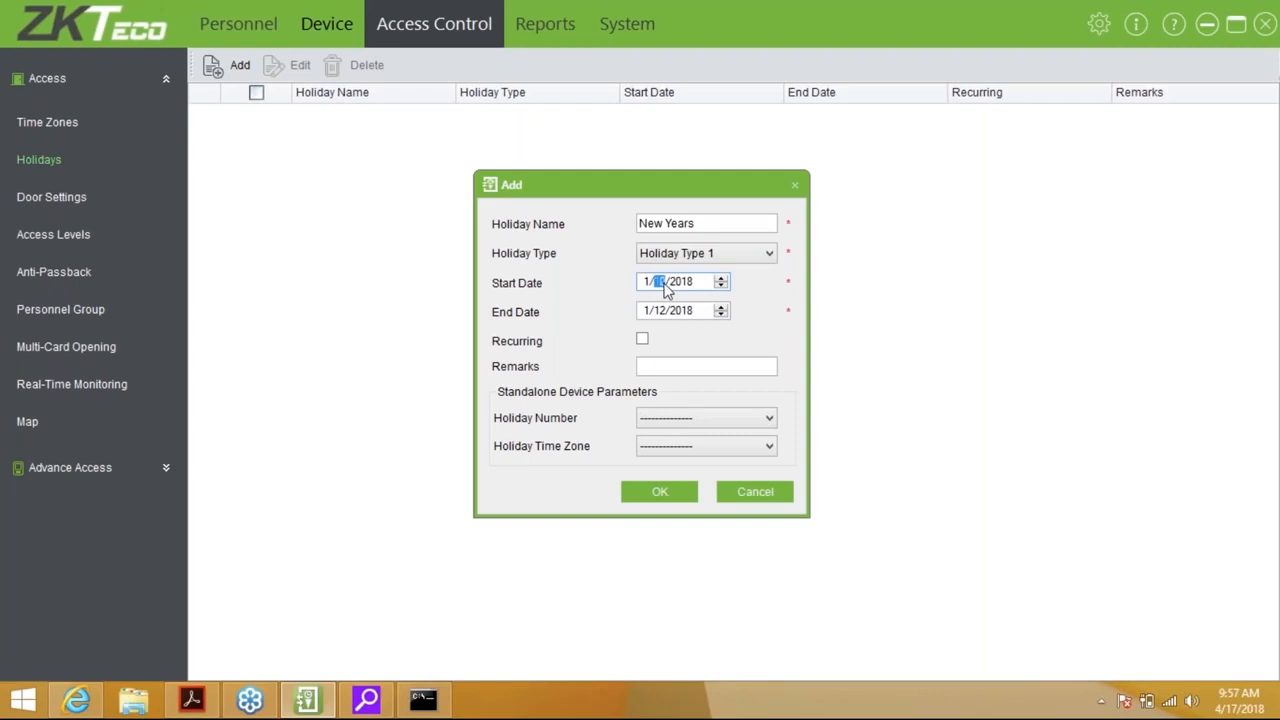
click(663, 312)
text(1)
Make New Years recurring with holiday number 10 and time zone 1, save, sync later, then list the doors
click(642, 339)
click(680, 365)
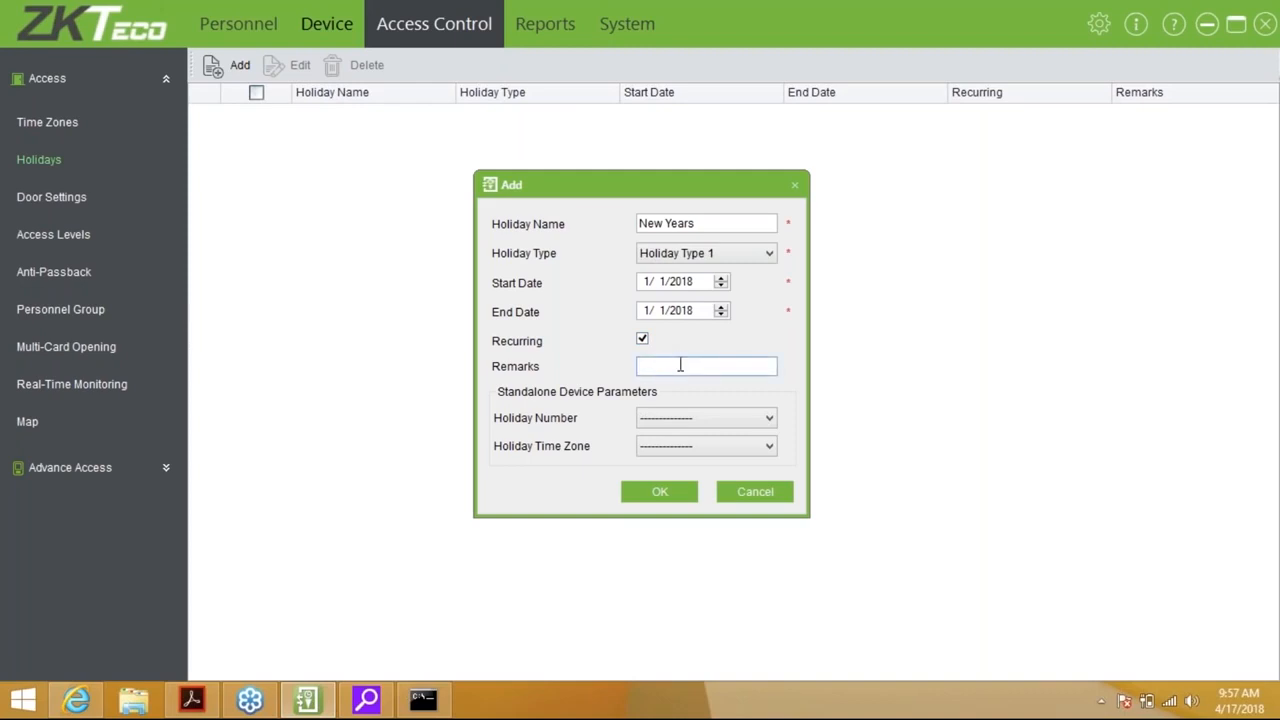
click(680, 419)
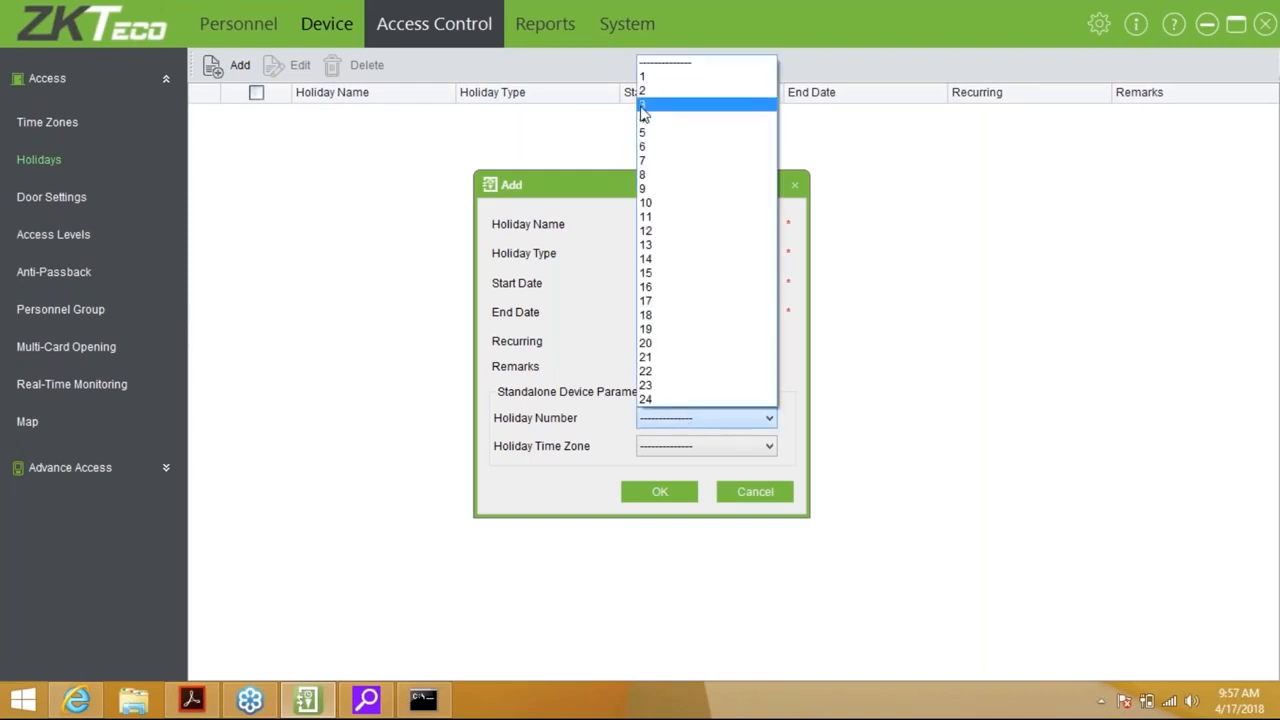
click(677, 203)
click(685, 447)
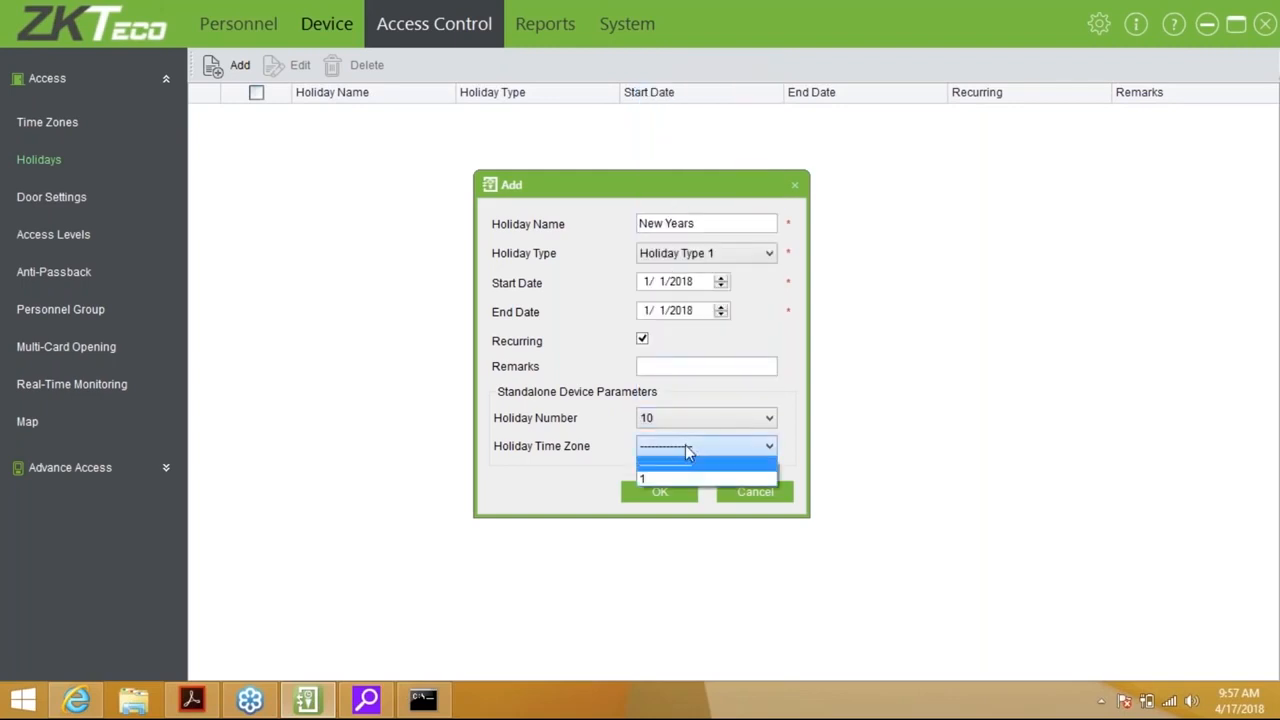
click(657, 492)
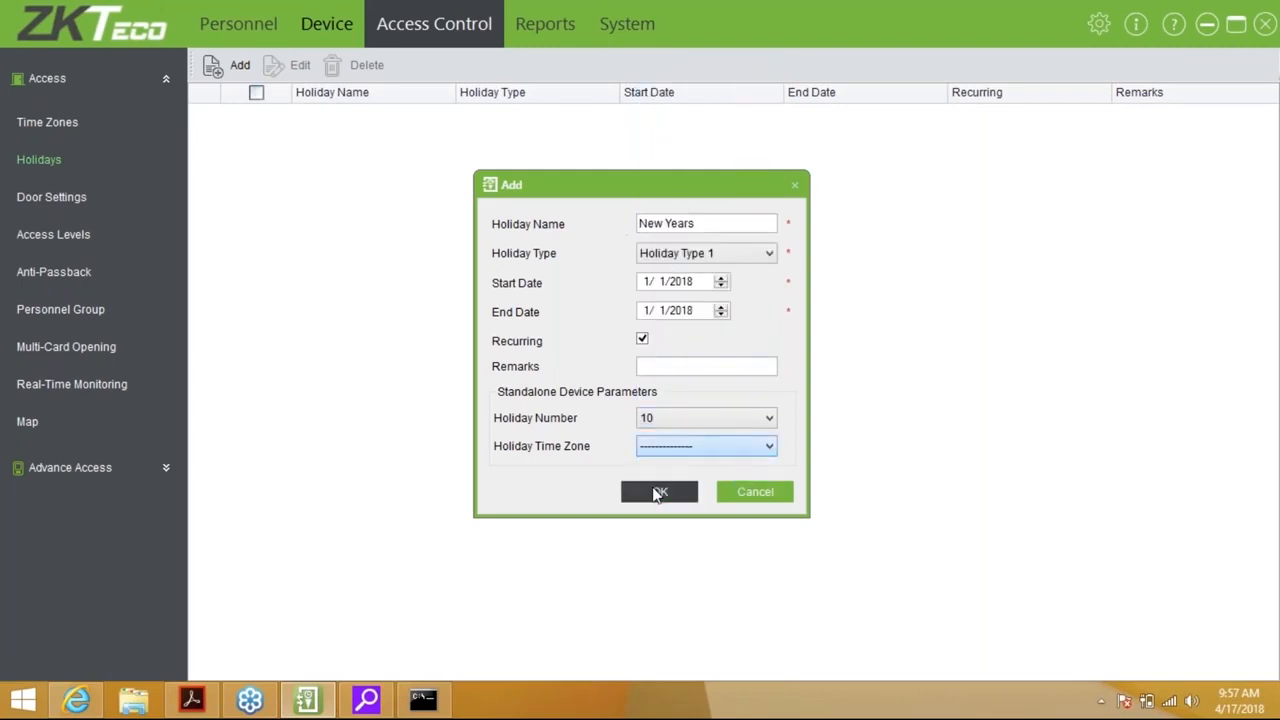
click(666, 446)
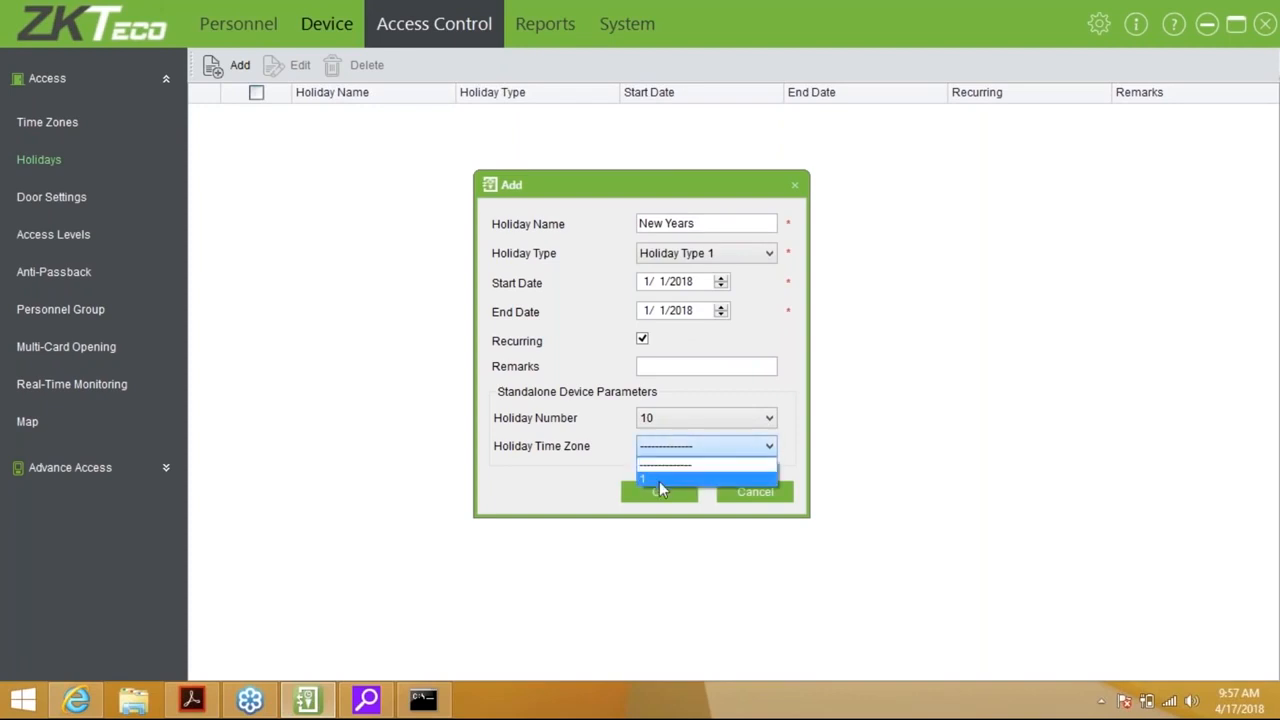
click(659, 481)
click(647, 497)
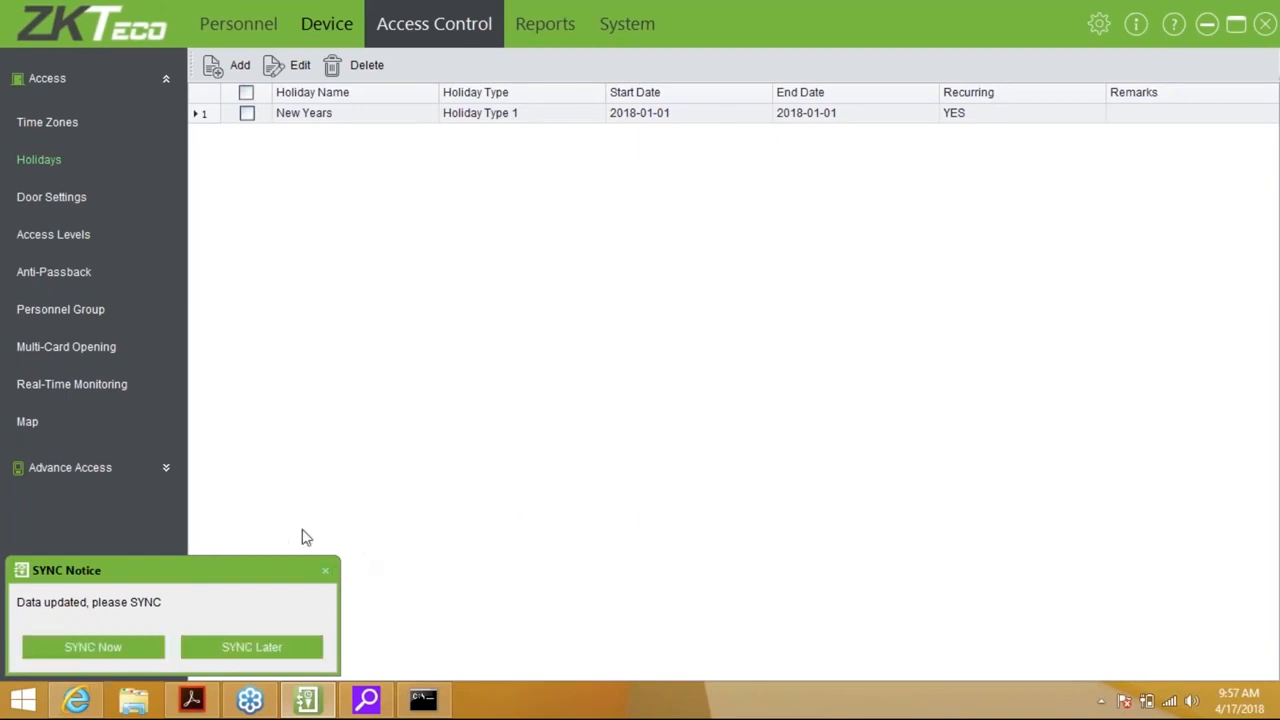
click(275, 658)
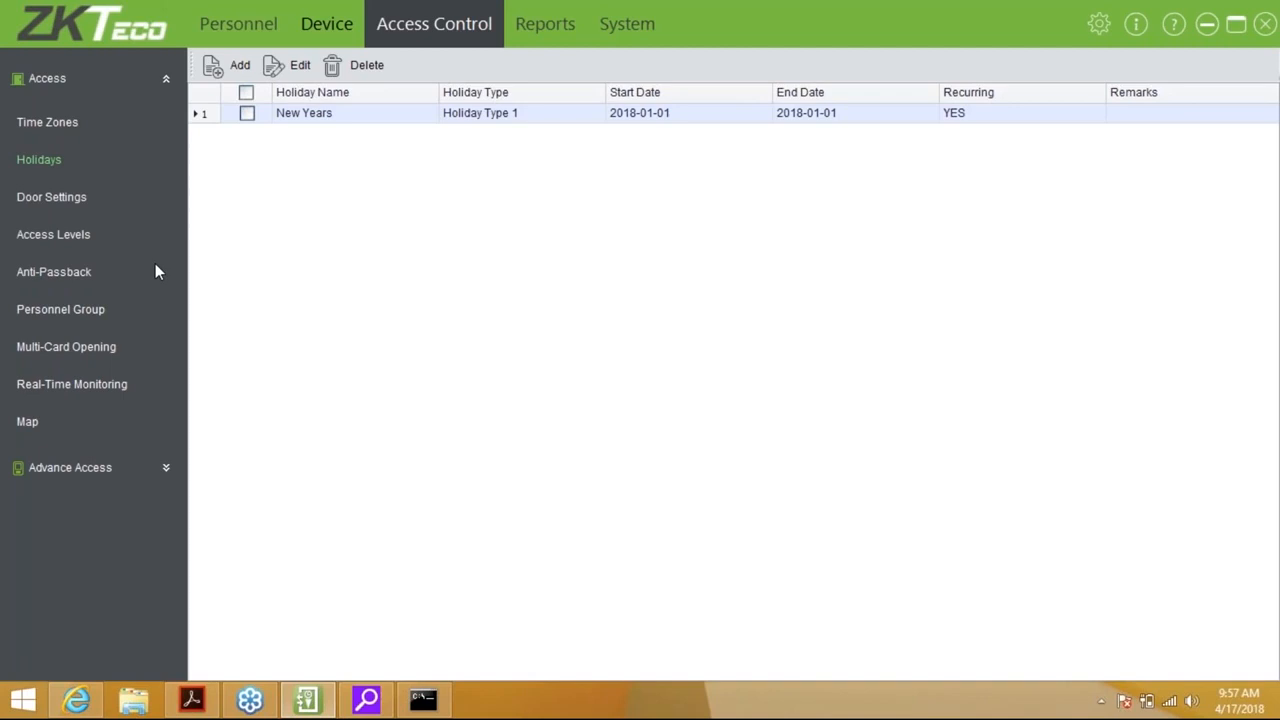
click(52, 196)
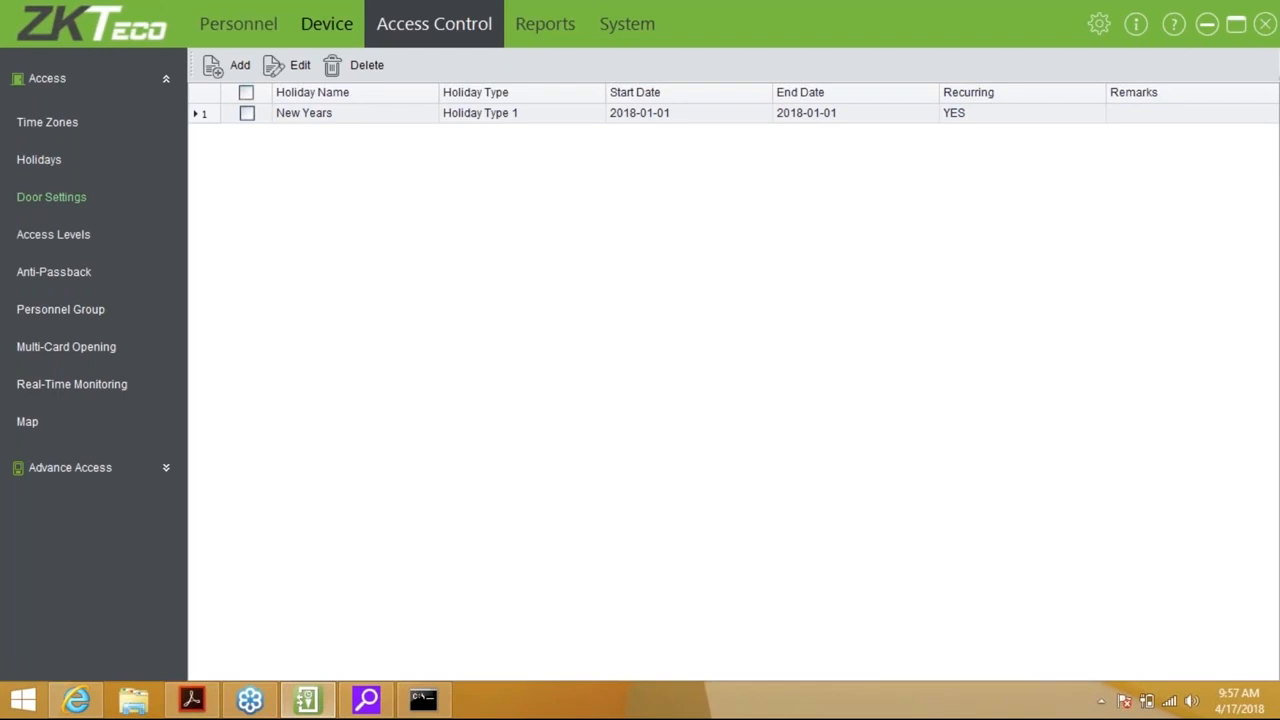
click(52, 197)
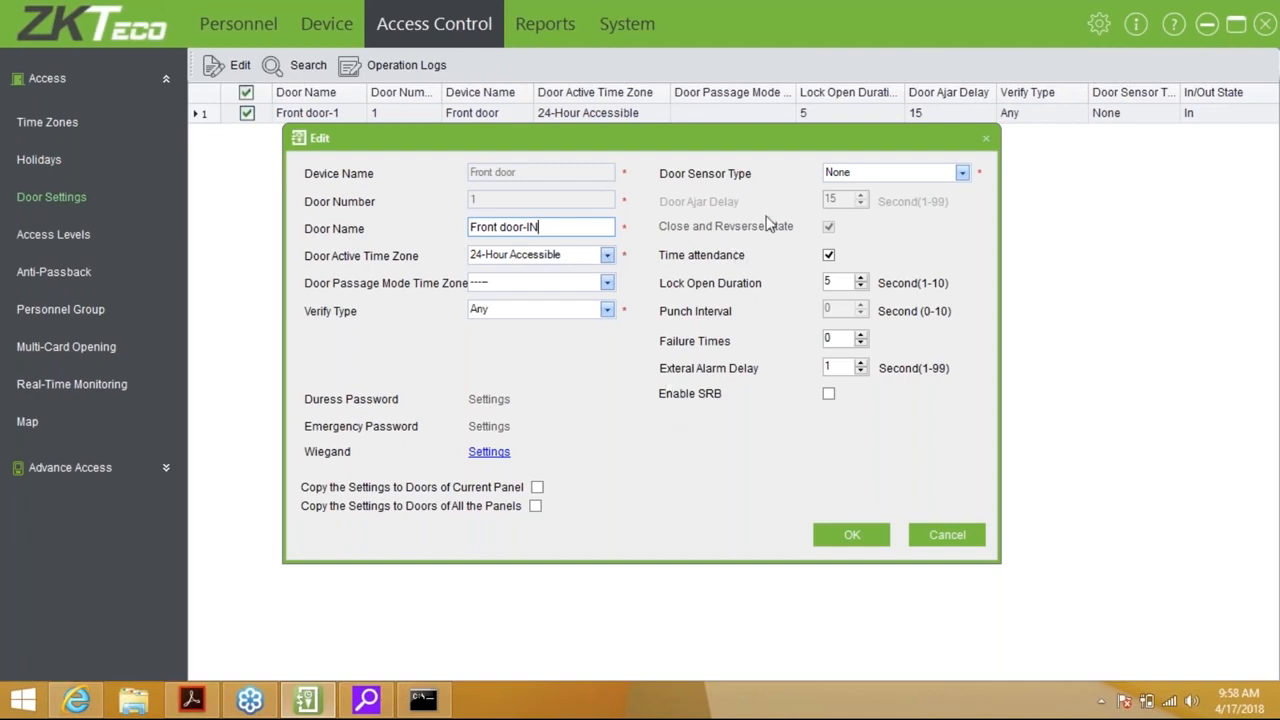
Leave passage mode time zone empty, verify type Any and door sensor type None
click(540, 283)
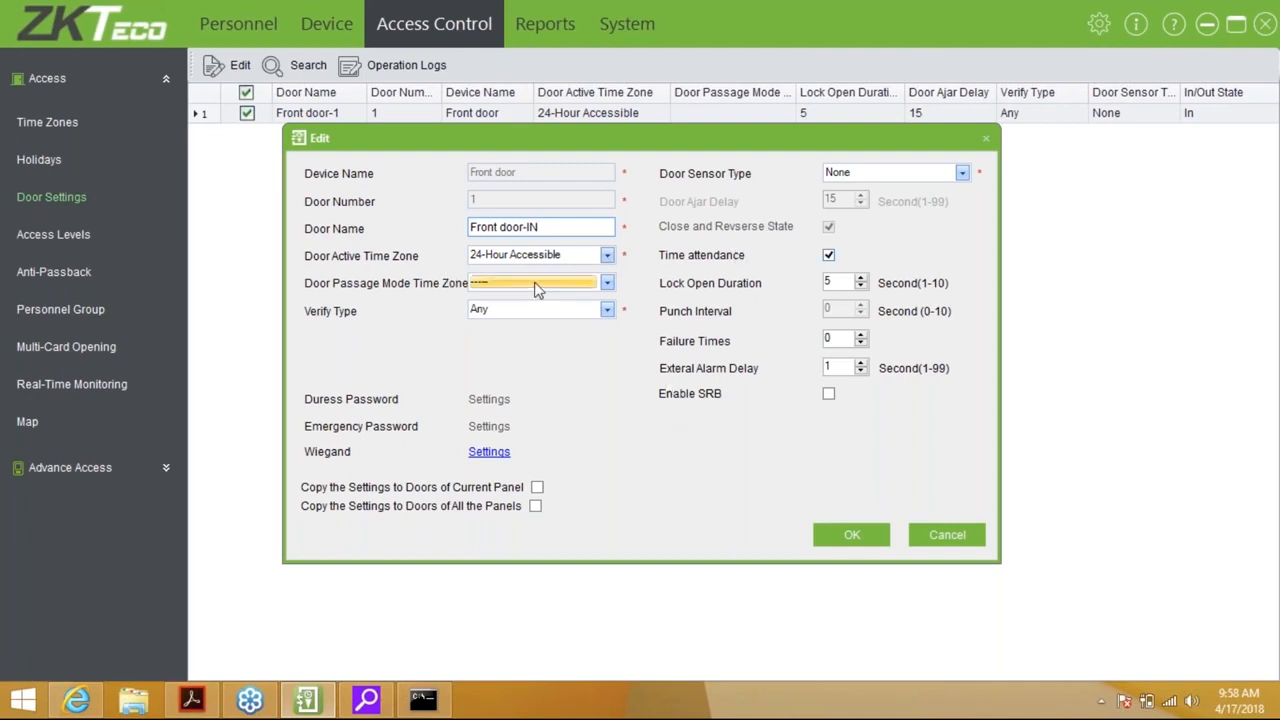
click(522, 305)
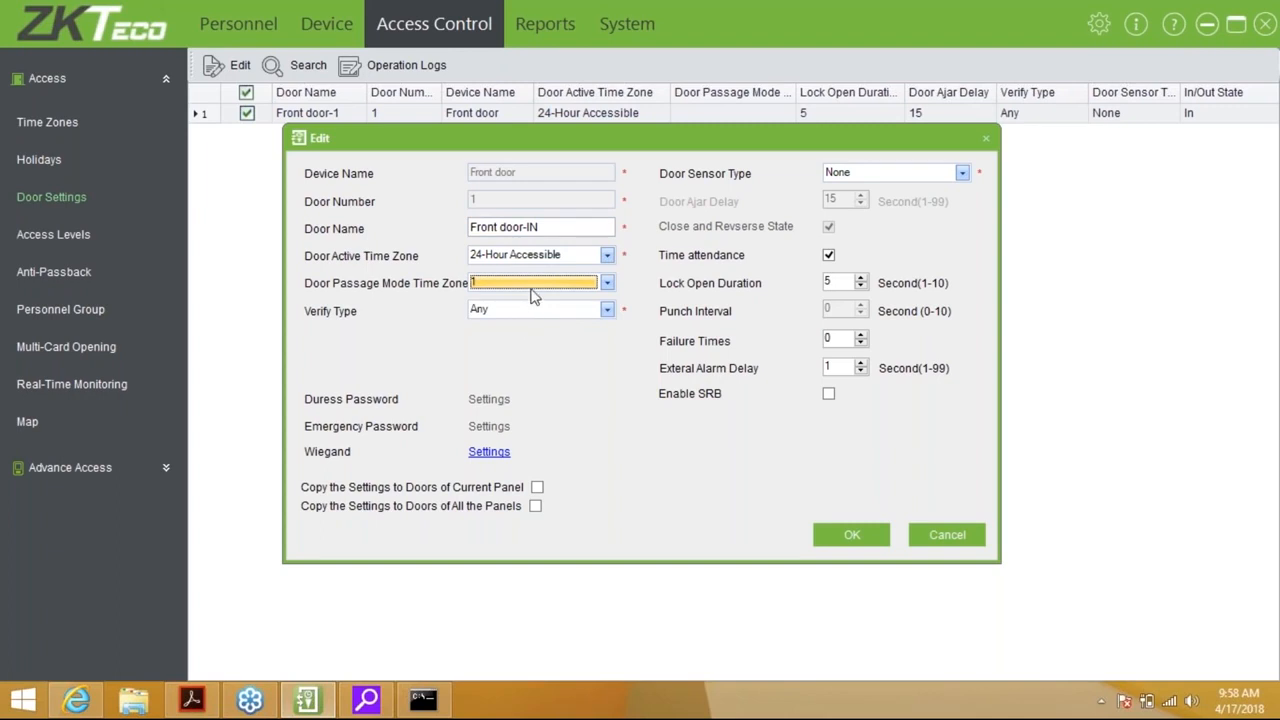
click(540, 285)
click(540, 299)
click(535, 305)
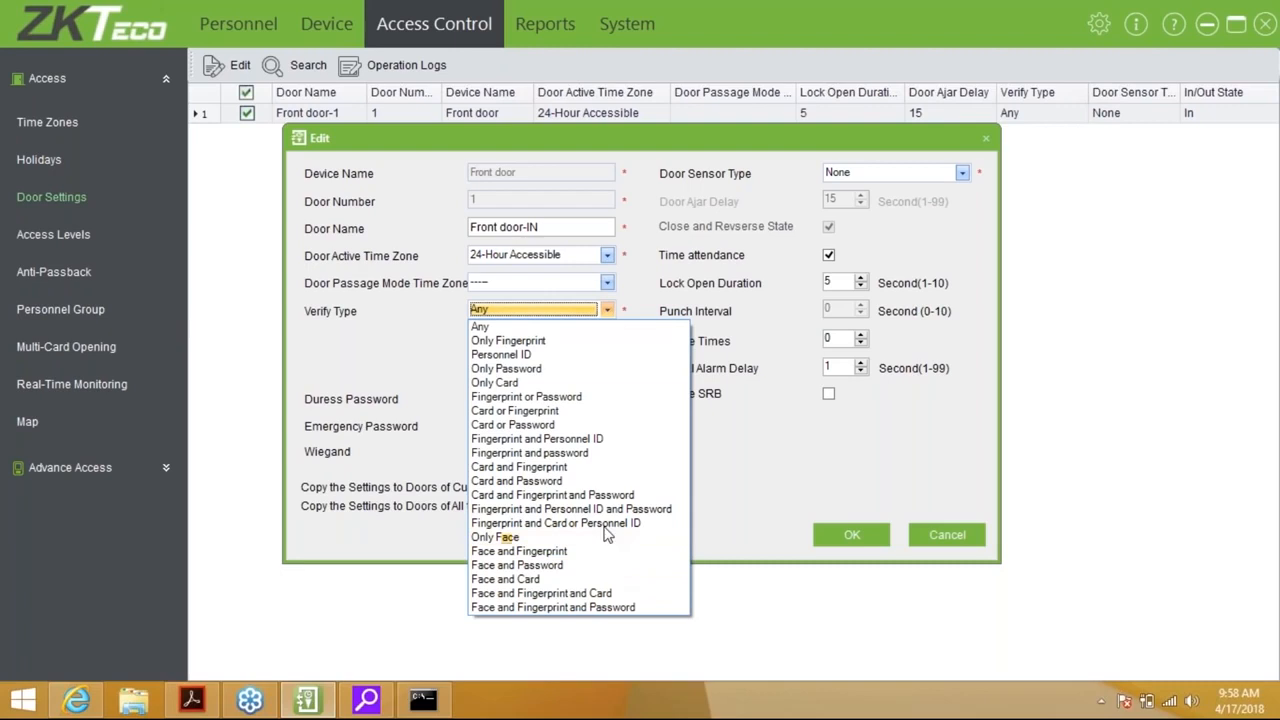
click(530, 326)
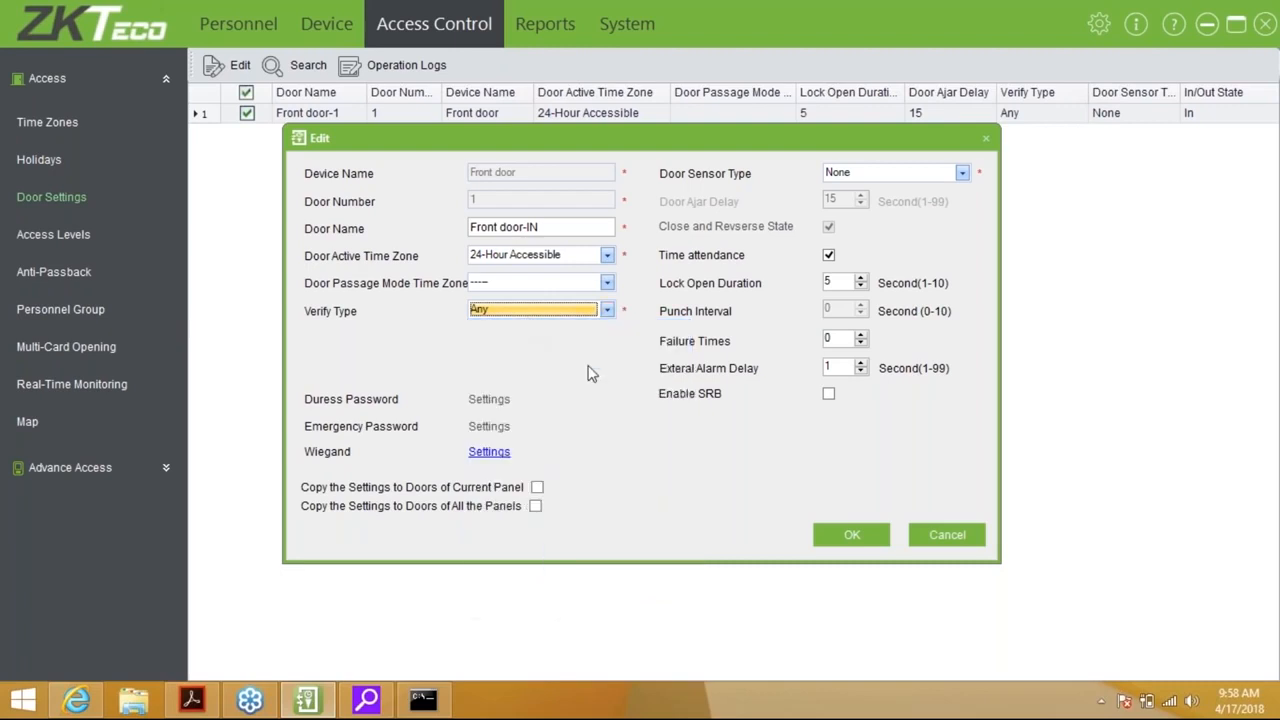
click(940, 176)
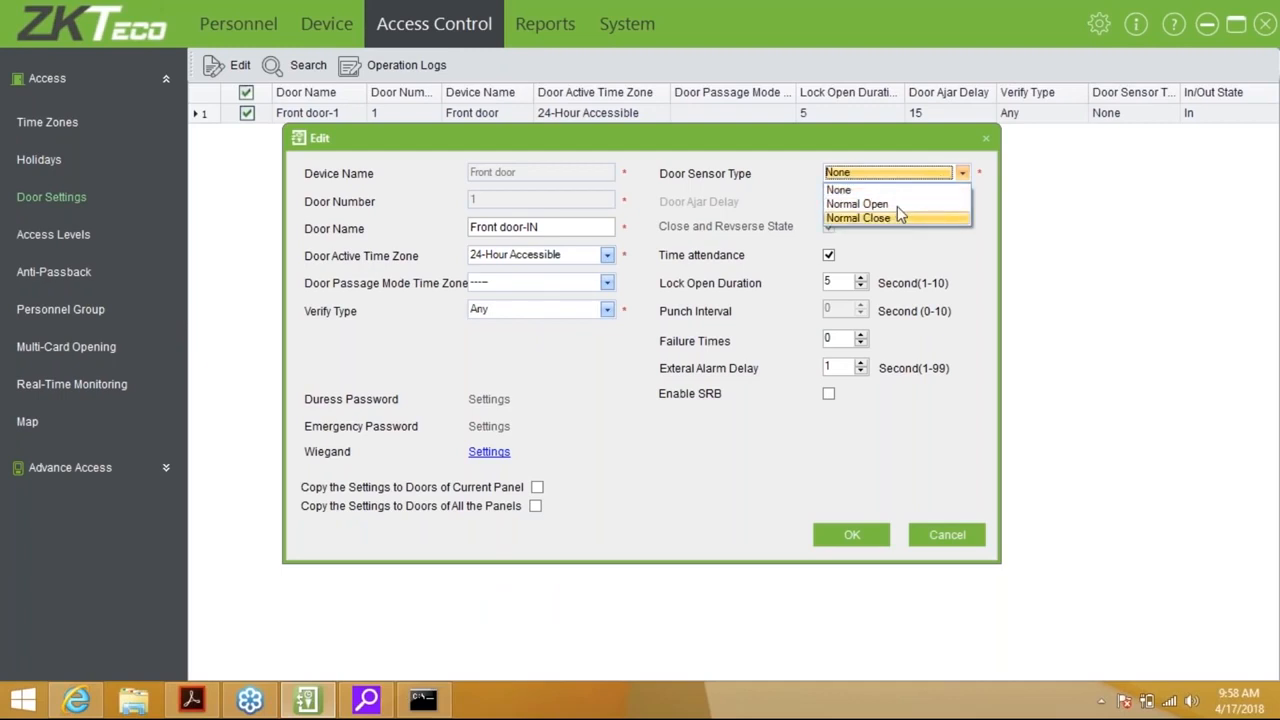
click(865, 184)
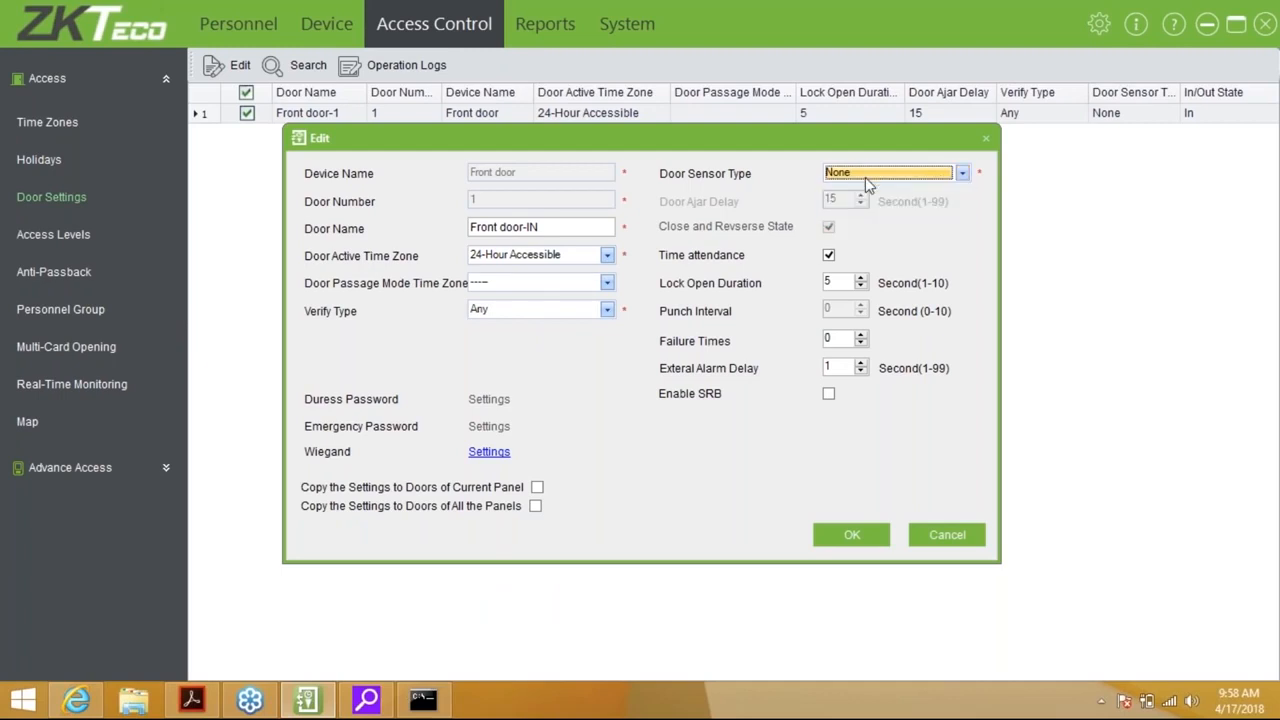
Turn off time attendance, set lock open duration 1 and failure times 3, and save the door
click(831, 257)
click(829, 256)
click(829, 256)
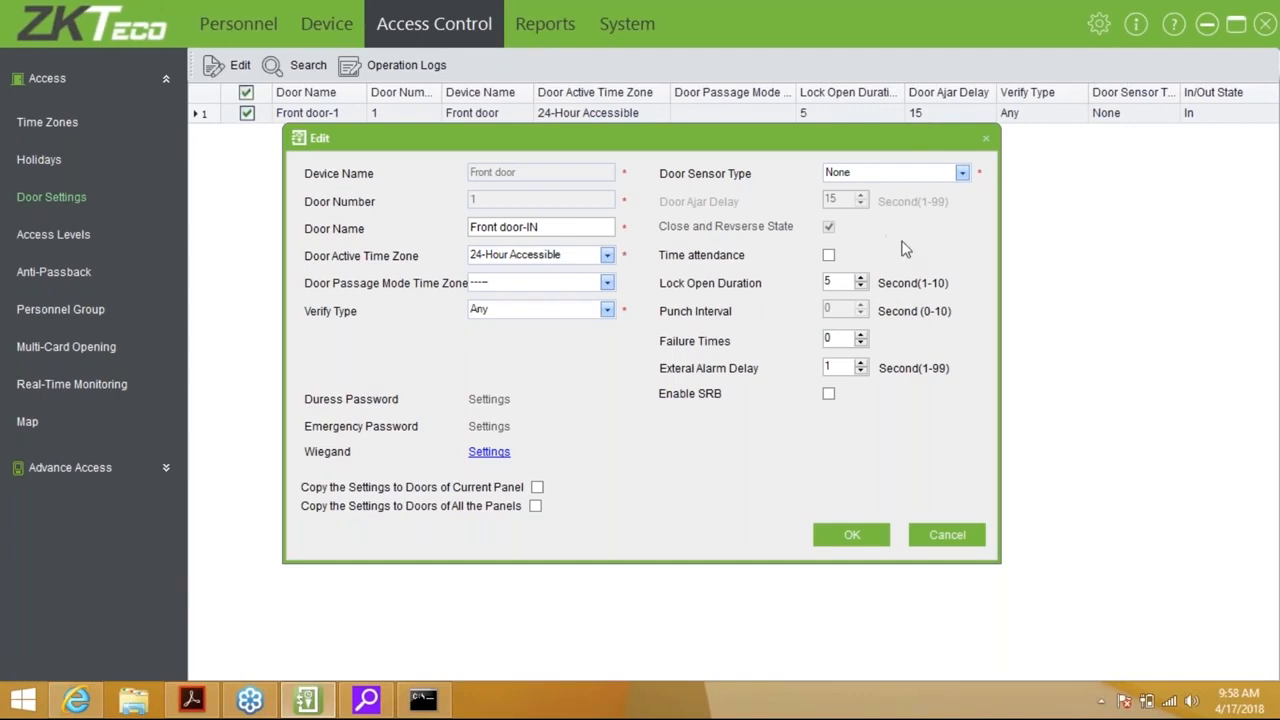
click(861, 287)
click(861, 287)
click(861, 287)
click(861, 287)
click(840, 367)
click(860, 337)
click(860, 337)
click(860, 337)
click(866, 543)
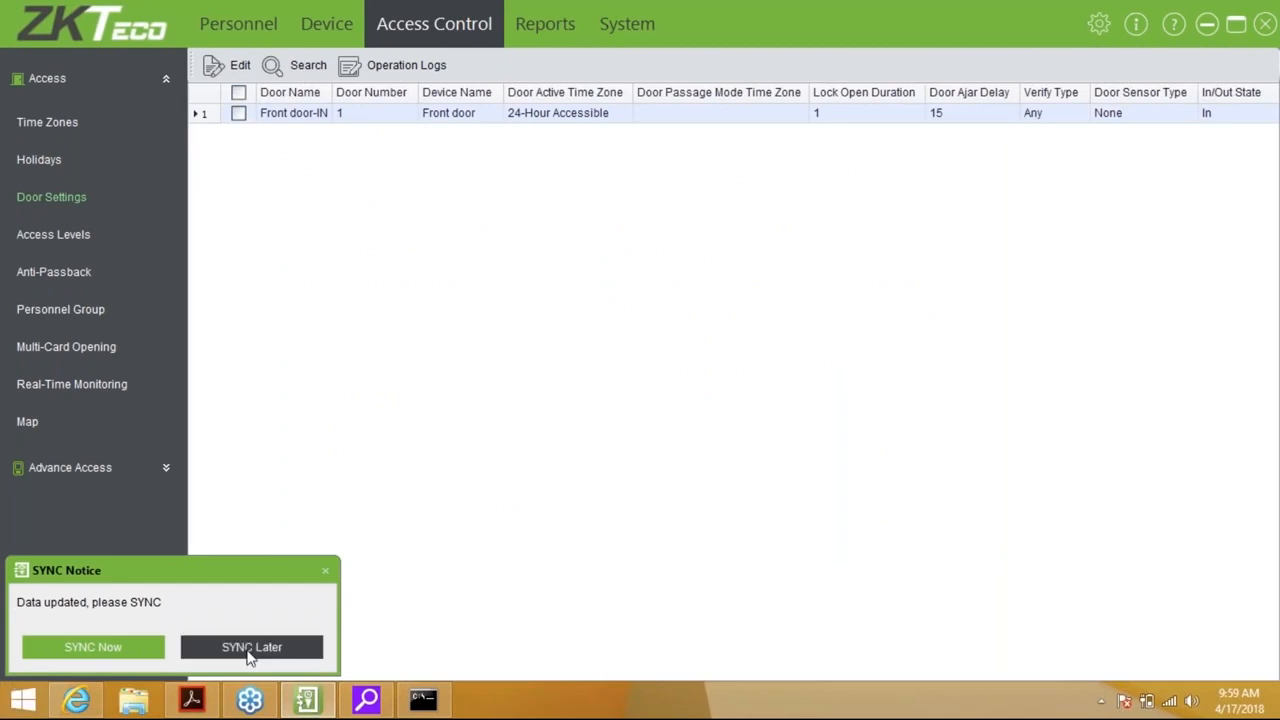
Postpone the device sync and start a new access level from the Access Levels list
click(250, 647)
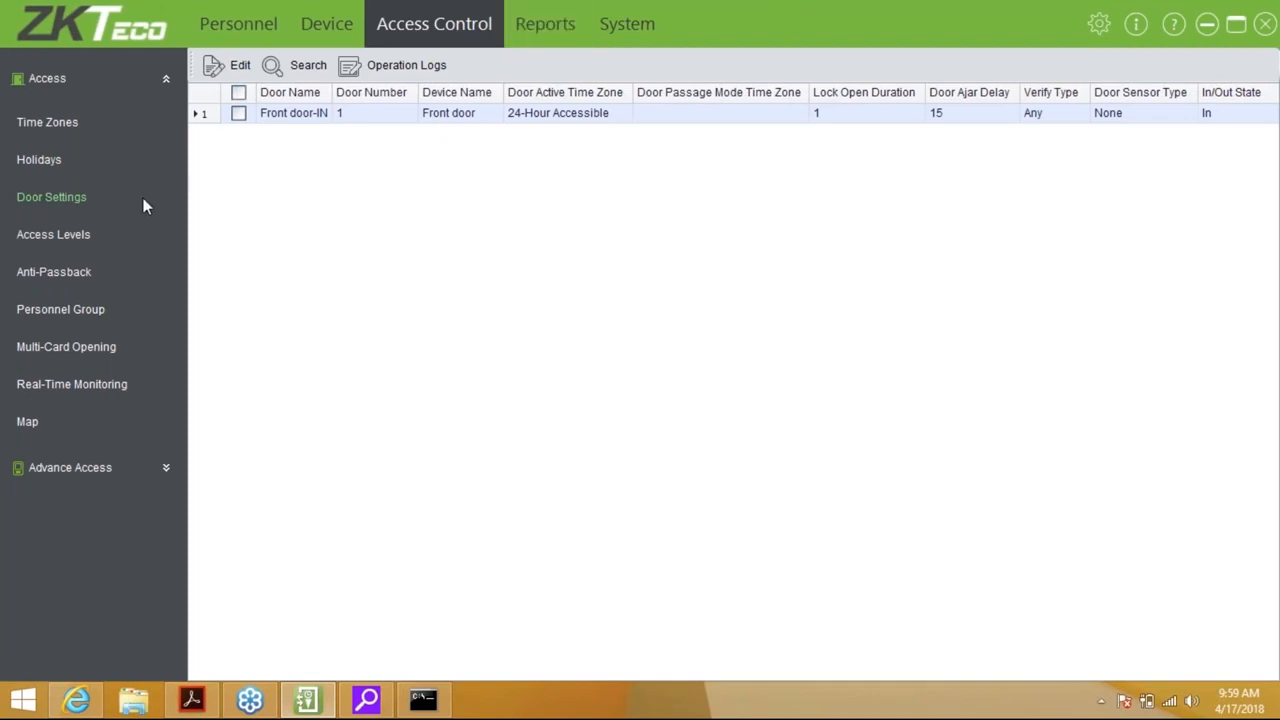
click(80, 238)
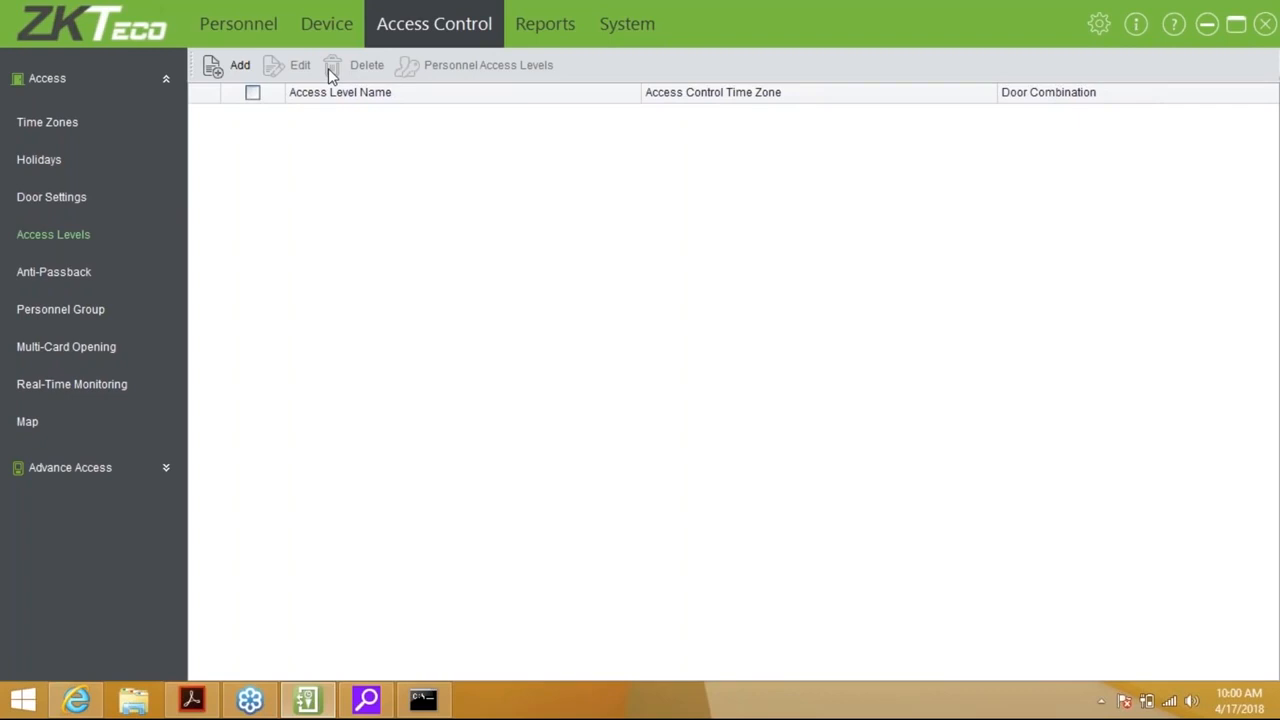
click(238, 68)
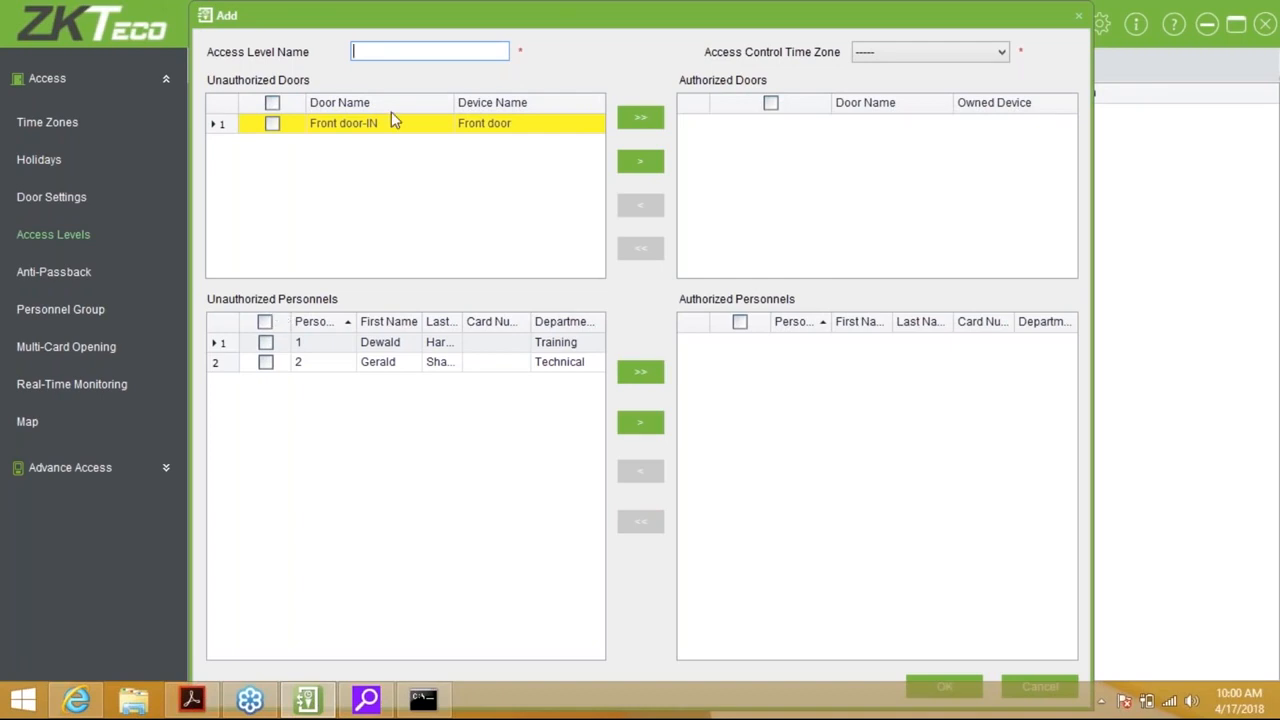
Give the new access level the 24-Hour Accessible time zone and the name 'Normal Access'
click(906, 51)
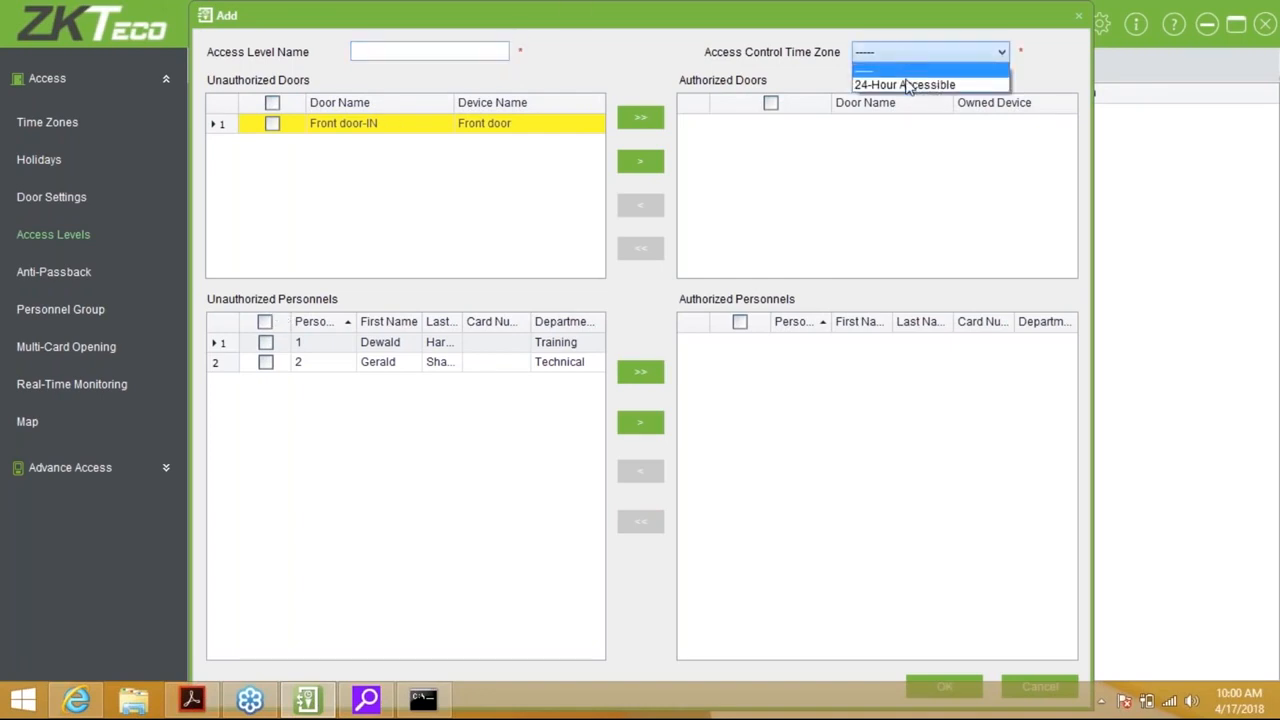
click(907, 86)
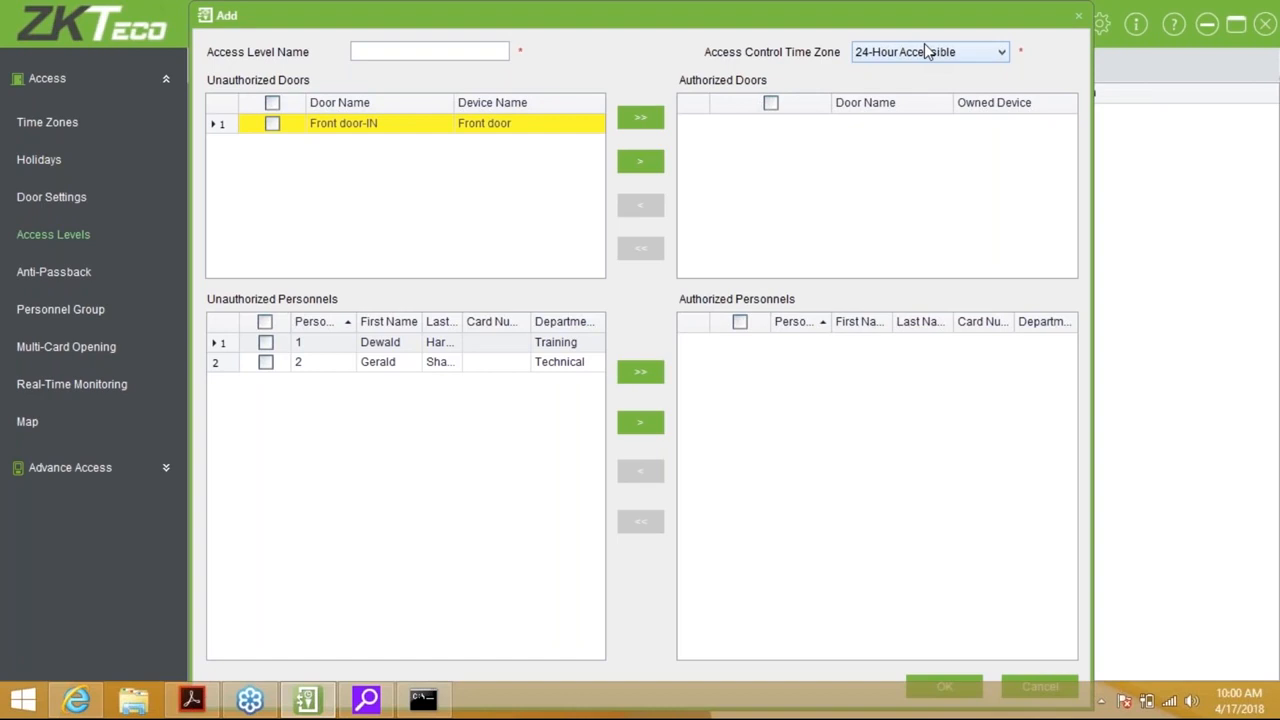
click(500, 52)
text(Norma)
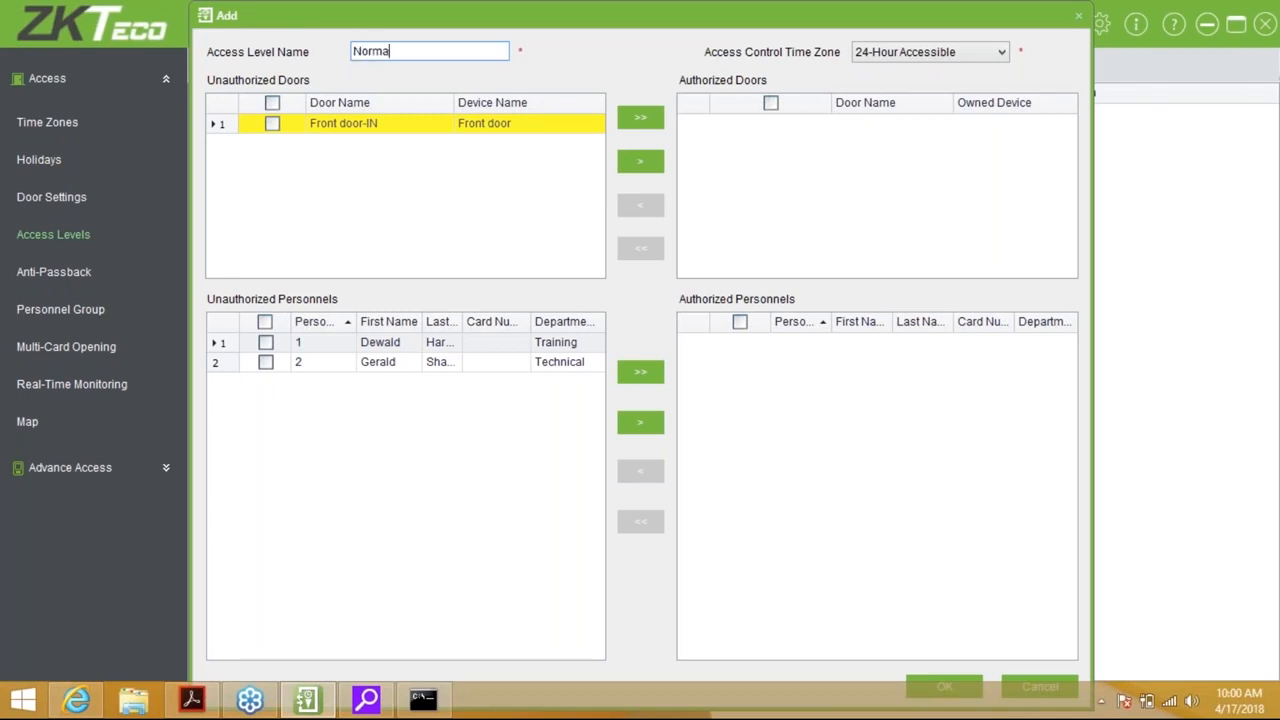
text(l Access)
Authorize Front door-IN, save the Normal Access level, and choose to sync now
double_click(406, 126)
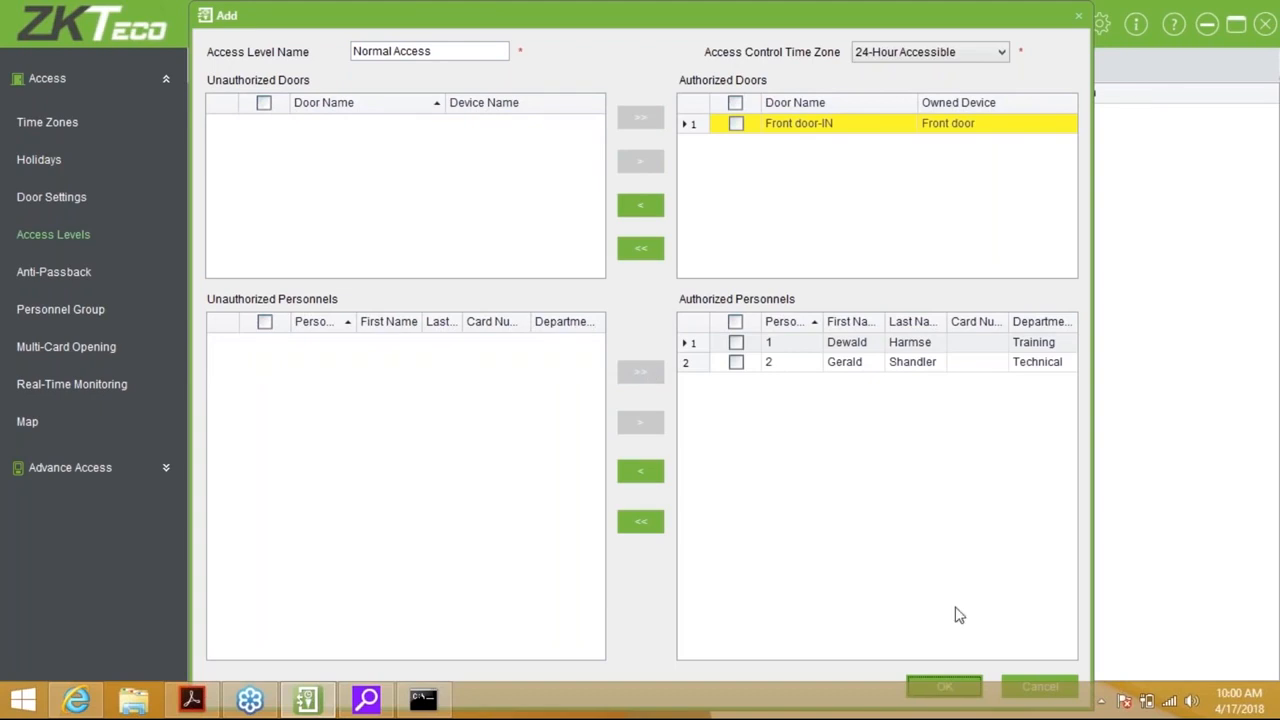
click(940, 688)
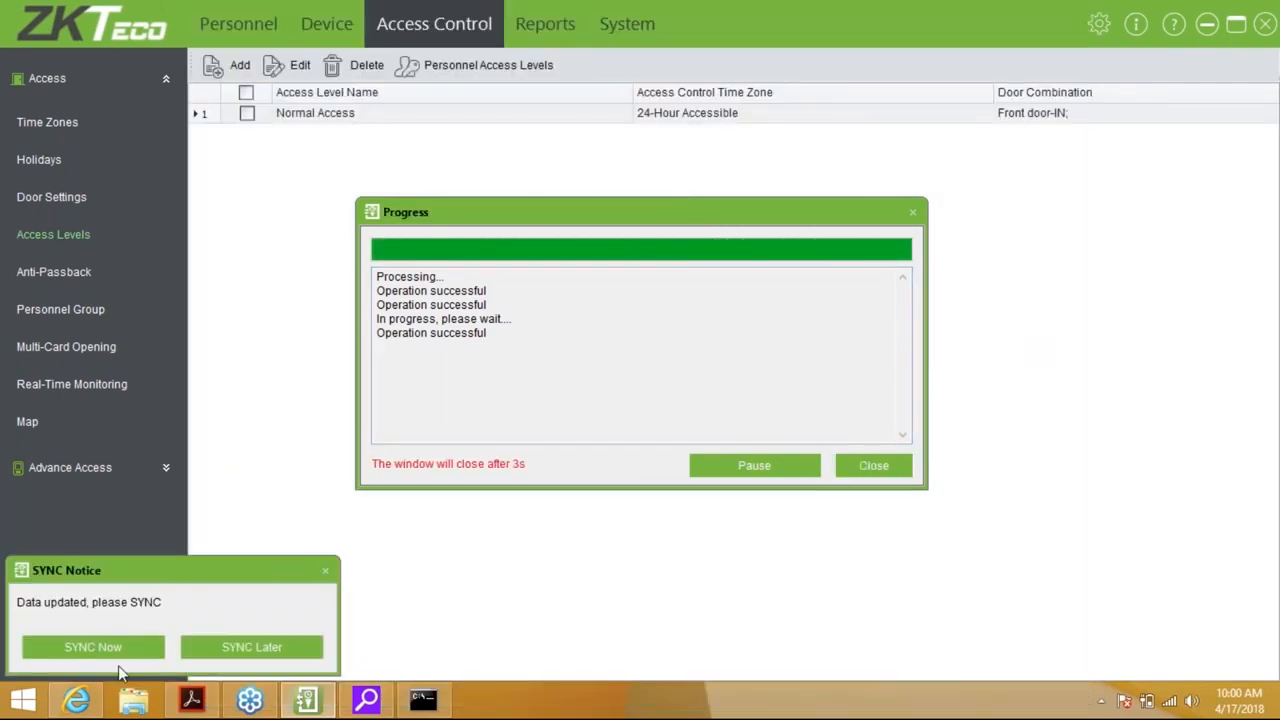
click(139, 646)
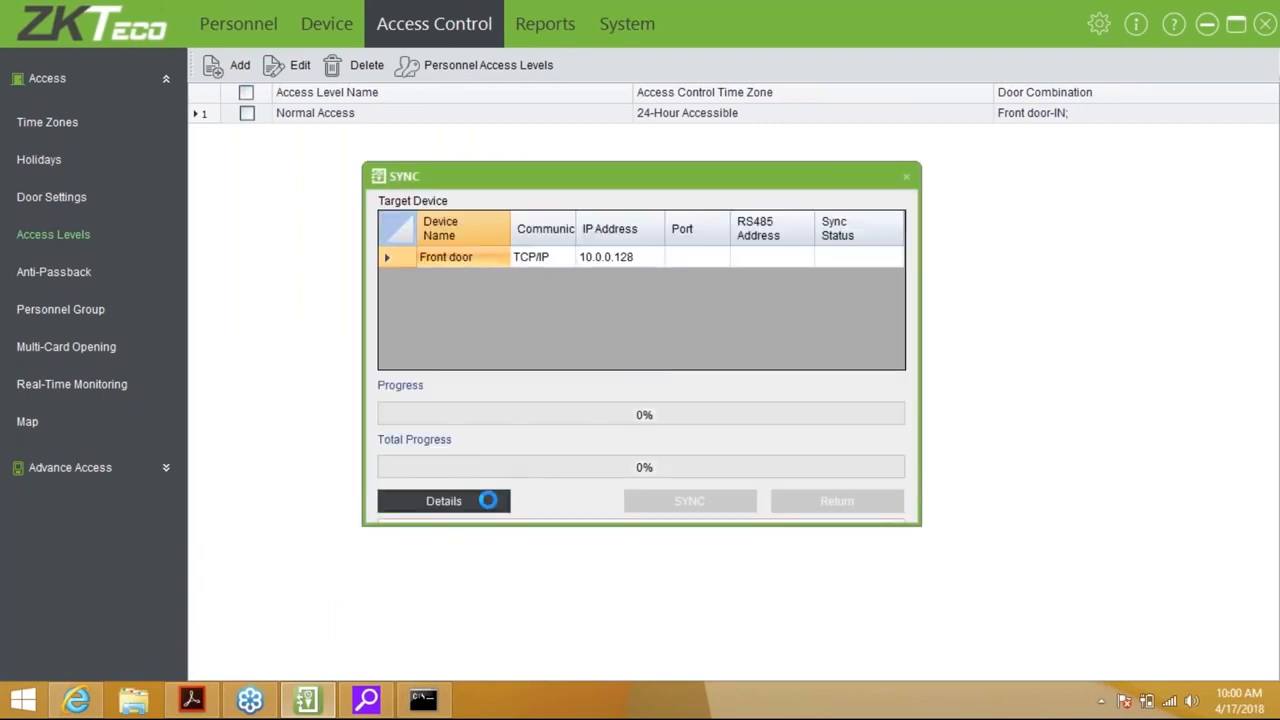
Watch the detailed log while access data syncs to Front door, then close the finished window
click(488, 500)
drag(665, 172, 672, 154)
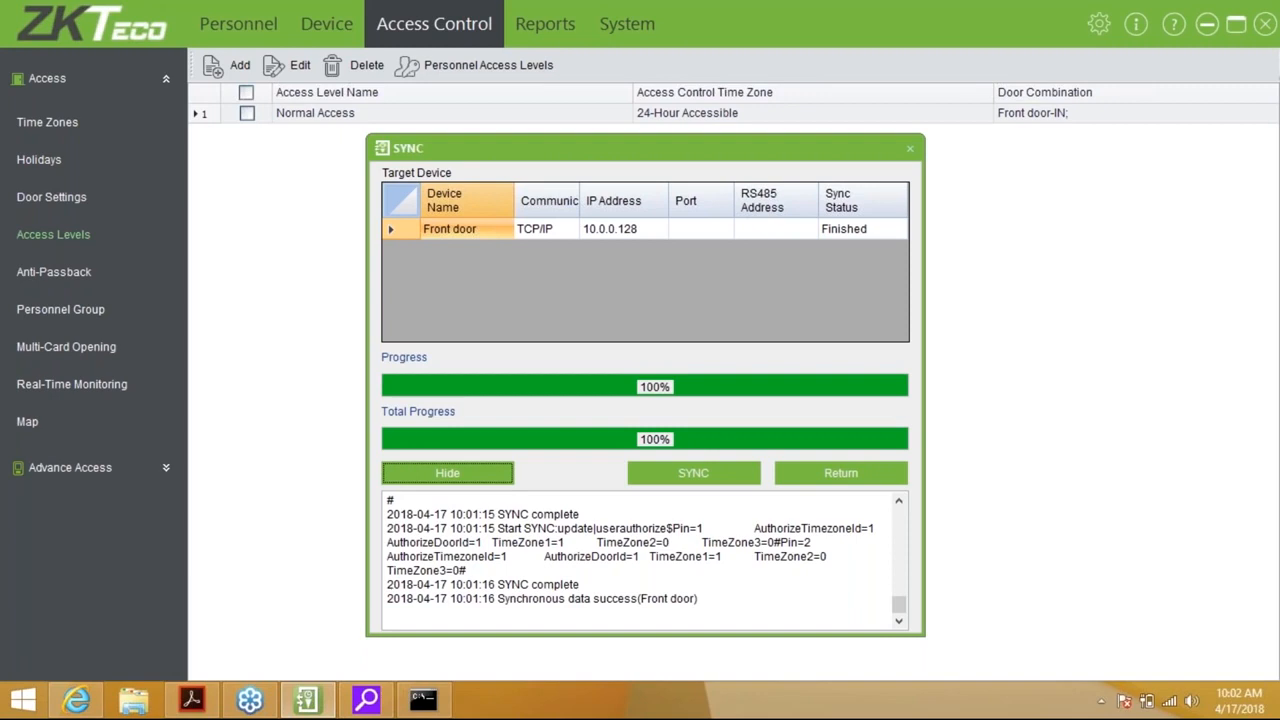
click(877, 480)
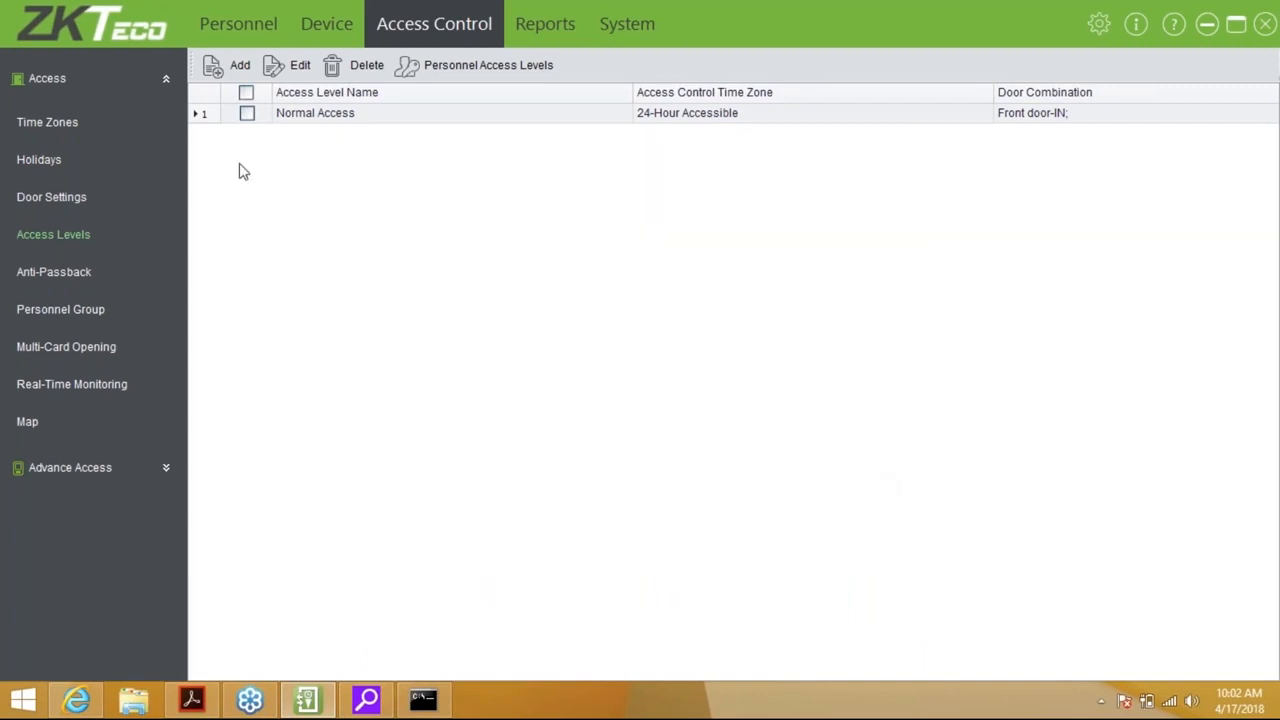
Cancel the Front door alarm in Real-Time Monitoring and refresh the event view
click(100, 390)
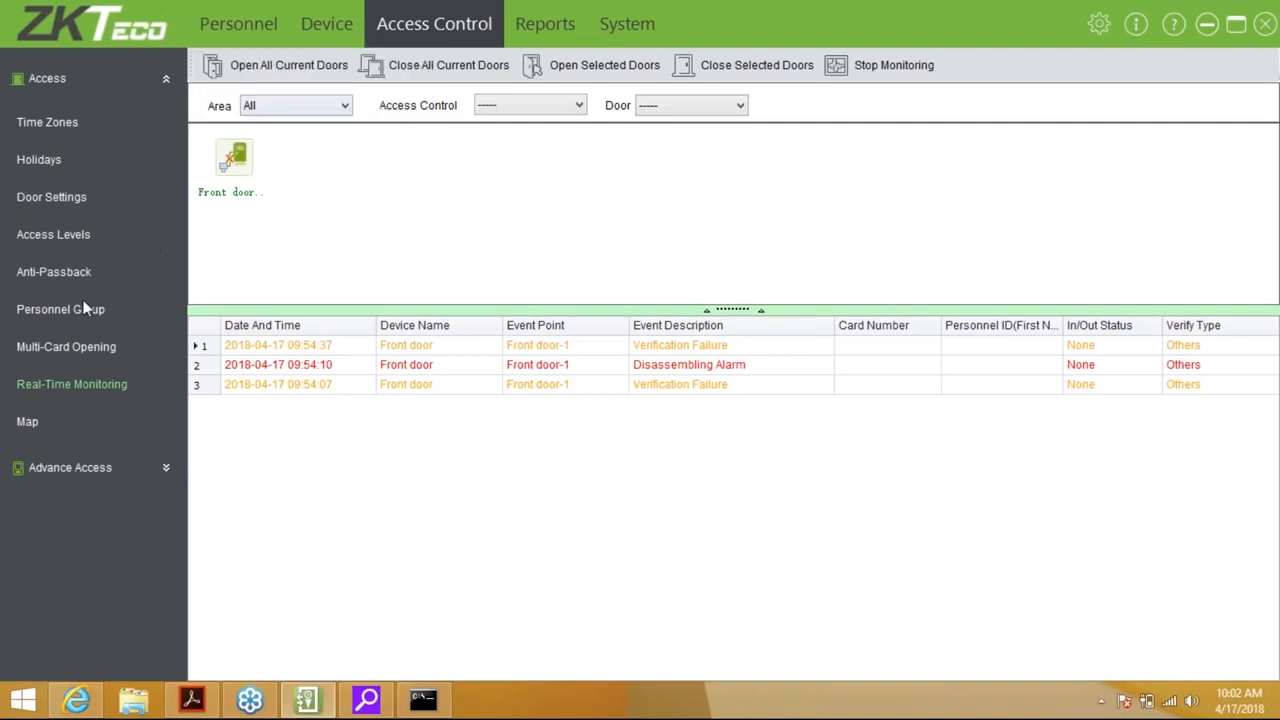
click(89, 388)
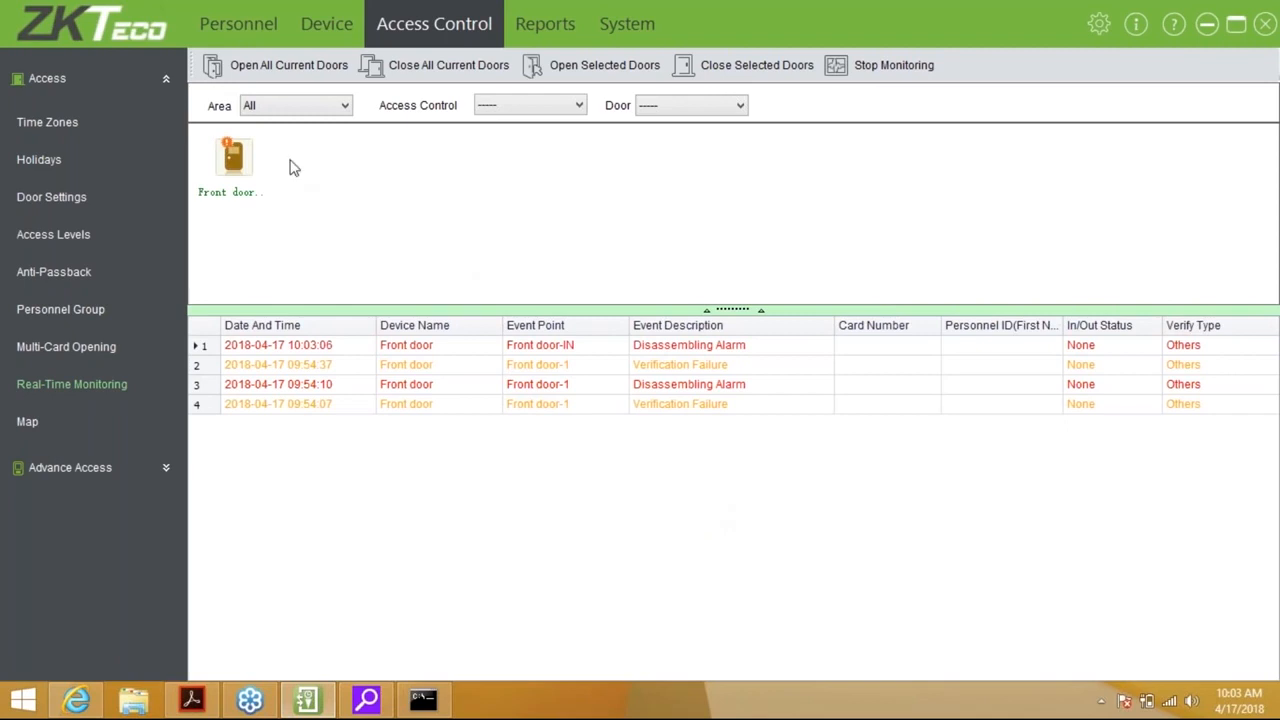
right_click(245, 168)
click(305, 216)
click(100, 385)
Start an anti-passback rule for Front door with the Null and Save combination
click(75, 276)
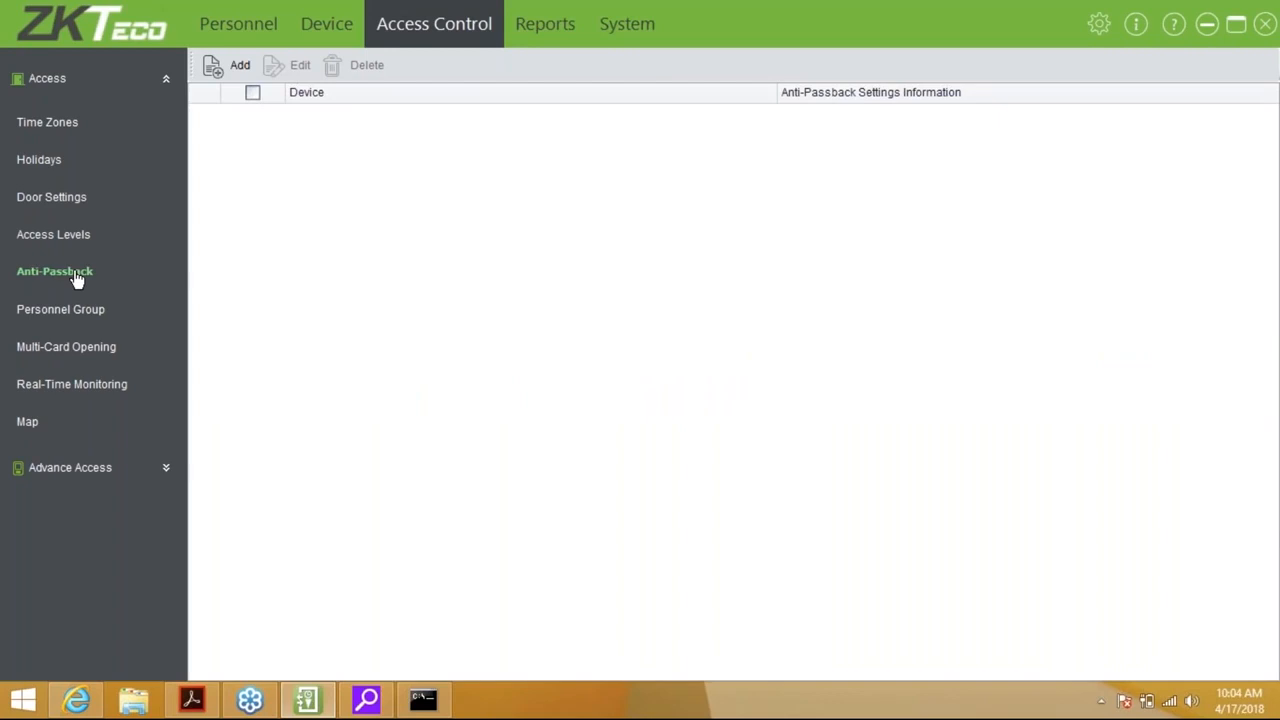
click(238, 64)
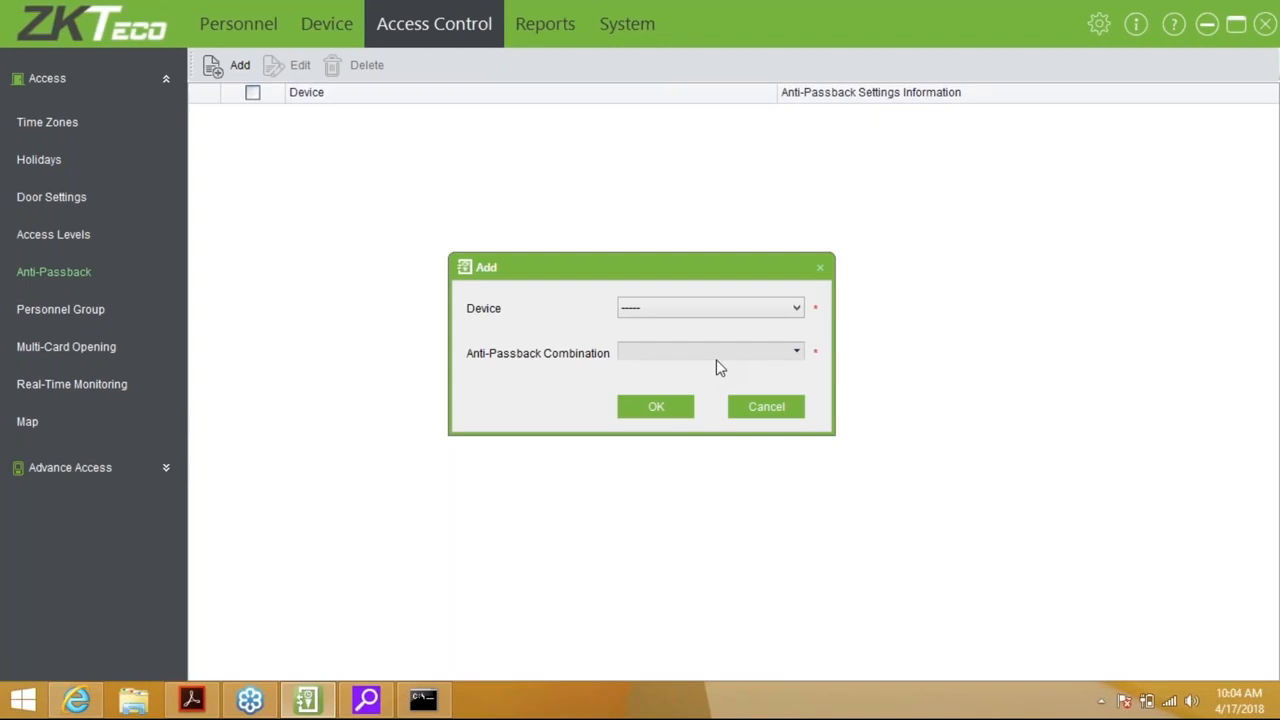
click(708, 310)
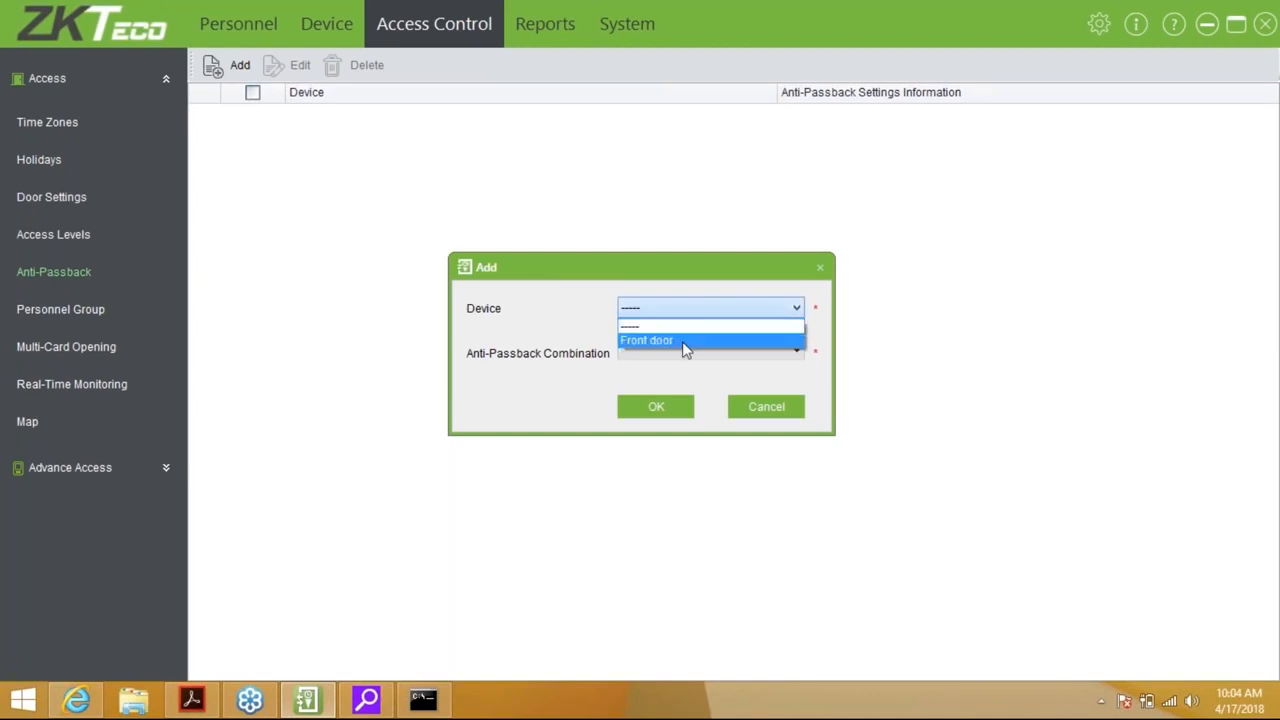
click(685, 342)
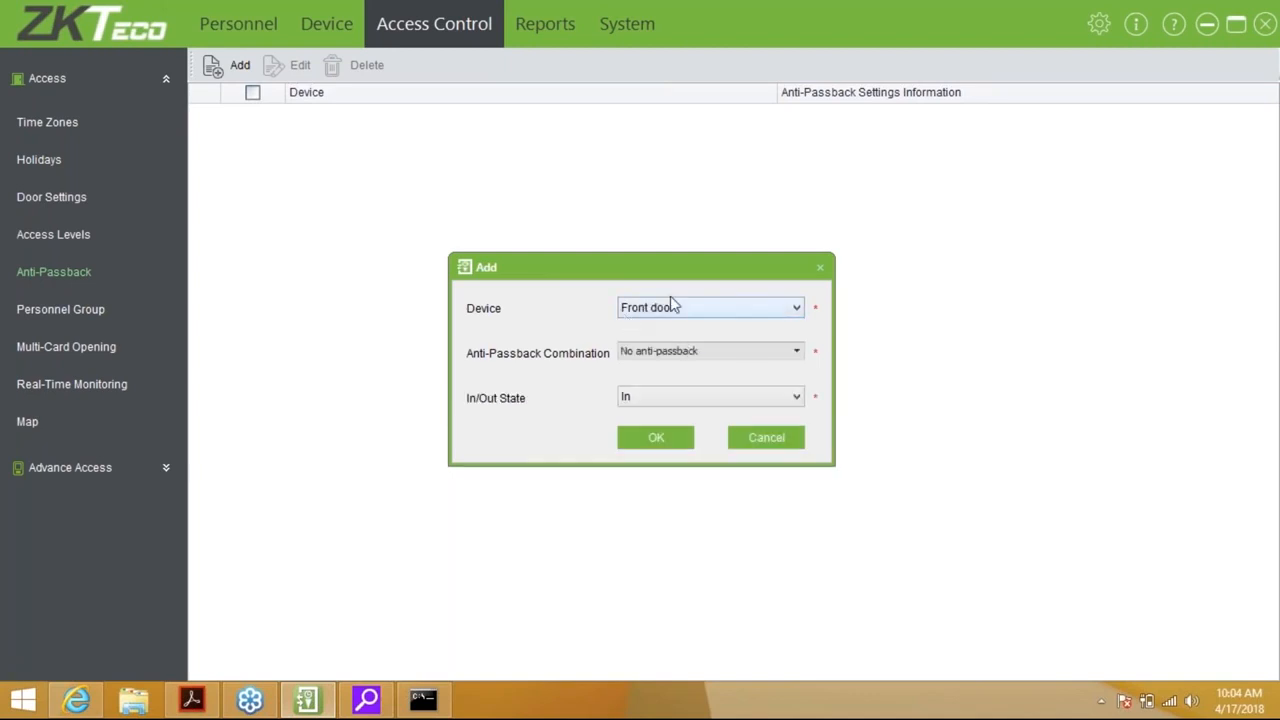
click(671, 360)
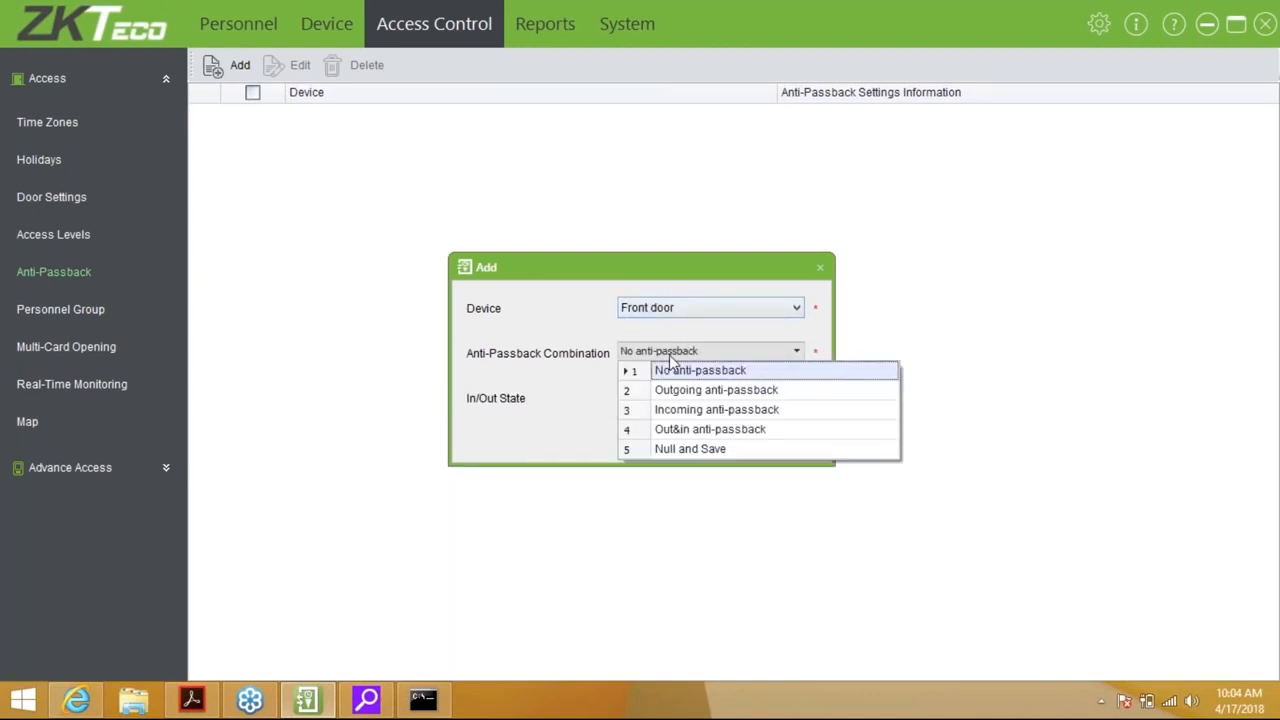
click(700, 449)
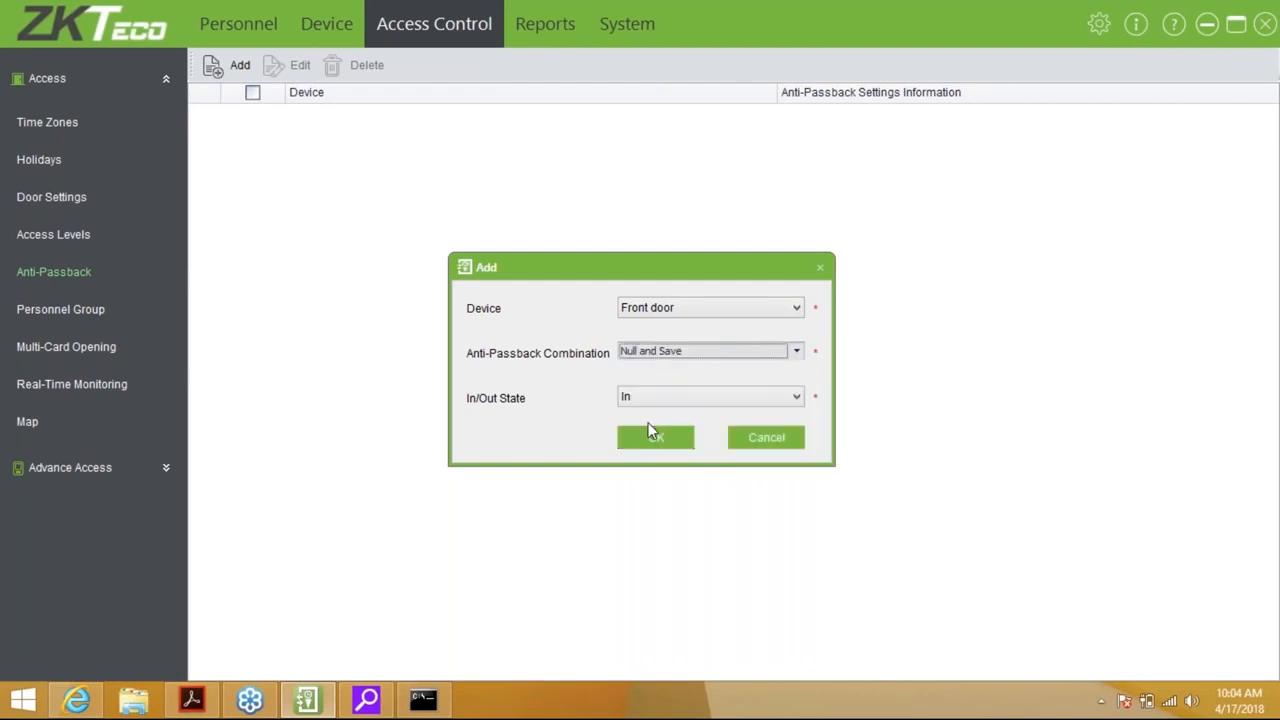
Set the rule's in/out state to Out and save it, postponing the sync
click(684, 403)
click(668, 430)
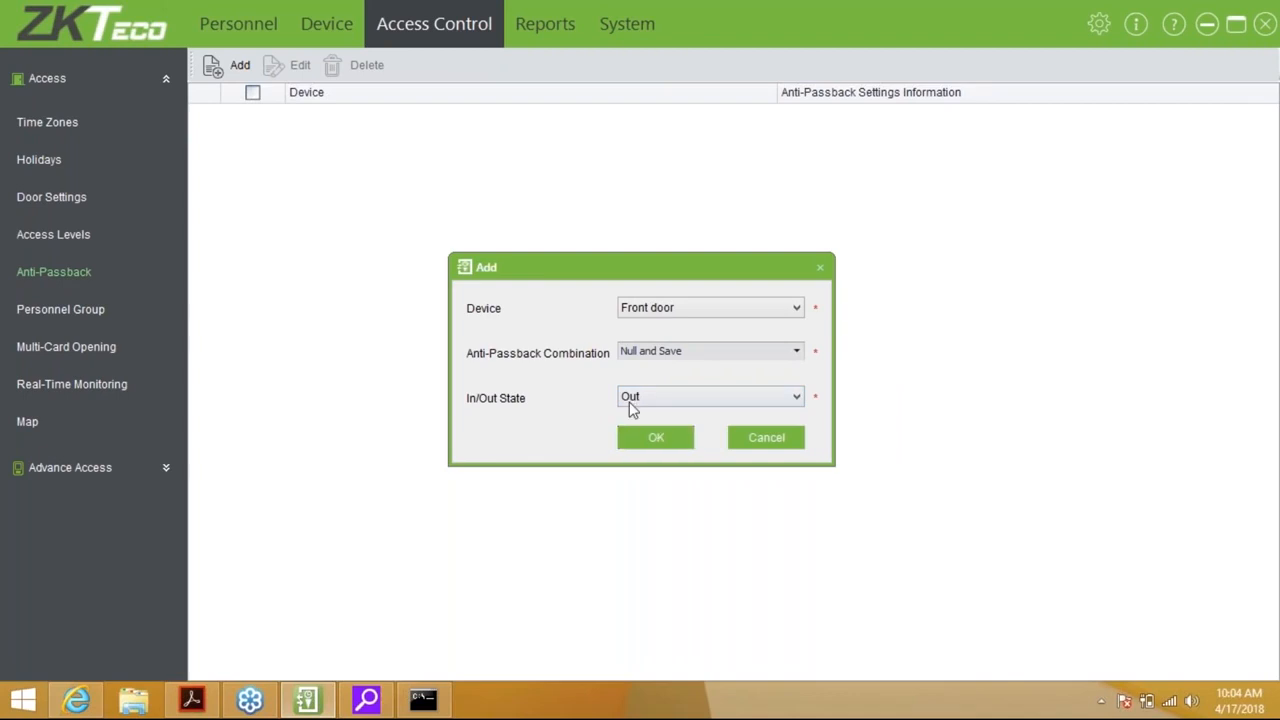
click(620, 398)
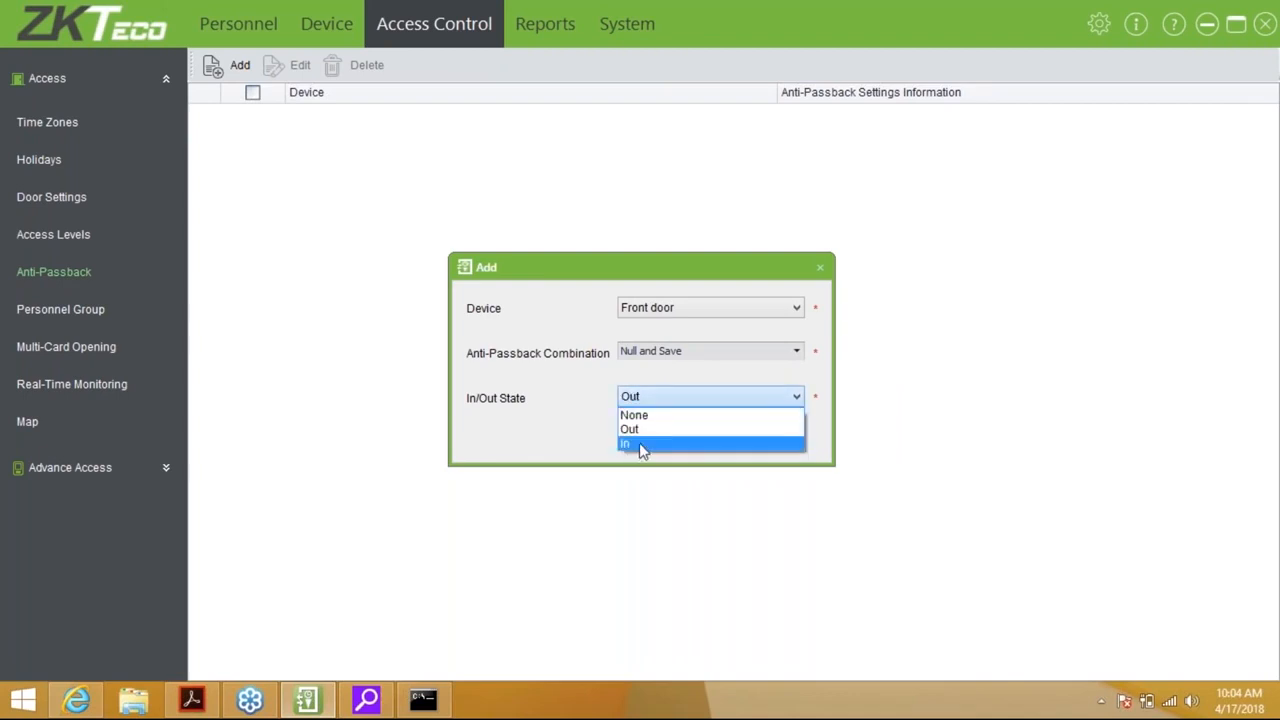
click(629, 437)
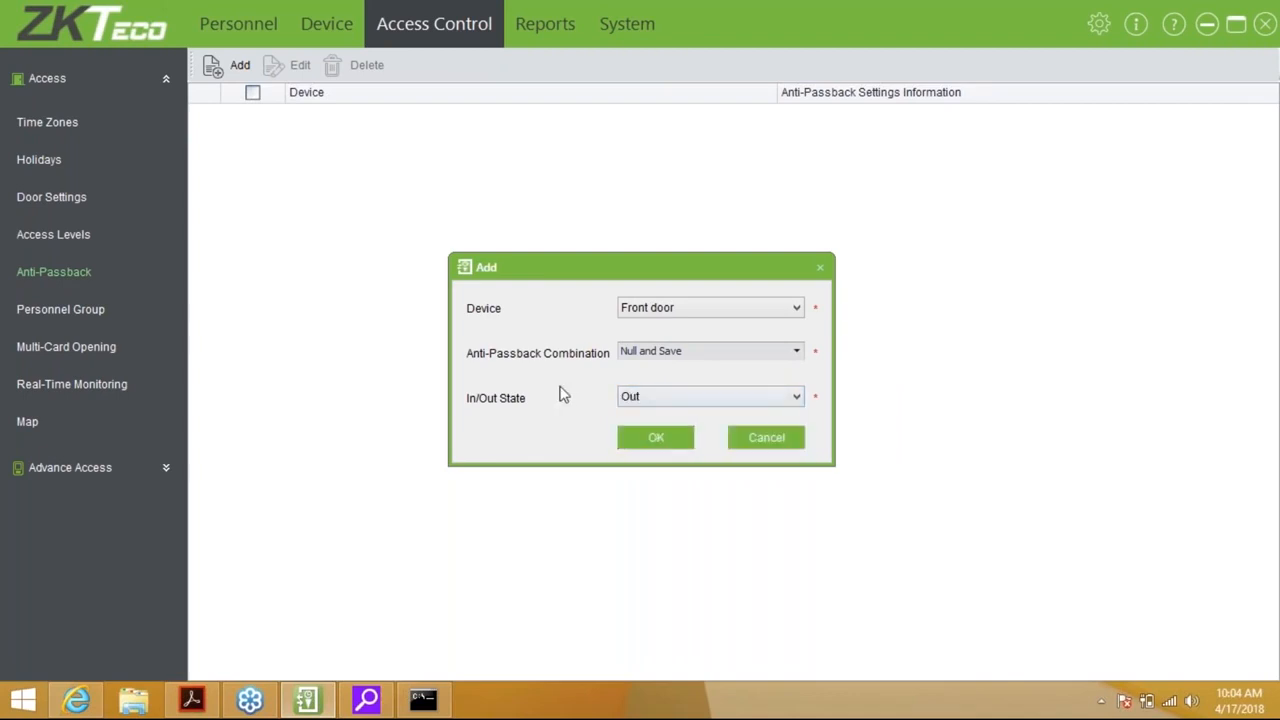
click(640, 451)
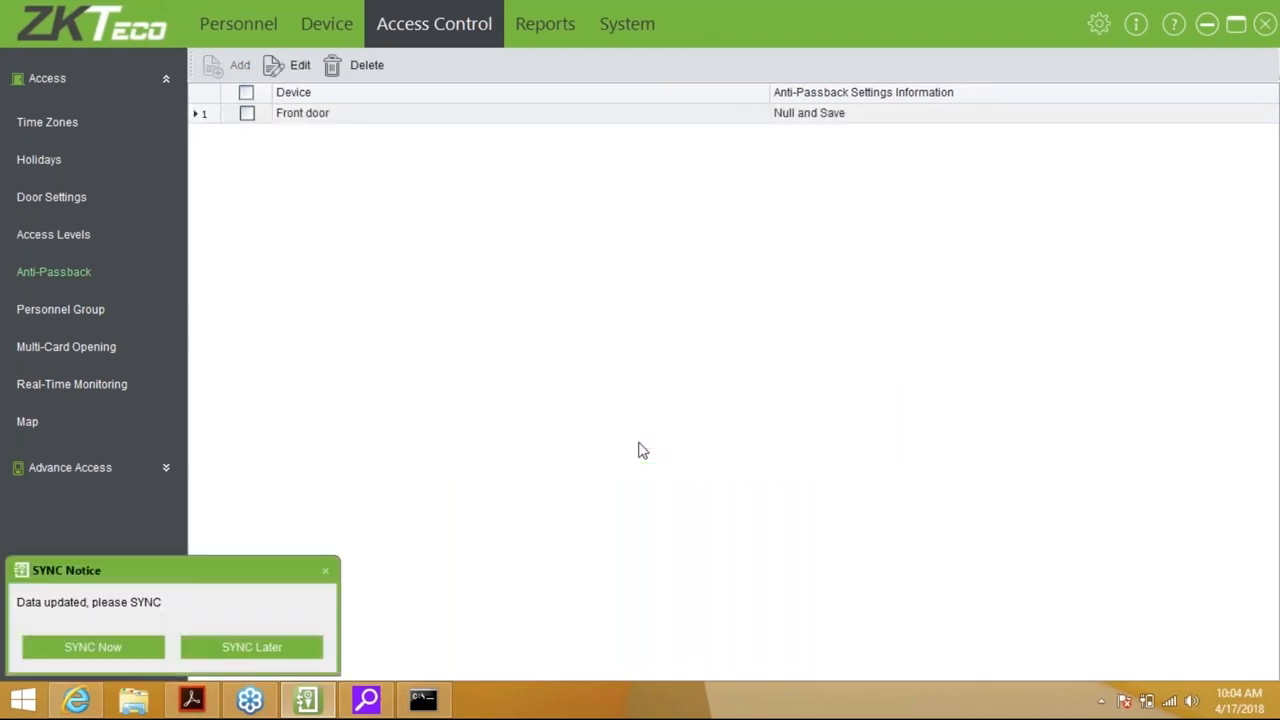
click(233, 647)
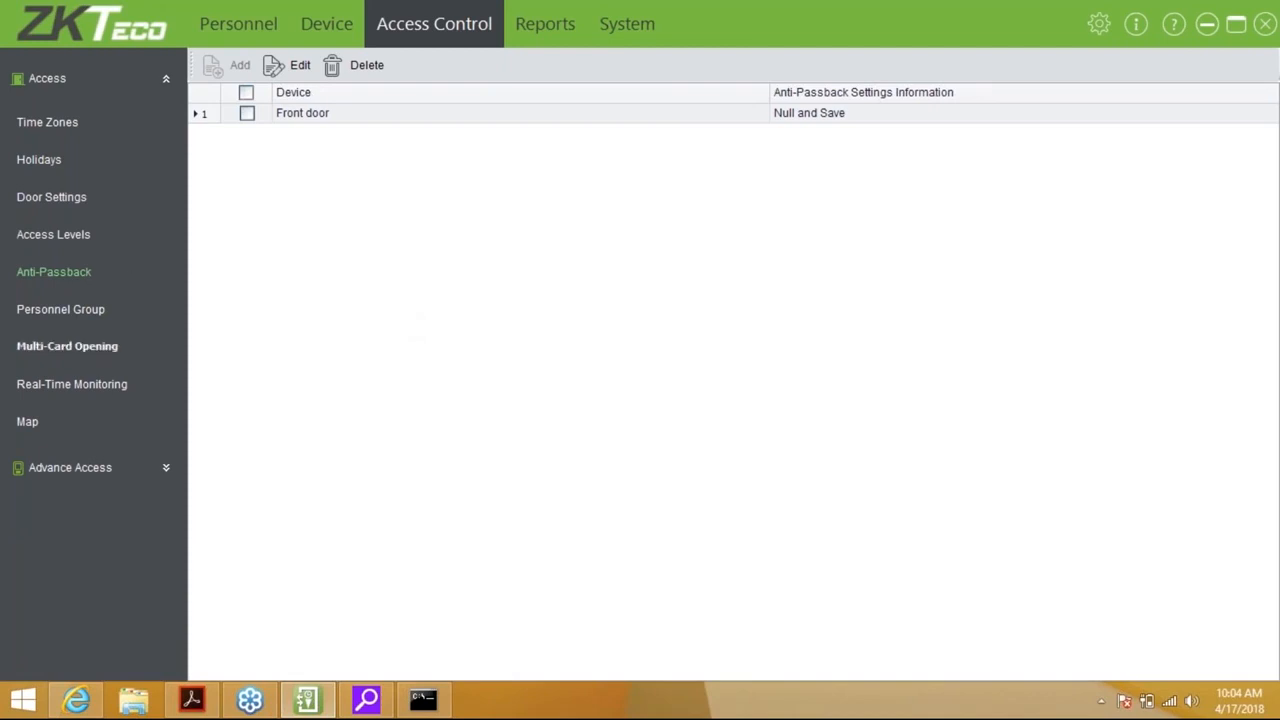
click(52, 312)
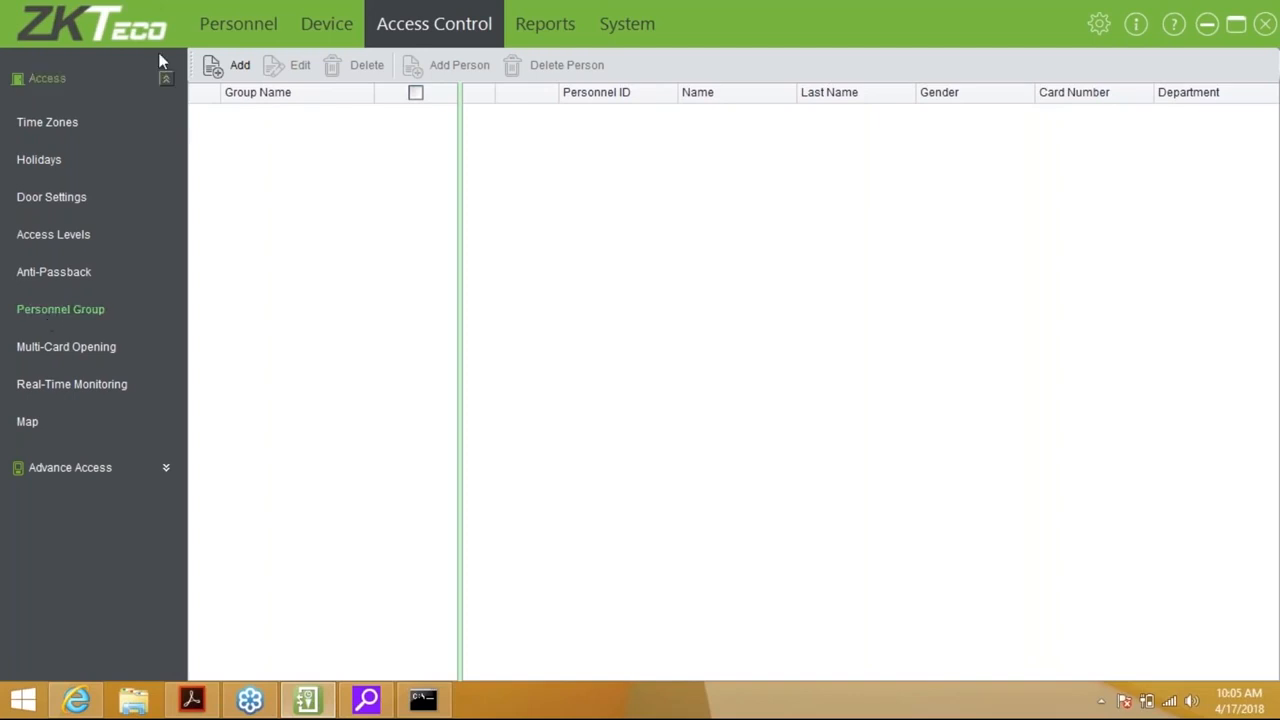
Save 'Group 1' as group number 2, valid on holidays, syncing later and adding no members
click(230, 68)
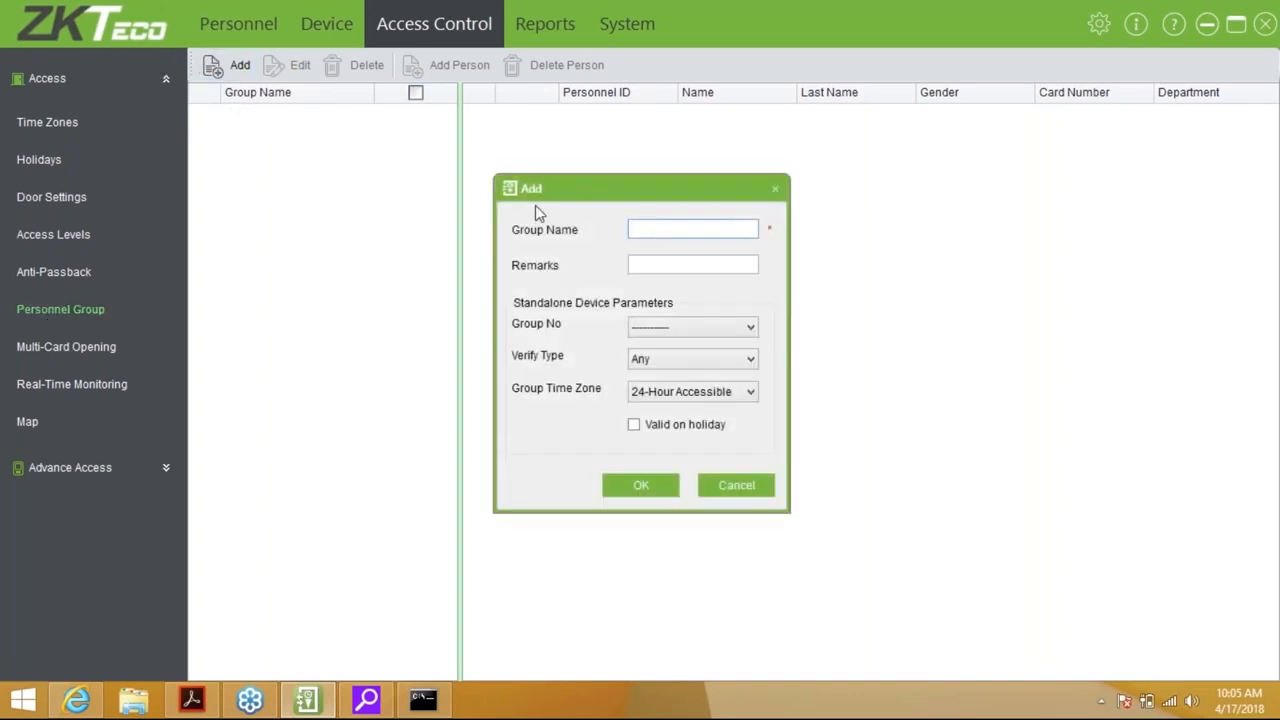
text(Group 1)
key(Tab)
key(Tab)
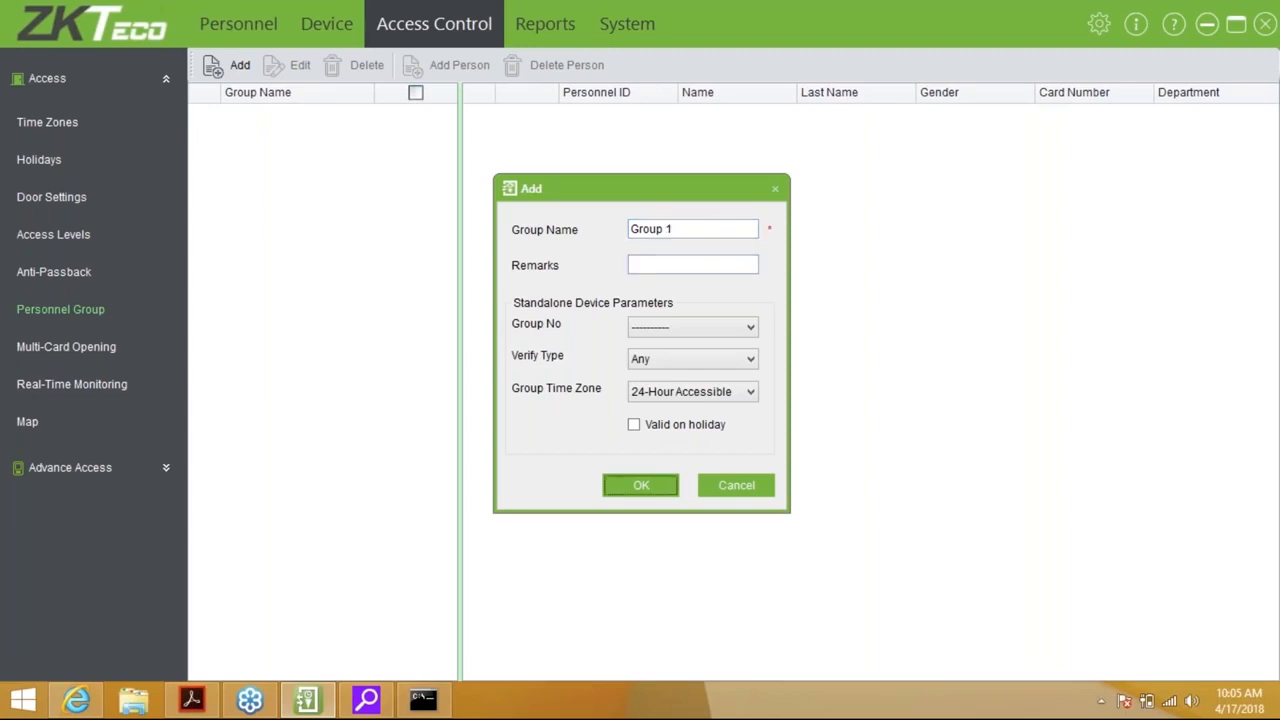
click(701, 326)
click(669, 361)
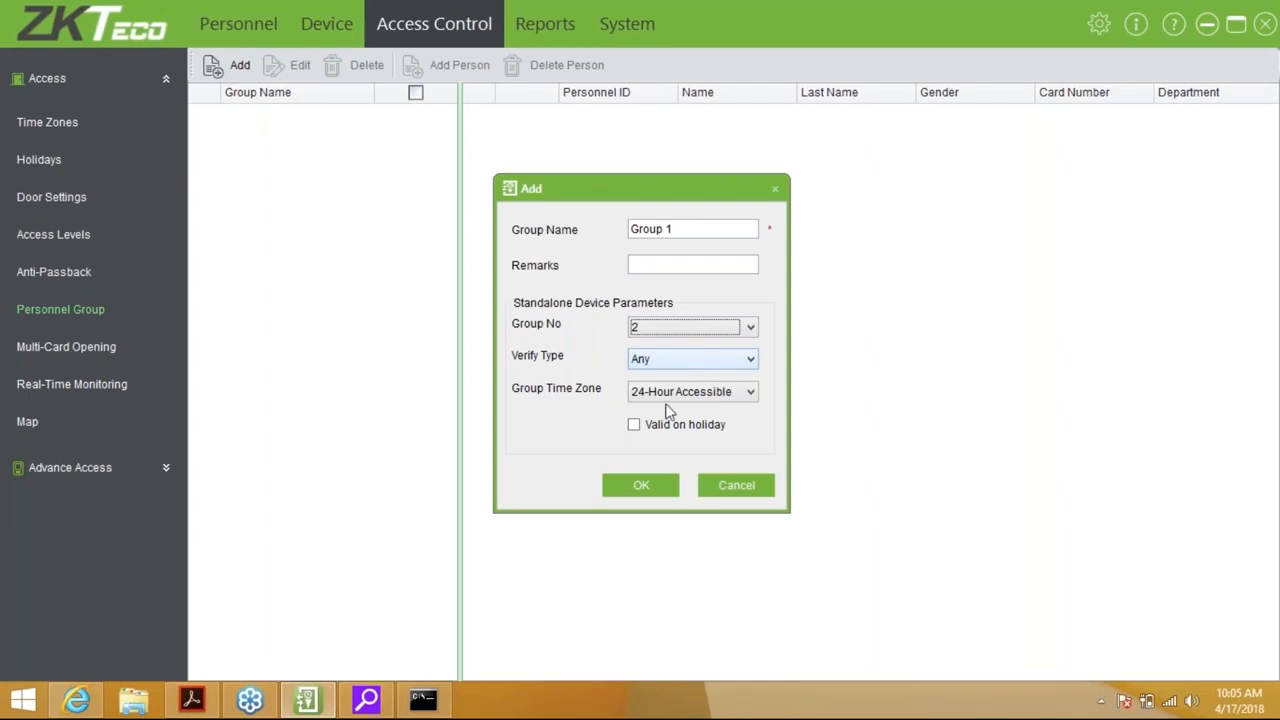
click(640, 436)
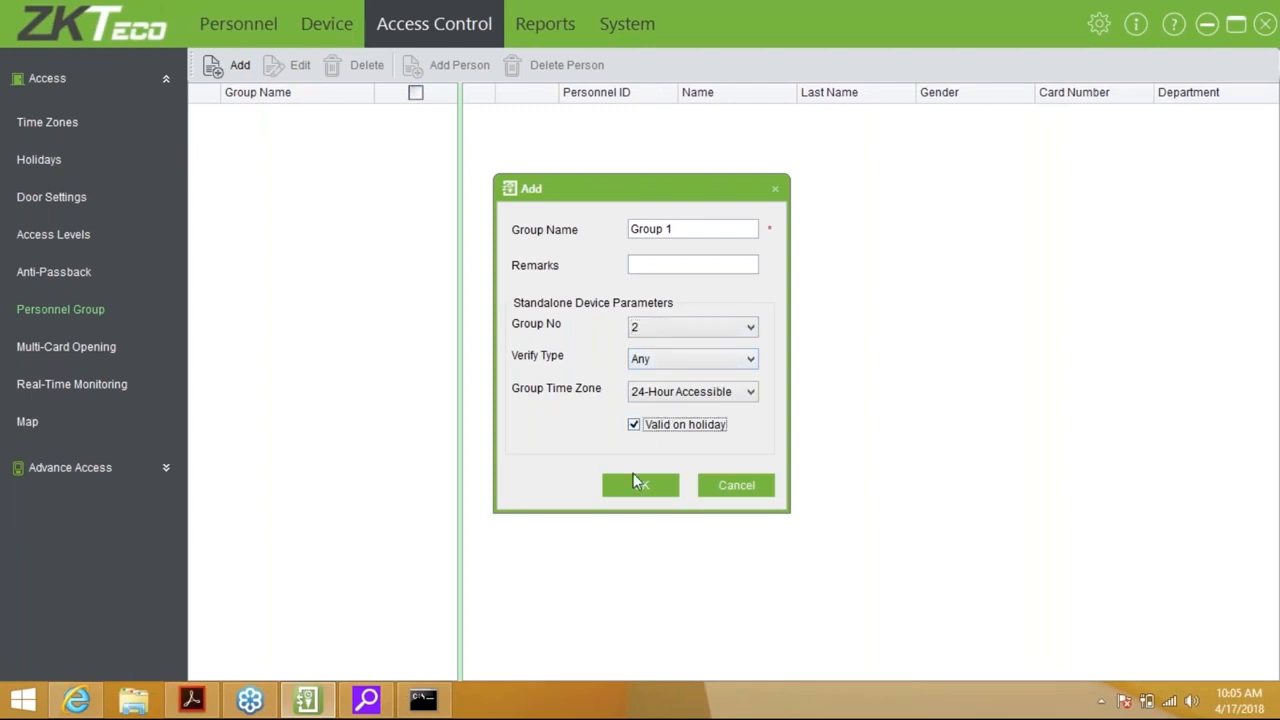
click(636, 484)
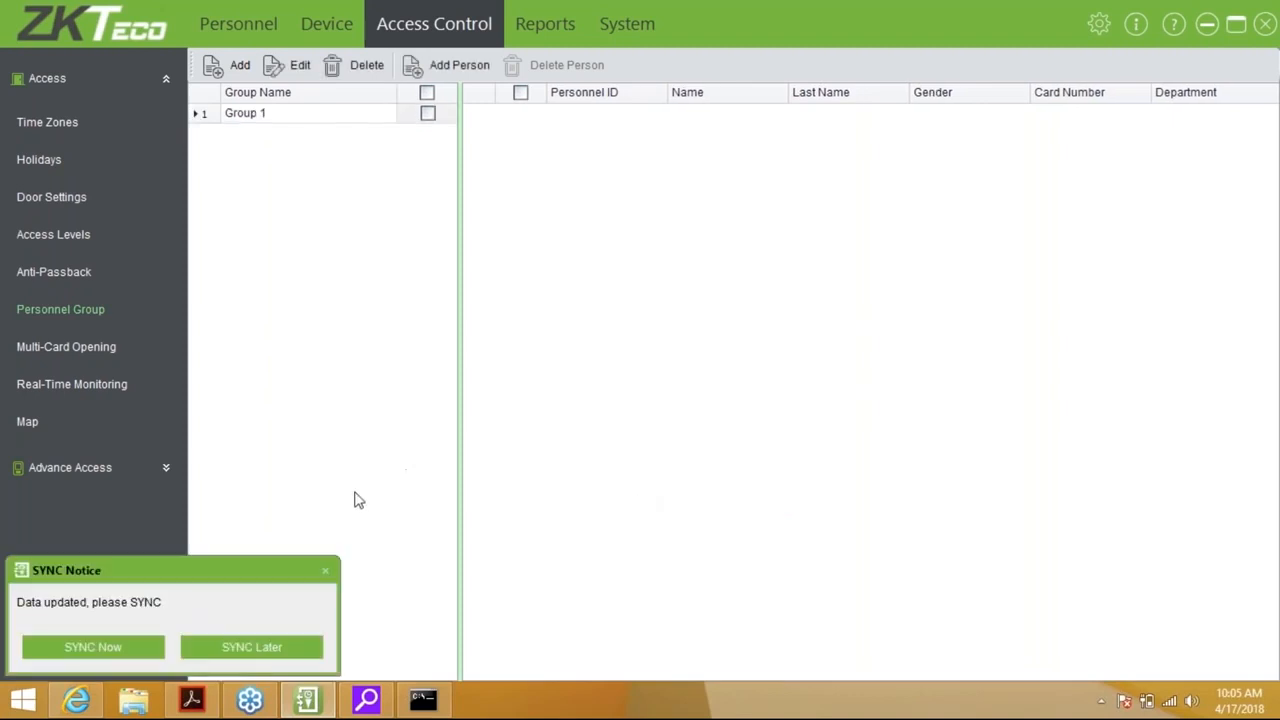
click(264, 648)
click(470, 76)
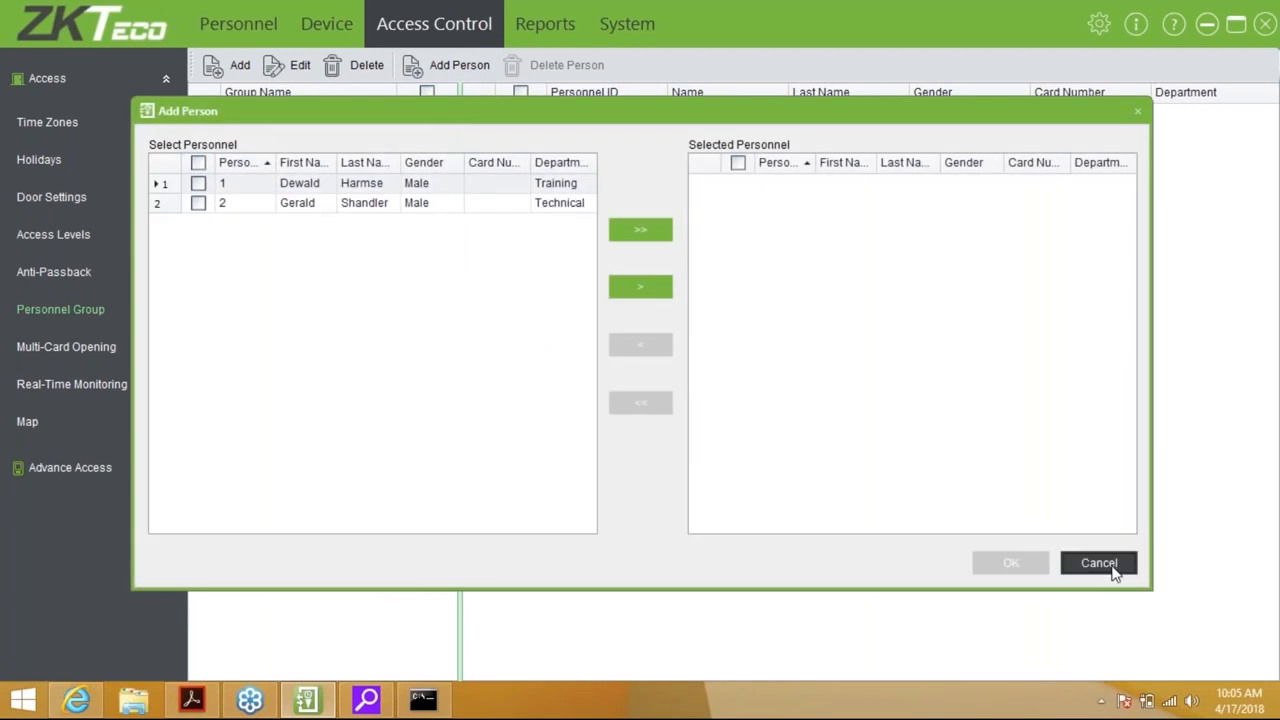
click(1113, 566)
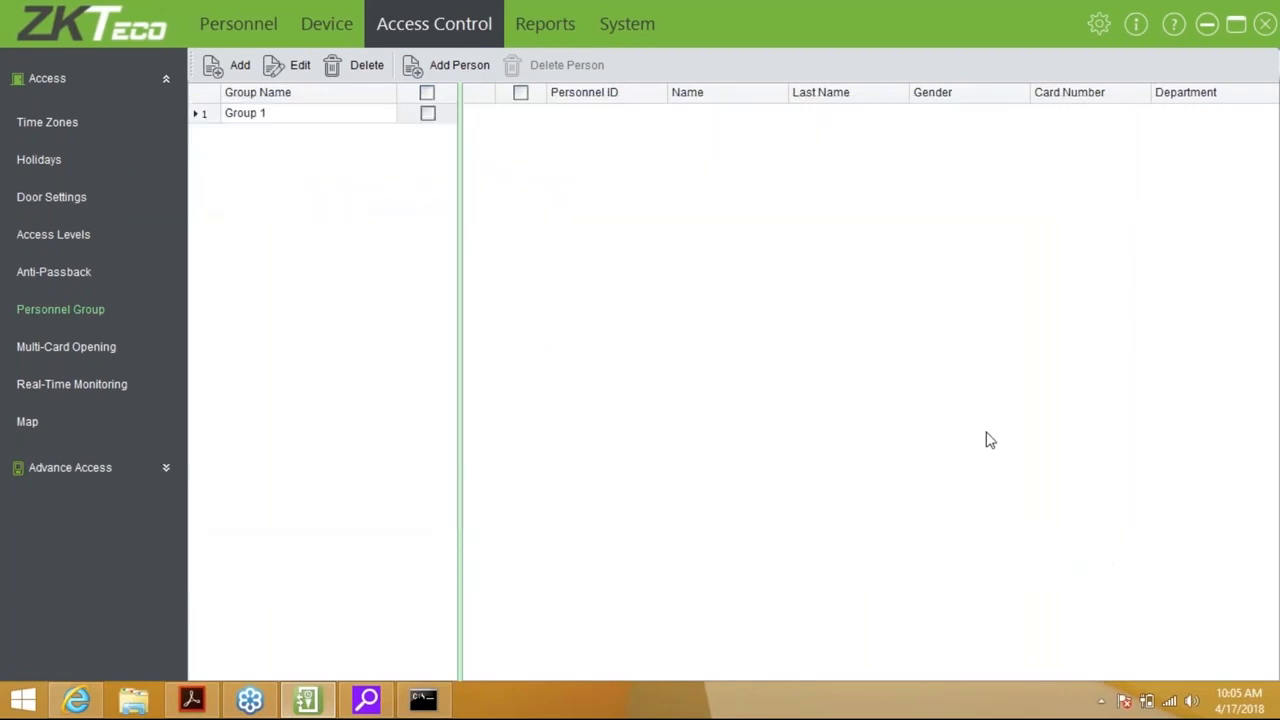
On the Map page, drag the map area larger above the event list and expand Advance Access
click(62, 350)
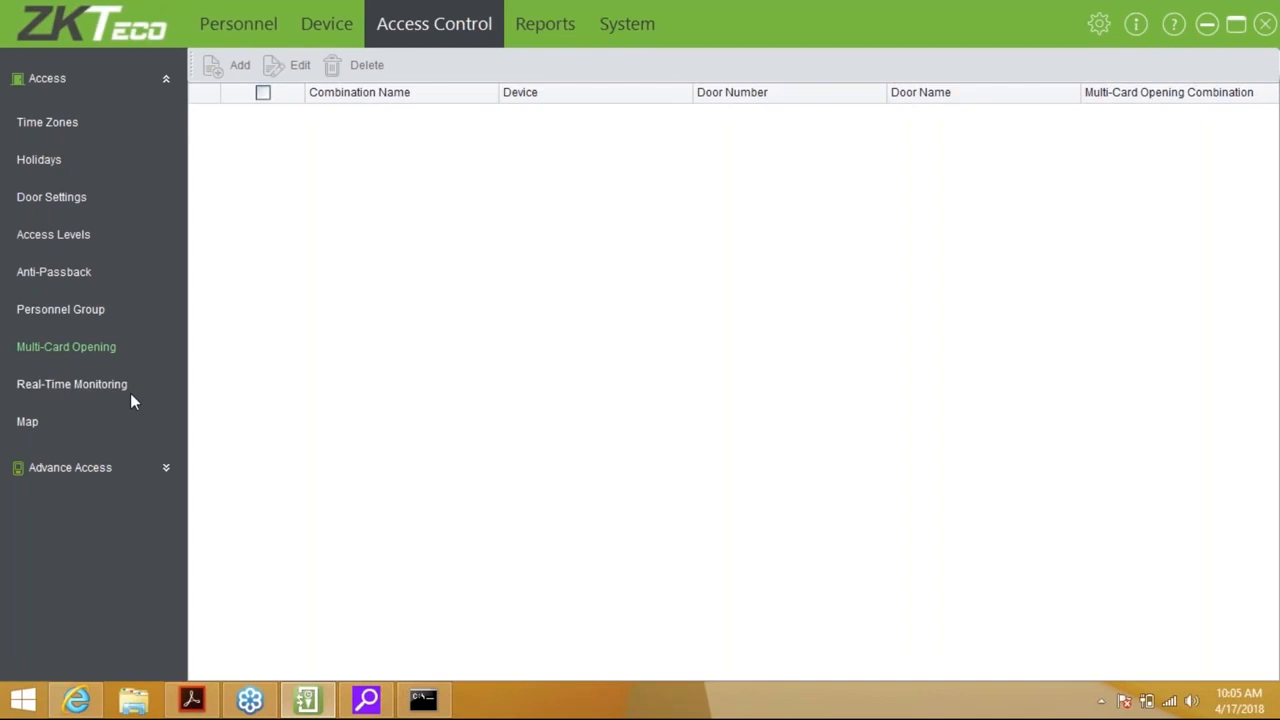
click(25, 423)
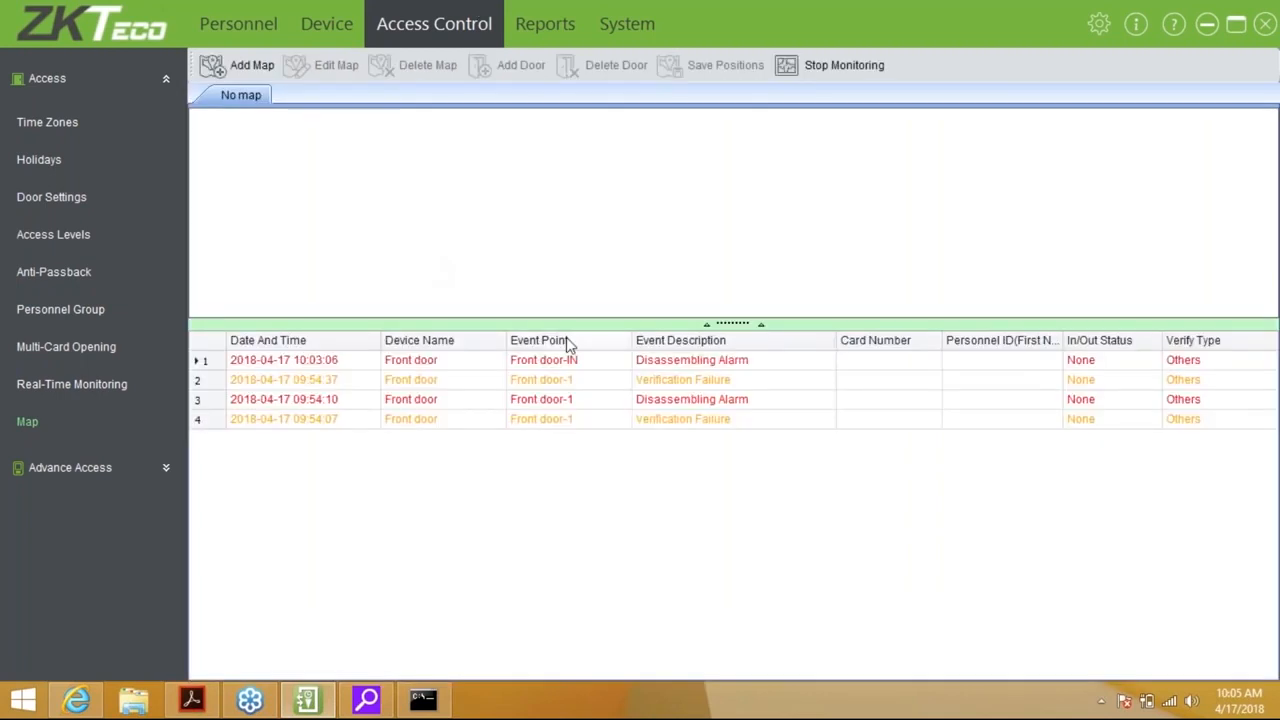
drag(747, 327, 737, 414)
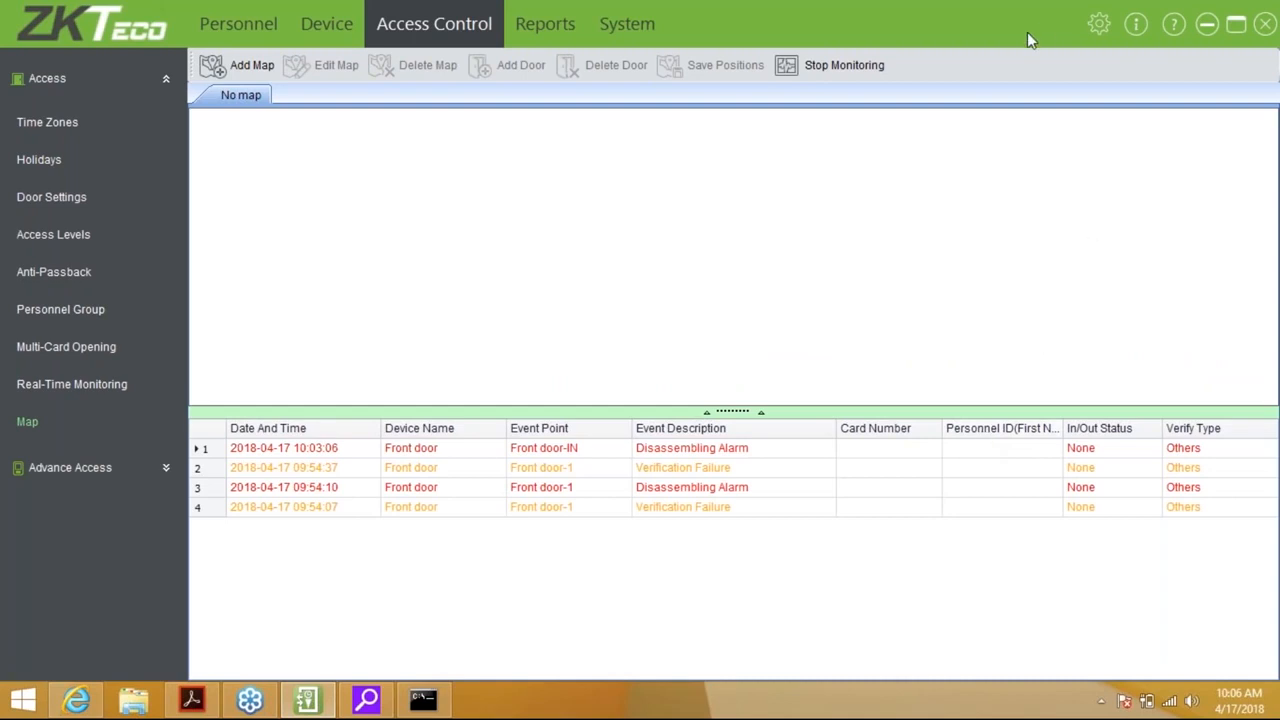
click(166, 467)
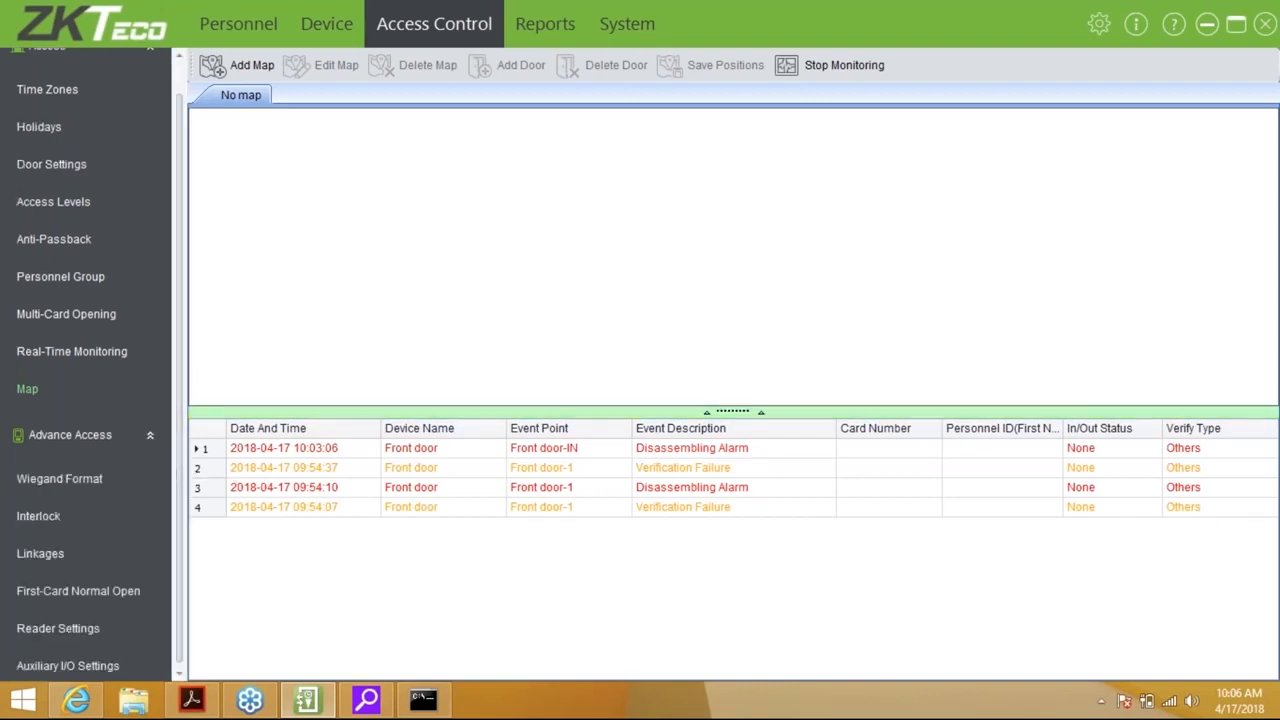
drag(178, 438, 177, 490)
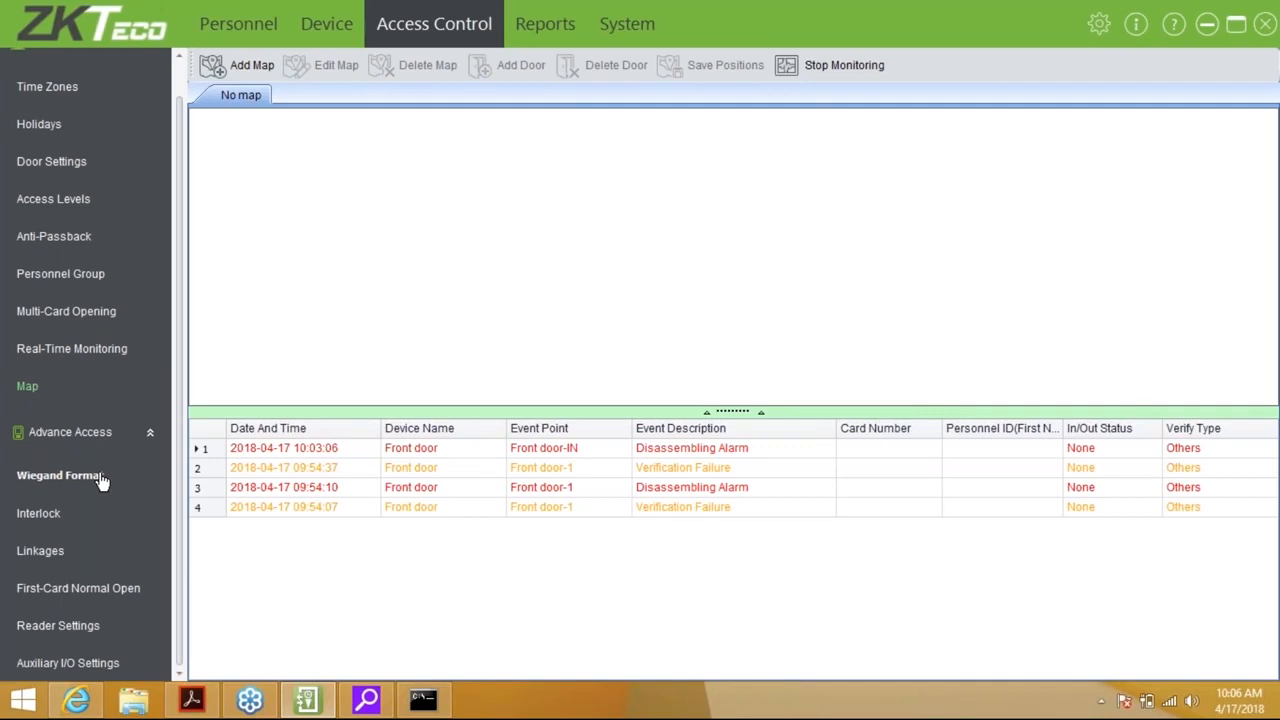
Open Wiegand Format, cancel a new format without saving, then switch to the Interlock page
click(52, 162)
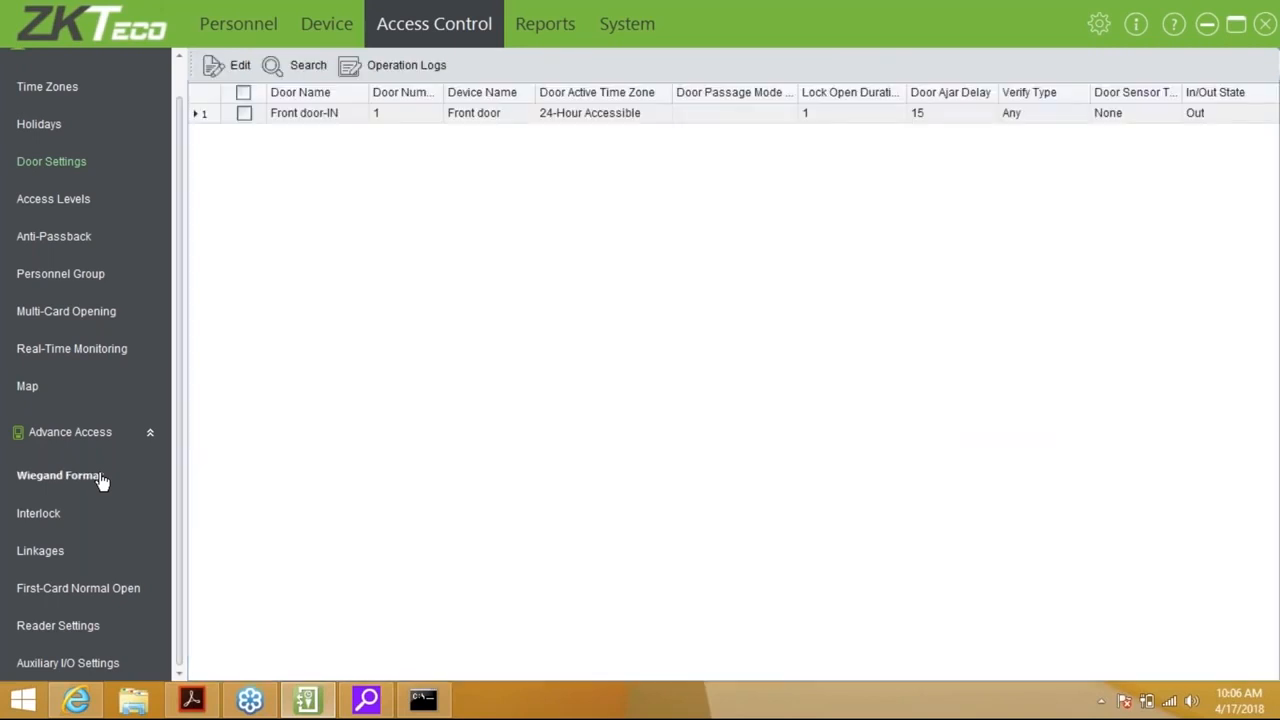
click(101, 481)
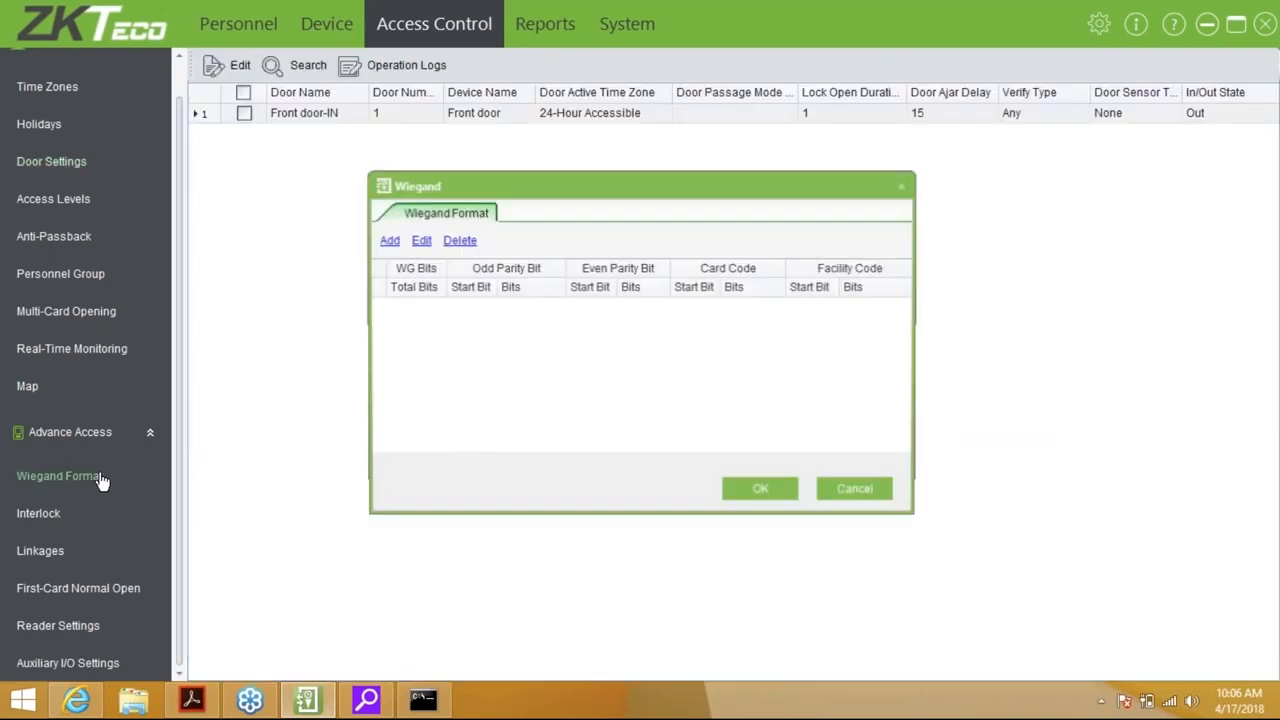
click(389, 241)
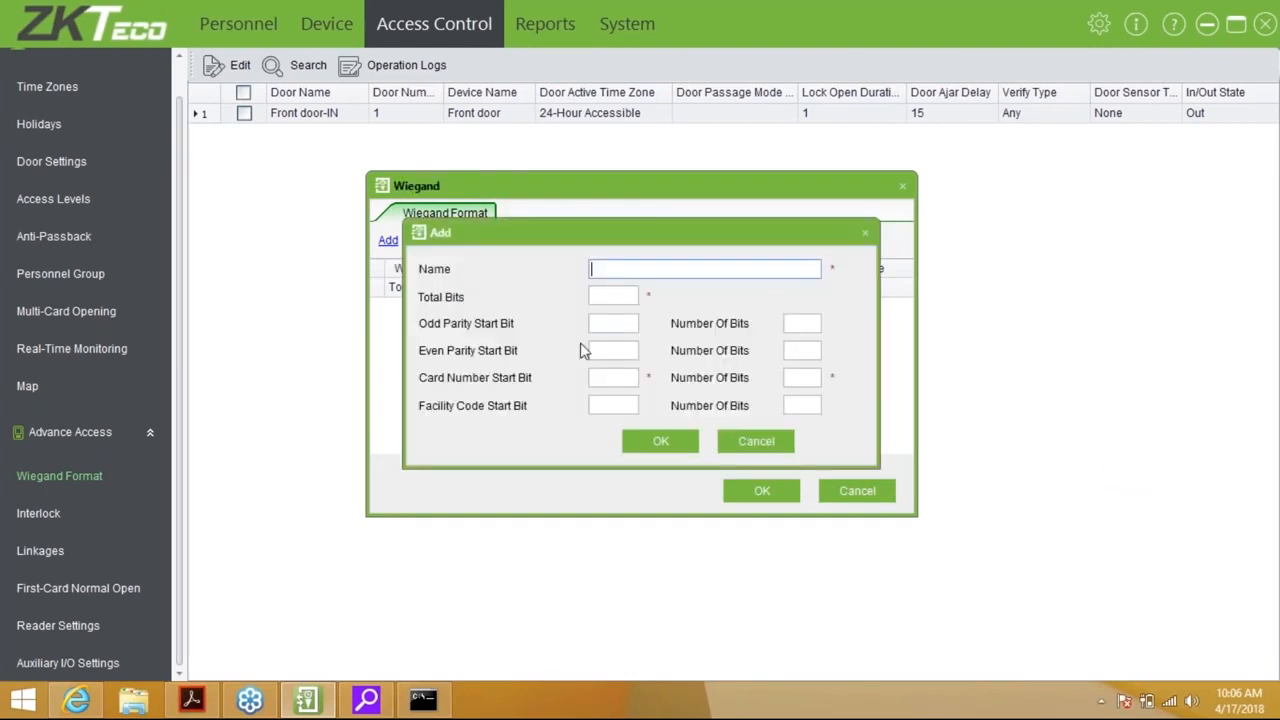
click(756, 441)
click(857, 490)
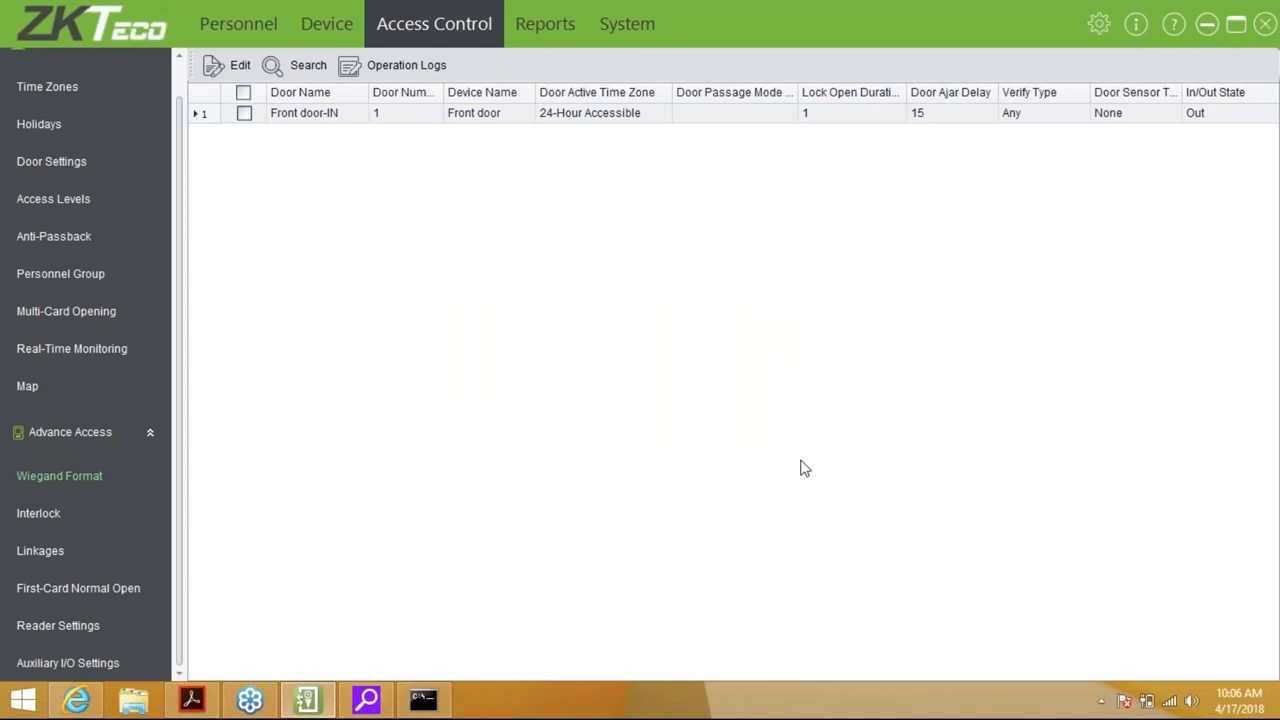
click(41, 517)
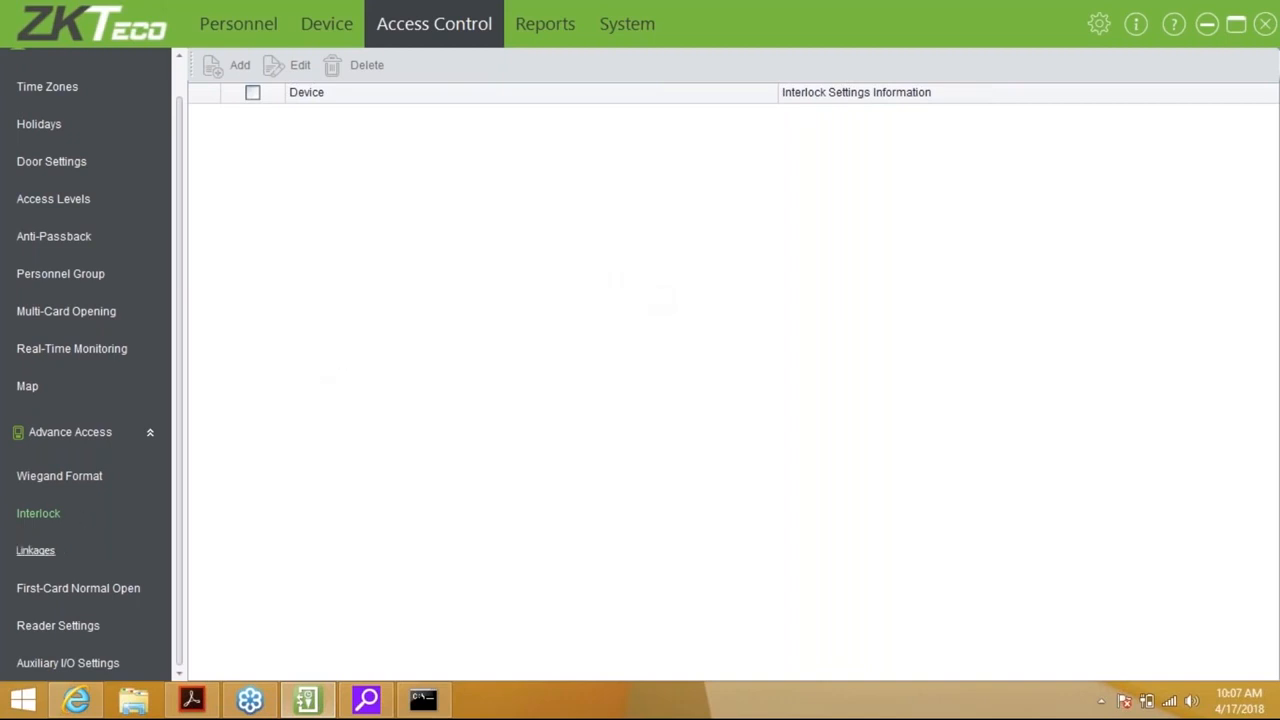
Go through Linkages to the empty First-Card Normal Open page
click(40, 551)
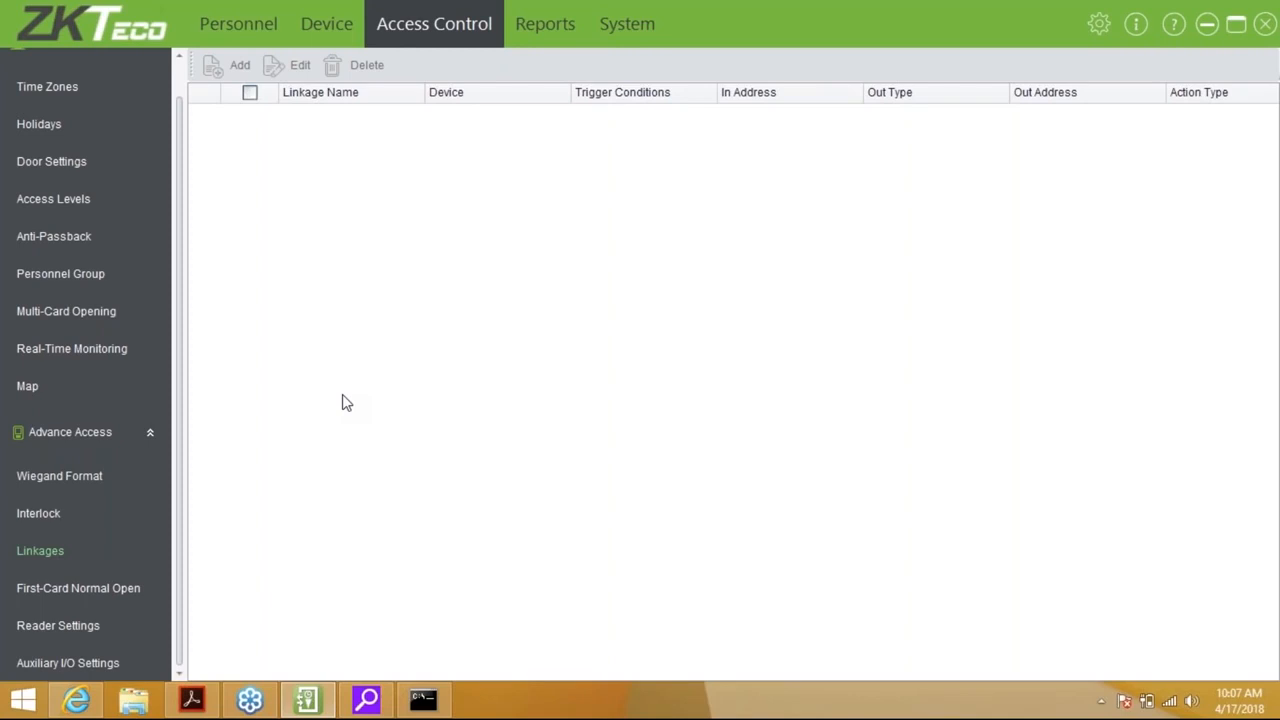
click(112, 594)
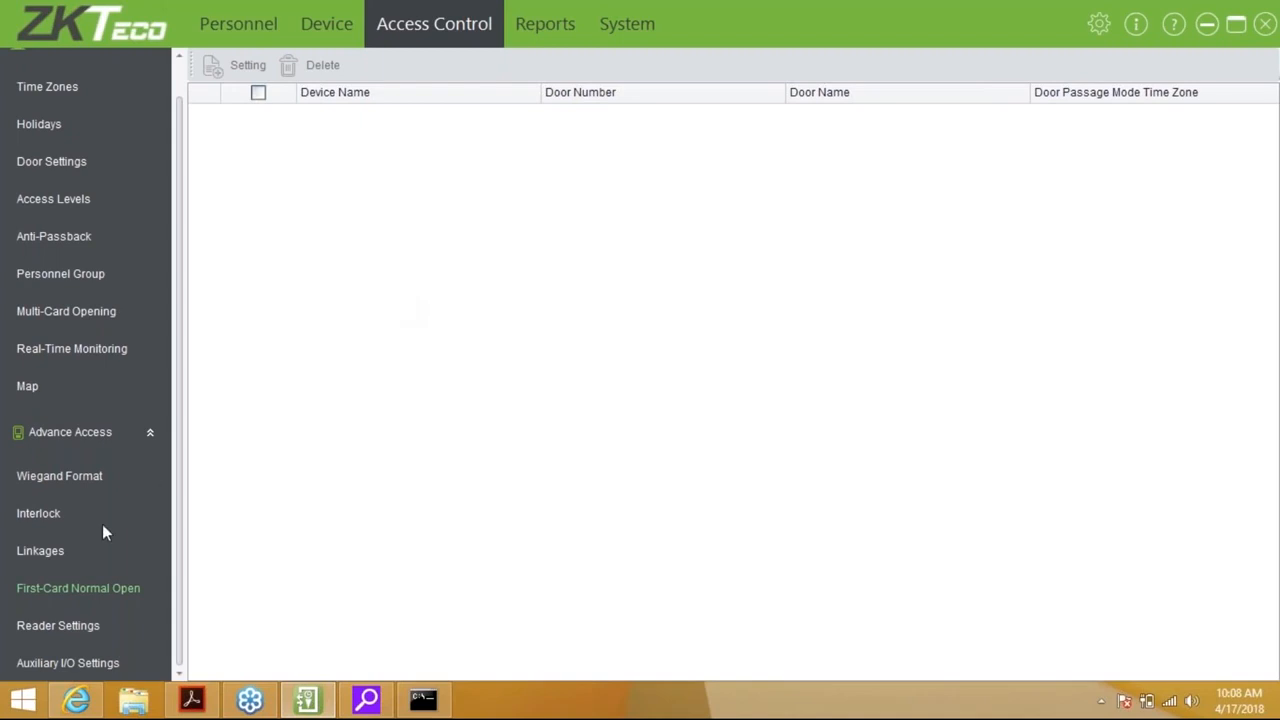
Try editing in Reader Settings, dismiss the nothing-selected warning, then view Auxiliary I/O Settings
click(57, 630)
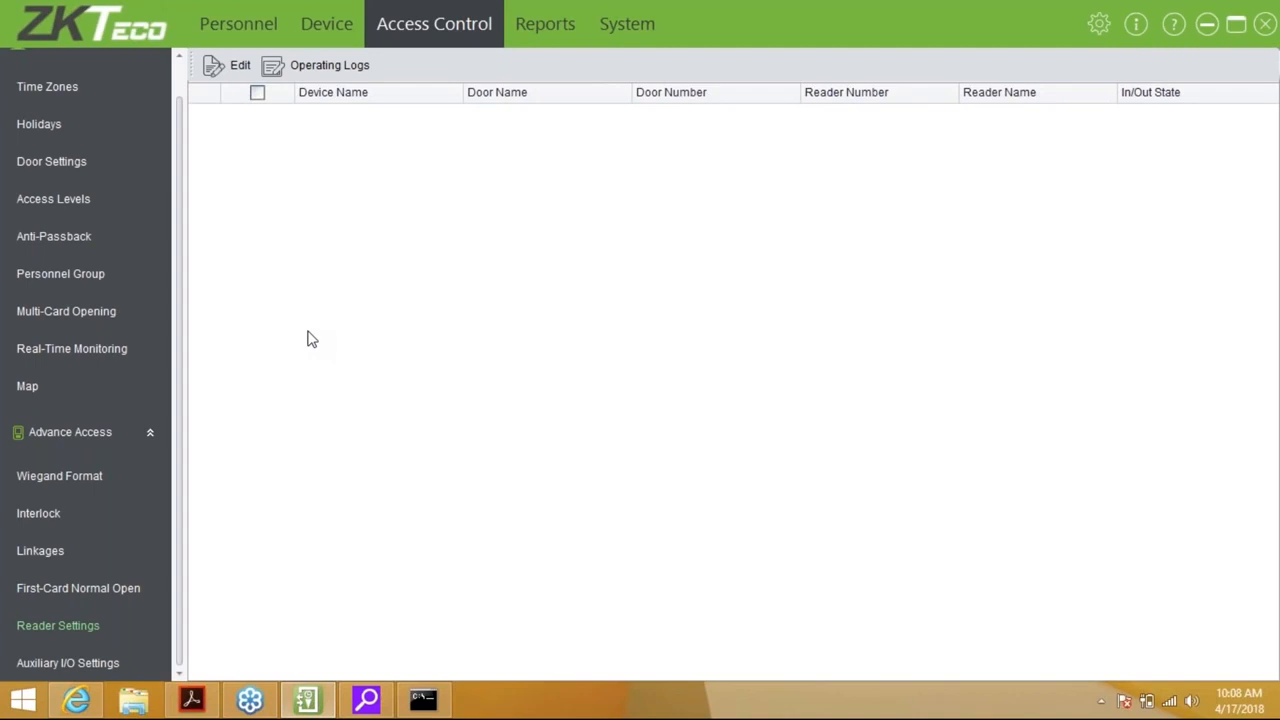
click(228, 66)
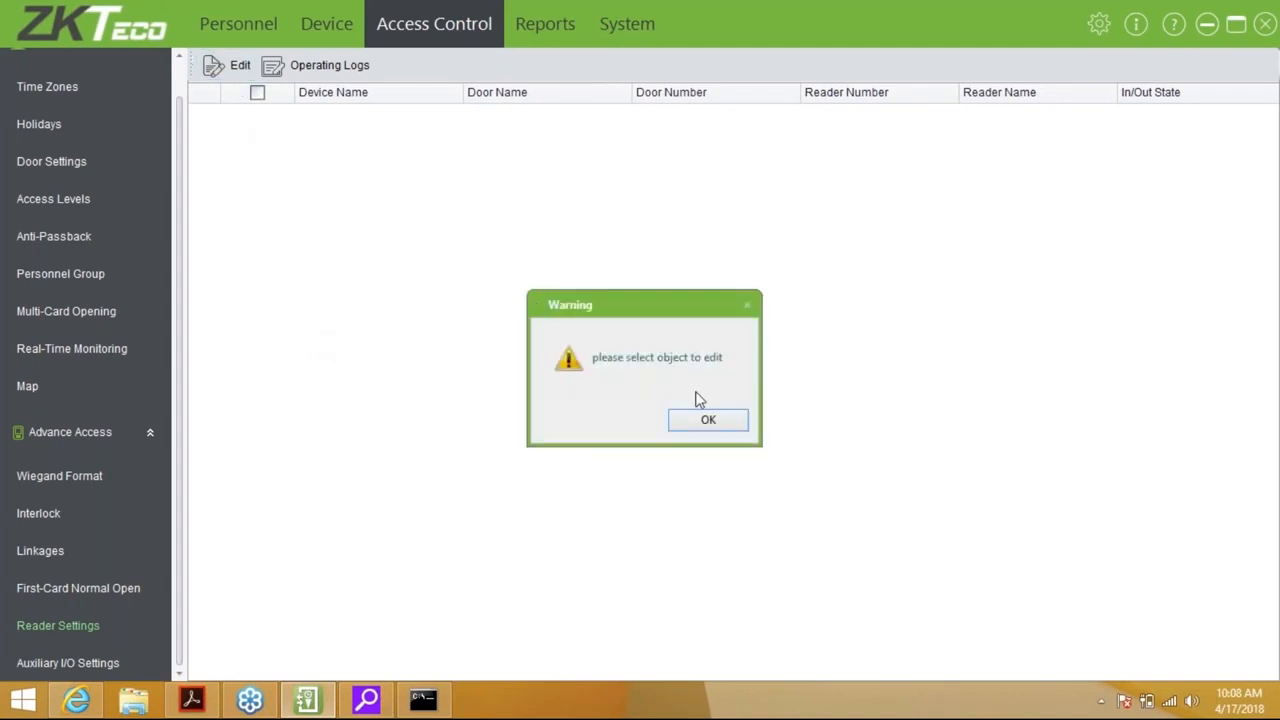
click(708, 421)
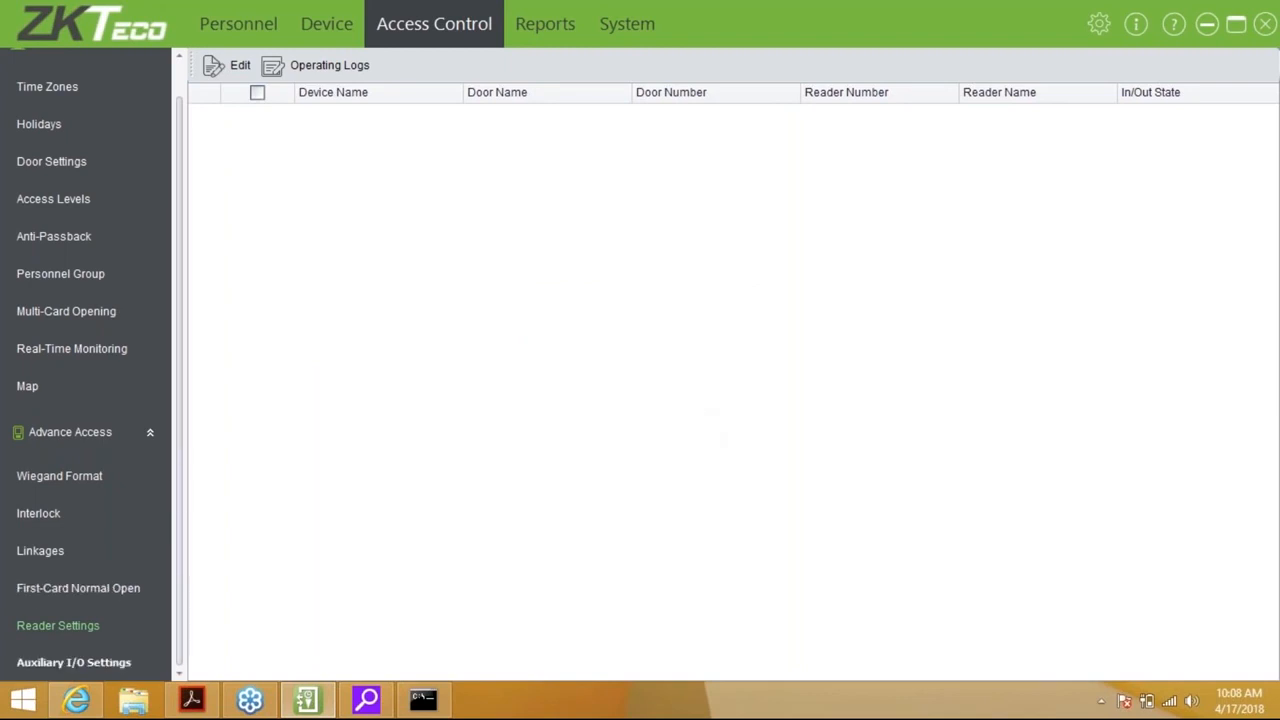
click(60, 664)
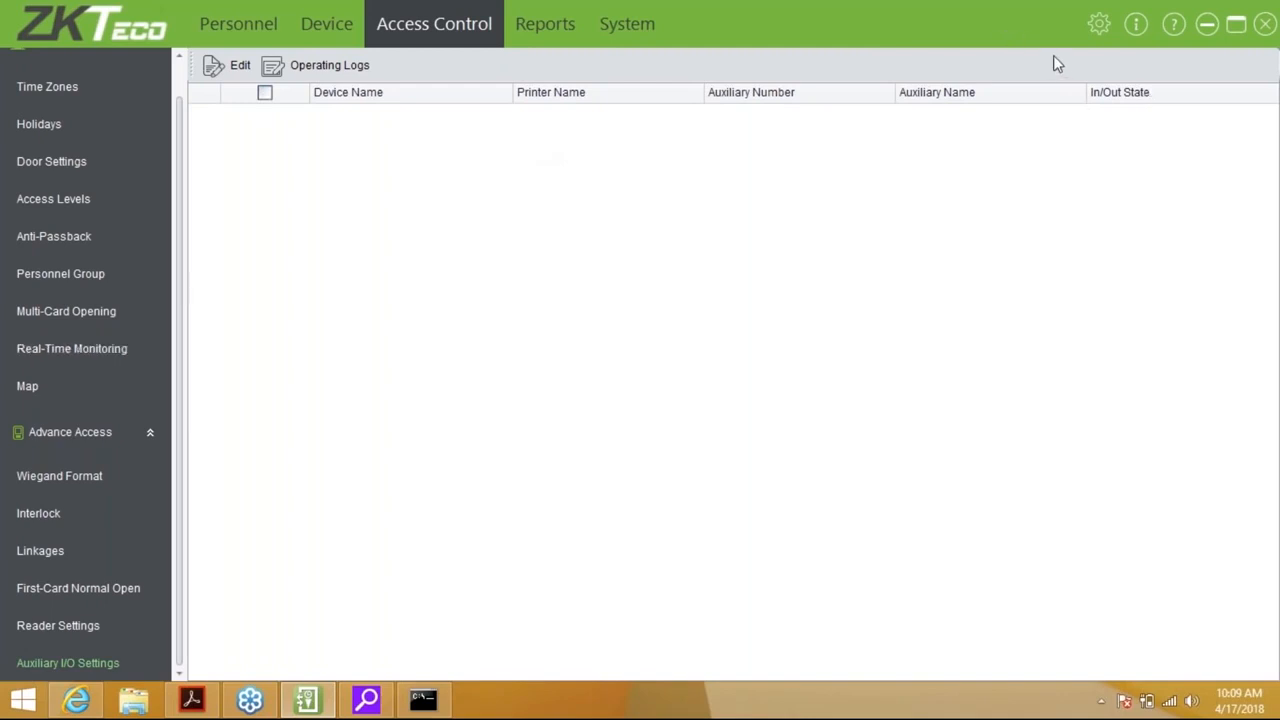
Download the Front door device's new logs, then return to Events Today, now listing 12 records
click(561, 23)
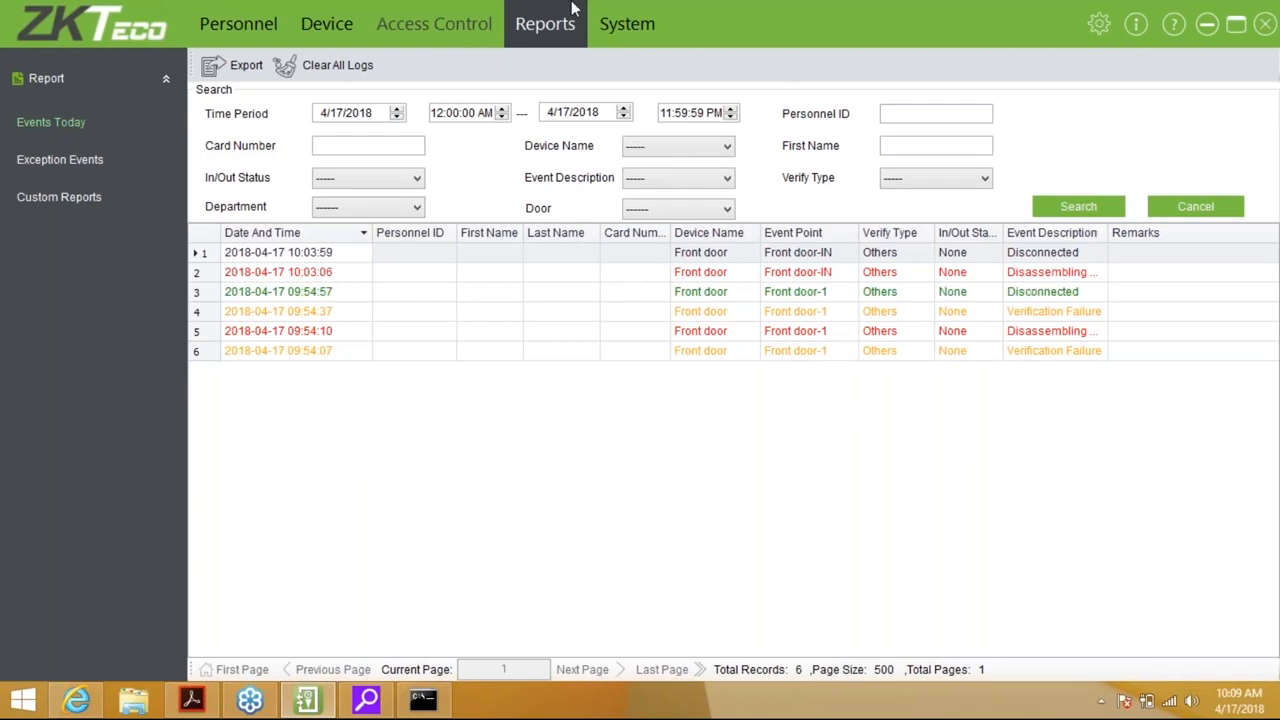
mouse_move(343, 27)
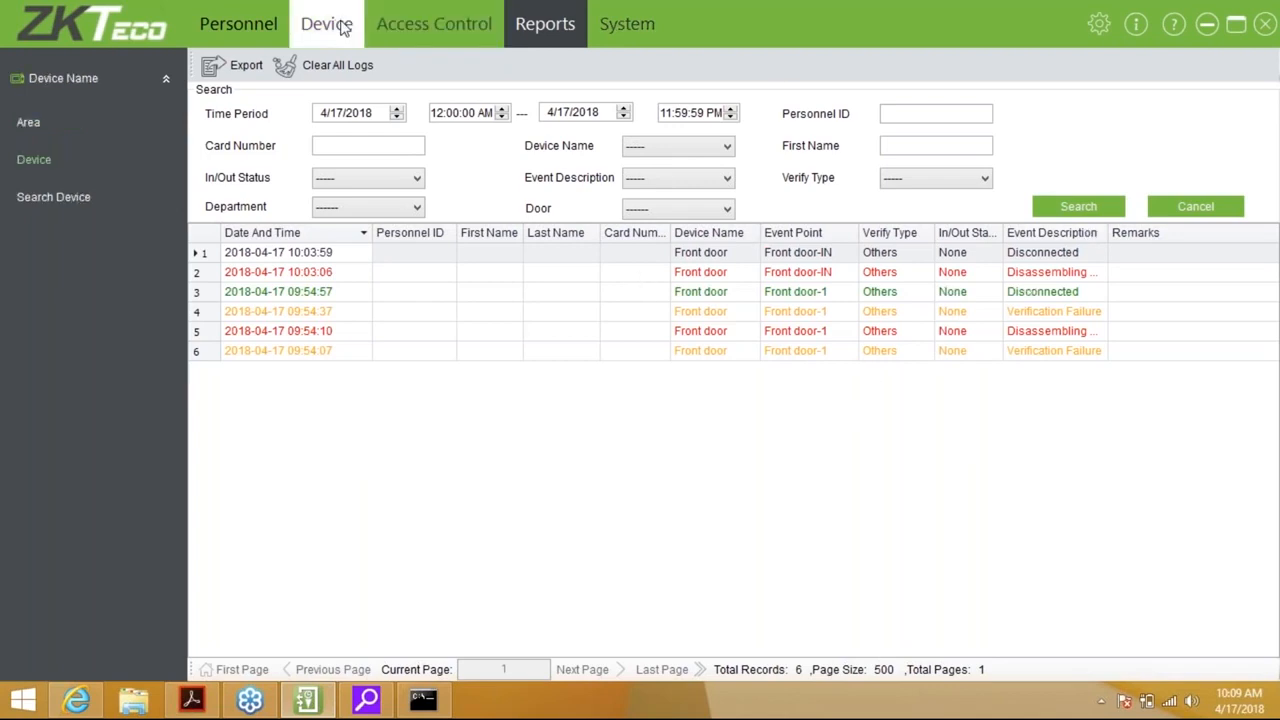
click(343, 27)
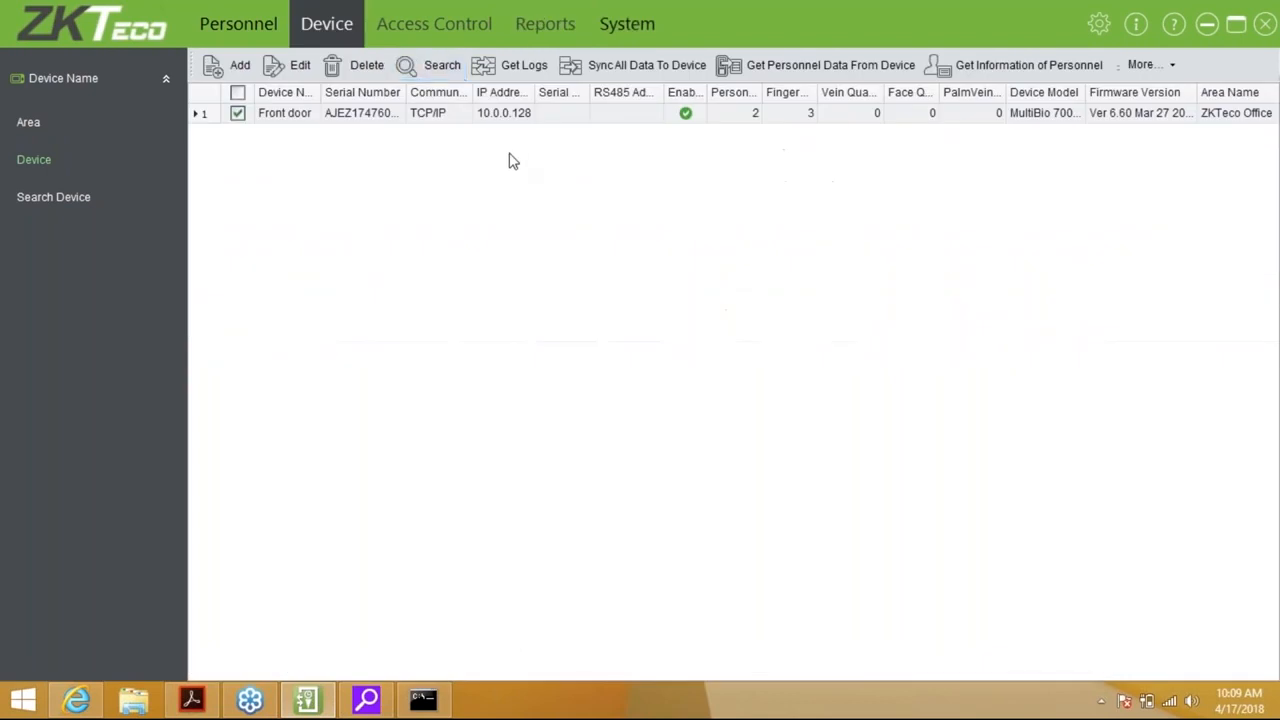
click(524, 66)
click(700, 434)
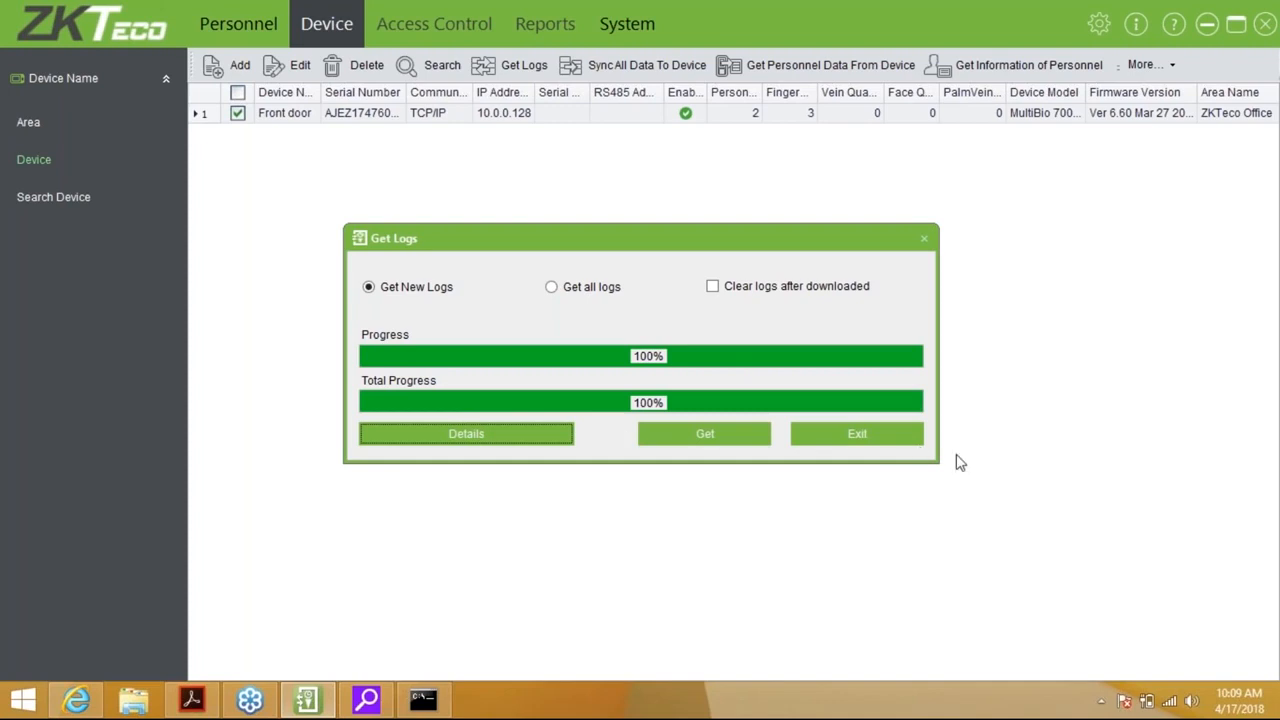
click(888, 444)
click(552, 26)
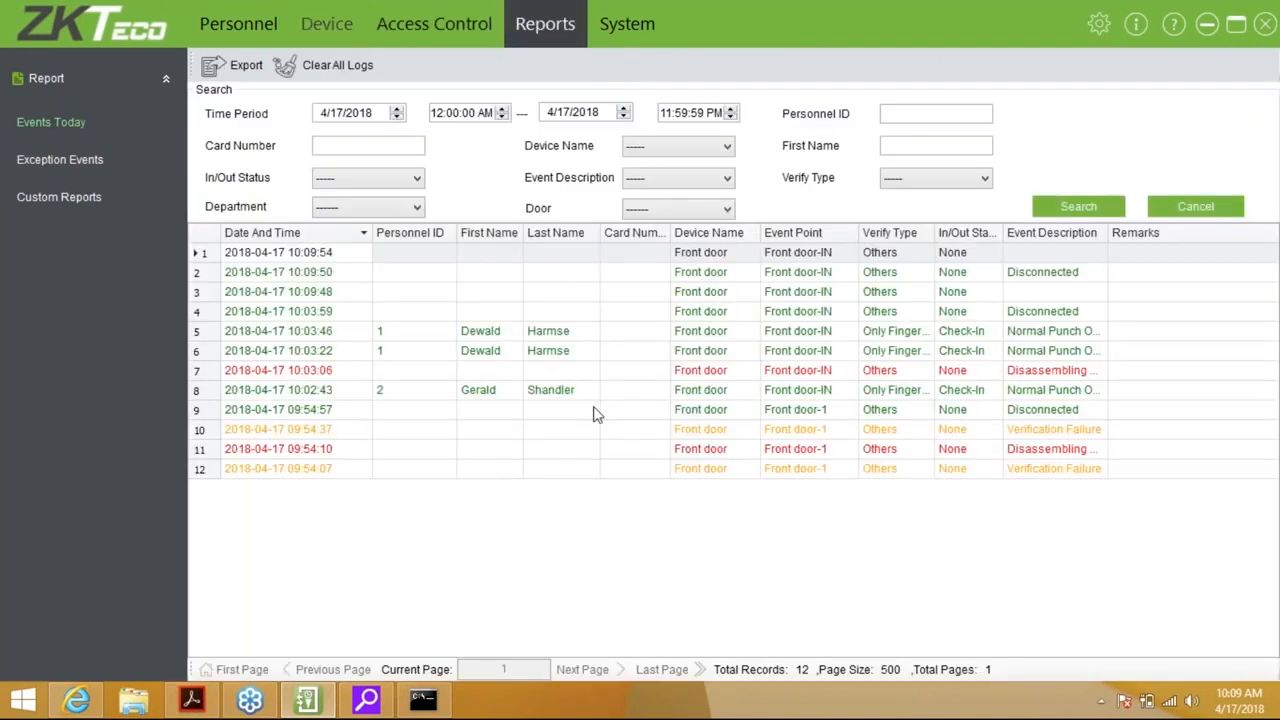
Filter today's events by a personnel ID, then list the two Front door Disassembling Alarm exception events with full descriptions
click(593, 411)
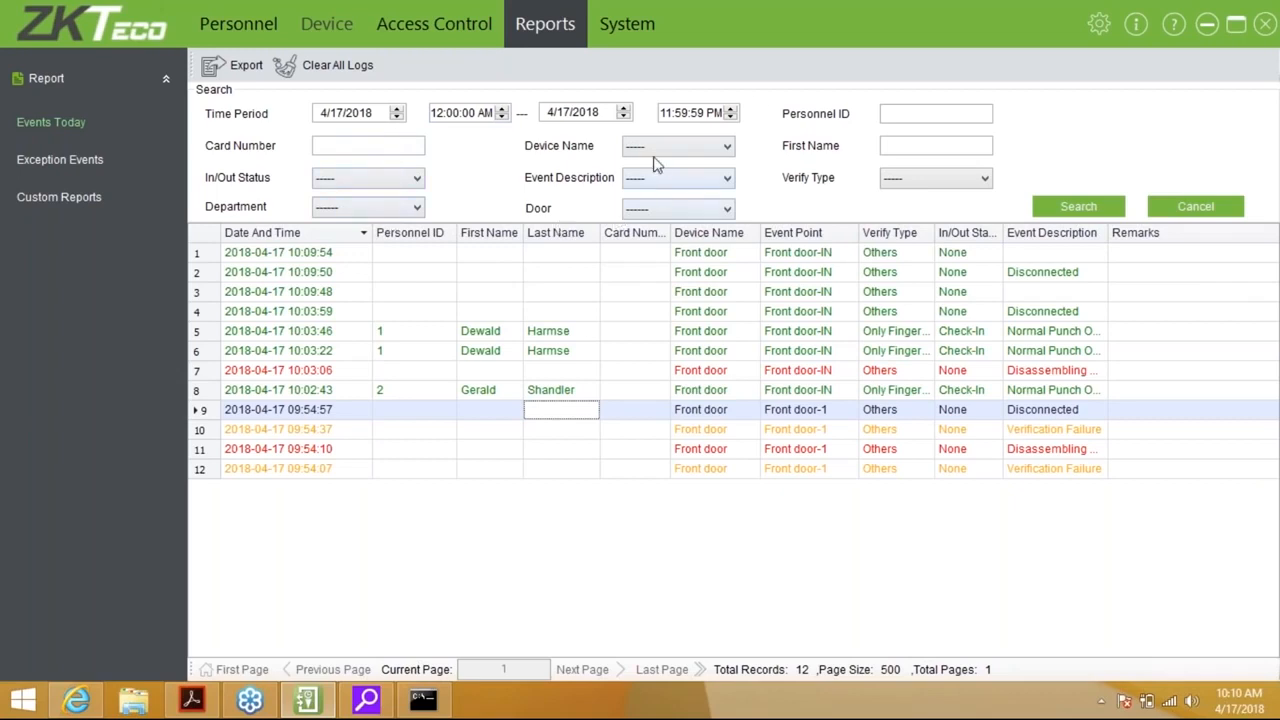
click(886, 110)
text(2)
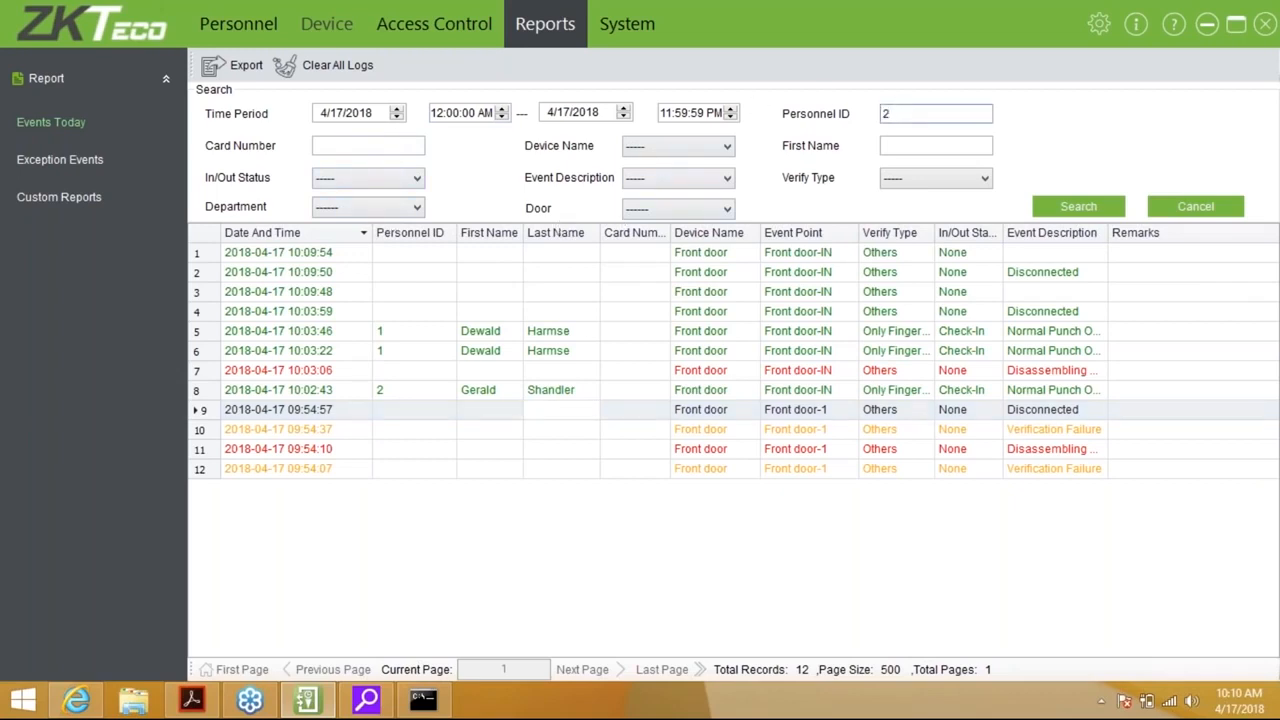
click(1068, 205)
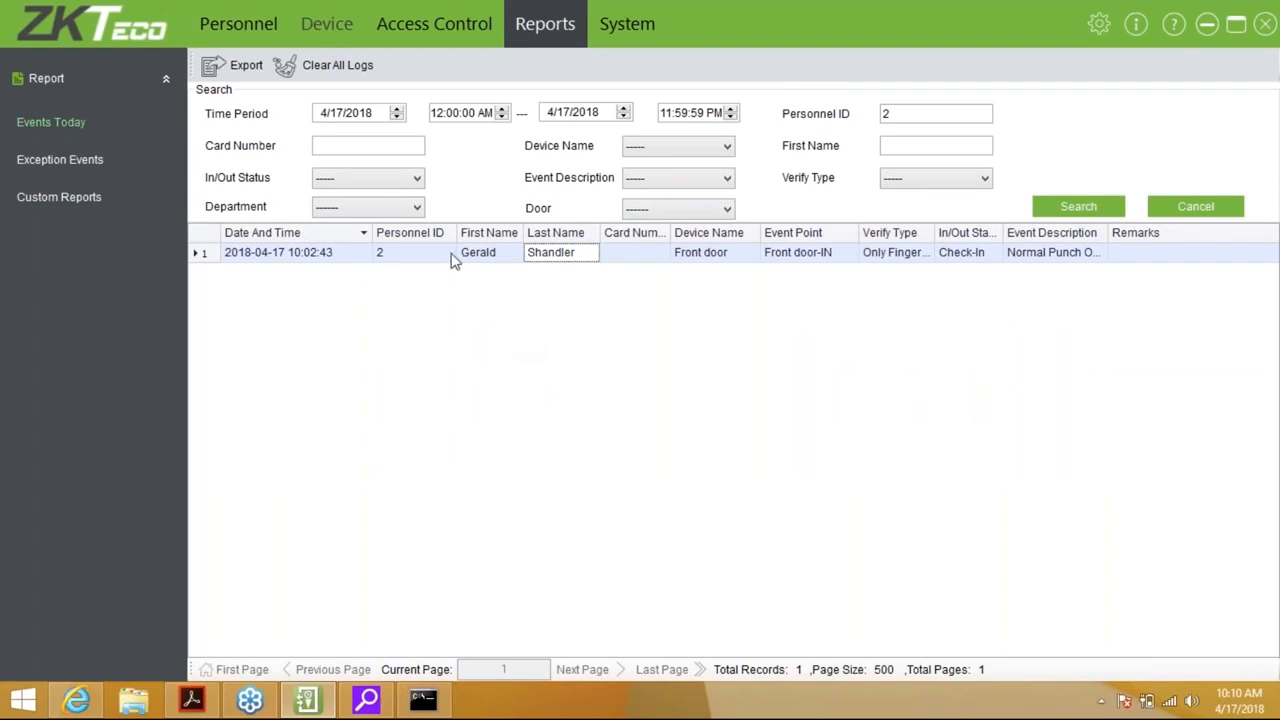
click(60, 160)
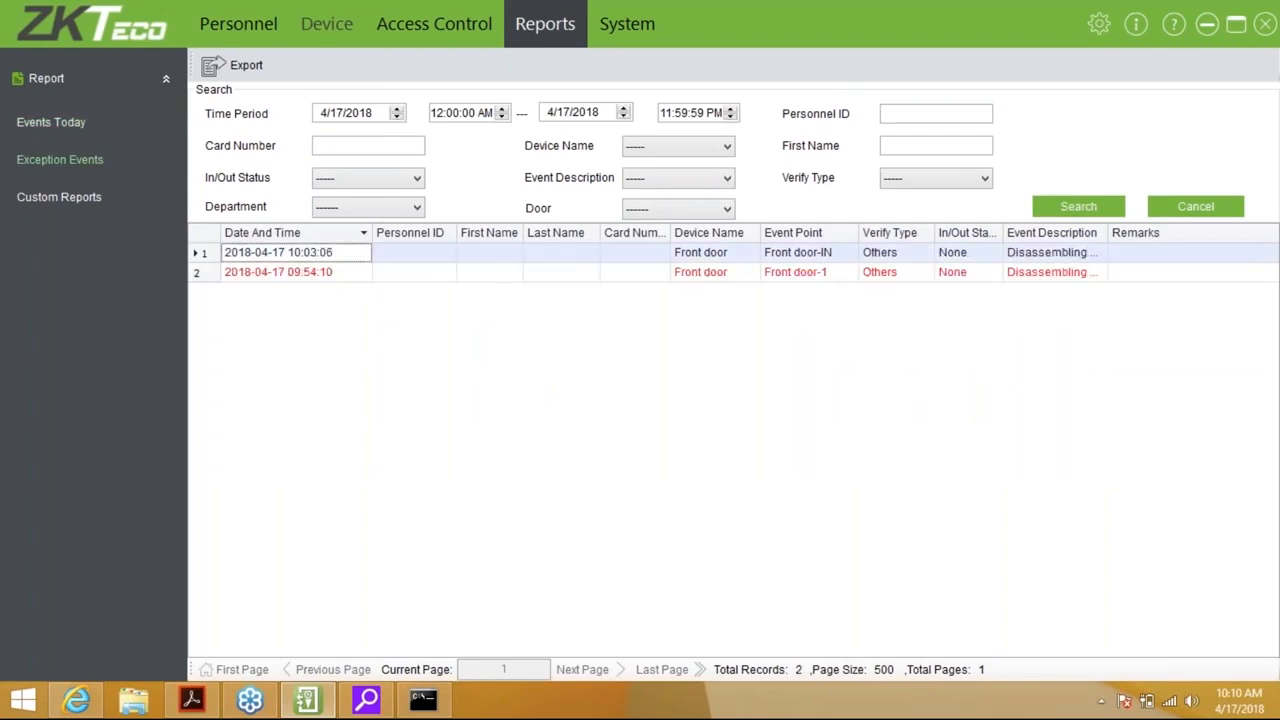
drag(1110, 232, 1142, 232)
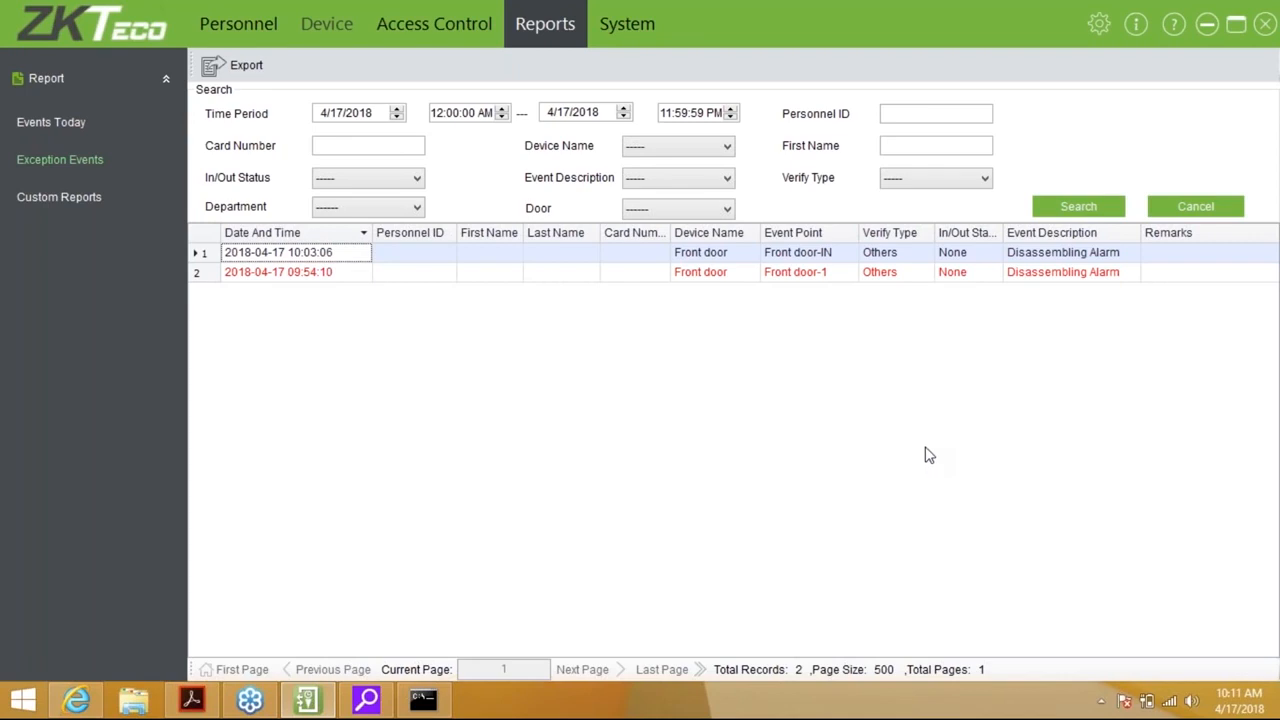
Switch from Exception Events to the Custom Reports page, which lists no reports
click(66, 196)
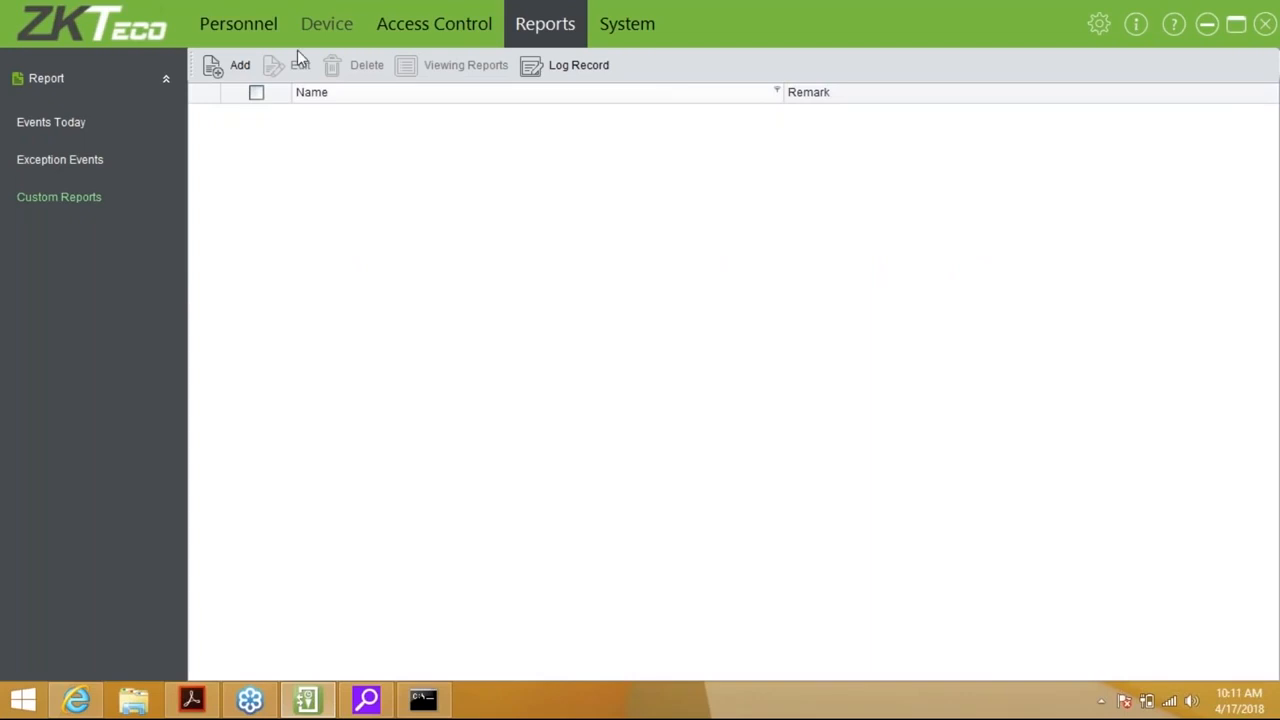
click(230, 58)
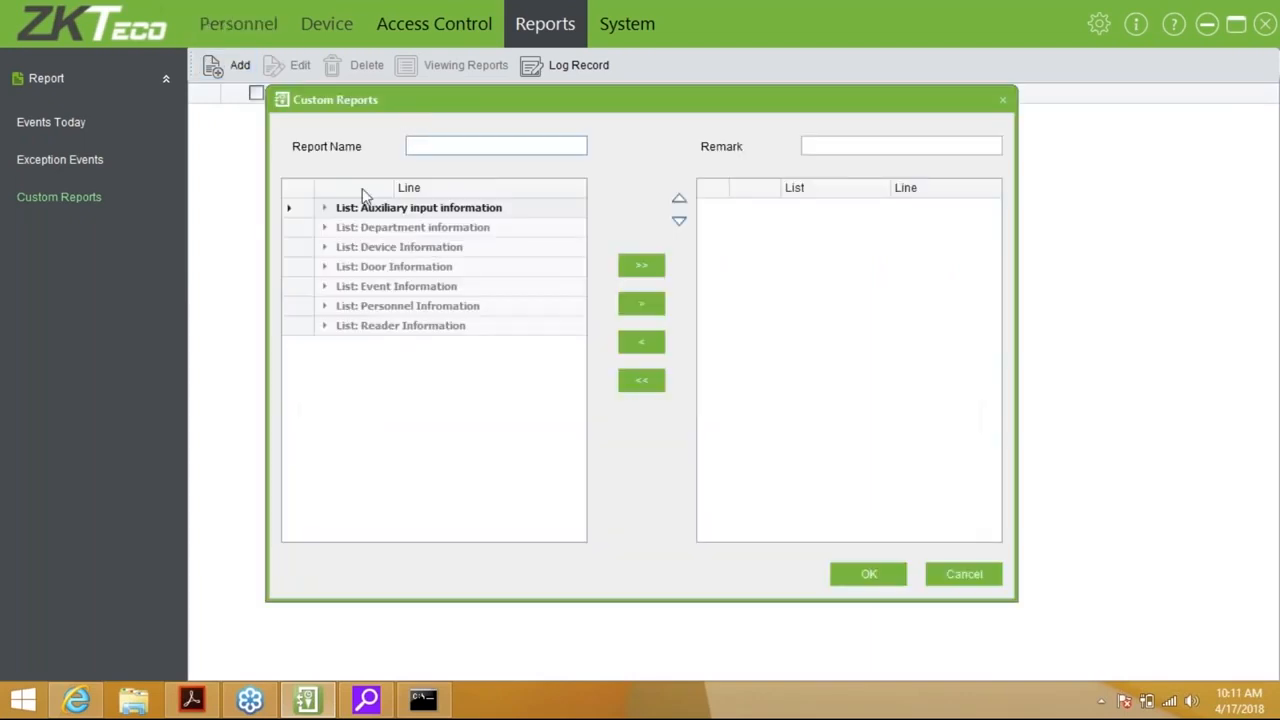
click(333, 208)
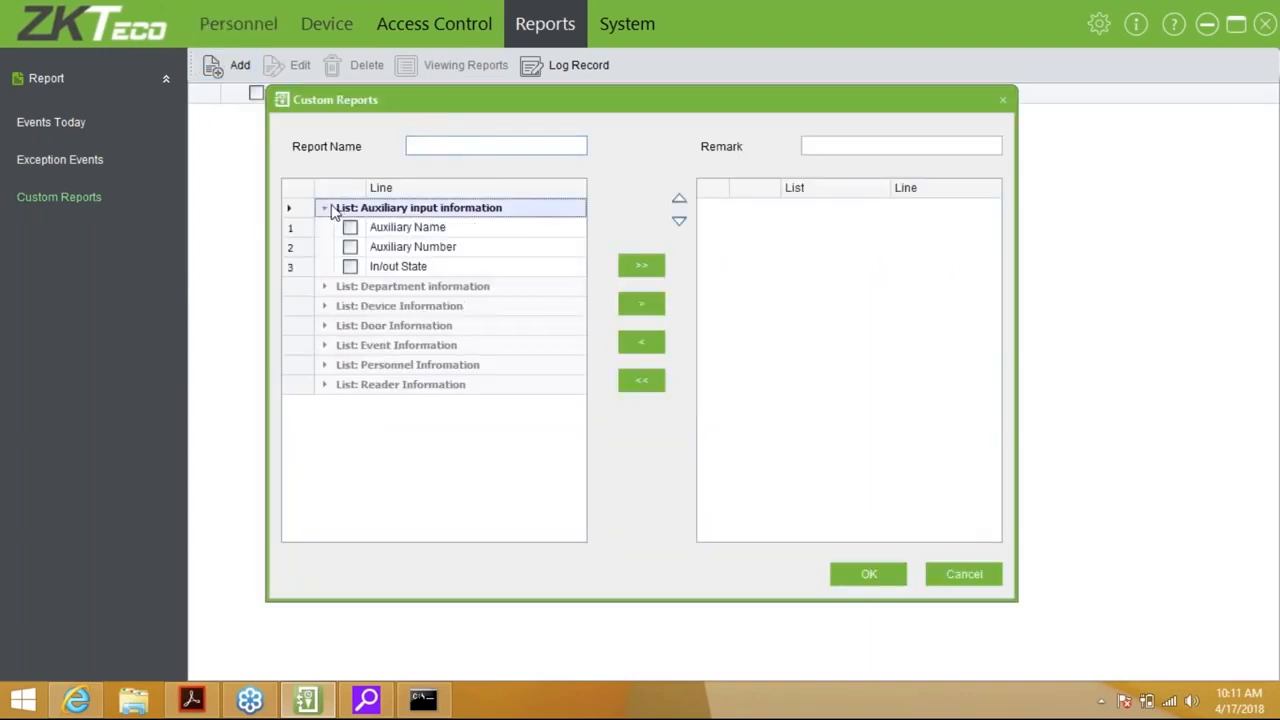
click(334, 288)
click(333, 388)
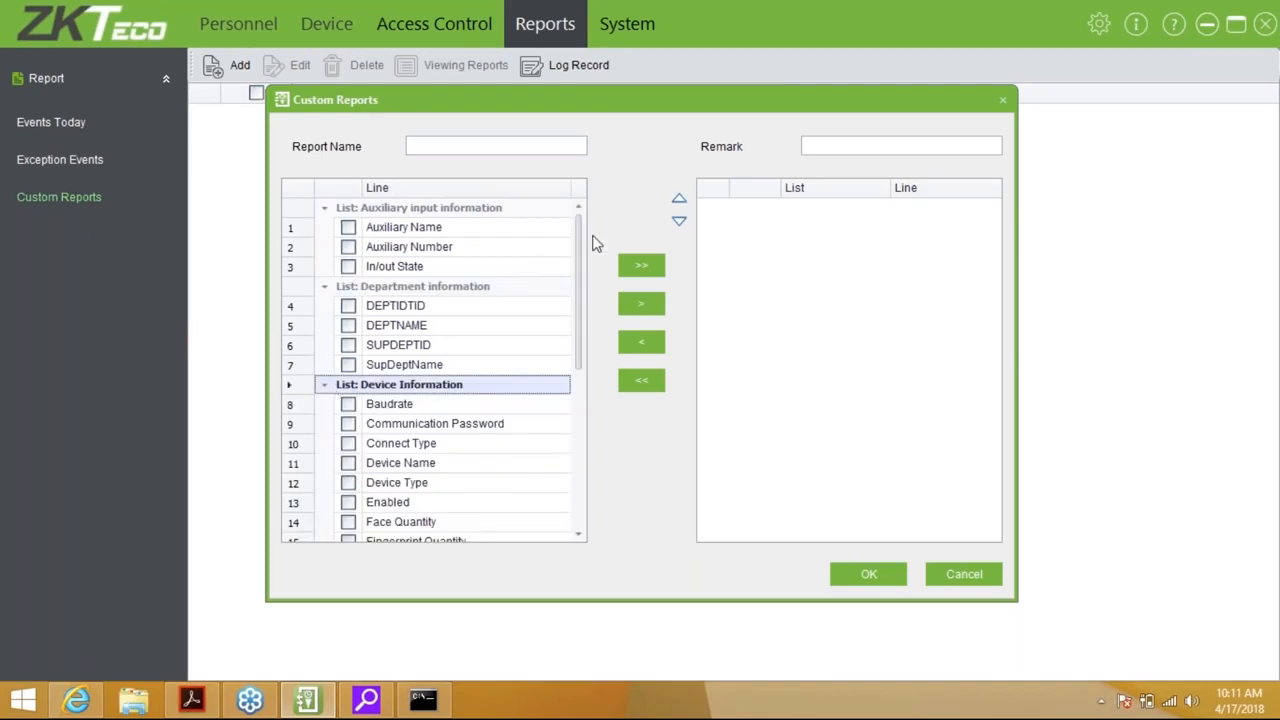
drag(583, 262, 572, 437)
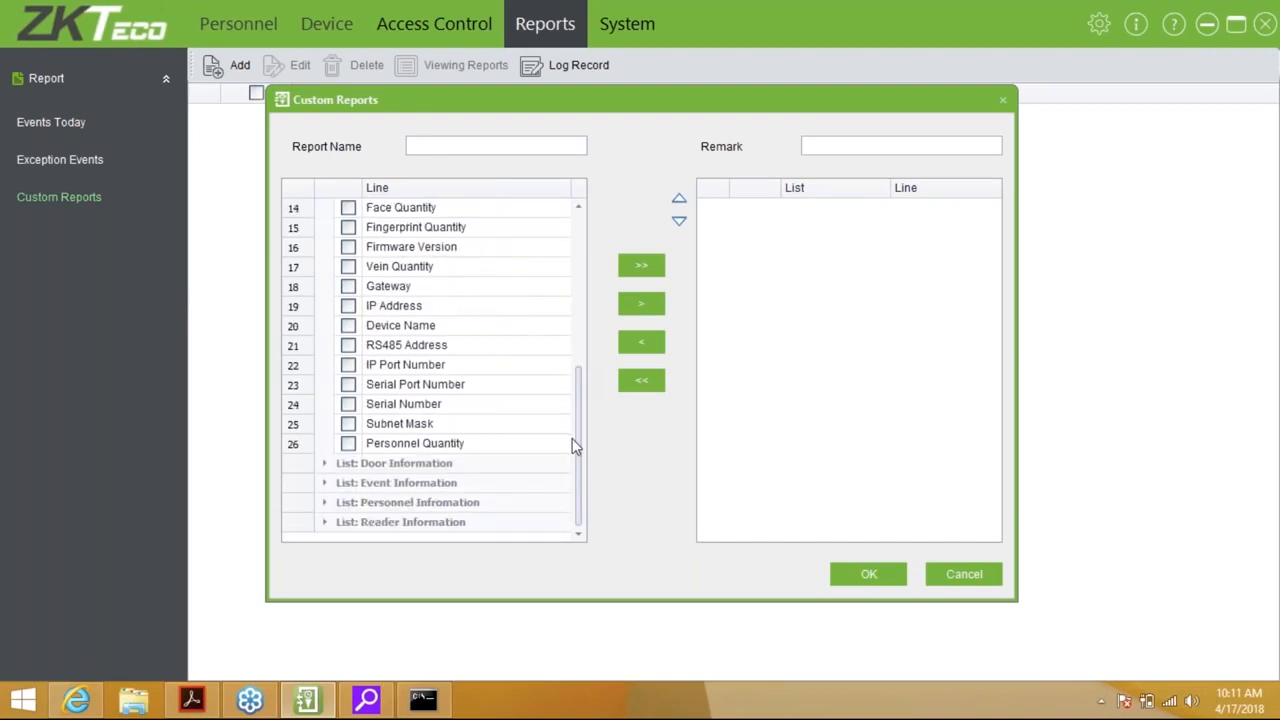
click(948, 578)
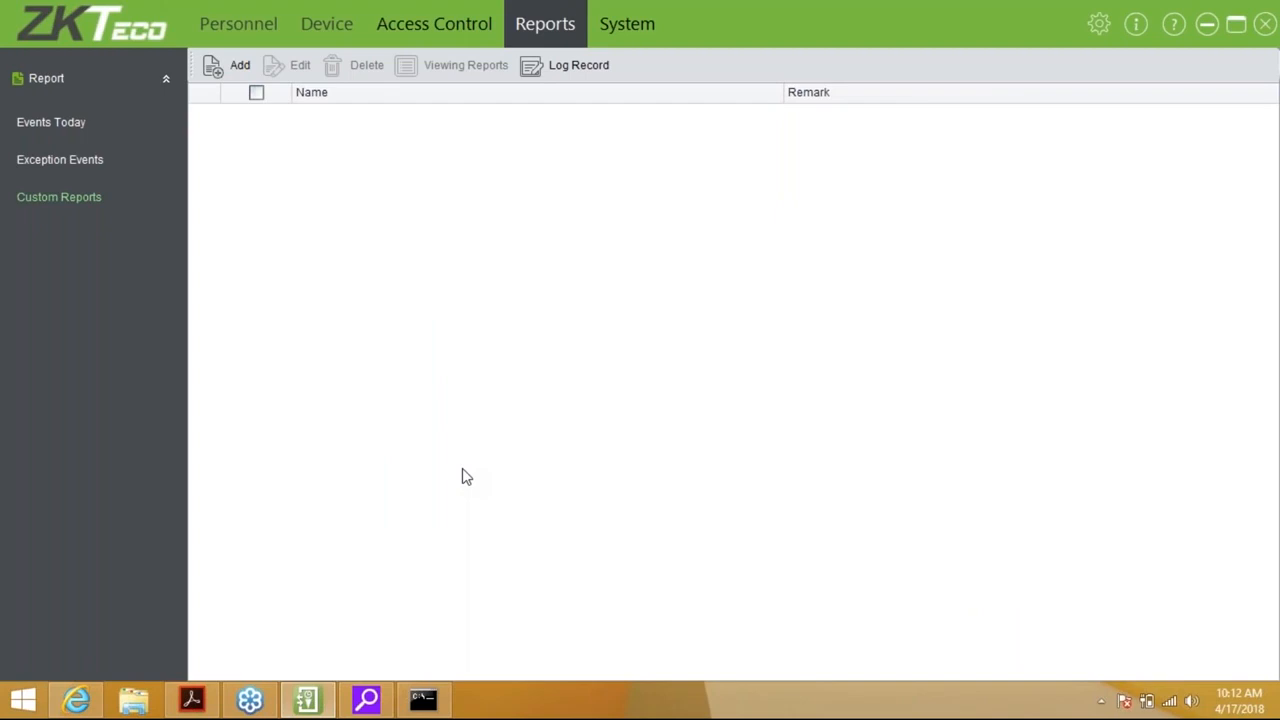
In the System module, expand Data Base and check Database Connection, leaving it unchanged
click(654, 20)
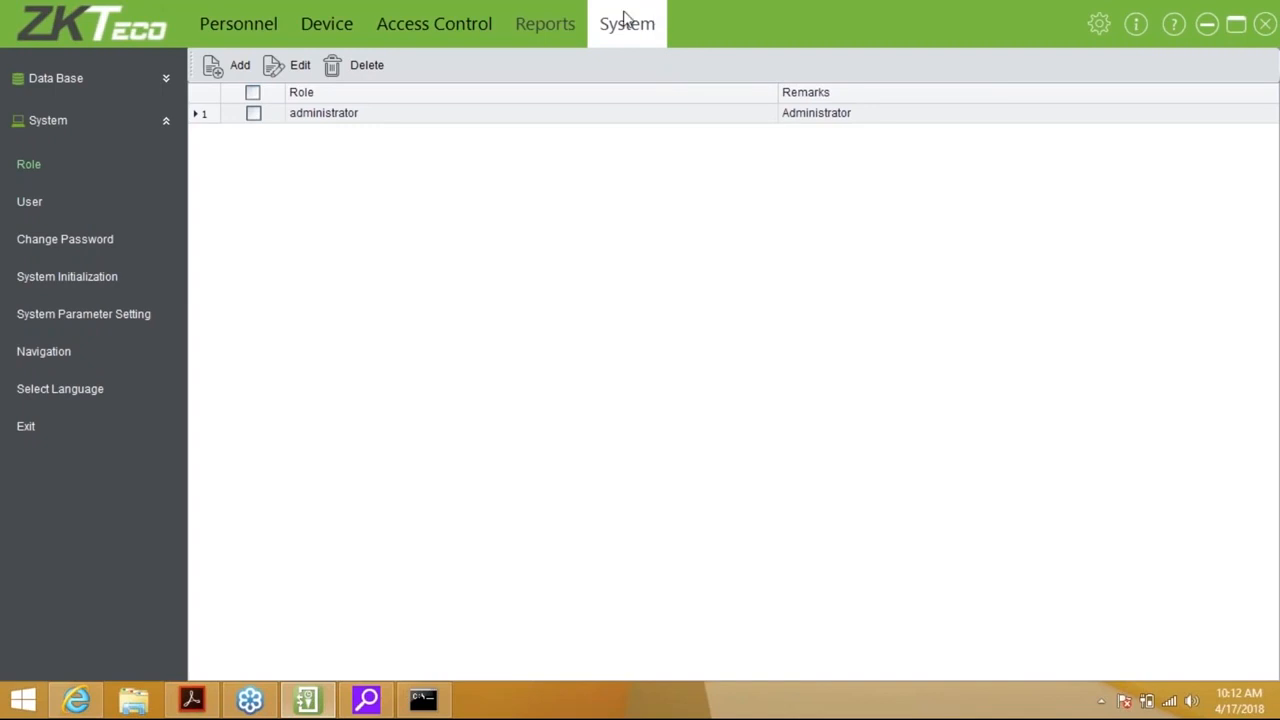
click(164, 79)
click(109, 129)
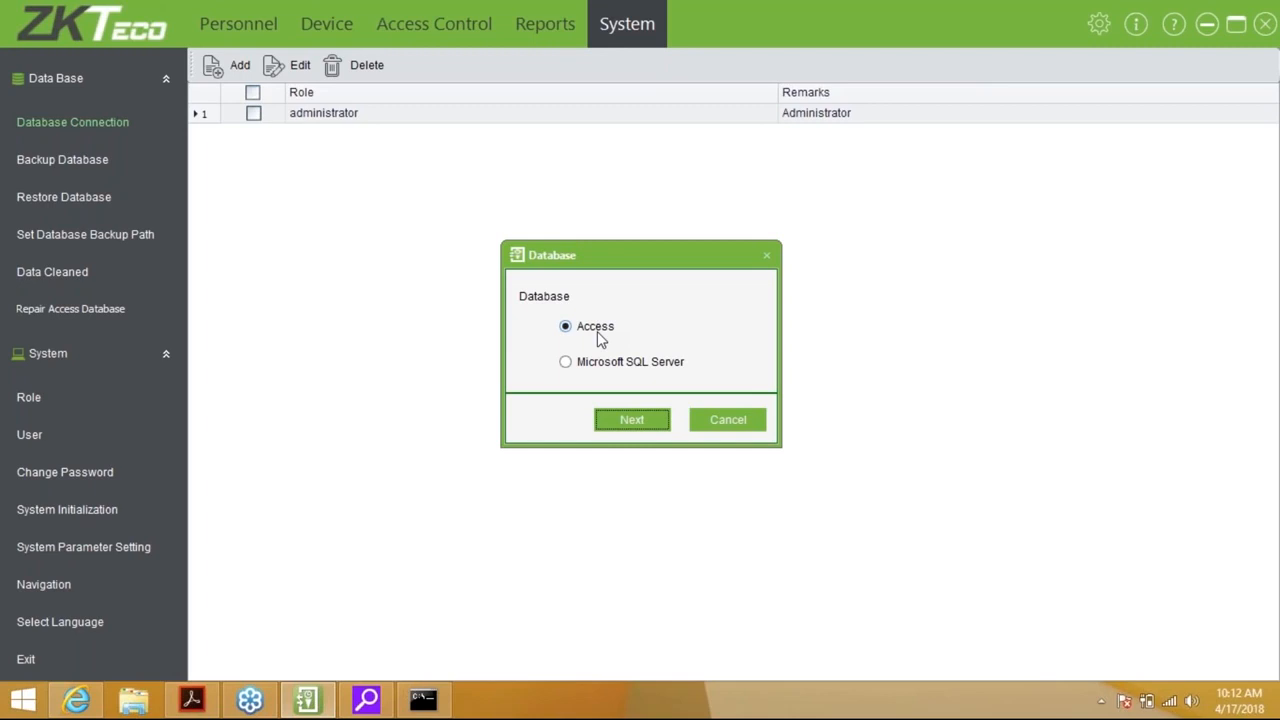
click(726, 419)
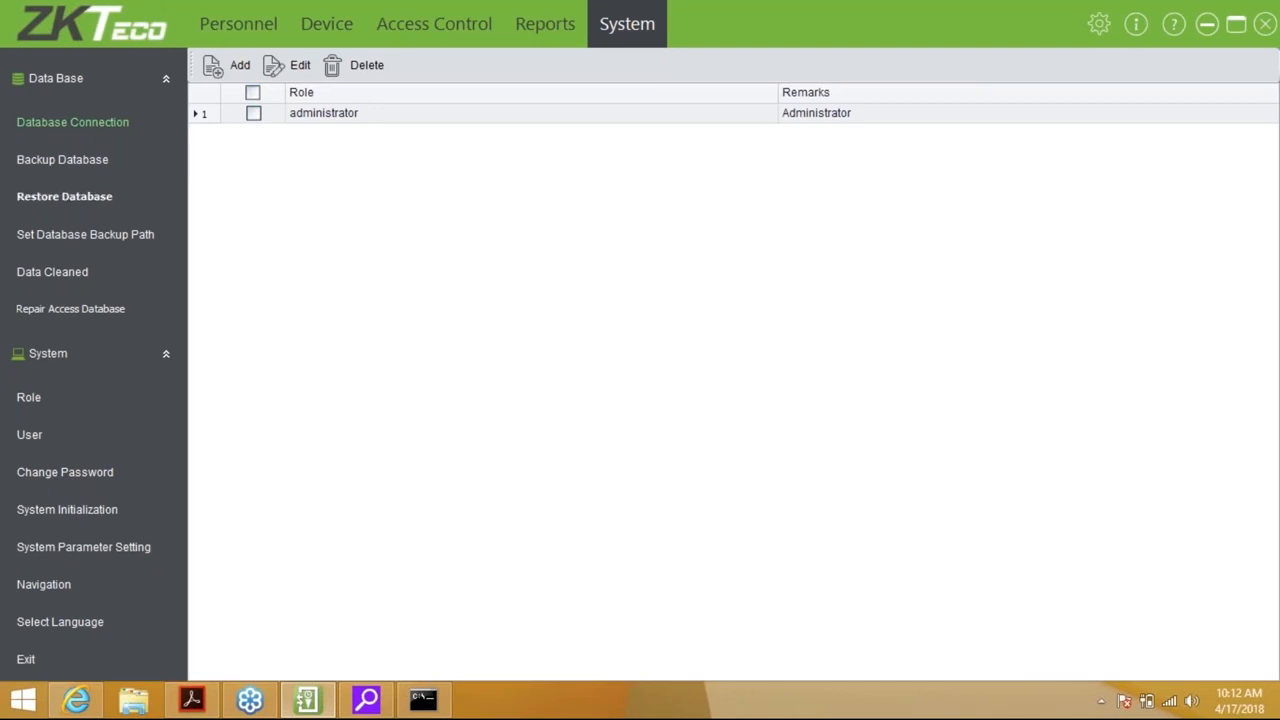
Back up the database as 'Access 3.5' in the Access3.5 Backup folder
click(70, 163)
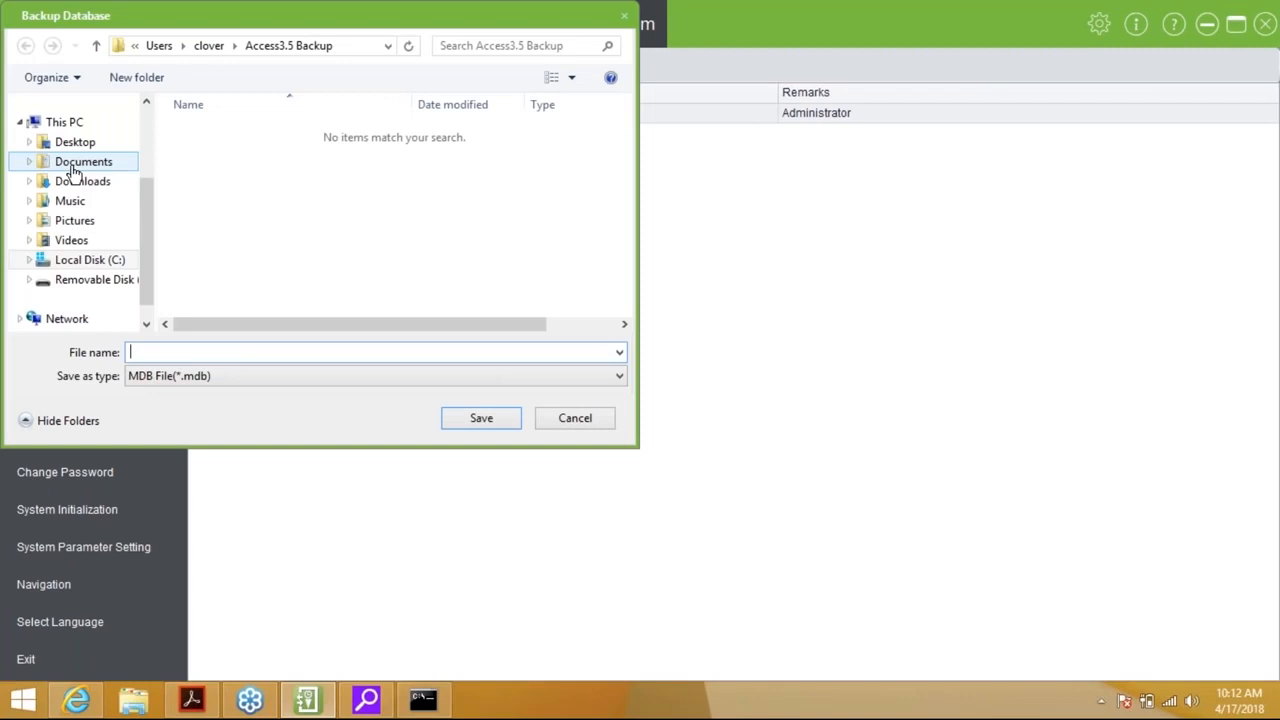
text(A)
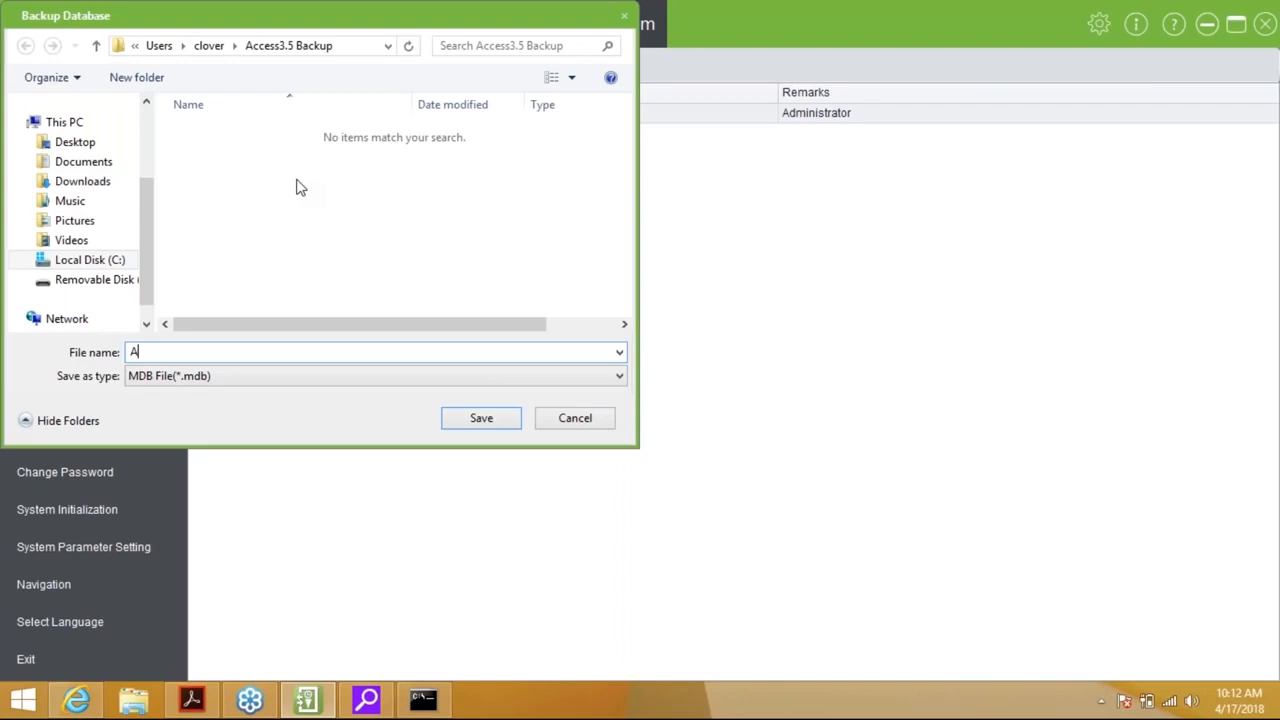
text(ccess 3.5)
click(488, 427)
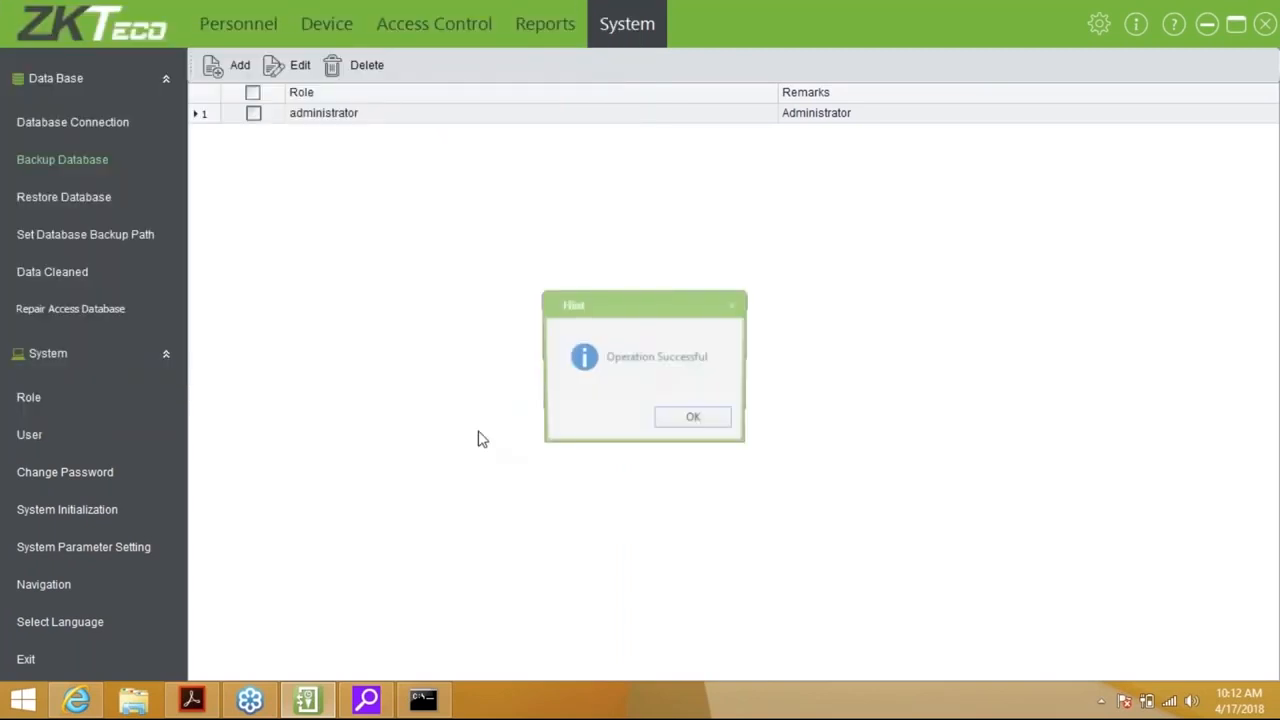
Open Restore Database and cancel without restoring, then bring up the backup path settings
click(88, 209)
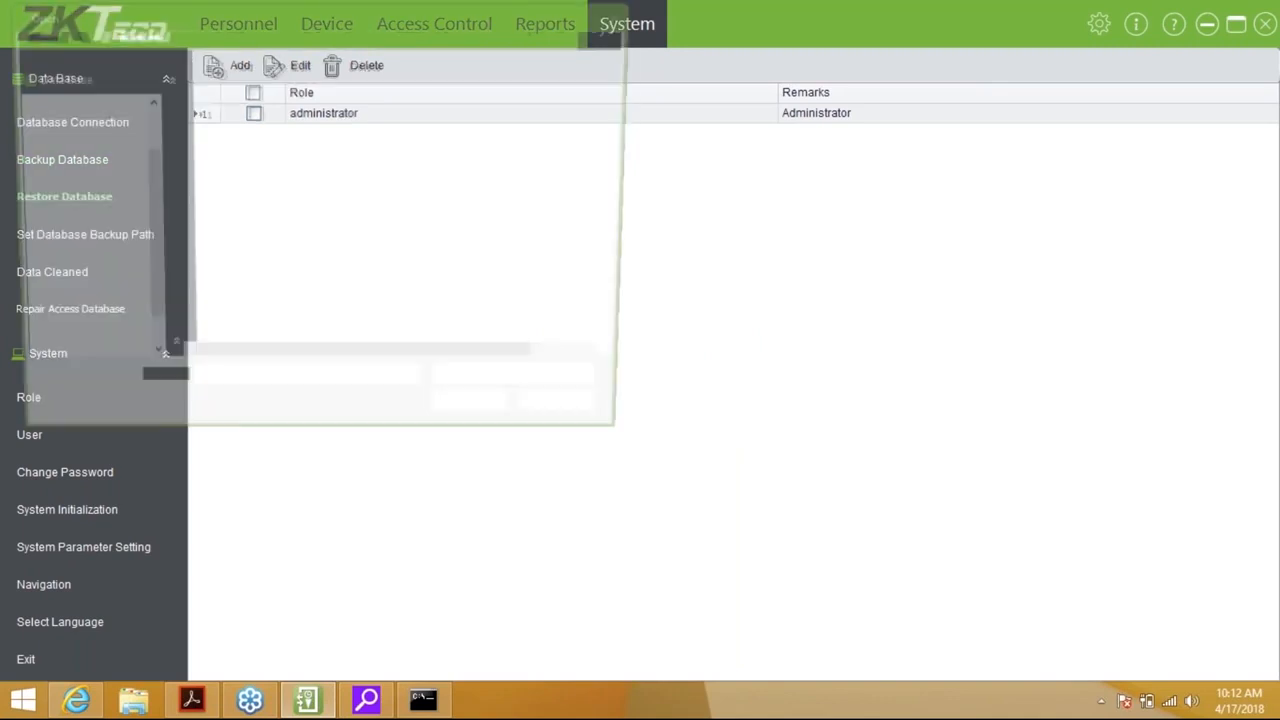
click(575, 418)
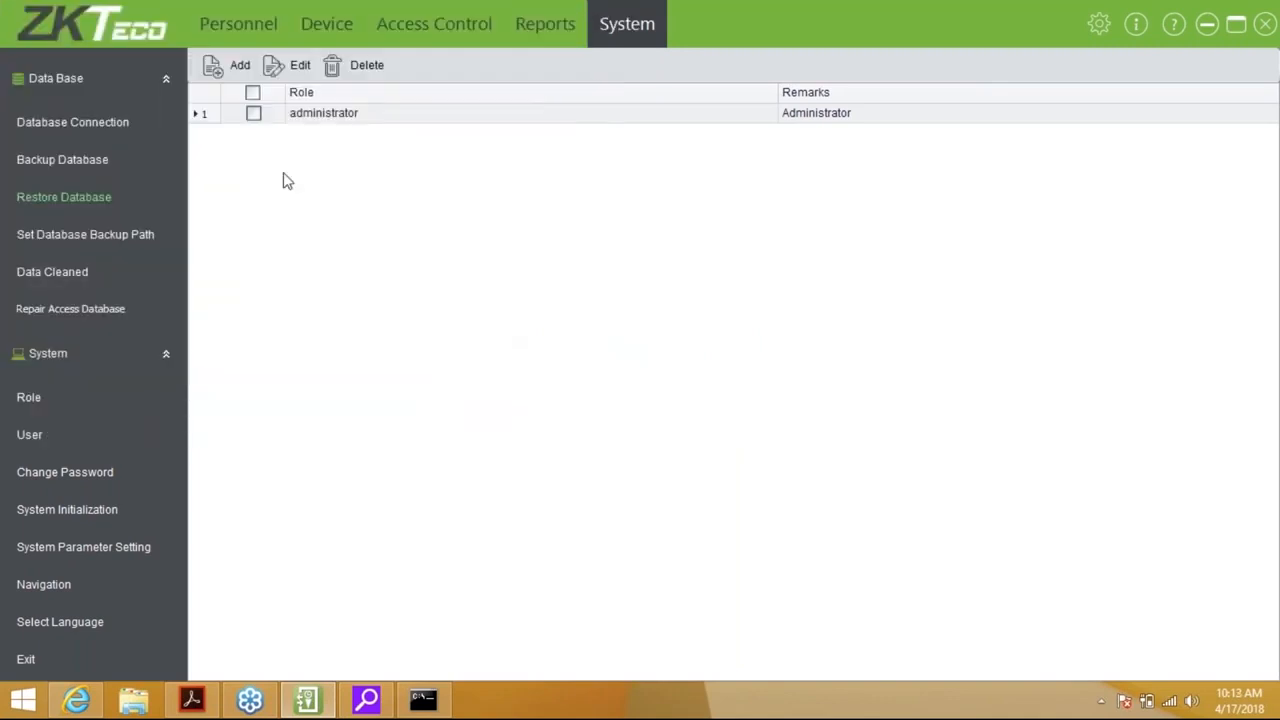
click(85, 234)
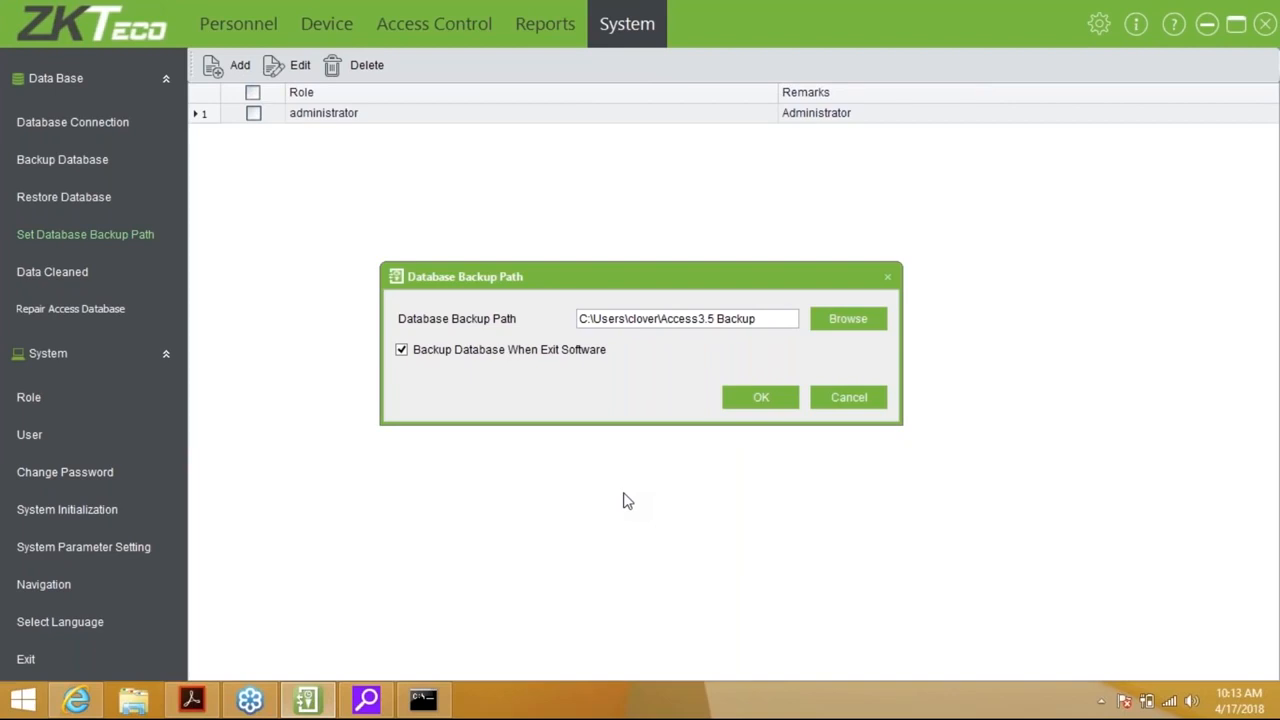
Keep the Access3.5 Backup path with backup on exit enabled, then open Clear Obsolete Data
click(761, 398)
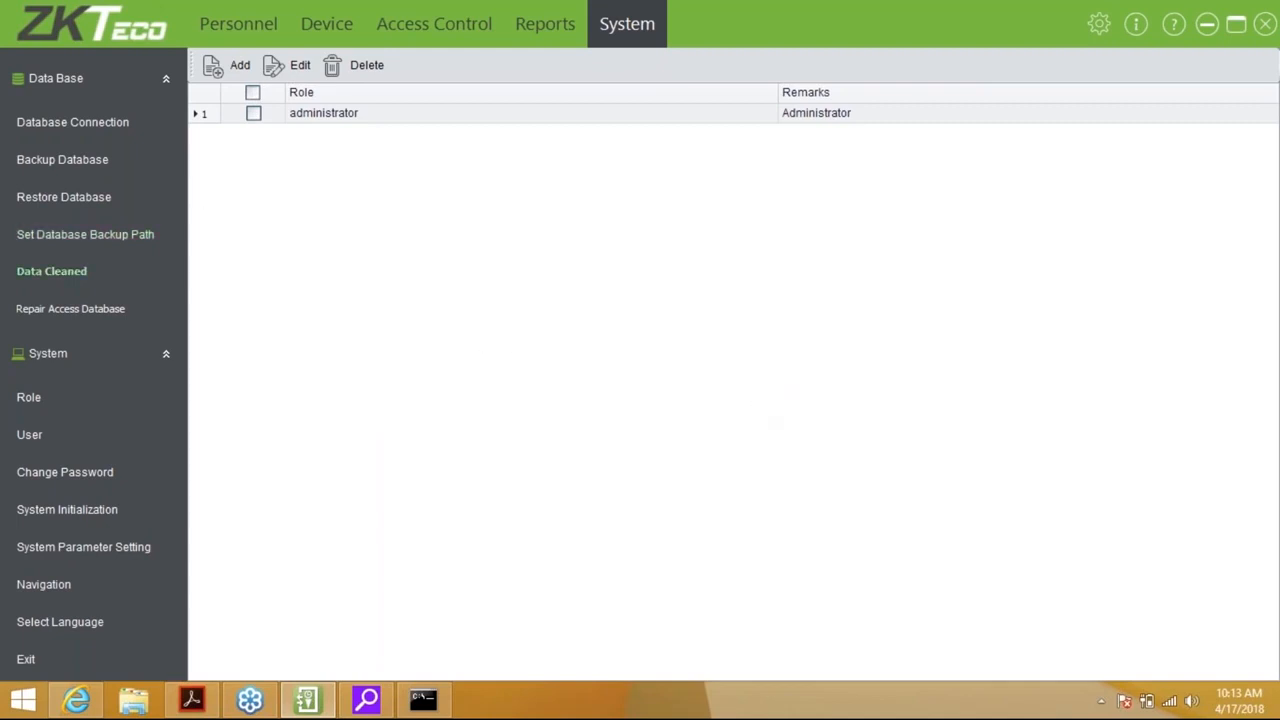
click(51, 271)
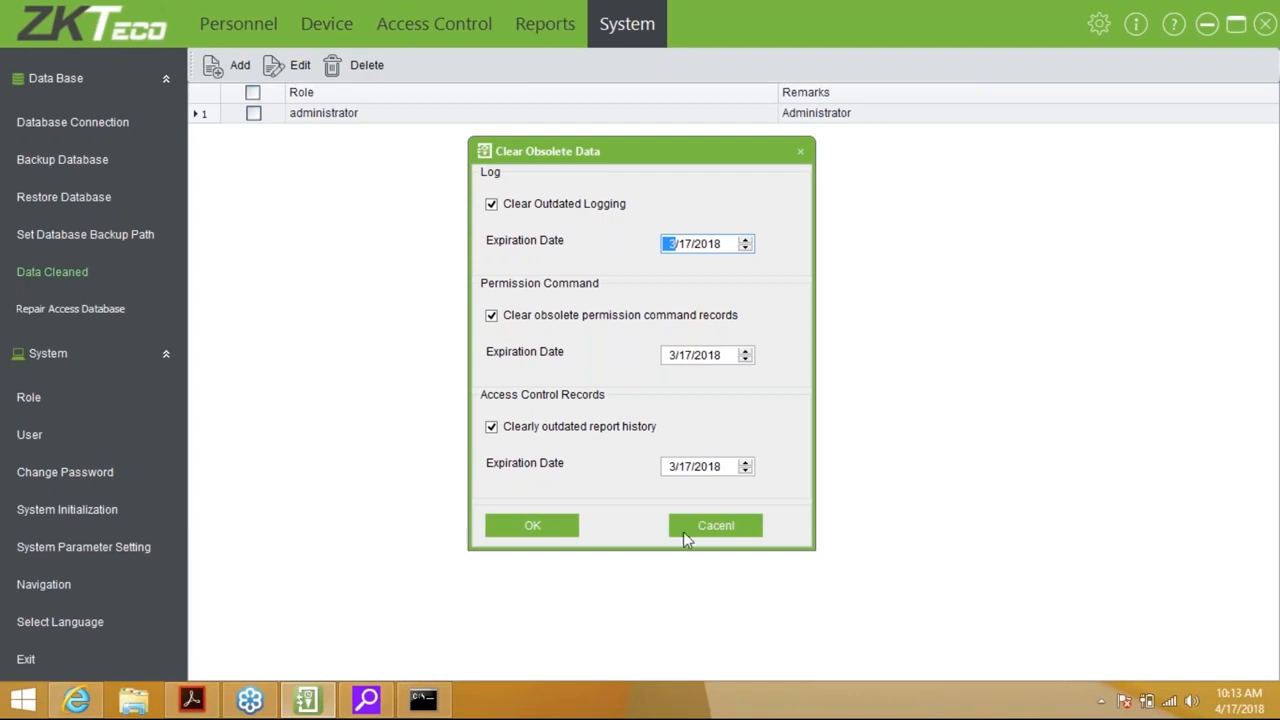
Clear logs, permission commands and report history older than 3/17/2018, then start the Access database repair
click(545, 533)
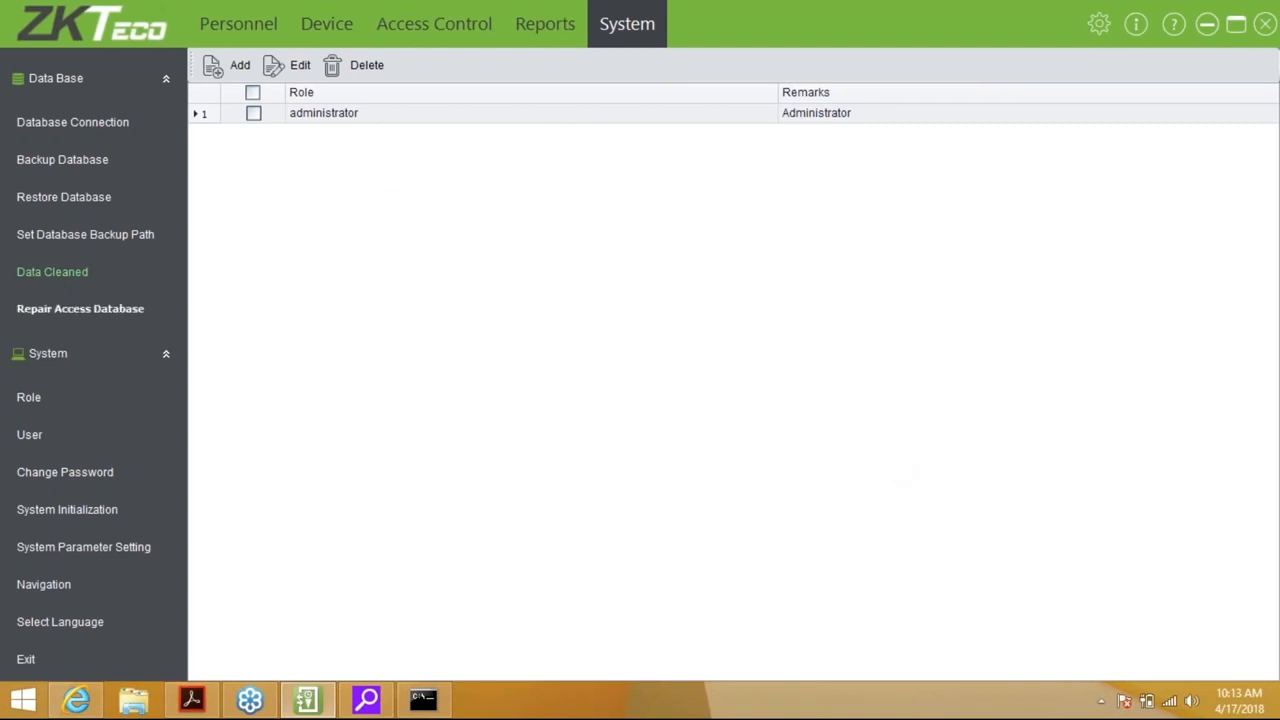
click(80, 309)
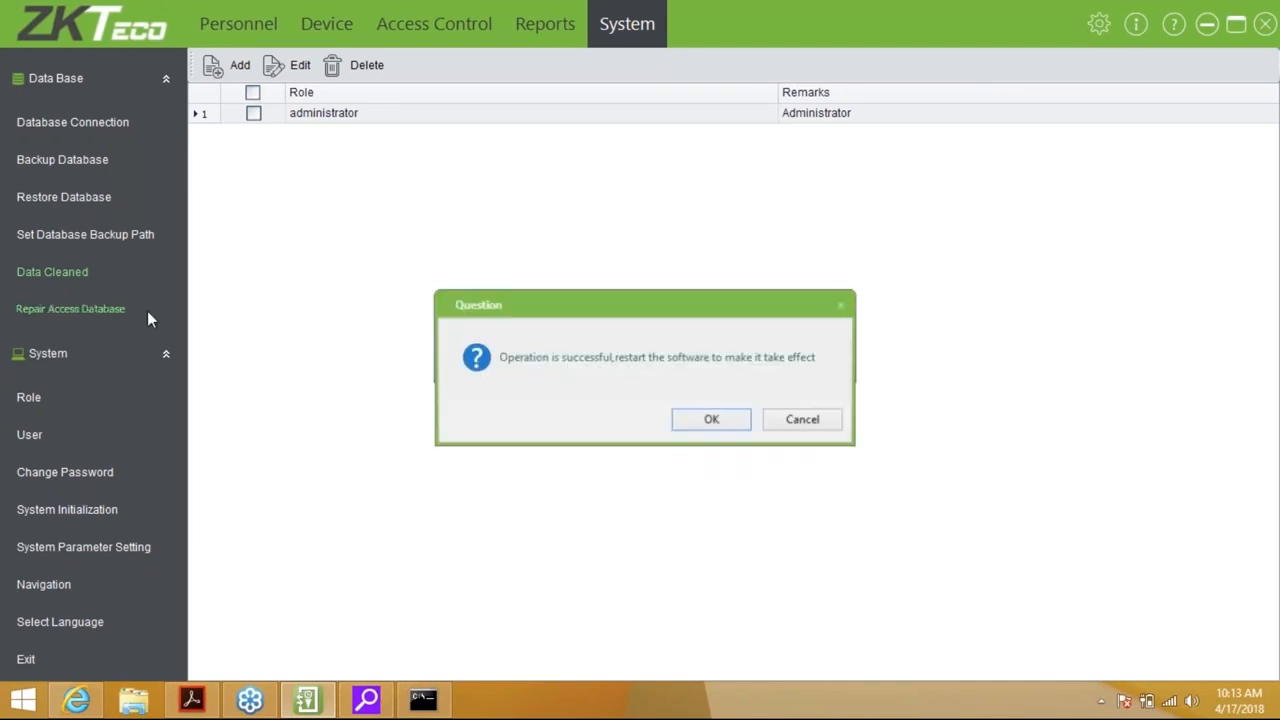
Acknowledge the message that the Access database repair succeeded
key(Return)
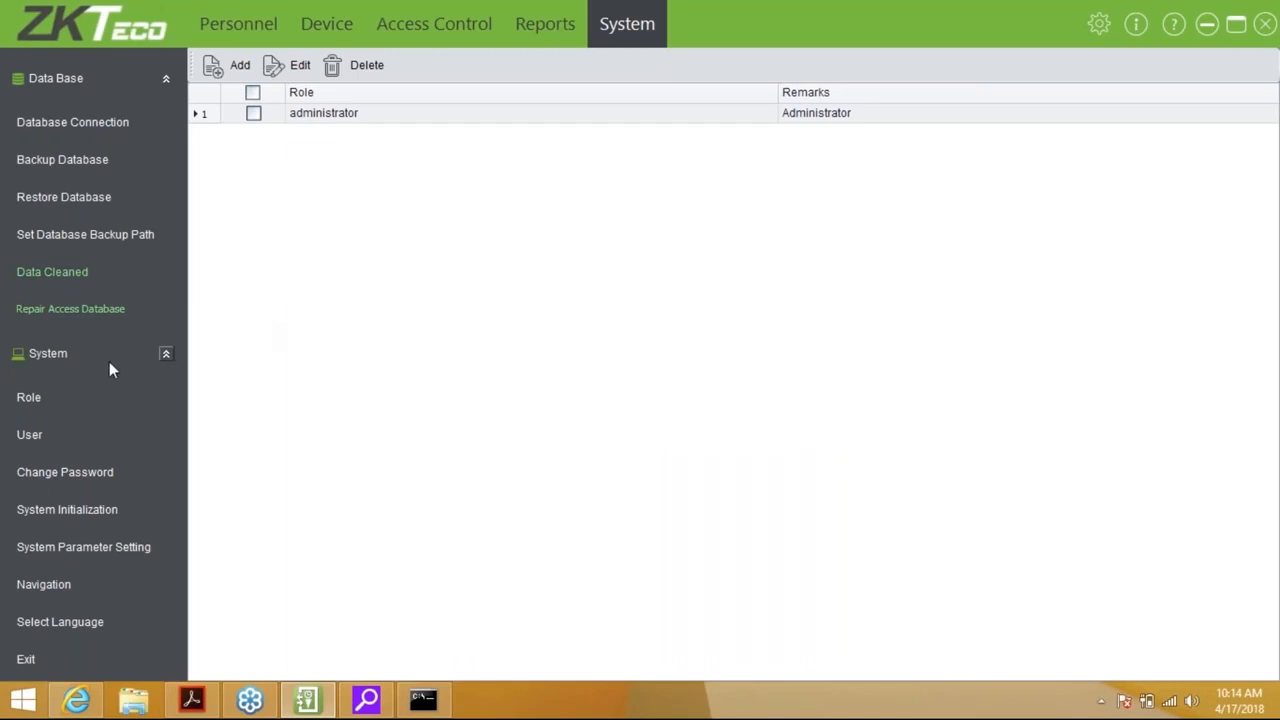
Start a new role granting only Browse permission for Real-Time Monitoring
click(30, 398)
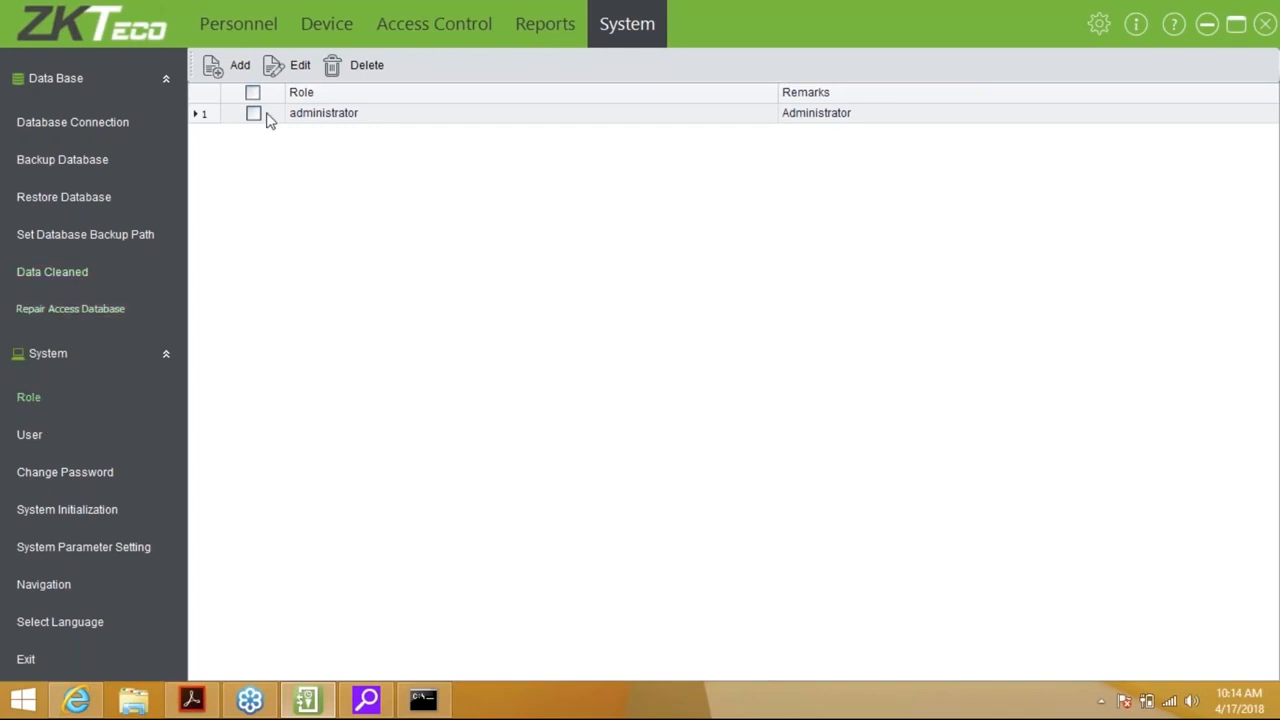
click(232, 67)
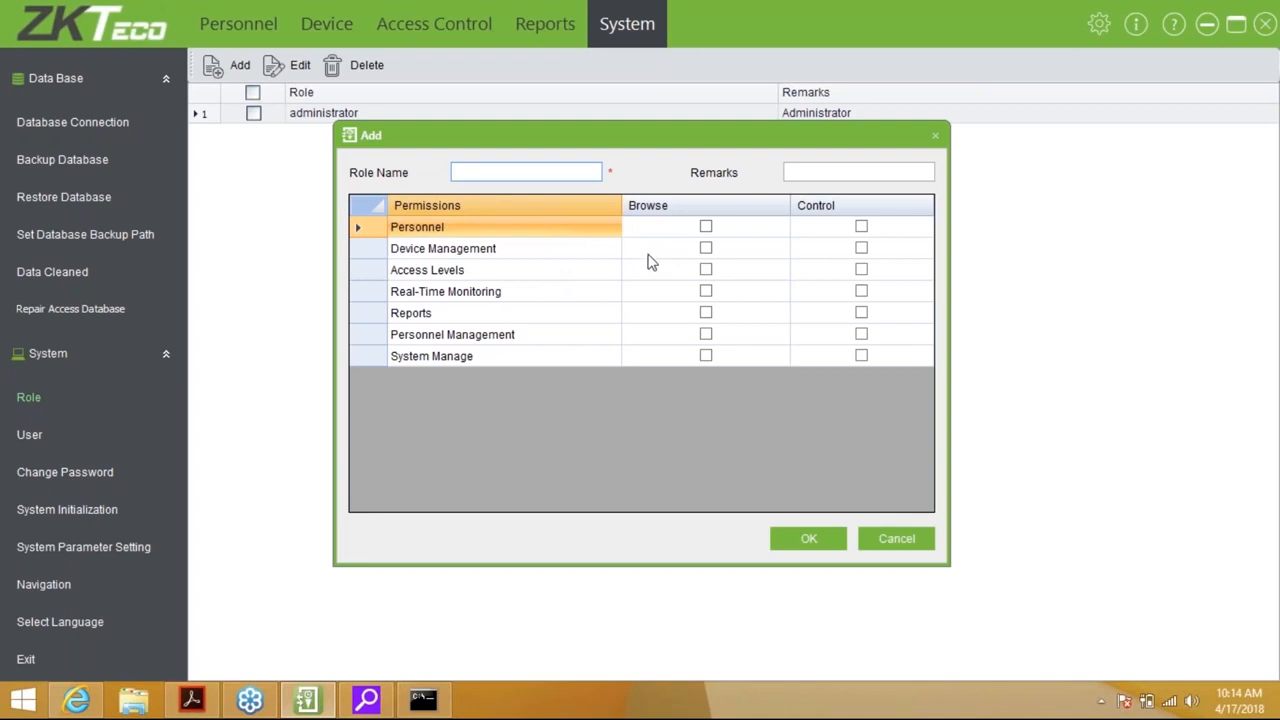
click(706, 230)
click(706, 227)
click(706, 228)
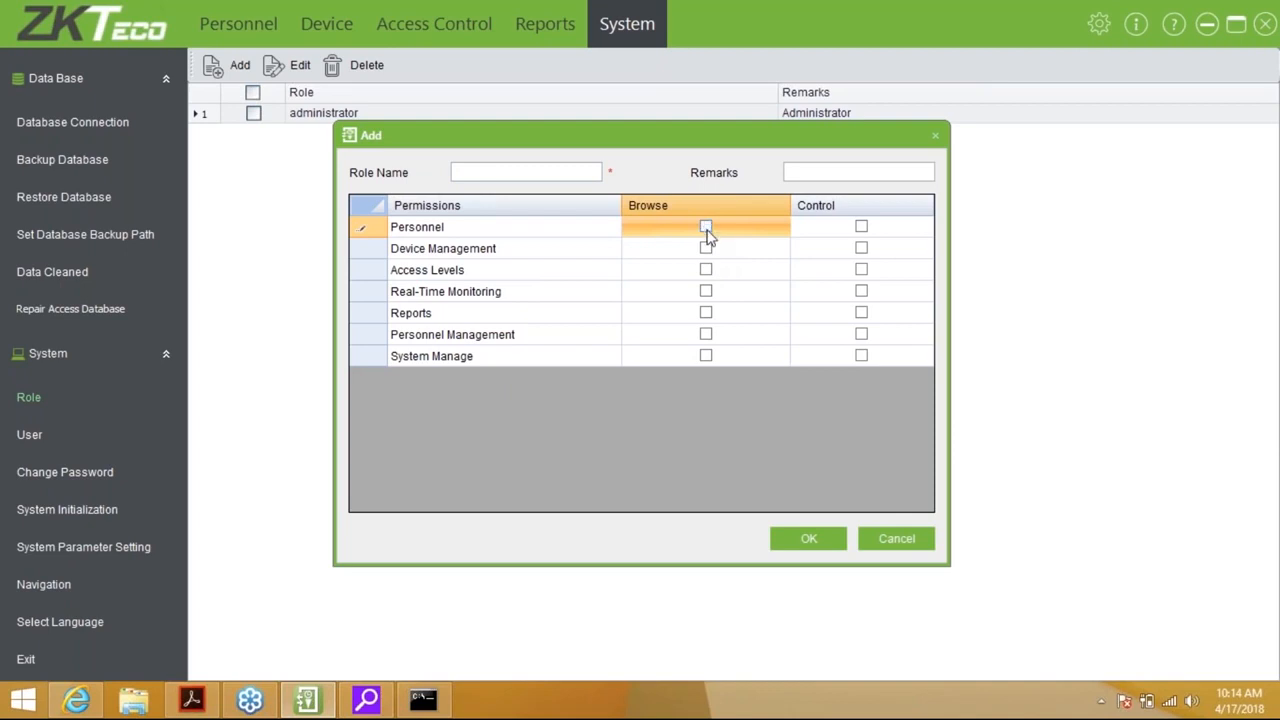
click(706, 291)
click(706, 291)
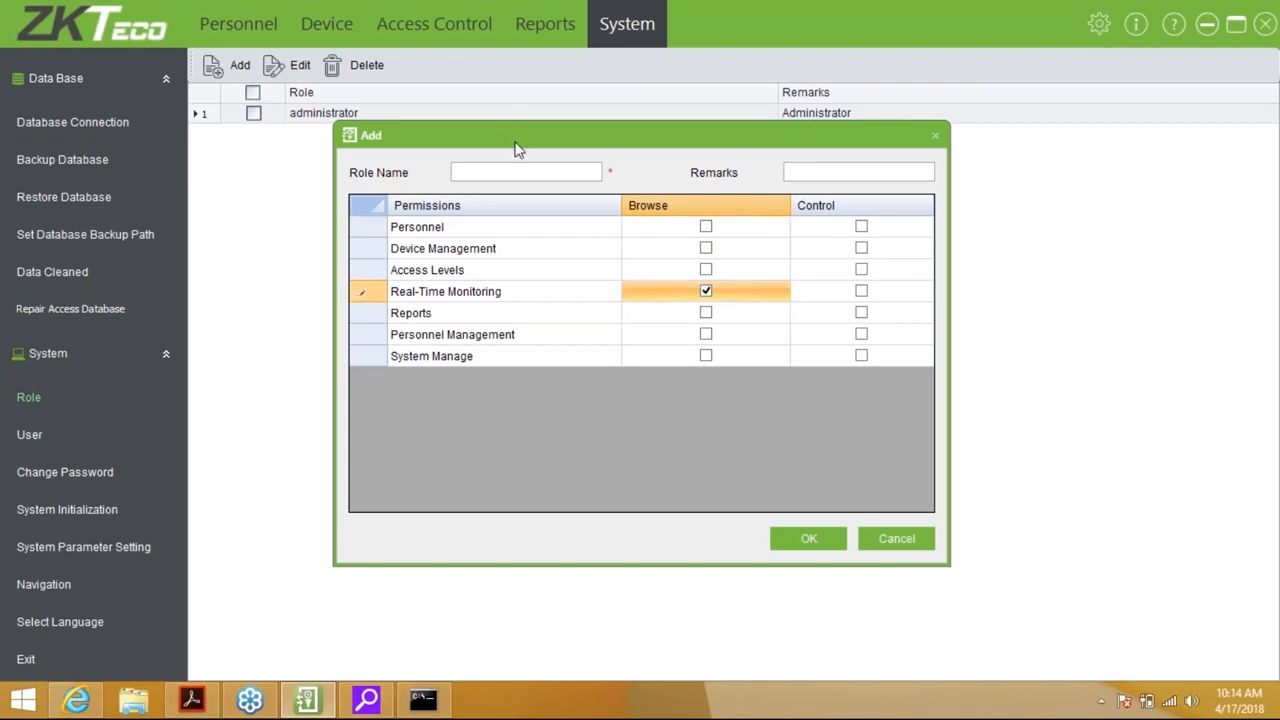
Name the role 'Monitoring' and save it to the role list
click(526, 172)
text(Mon)
key(BackSpace)
text(noi)
key(BackSpace)
text(ri)
key(BackSpace)
key(BackSpace)
key(BackSpace)
text(itoring)
click(858, 172)
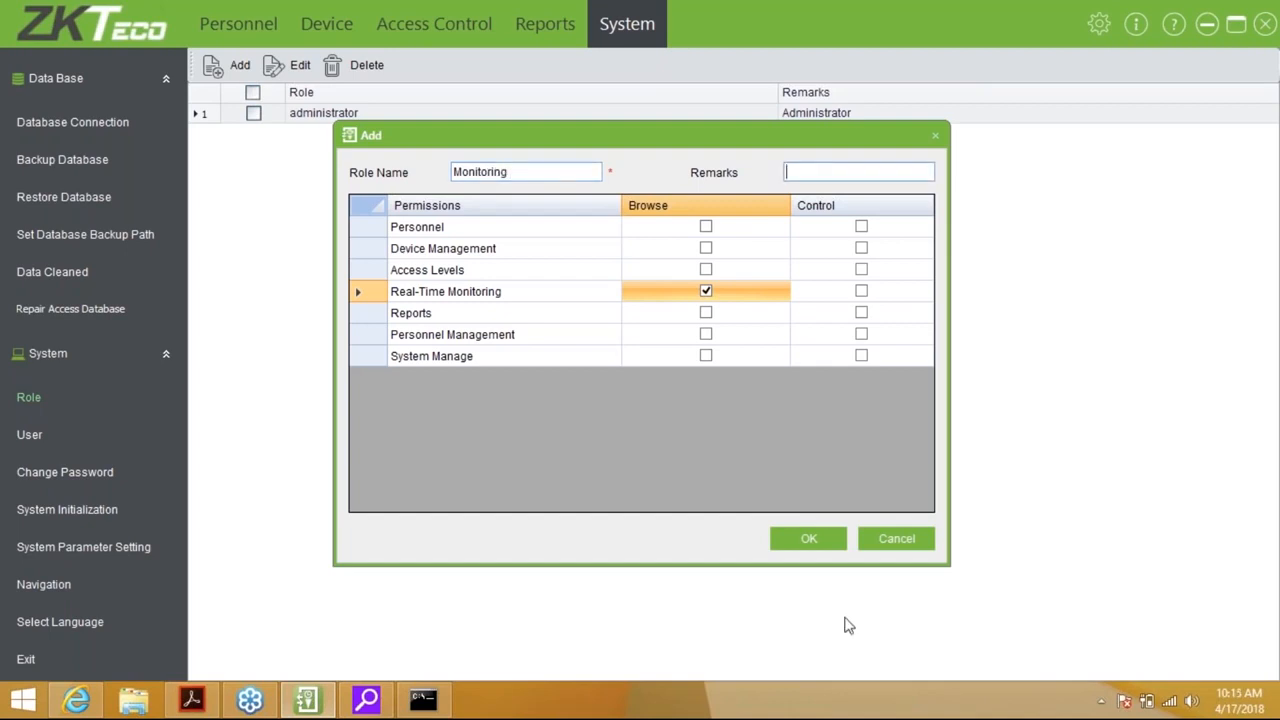
click(790, 541)
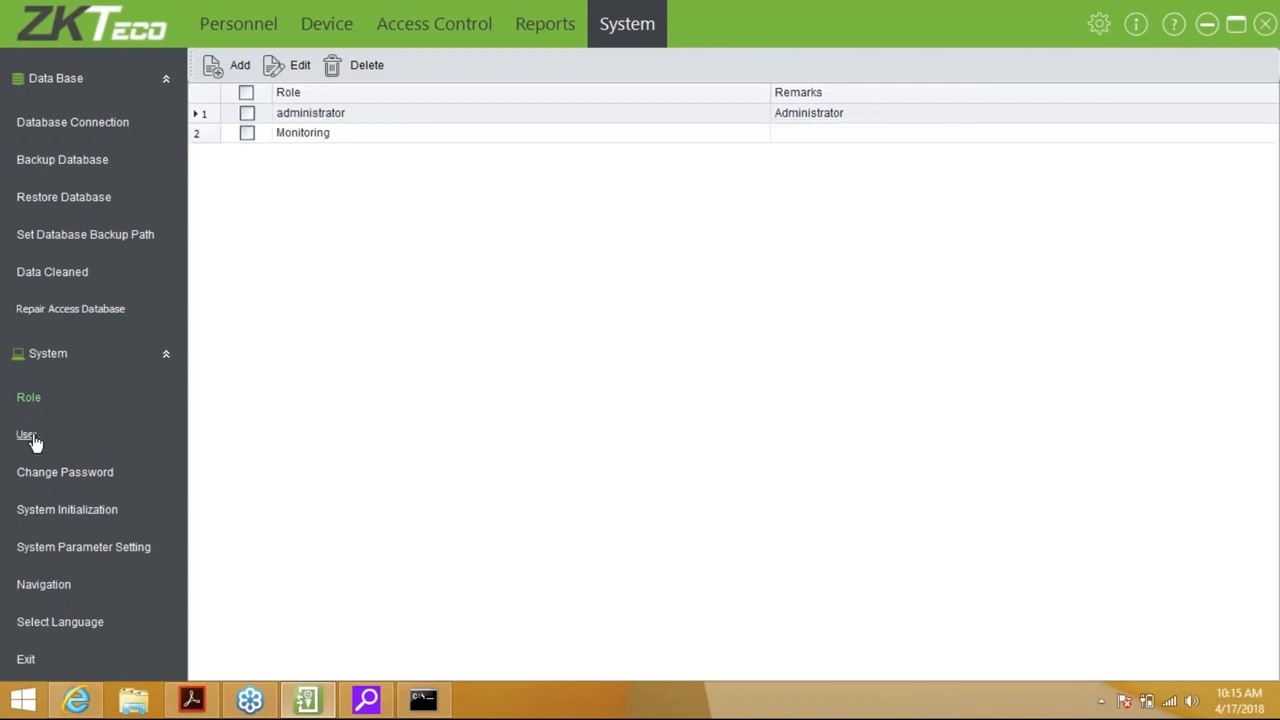
click(30, 439)
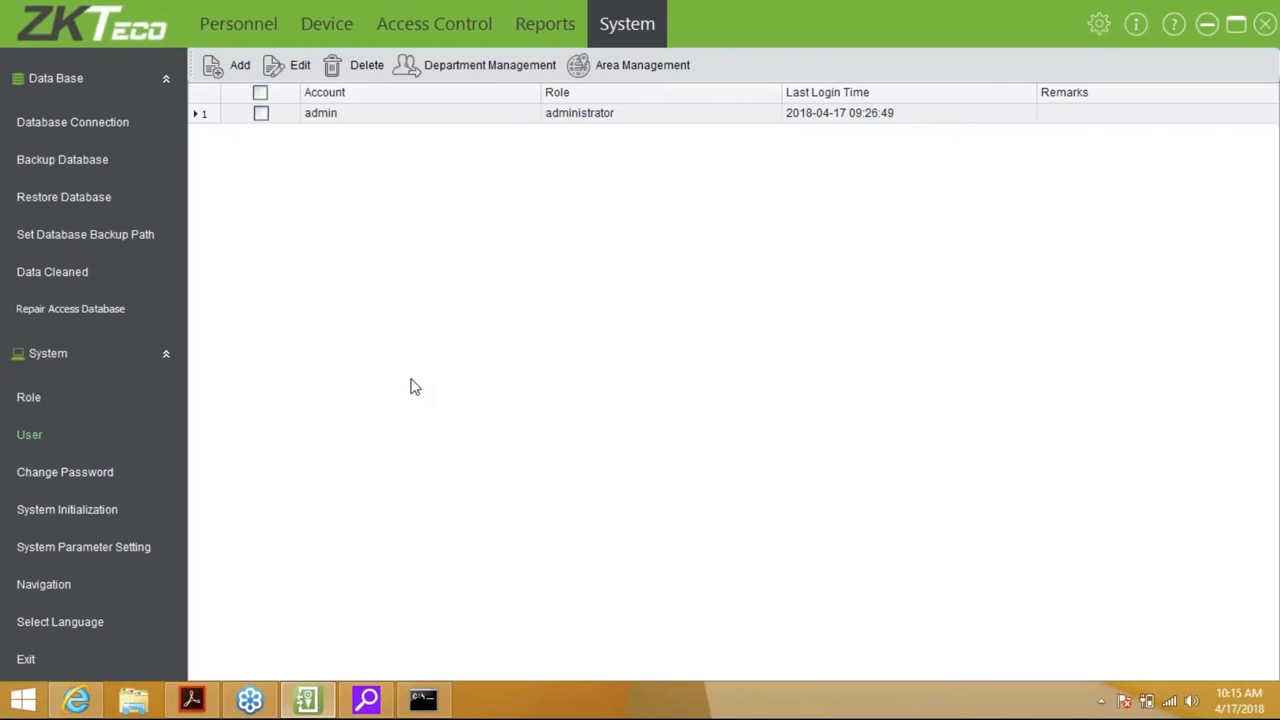
Add a new user named dewald, entering a password and its confirmation
click(236, 70)
text(dewald)
key(Tab)
text(*******)
key(Tab)
text(******)
key(Tab)
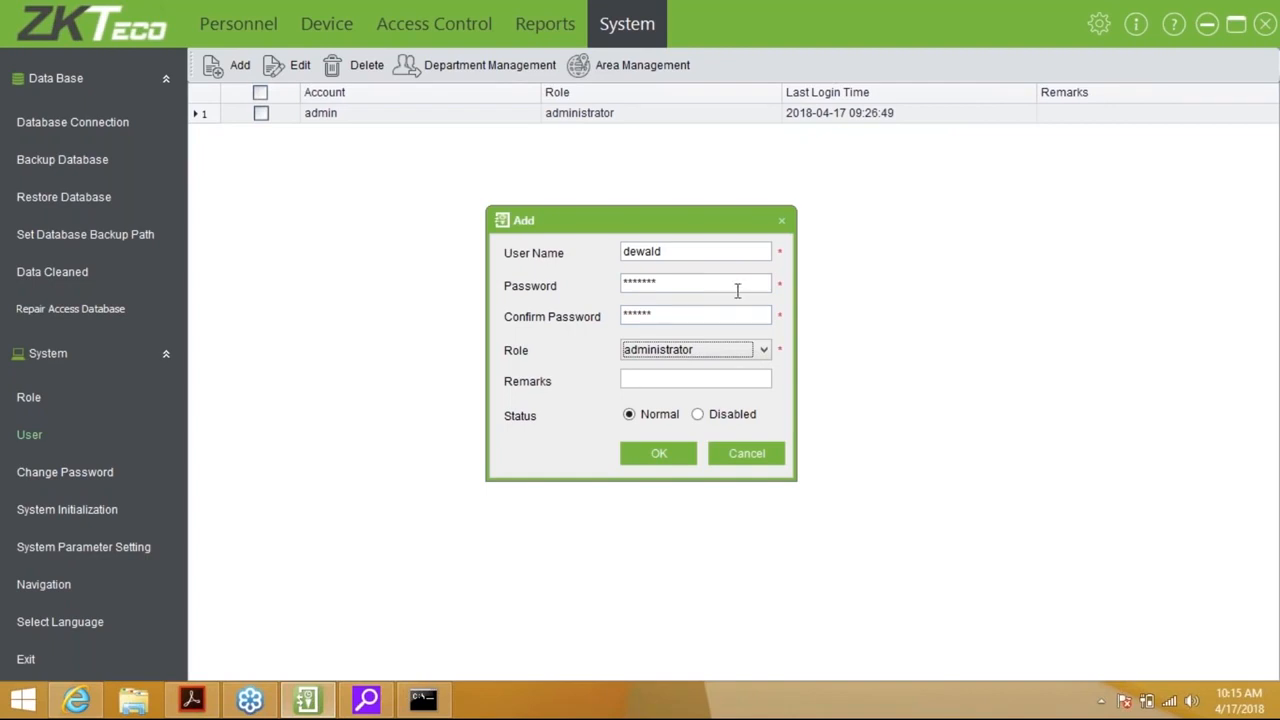
Correct the password entry, assign dewald the Monitoring role and save the user
click(709, 283)
key(BackSpace)
key(BackSpace)
key(BackSpace)
key(BackSpace)
key(BackSpace)
key(BackSpace)
key(BackSpace)
text(******)
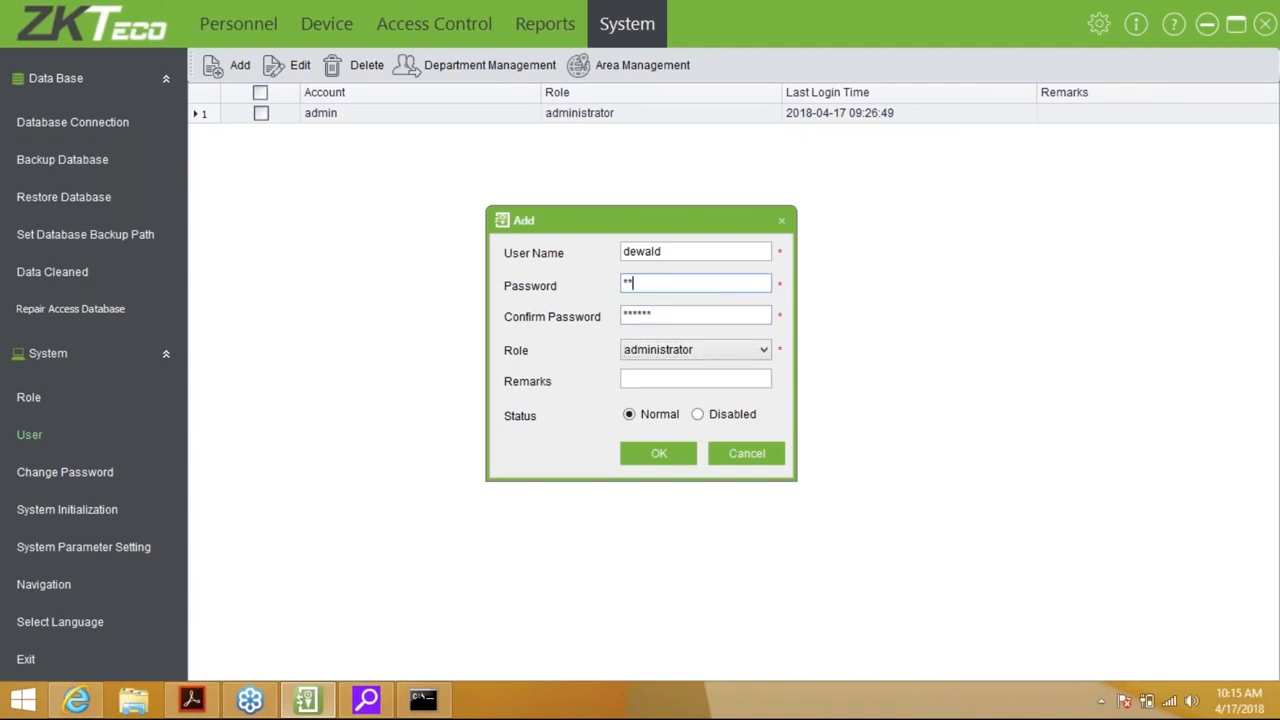
key(Tab)
key(Tab)
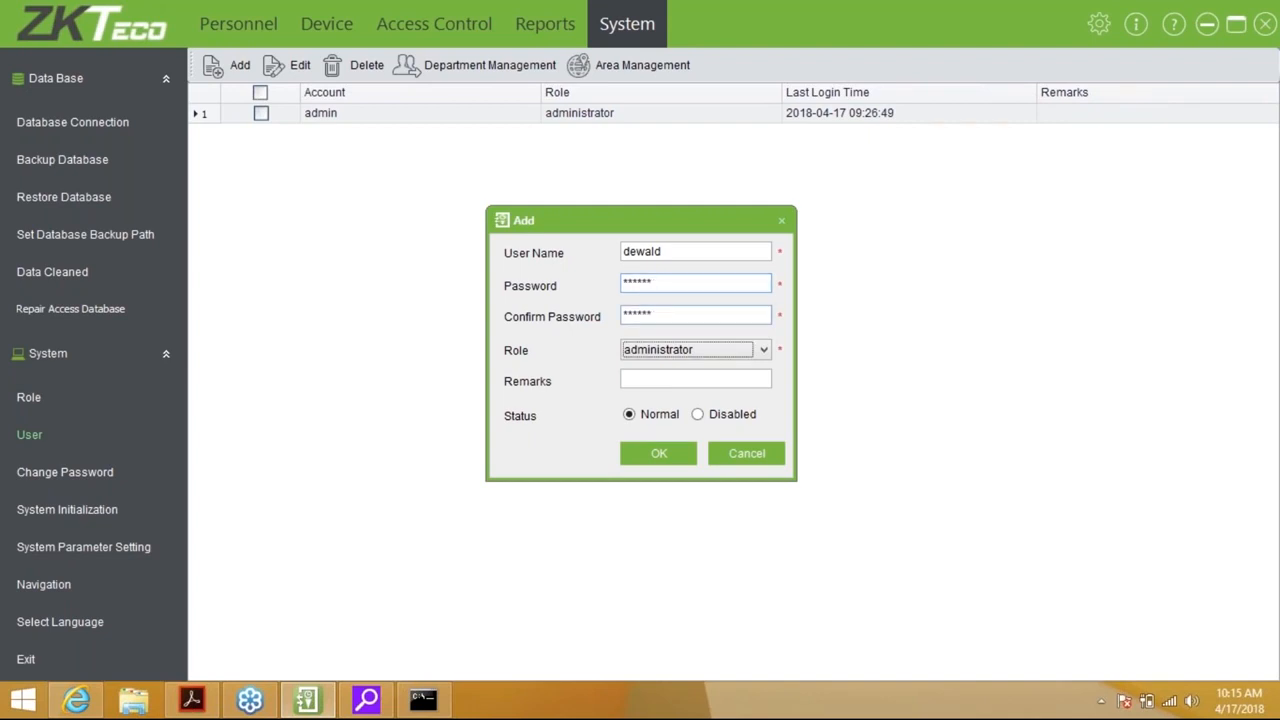
click(743, 352)
click(679, 383)
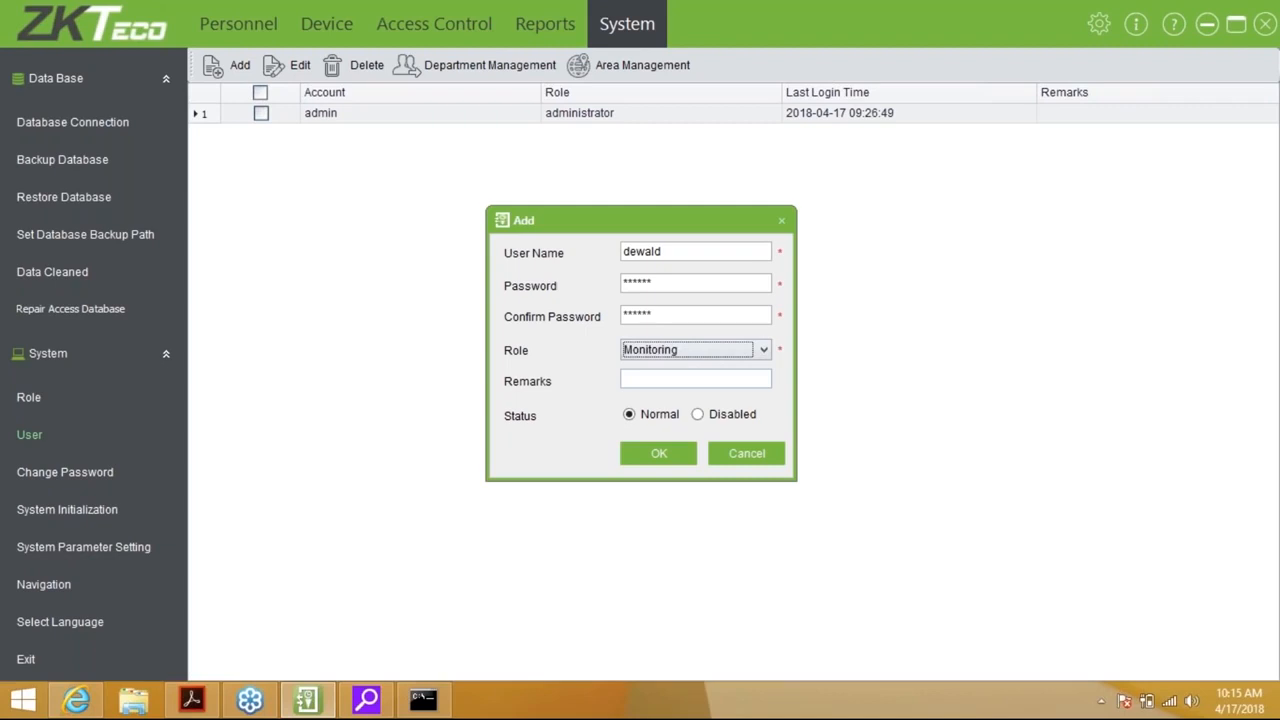
click(681, 456)
Cancel the password change form without changes, then open System Initialization
click(75, 472)
text(****)
key(BackSpace)
key(BackSpace)
key(BackSpace)
key(BackSpace)
click(757, 414)
click(98, 516)
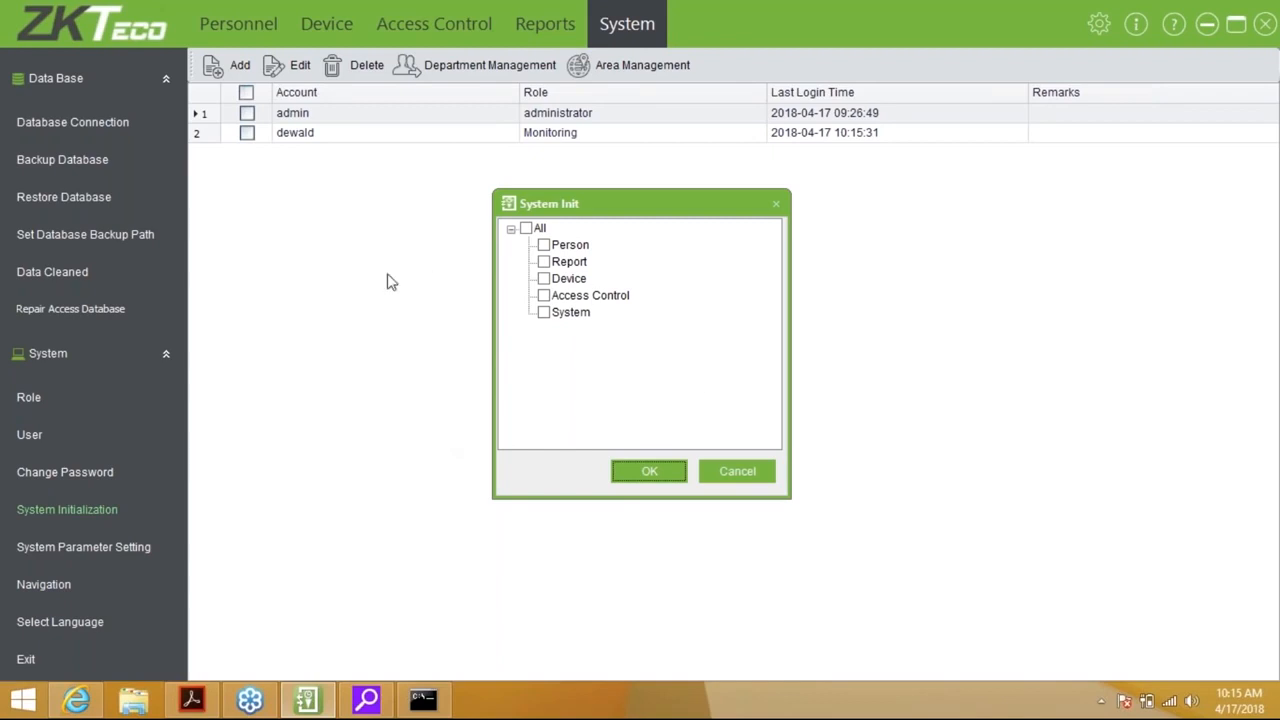
Tick All modules in System Init, cancel without initializing, and open System Parameter Setting
click(527, 228)
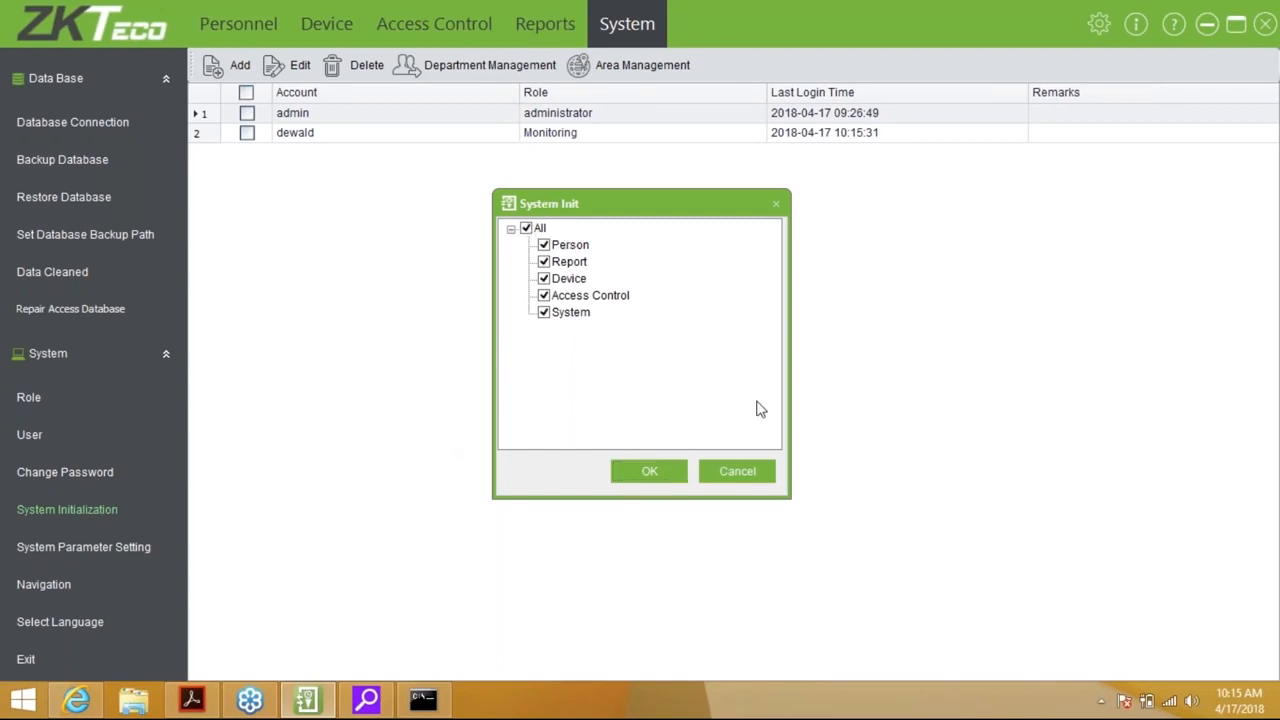
click(736, 471)
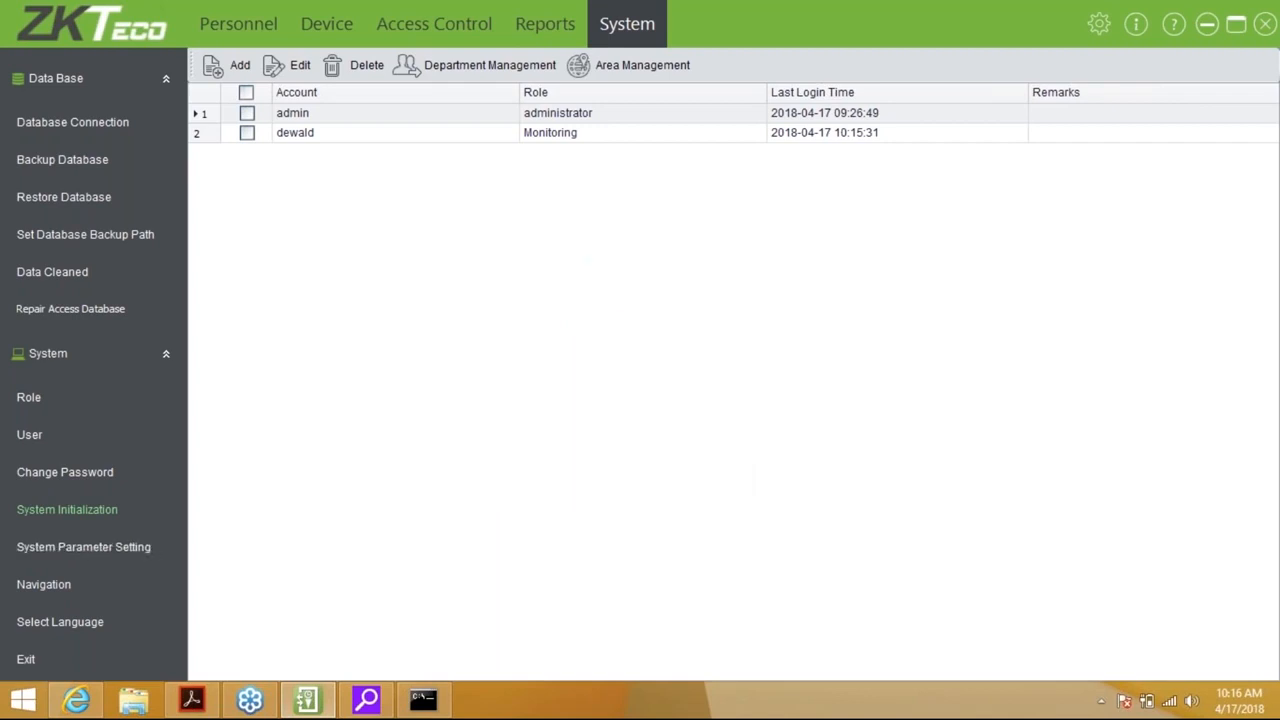
click(74, 546)
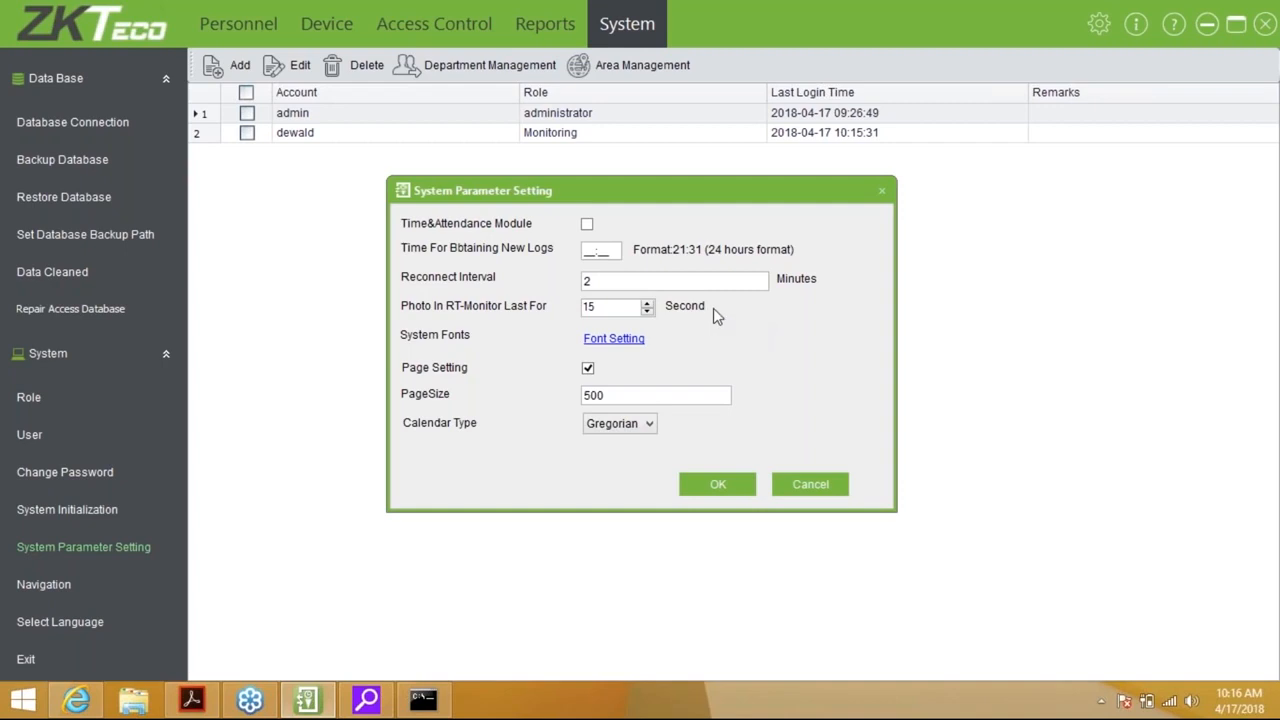
Set new-log fetch time to 22:30 and reconnect interval to 1 minute, then save and acknowledge restart
click(600, 250)
text(230)
text(2)
click(616, 278)
text(1)
key(BackSpace)
key(BackSpace)
text(1)
click(720, 485)
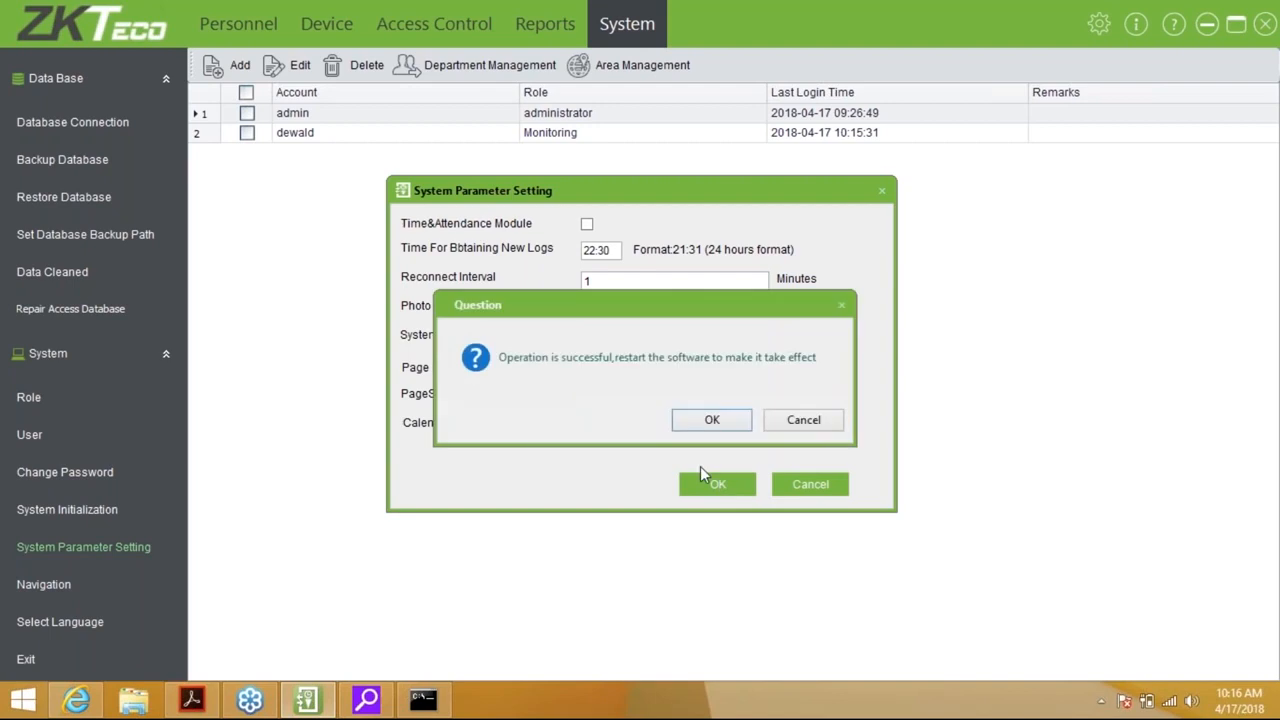
key(Return)
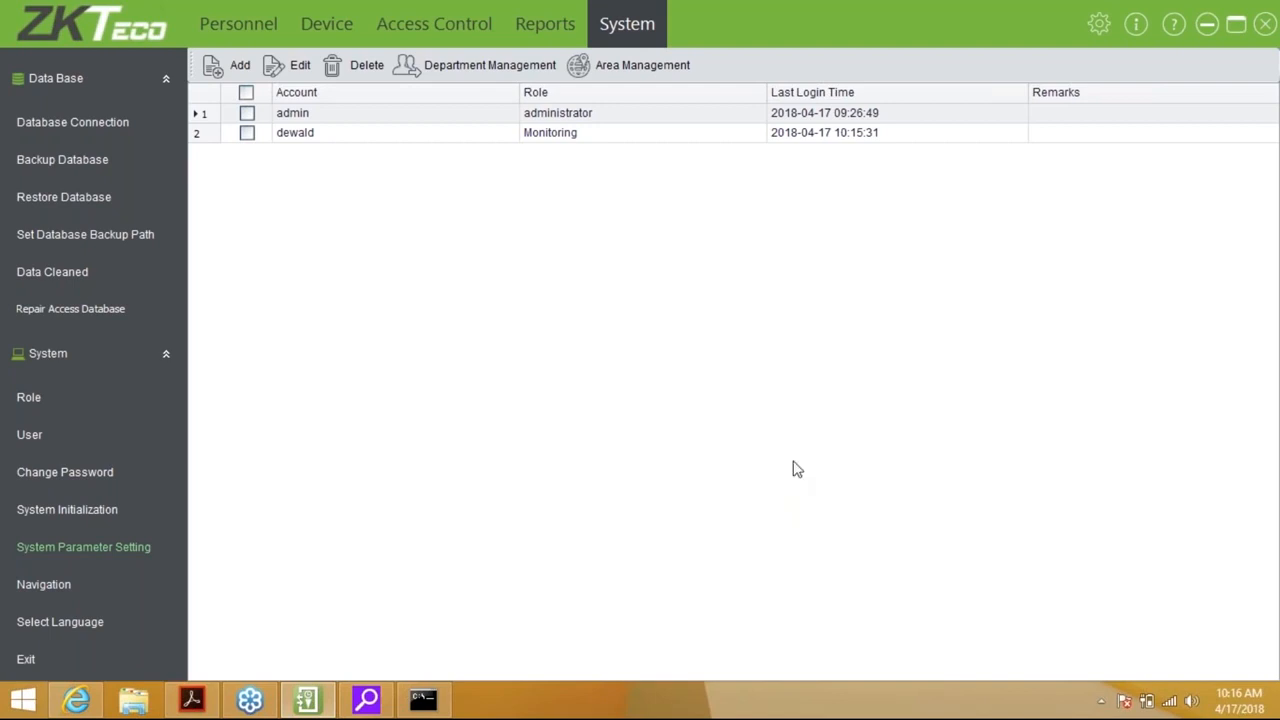
click(42, 585)
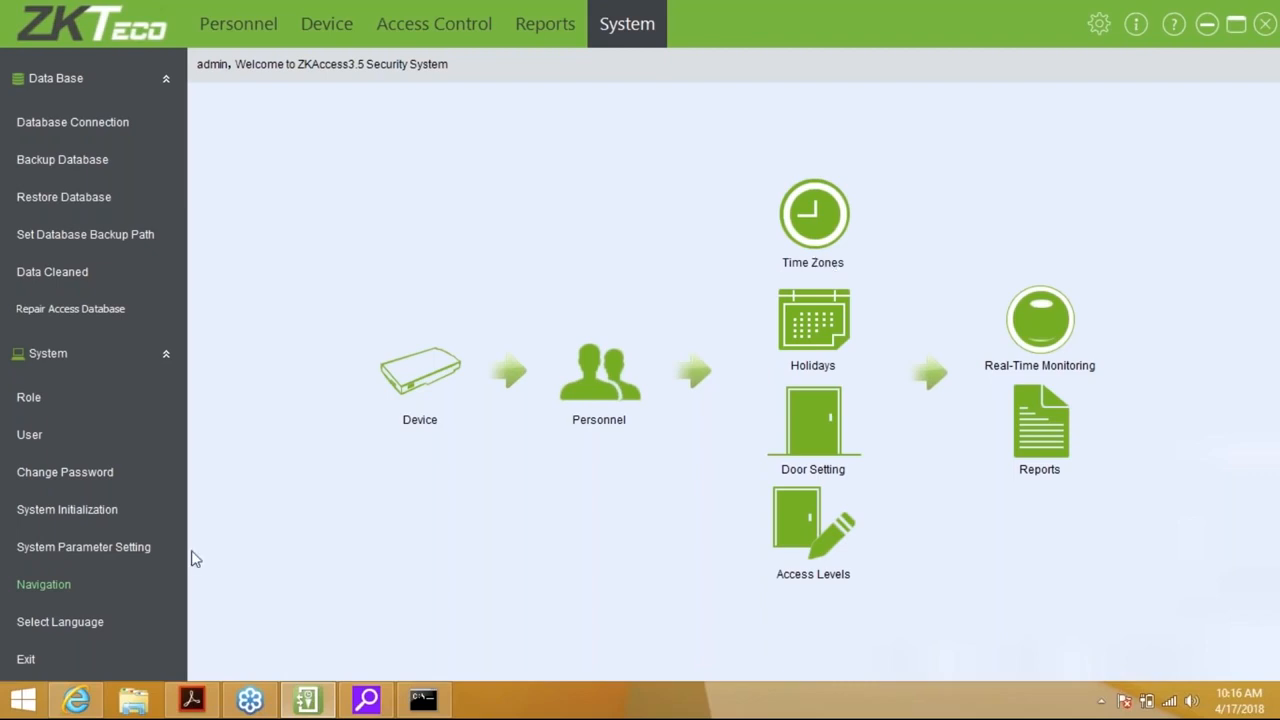
Open the Language Switch dialog and review the available languages, leaving English selected
click(71, 630)
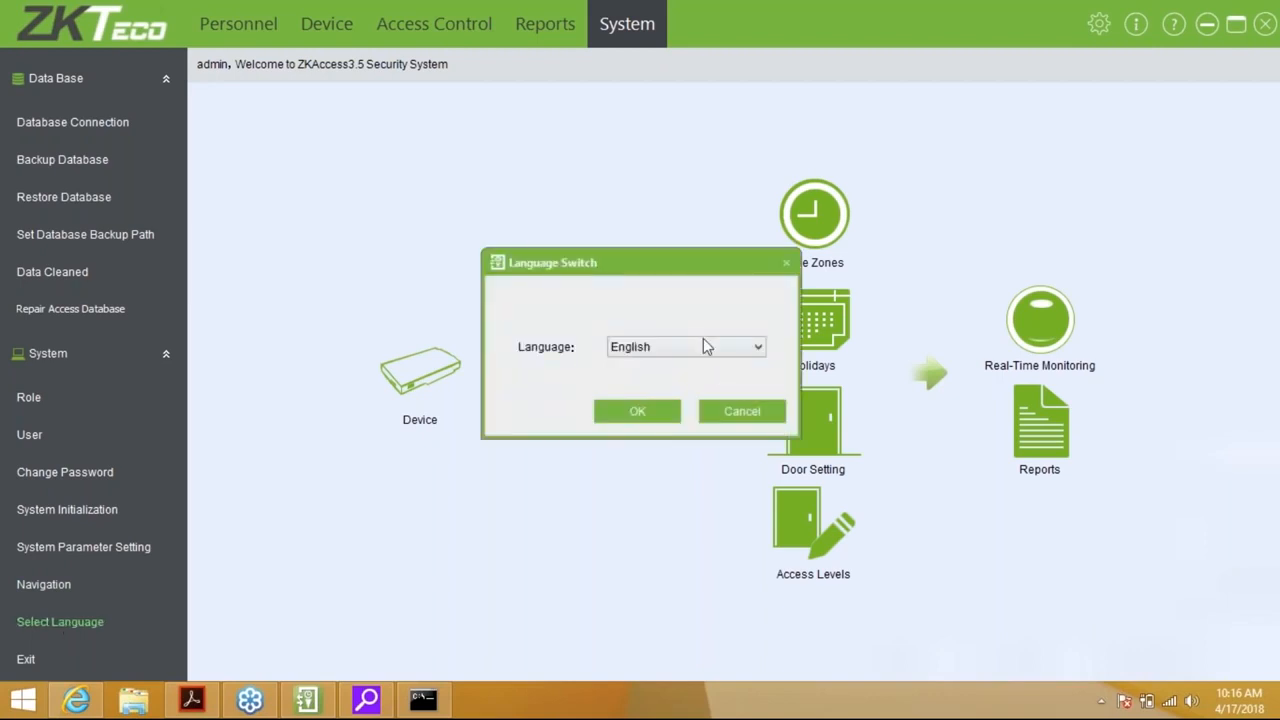
click(704, 341)
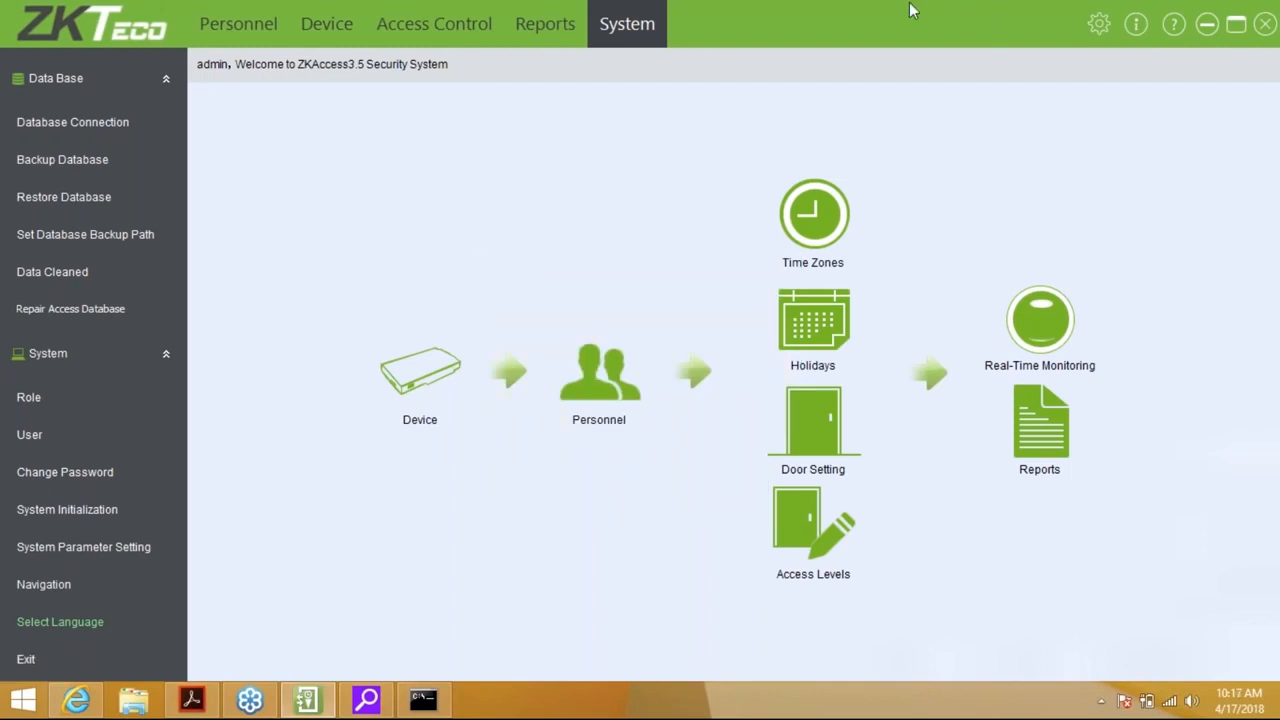
click(1136, 24)
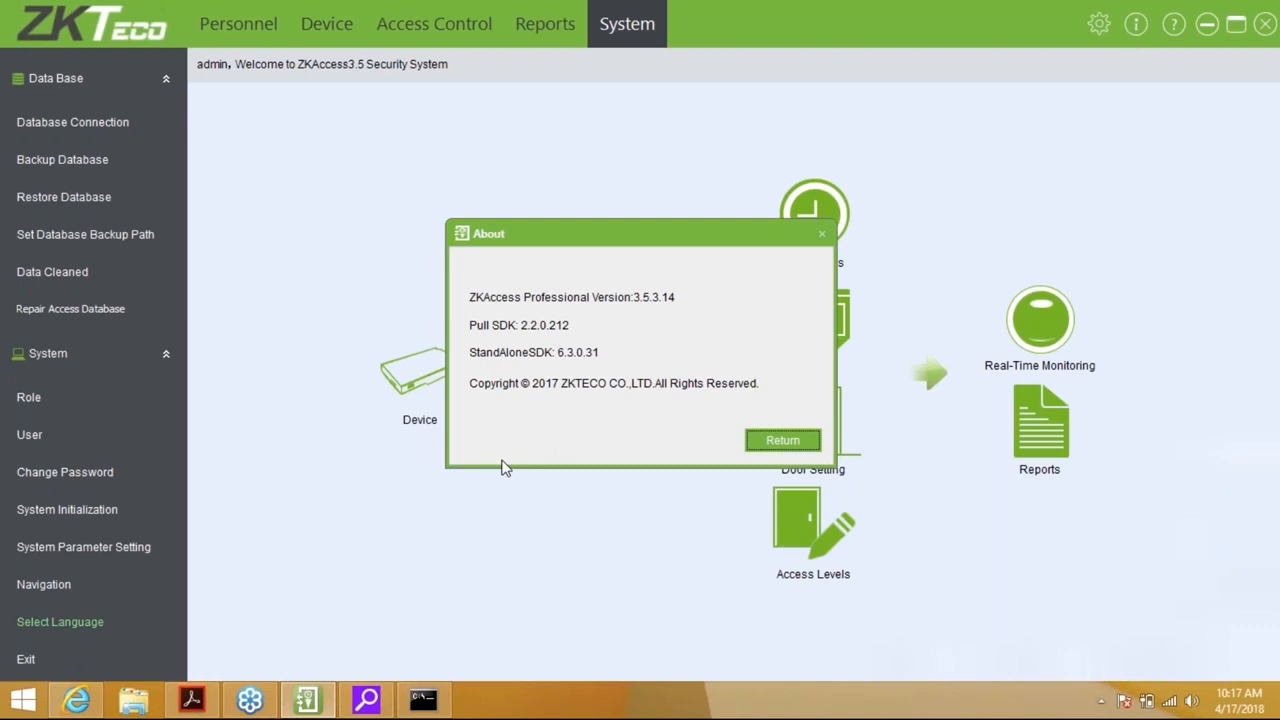
click(808, 445)
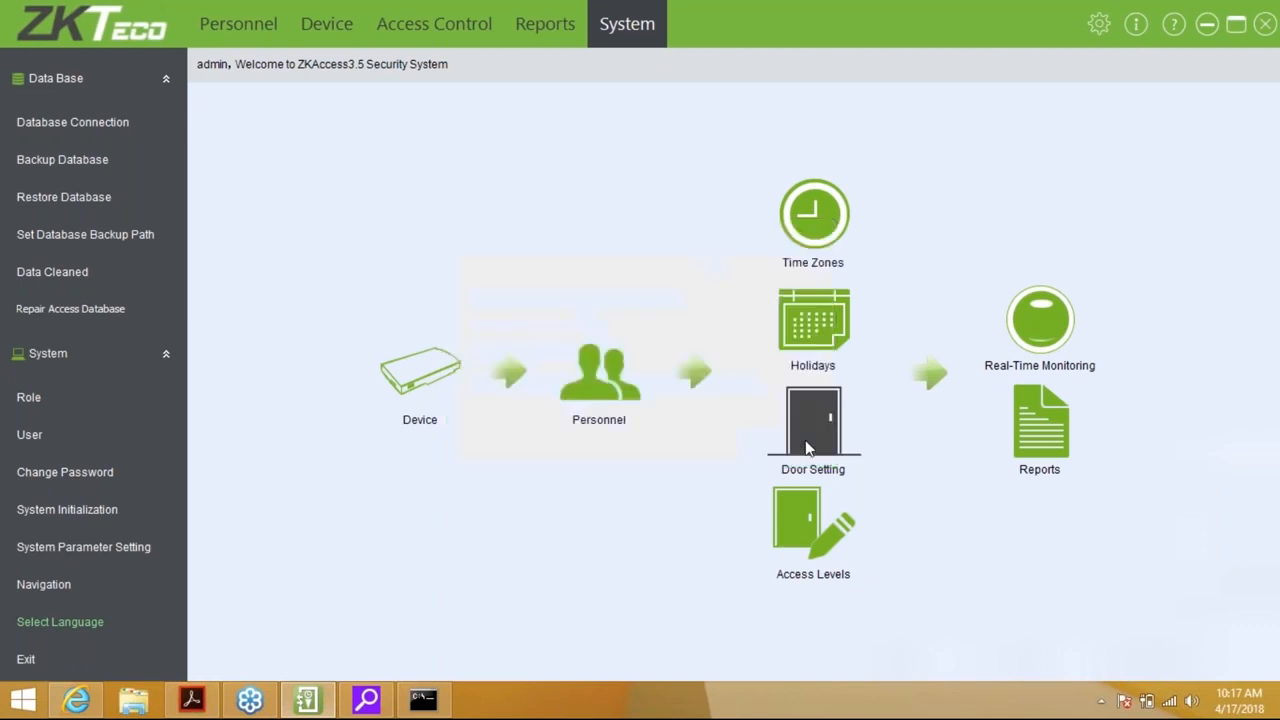
click(1175, 26)
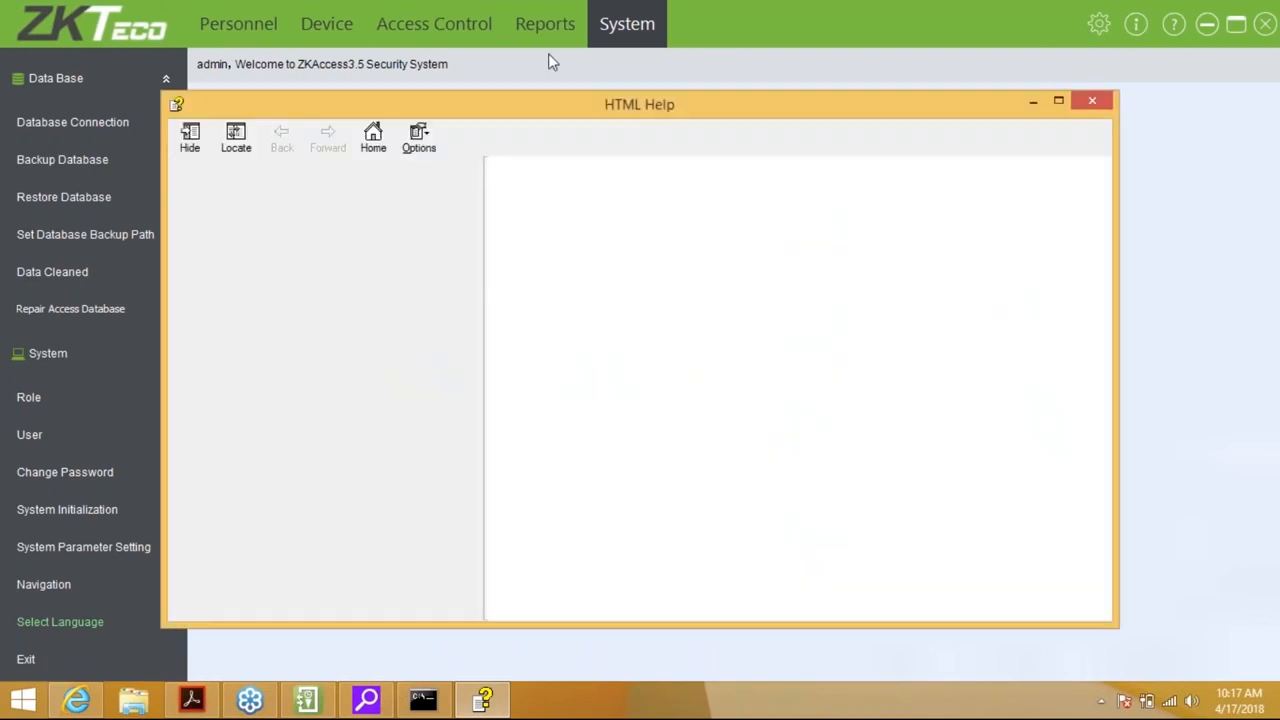
click(1094, 104)
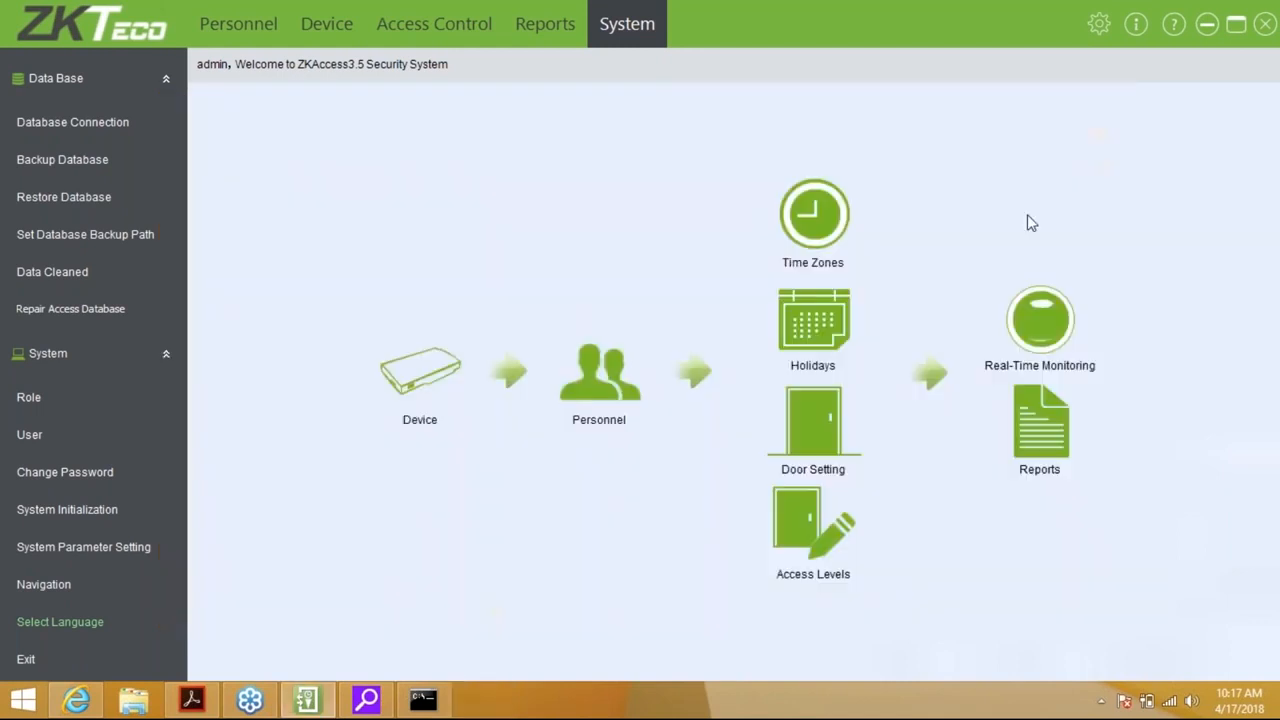